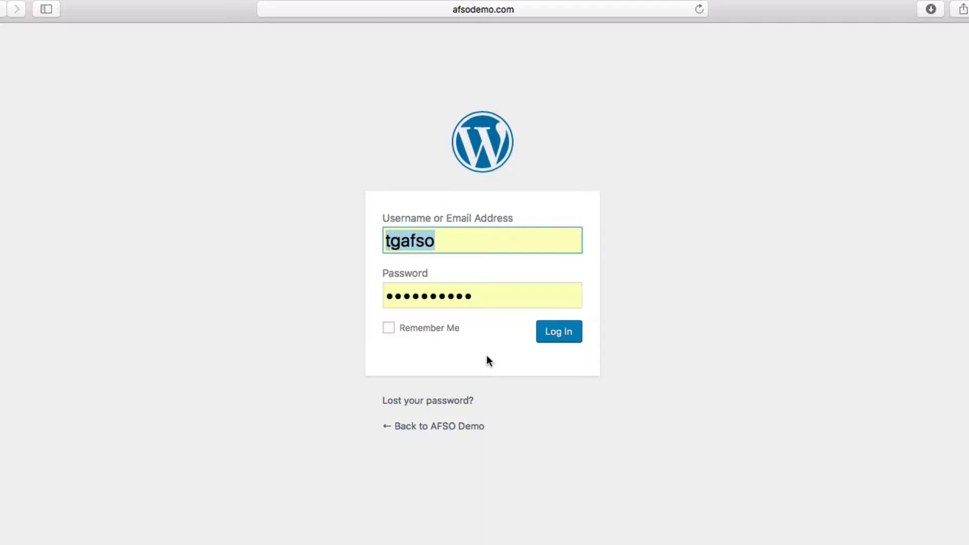
Step: Log in to the AFSO Demo site's WordPress admin Dashboard
click(559, 336)
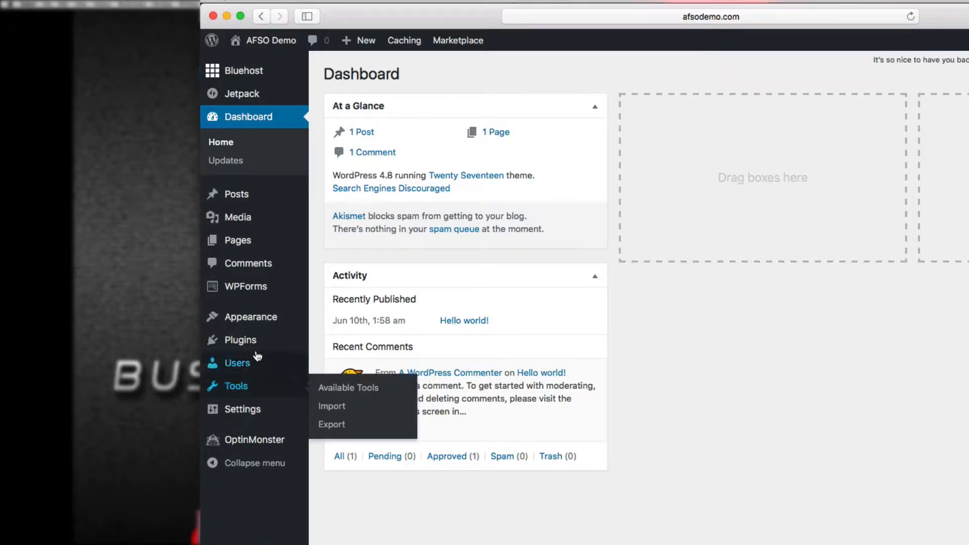
Step: Open the Add Themes page from Appearance > Themes
mouse_move(255, 322)
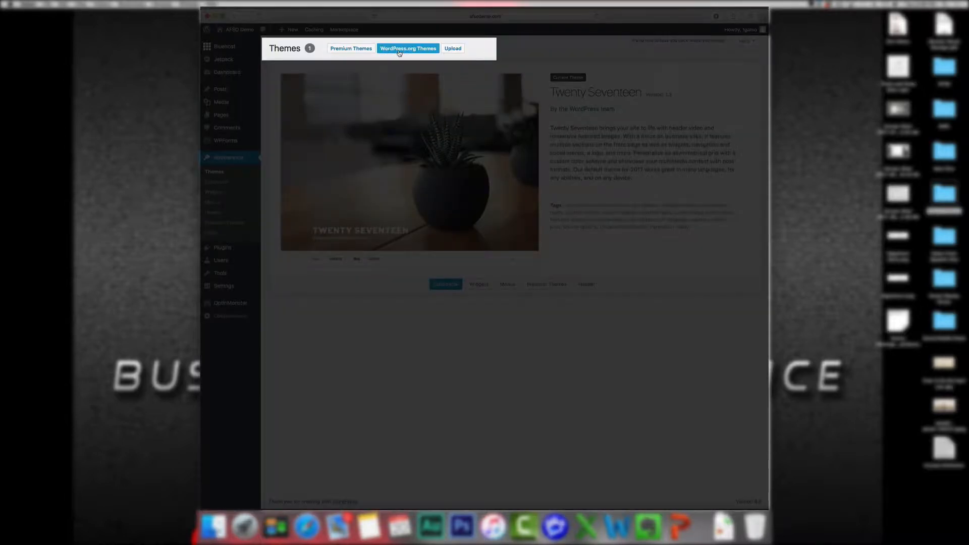
click(458, 49)
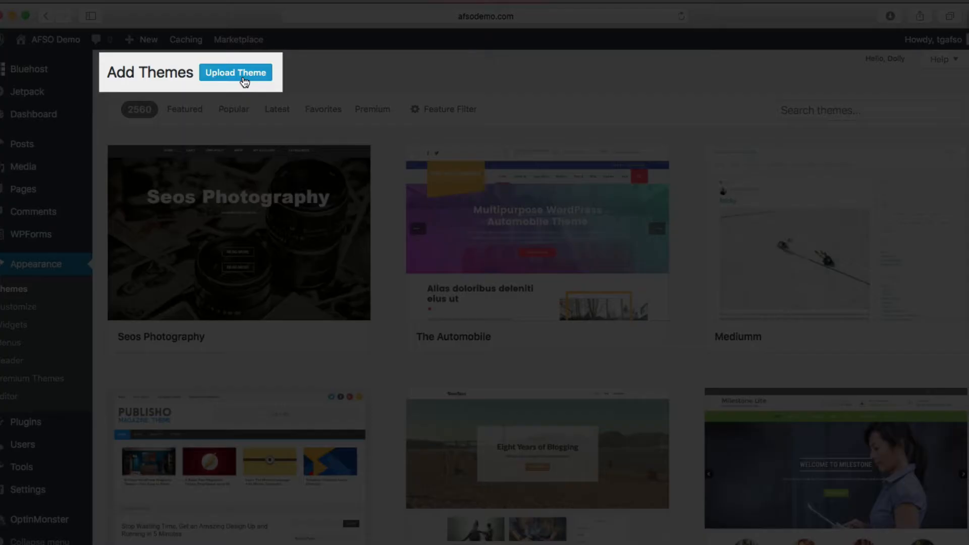
Step: Attach betheme.zip from the betheme 5_19_17 folder to the theme upload form
click(244, 82)
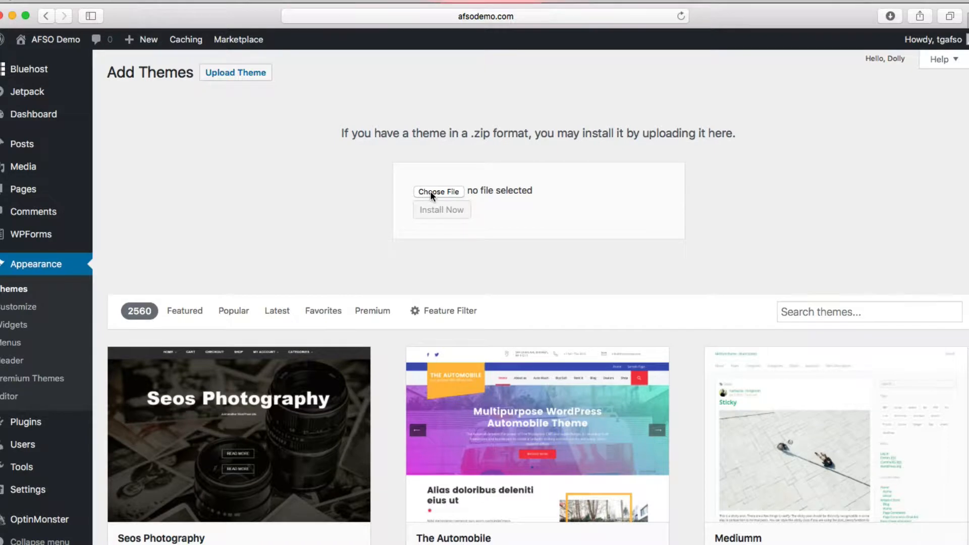
click(431, 192)
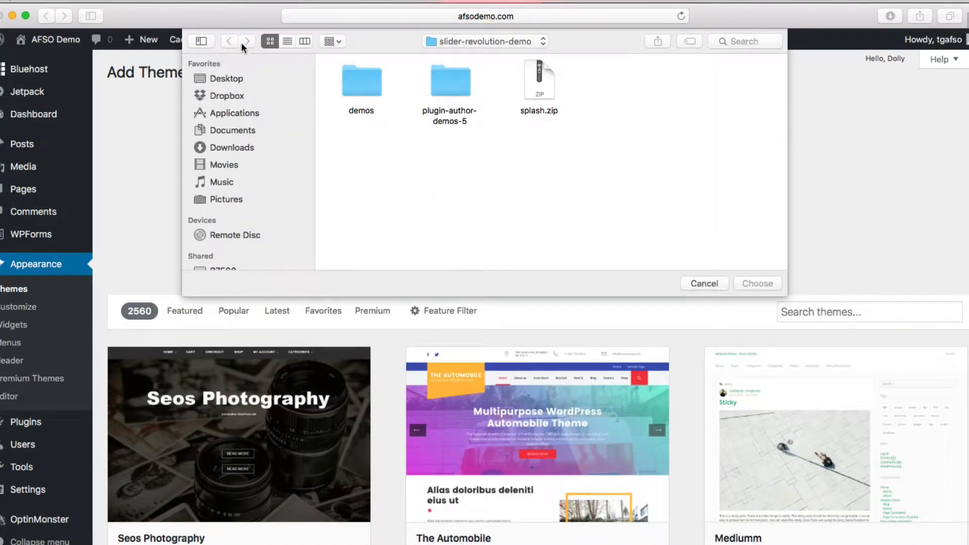
click(513, 40)
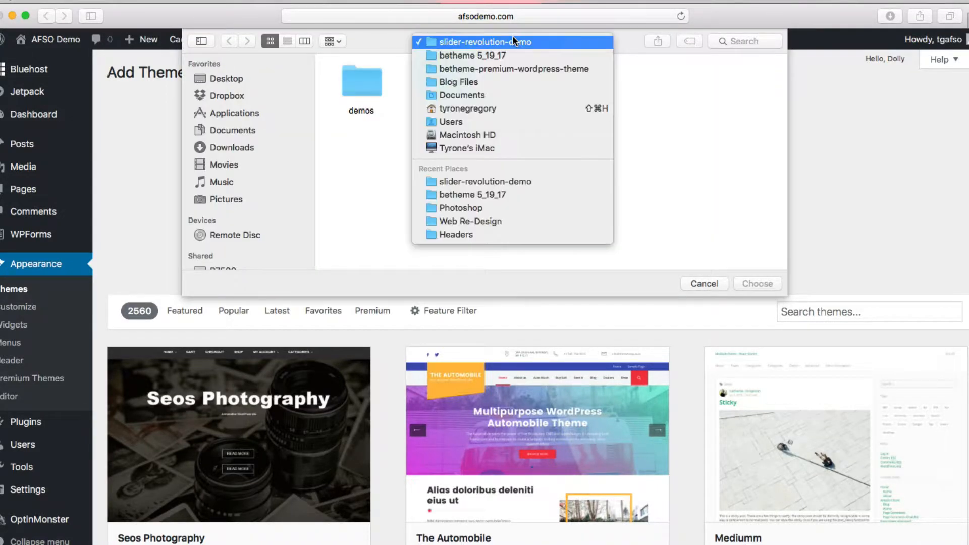
click(481, 194)
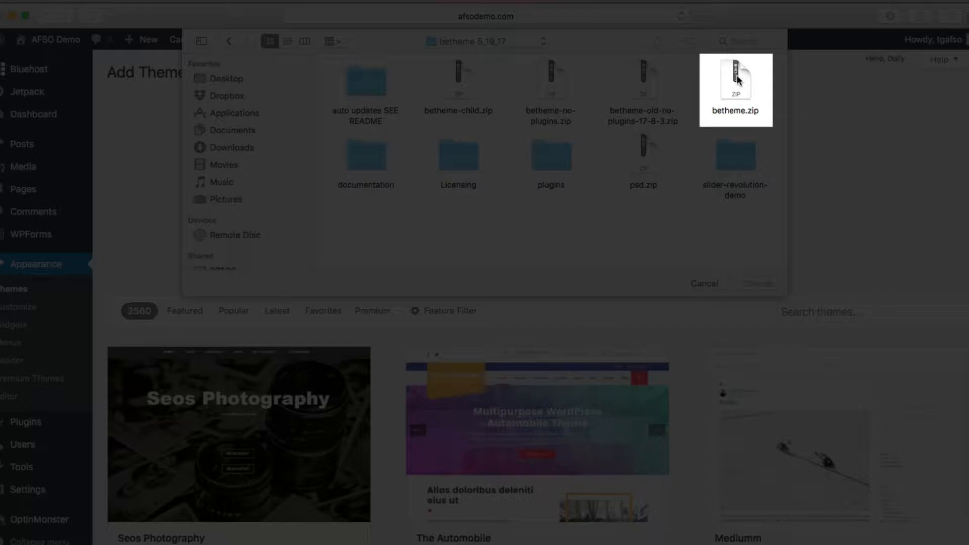
click(737, 79)
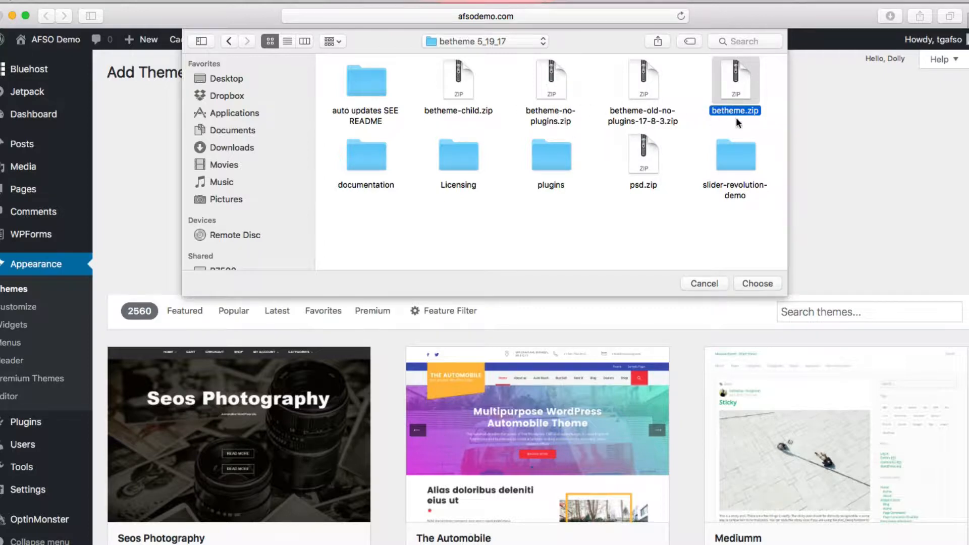
click(763, 283)
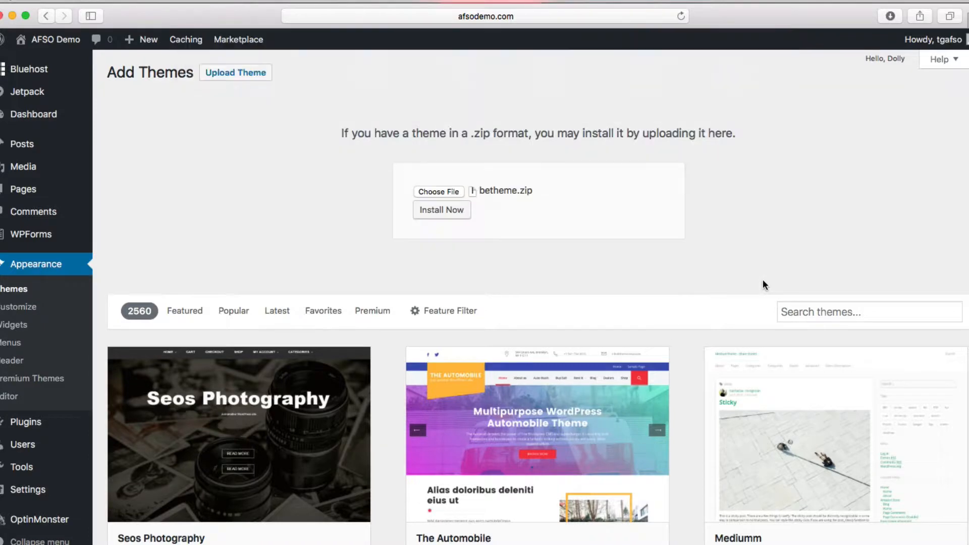
Step: Install the uploaded Betheme theme and return to the Themes page
click(457, 212)
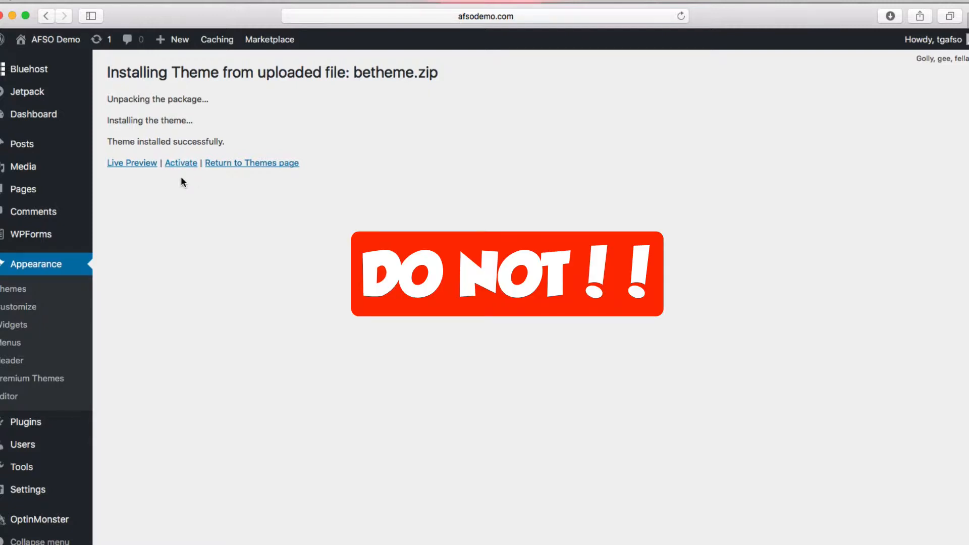
click(247, 166)
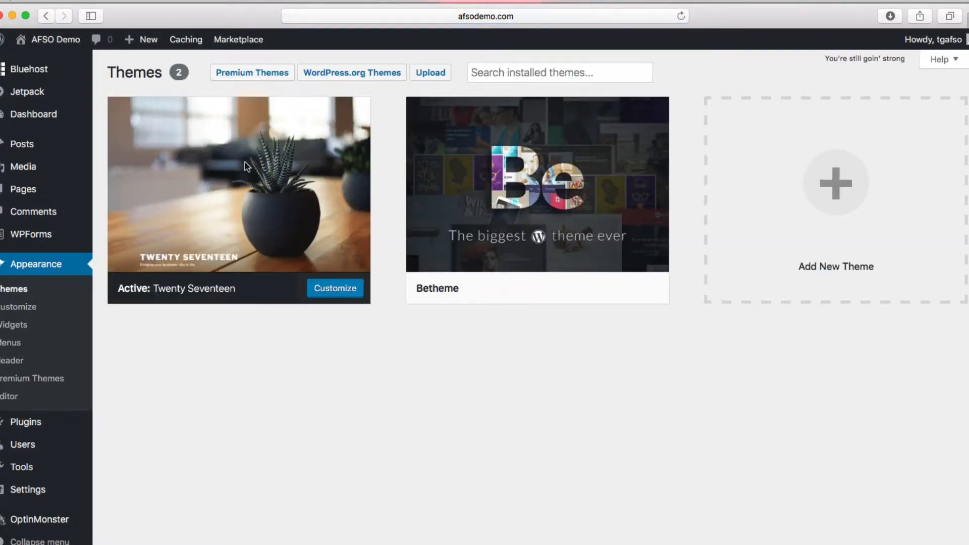
mouse_move(514, 244)
Step: Upload and install betheme-child.zip as the Betheme child theme
click(431, 75)
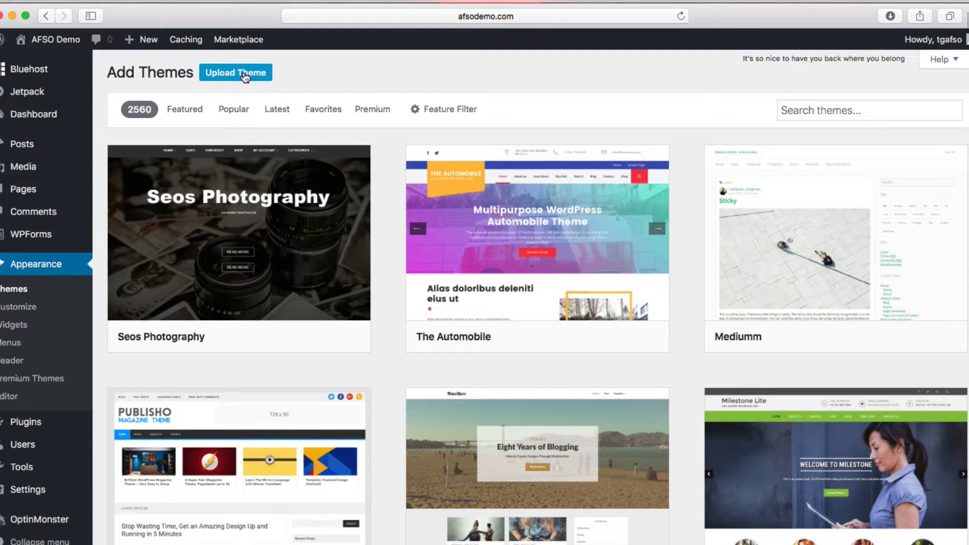
click(246, 75)
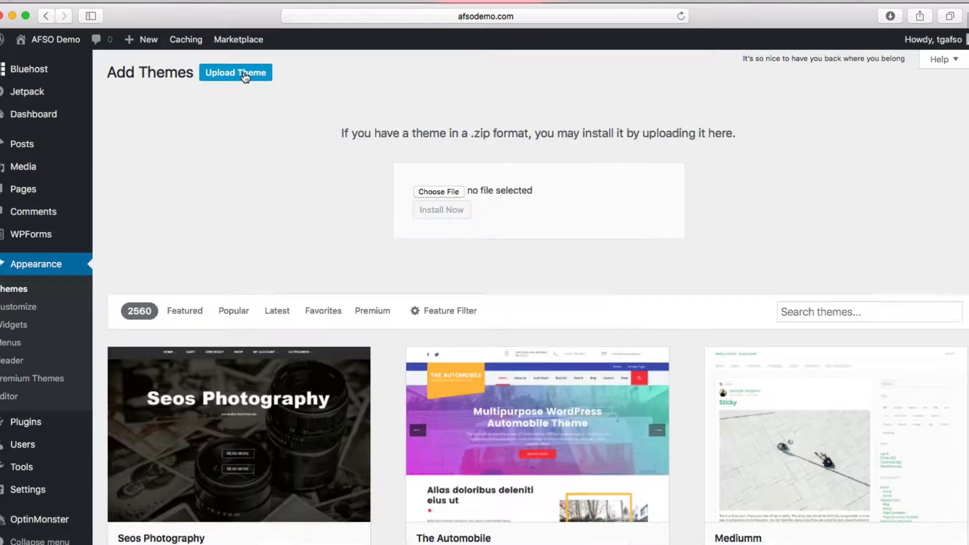
click(432, 192)
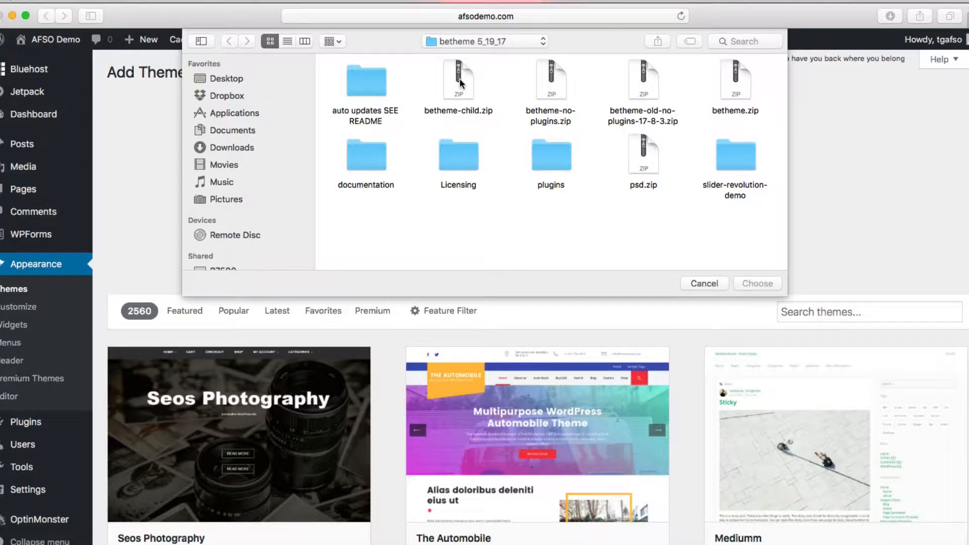
click(460, 83)
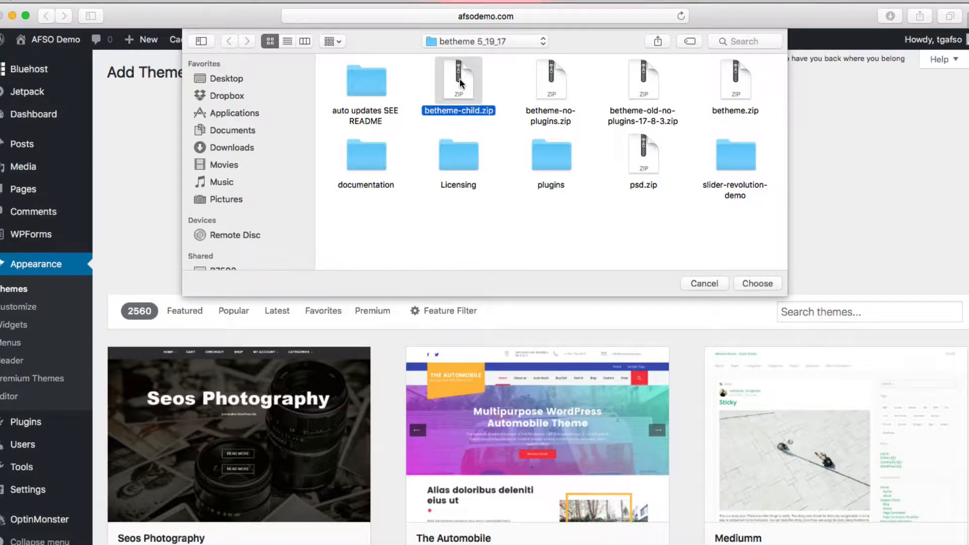
click(760, 283)
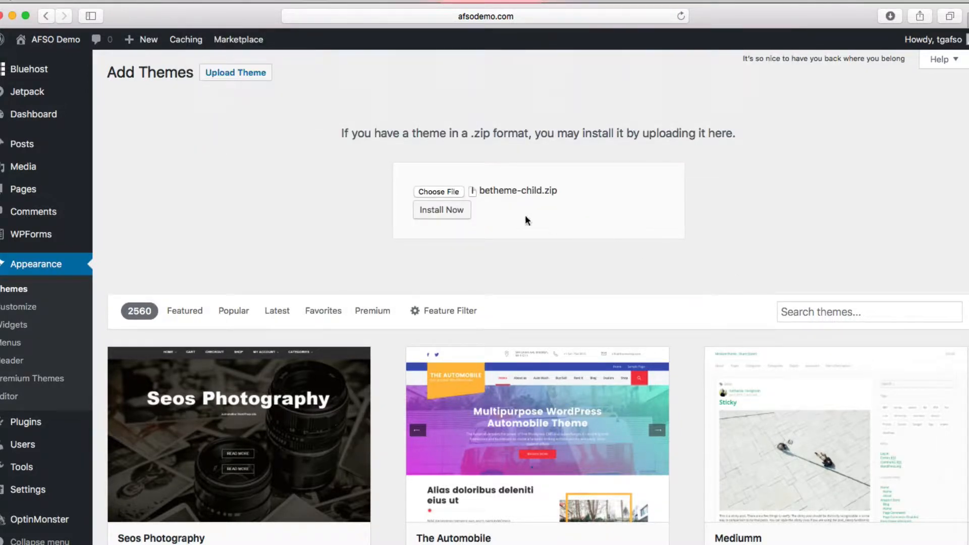
click(452, 210)
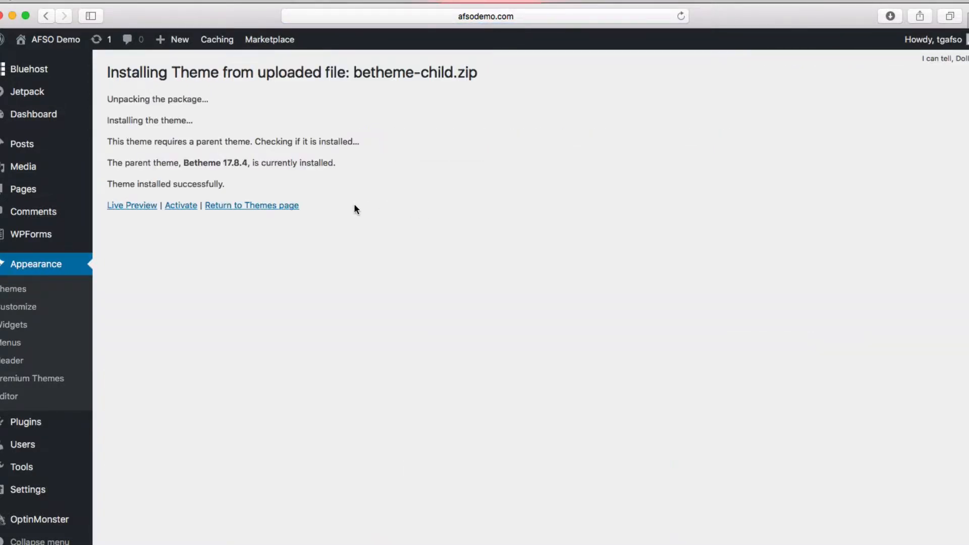
Step: Activate Betheme Child and begin installing its required plugins
click(181, 208)
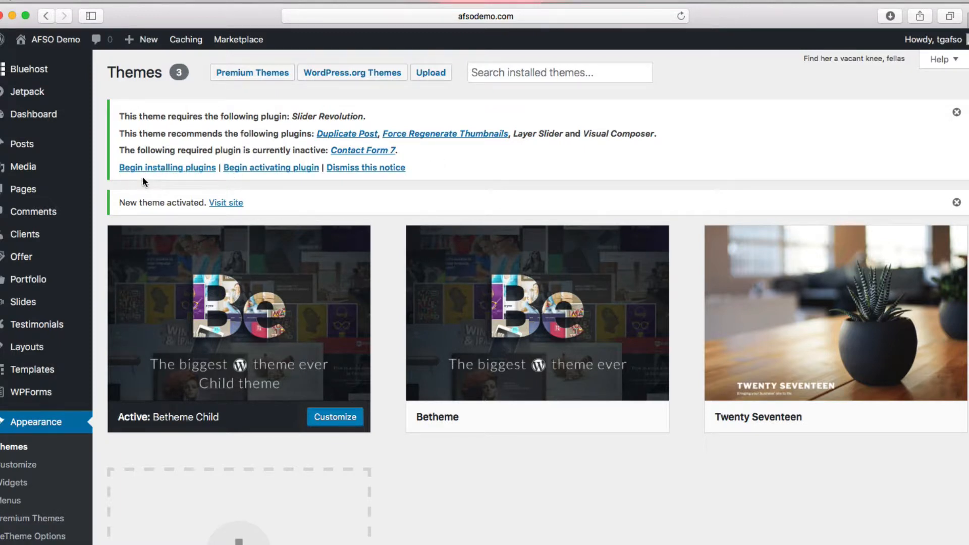
click(160, 170)
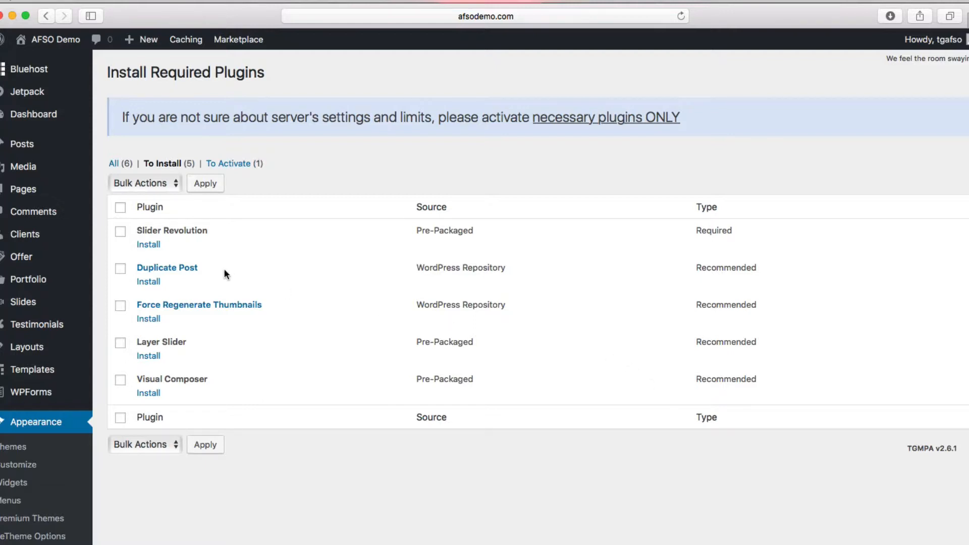
Step: Install Slider Revolution from the required plugins list, then return to the installer
click(120, 232)
click(149, 245)
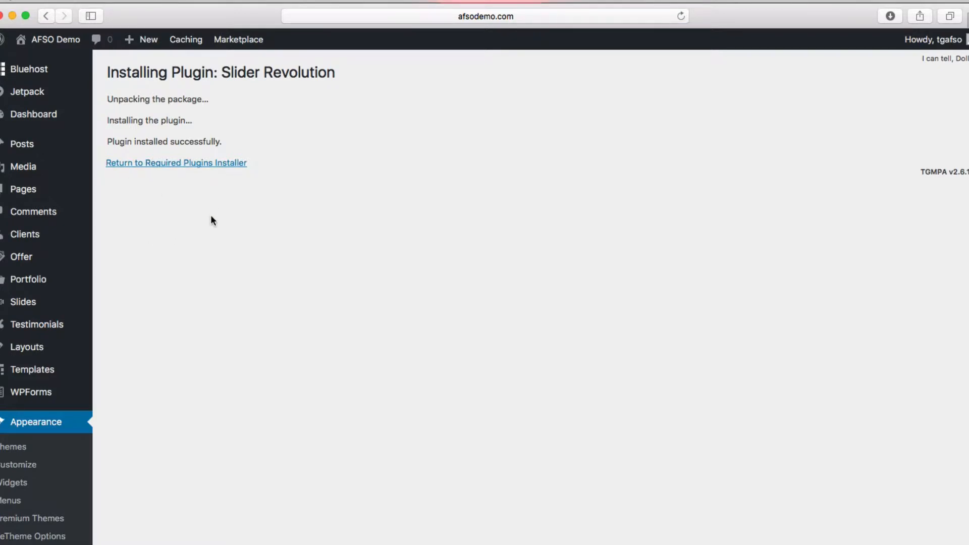
click(162, 164)
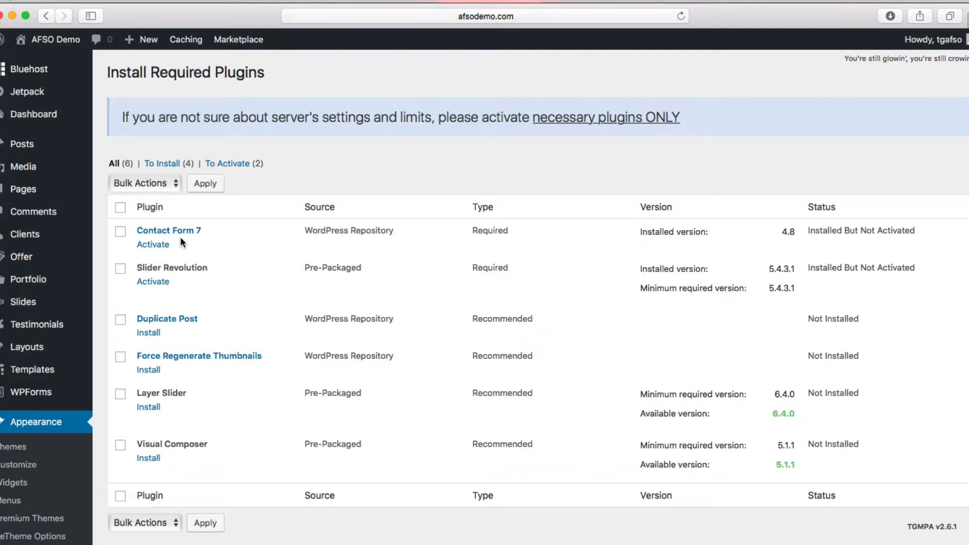
Step: Bulk-activate Contact Form 7 and Slider Revolution from the required plugins list
click(120, 231)
click(122, 269)
click(174, 184)
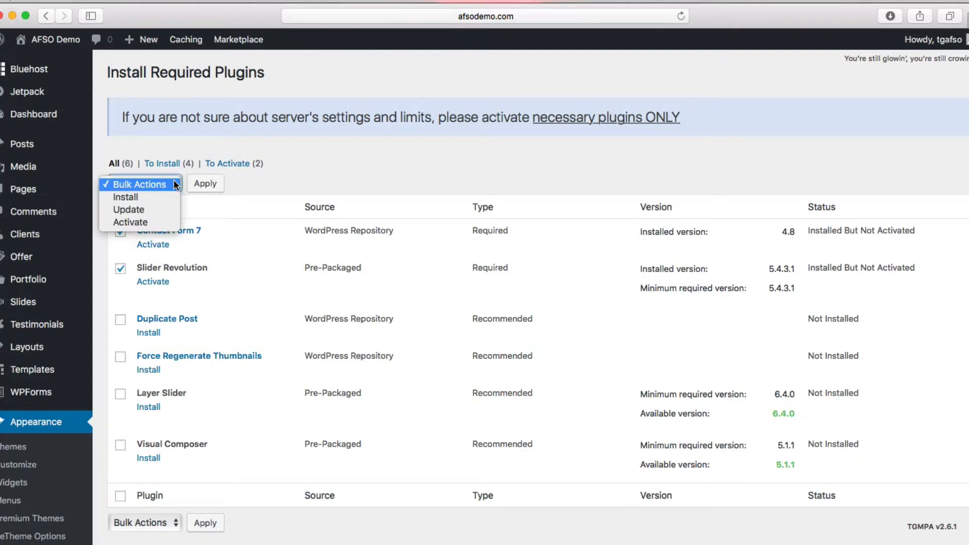
click(137, 223)
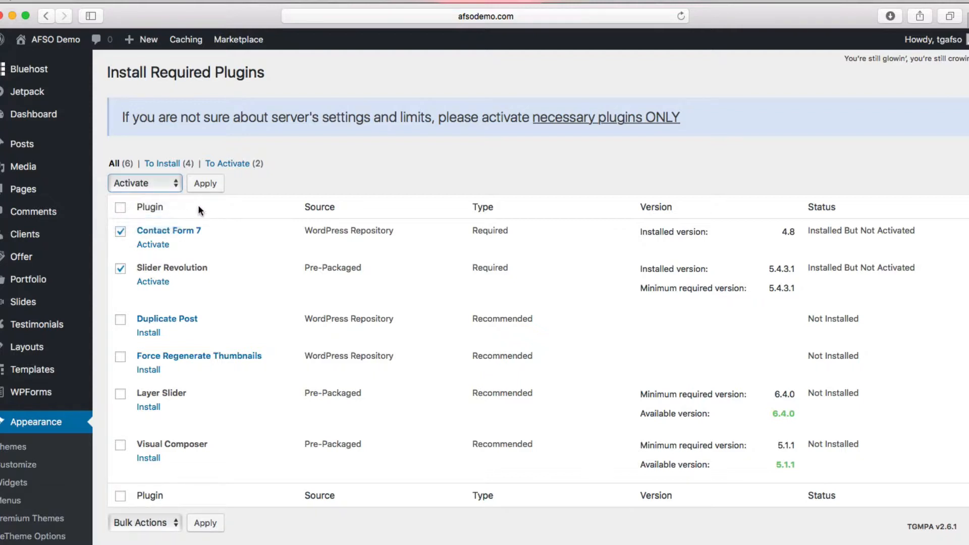
click(206, 184)
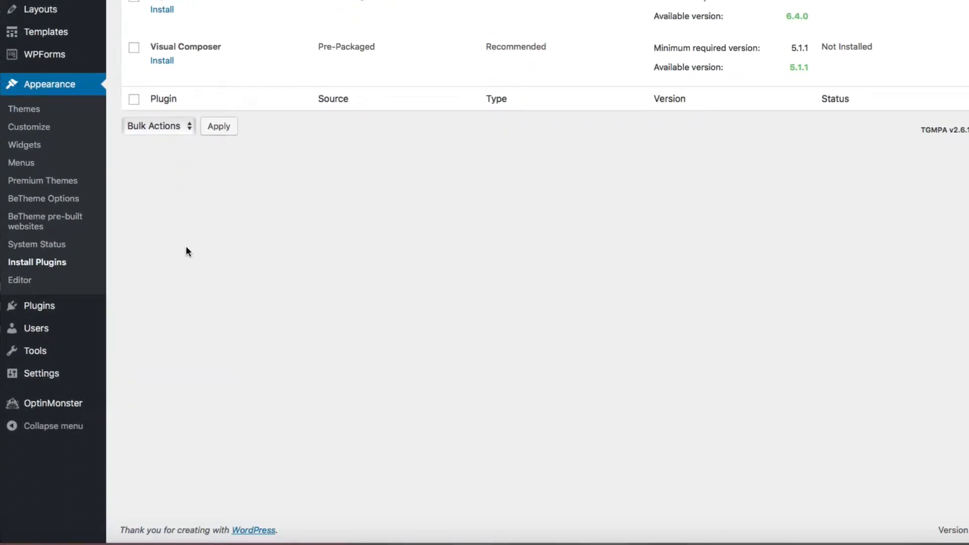
mouse_move(58, 313)
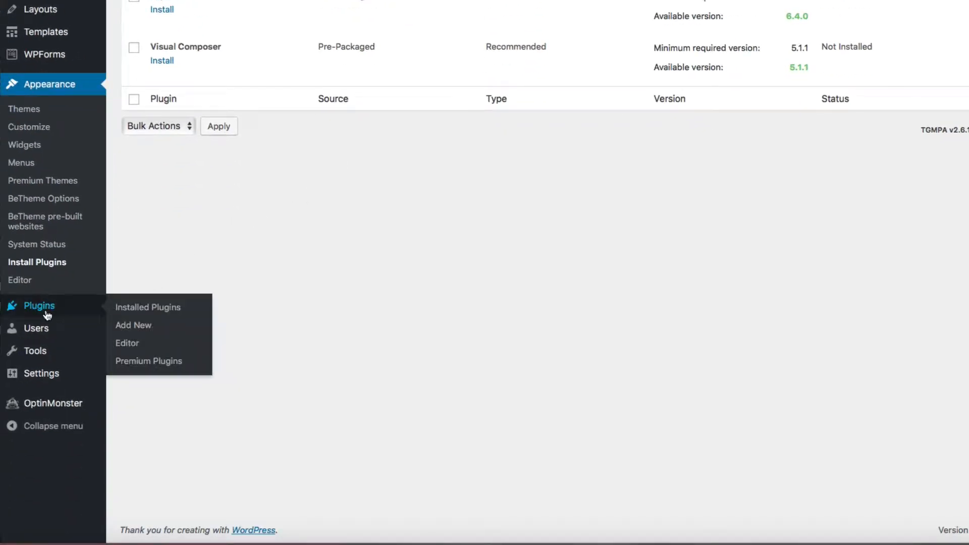
Step: Open Installed Plugins and review all eight listed plugins
click(155, 309)
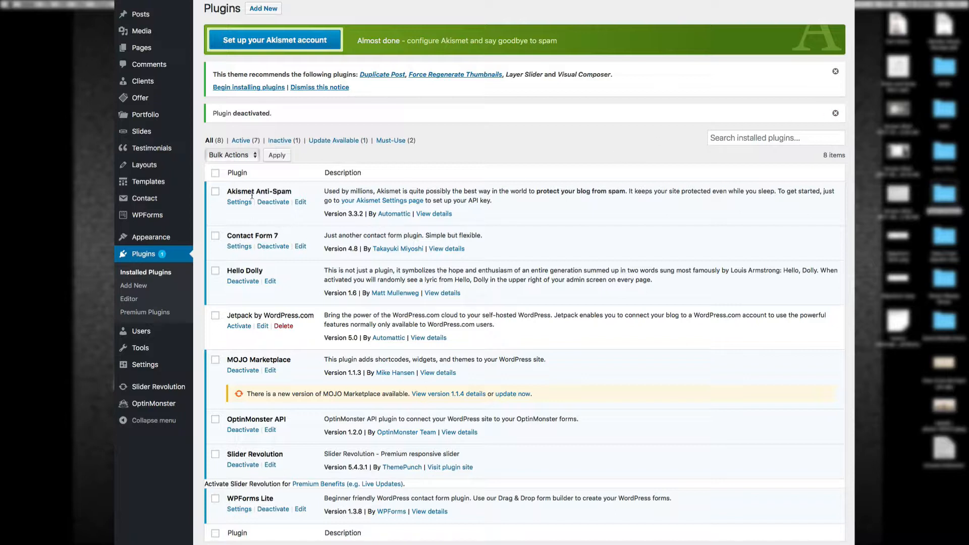
scroll(346, 442, down, 1)
scroll(347, 442, down, 2)
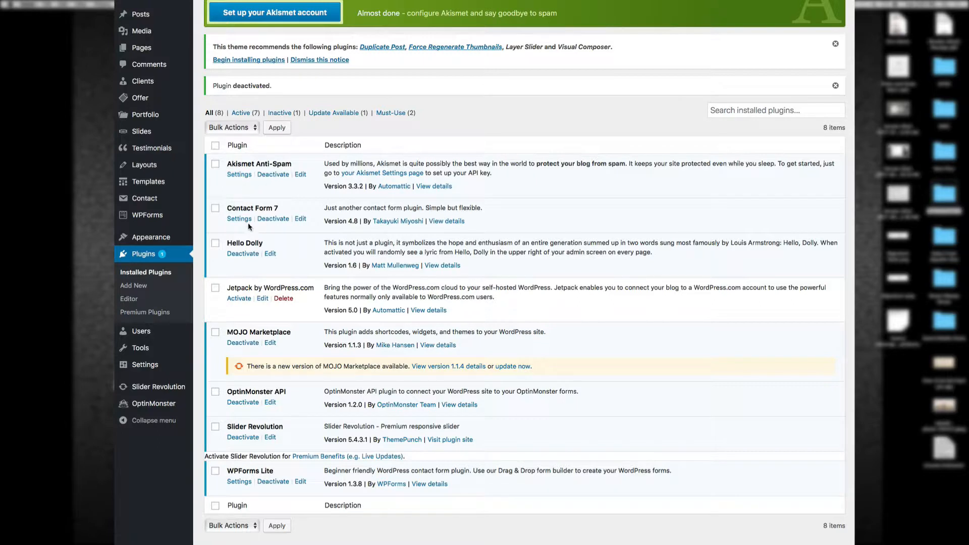
Step: Deactivate the Hello Dolly, MOJO Marketplace and OptinMonster API plugins
click(243, 254)
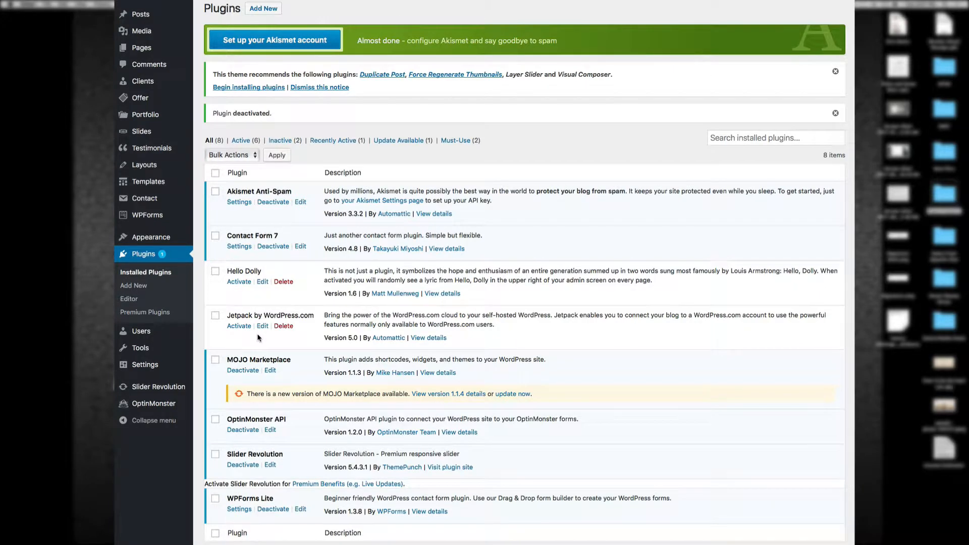
scroll(257, 338, down, 1)
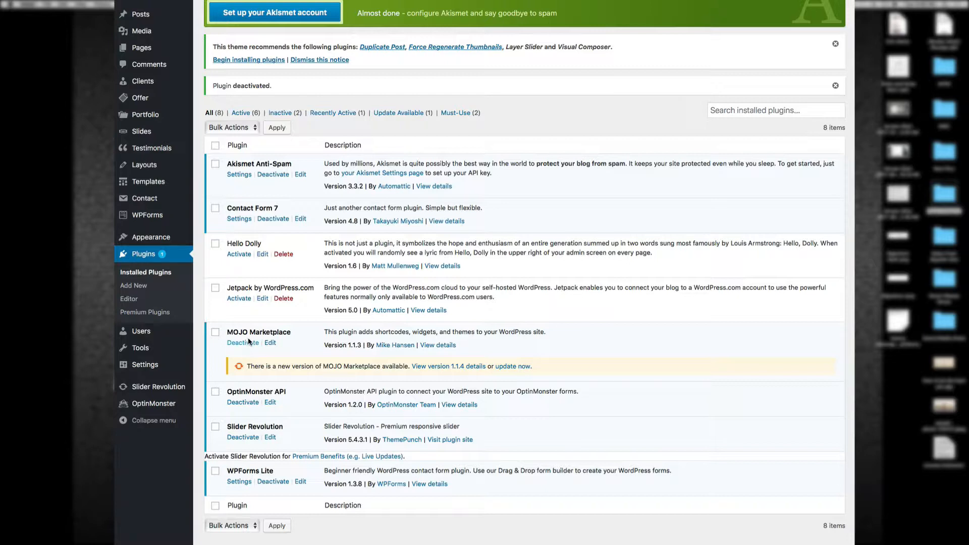
click(243, 343)
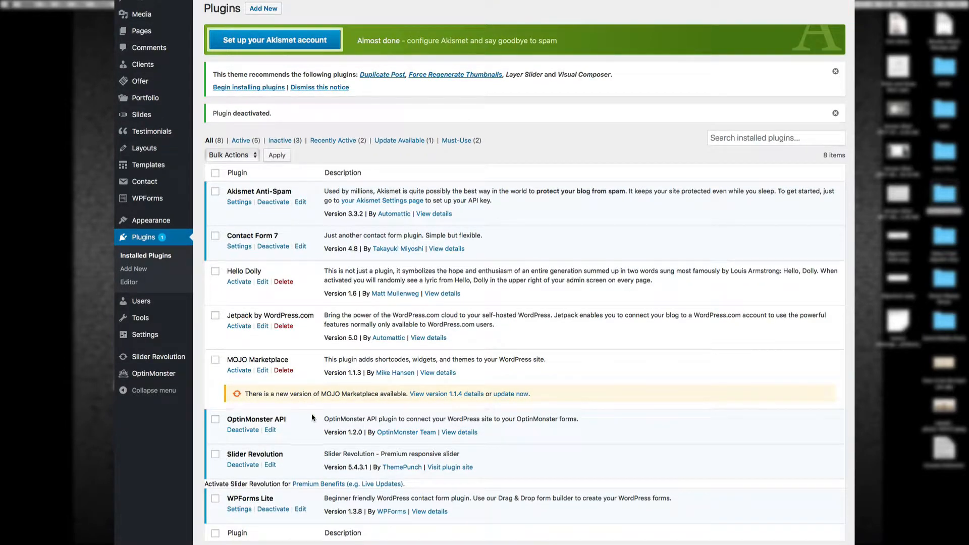
scroll(305, 421, down, 1)
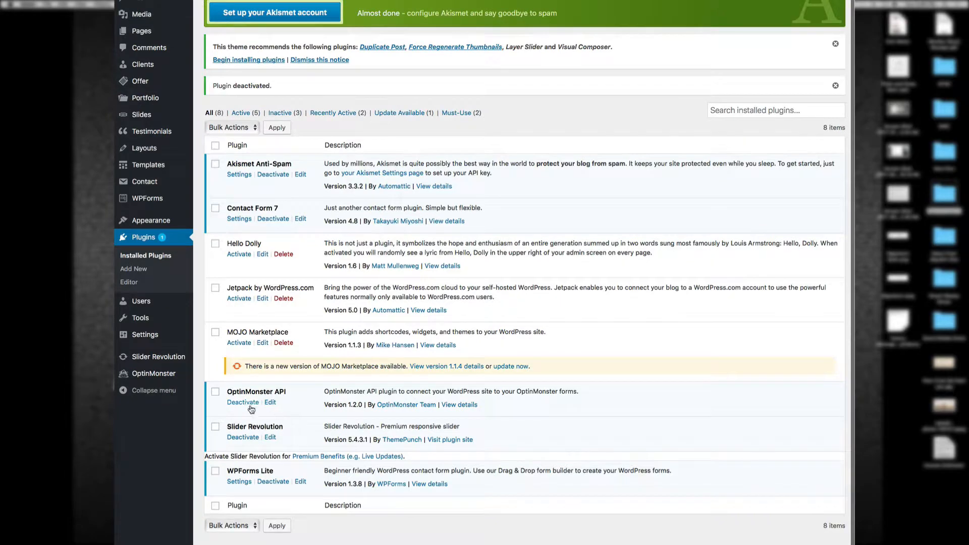
click(243, 402)
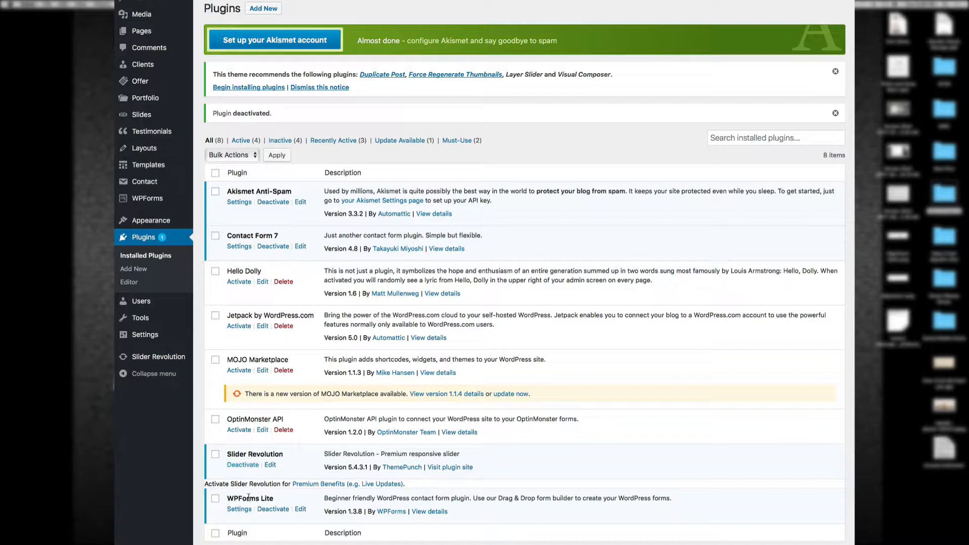
Step: Deactivate WPForms Lite and tick Hello Dolly, Jetpack and OptinMonster API for deletion
click(271, 510)
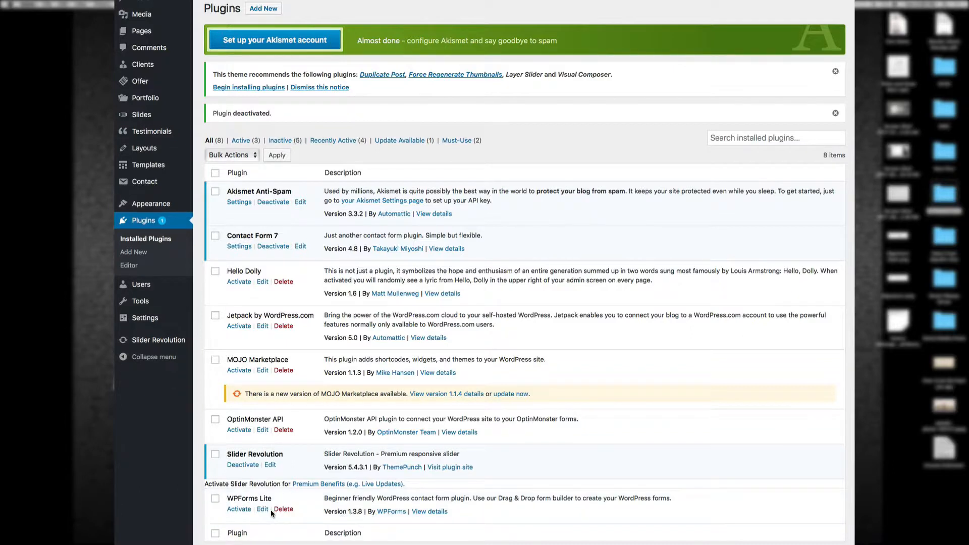
click(216, 272)
click(216, 316)
click(215, 420)
Step: Bulk-delete the checked plugins and confirm removing them along with their data
scroll(216, 526, down, 2)
click(246, 518)
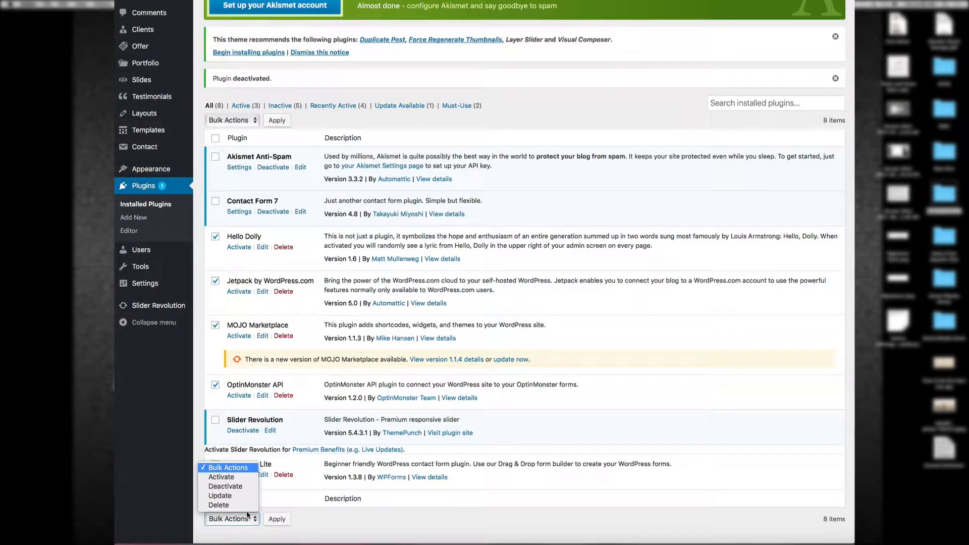
click(243, 505)
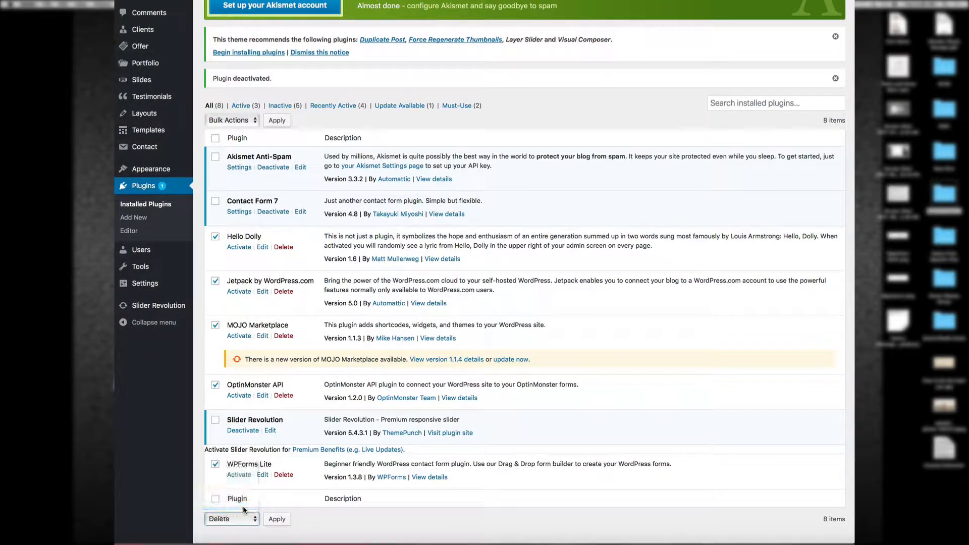
click(277, 520)
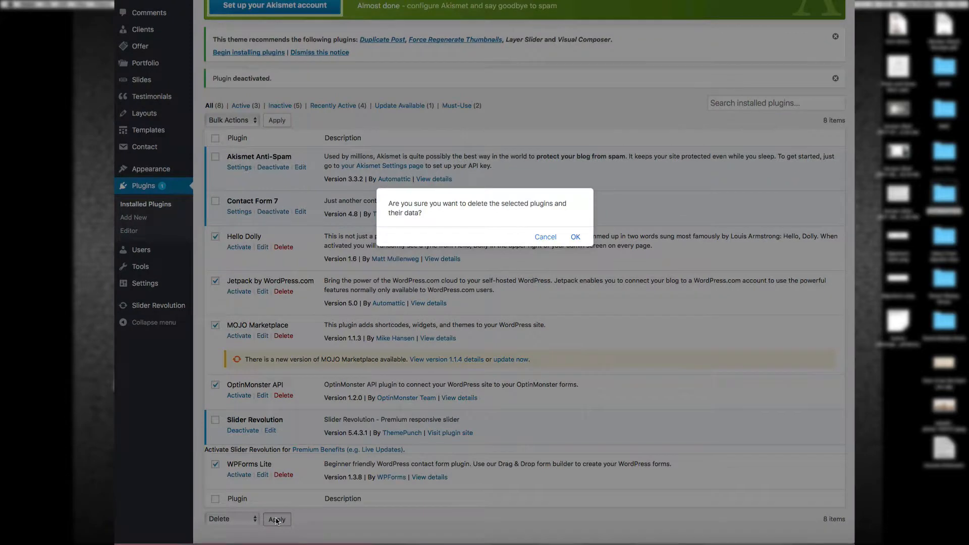
click(576, 237)
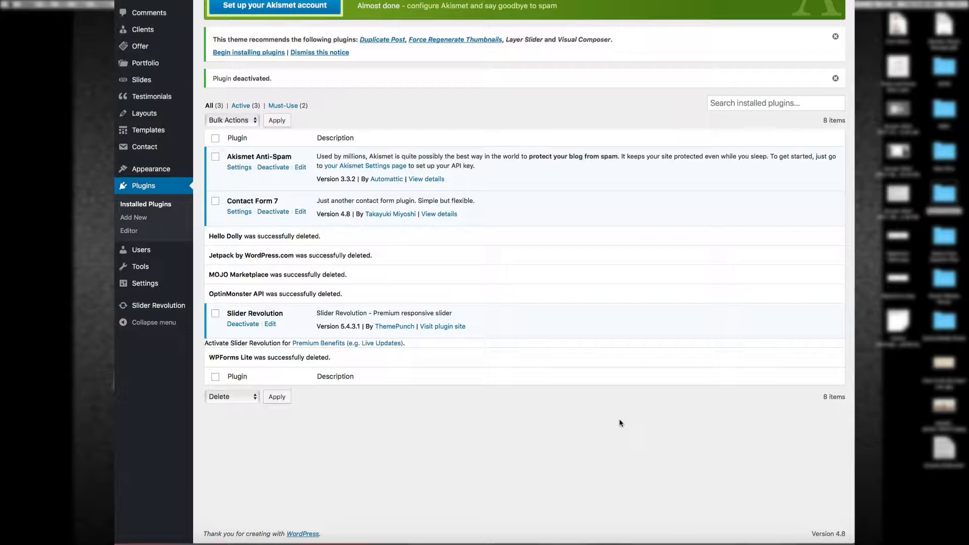
Step: Leave the Plugins list and return to the WordPress admin Dashboard
scroll(621, 423, up, 5)
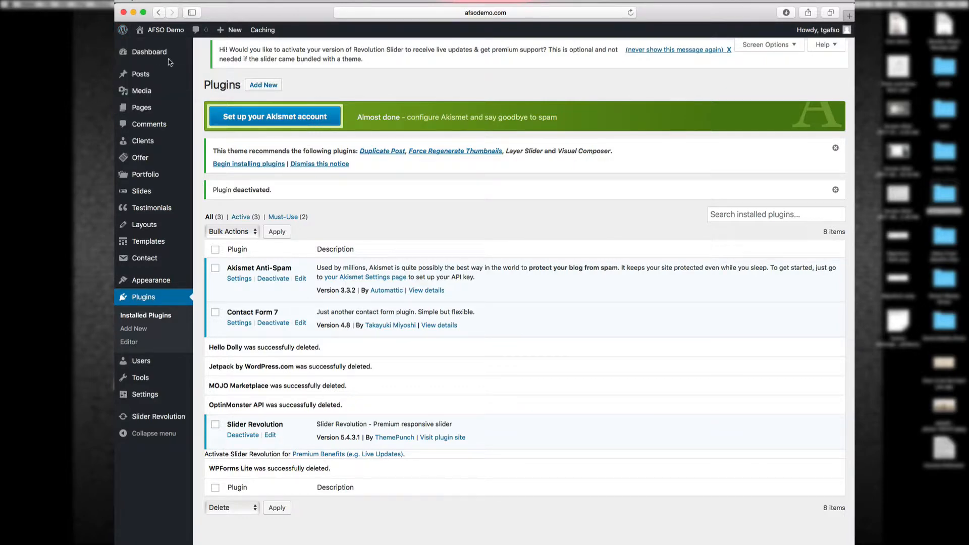
click(149, 54)
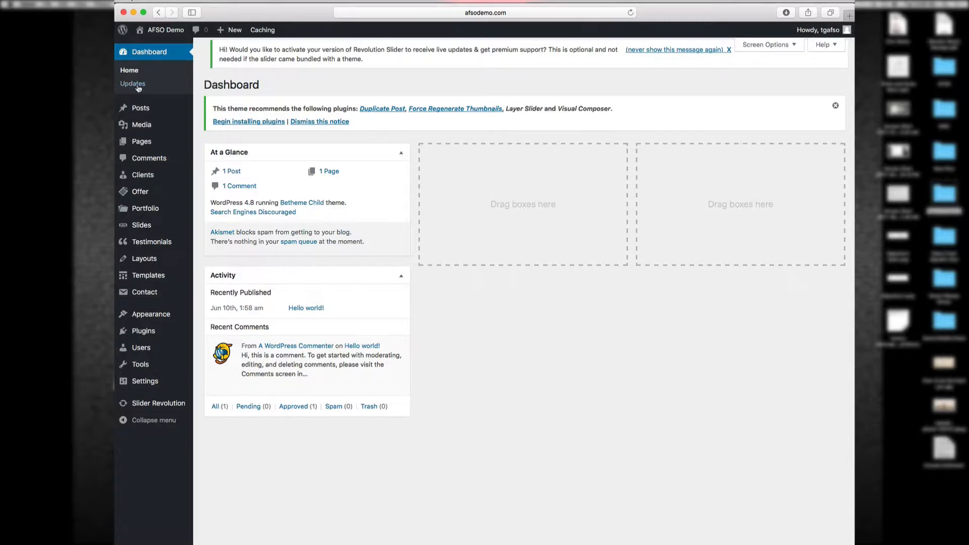
mouse_move(217, 355)
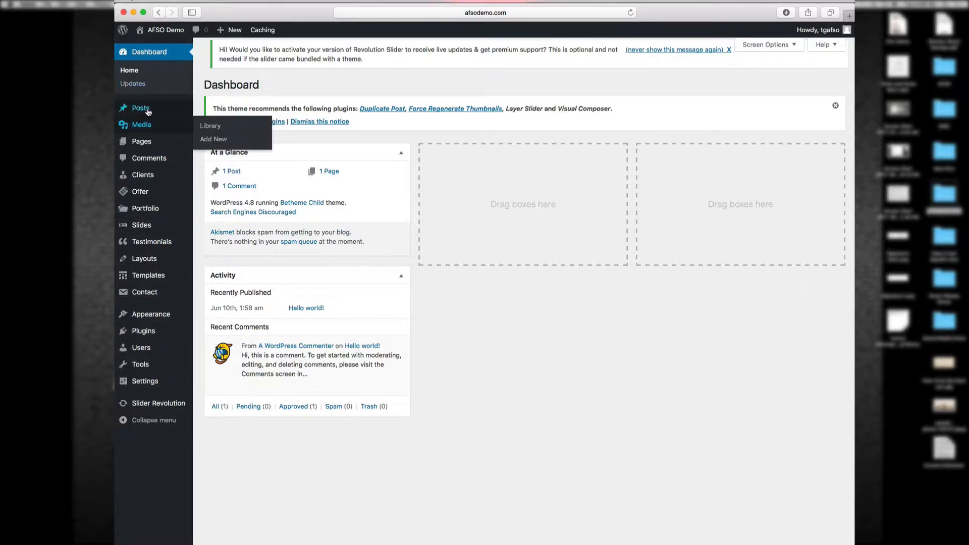
mouse_move(153, 108)
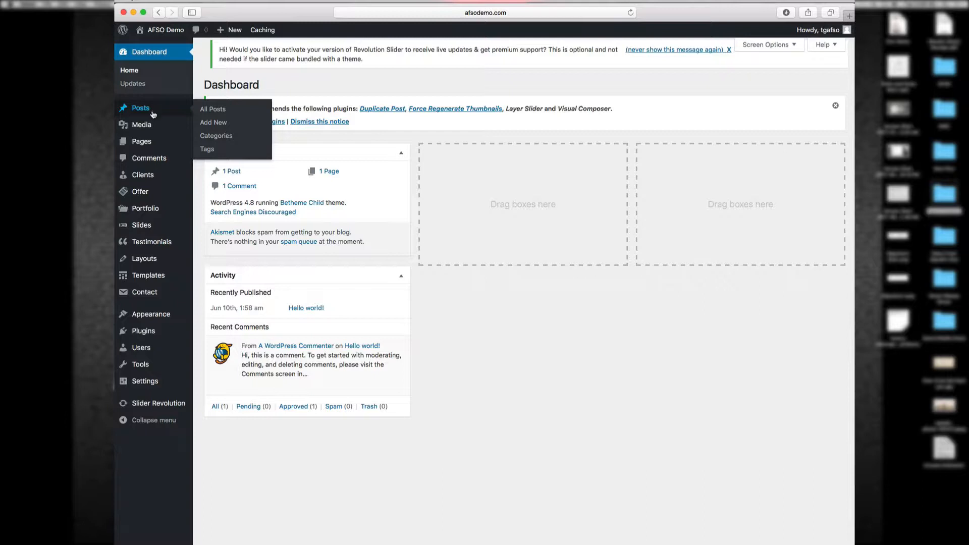
mouse_move(154, 124)
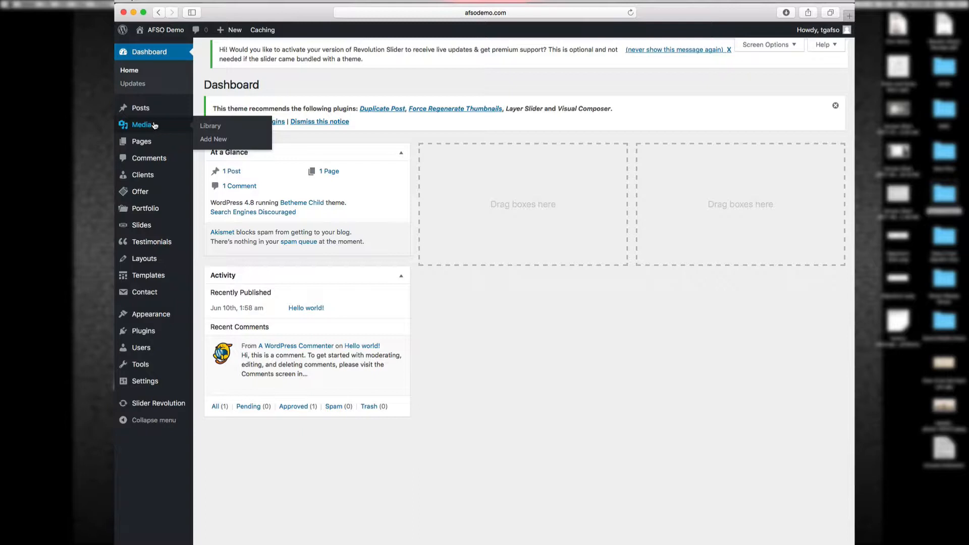
mouse_move(153, 142)
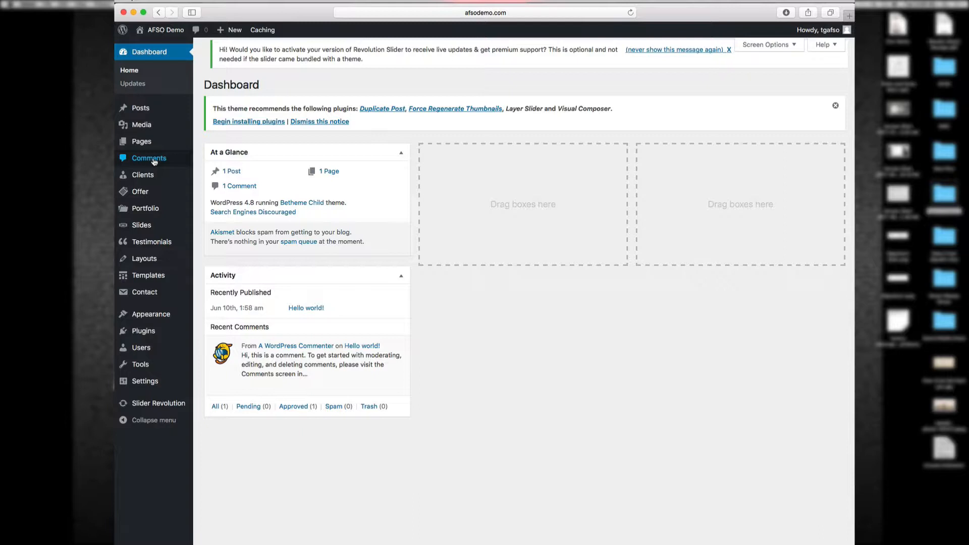
mouse_move(150, 175)
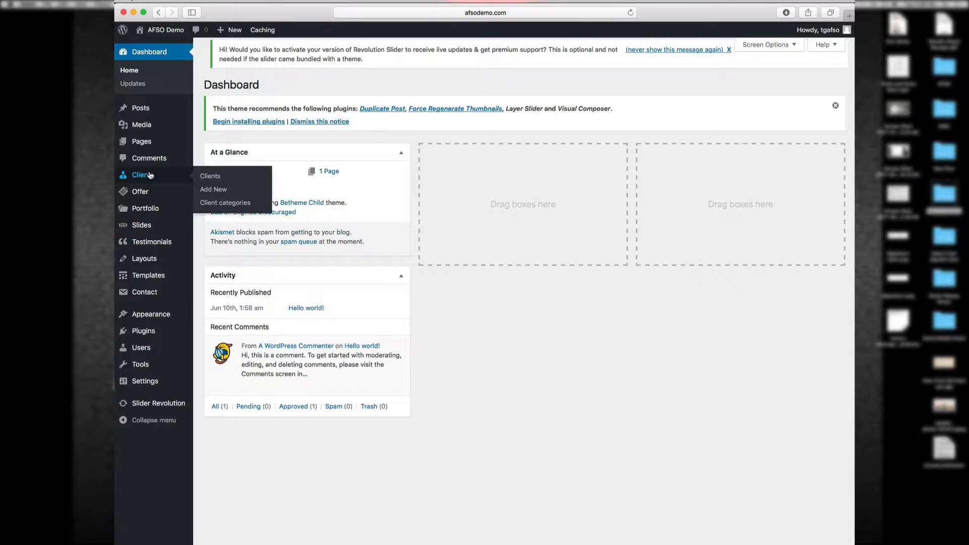
mouse_move(150, 191)
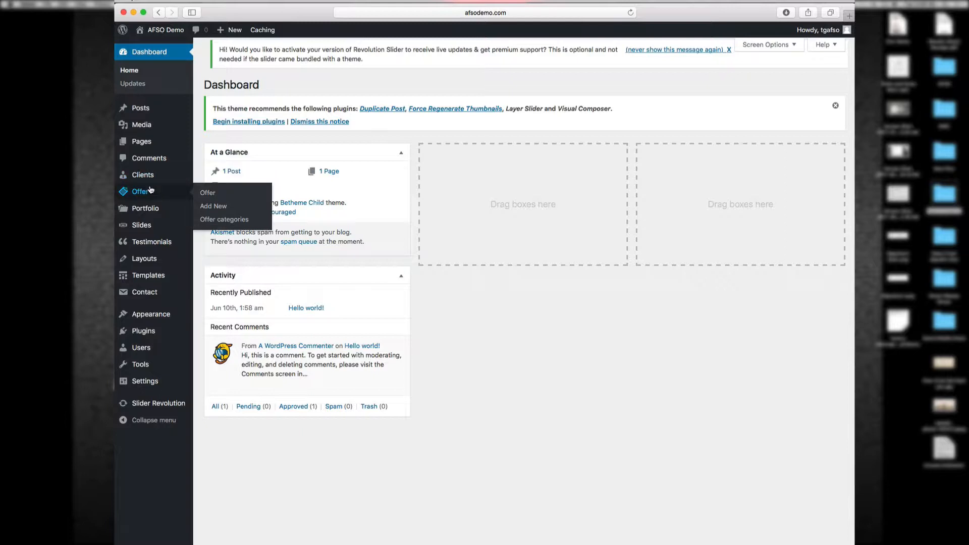
mouse_move(157, 210)
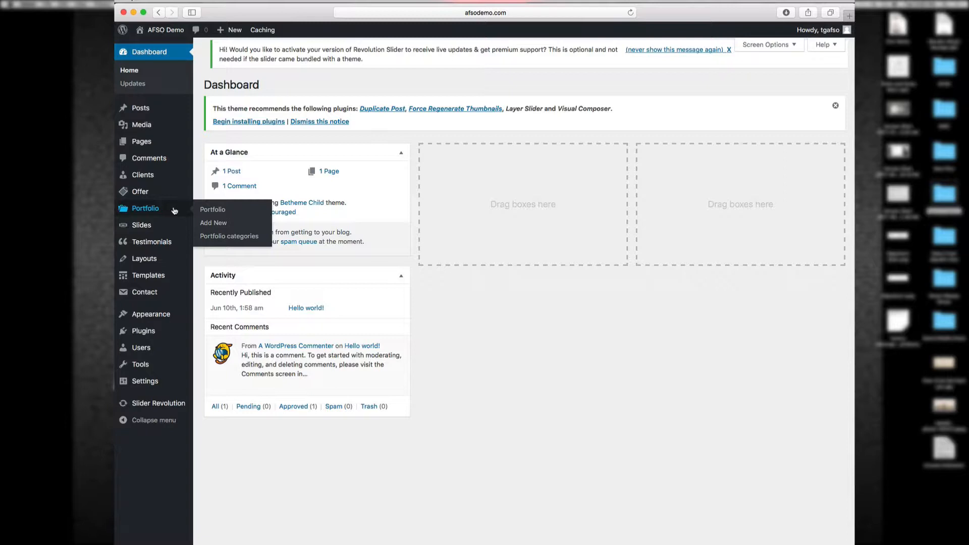
mouse_move(170, 227)
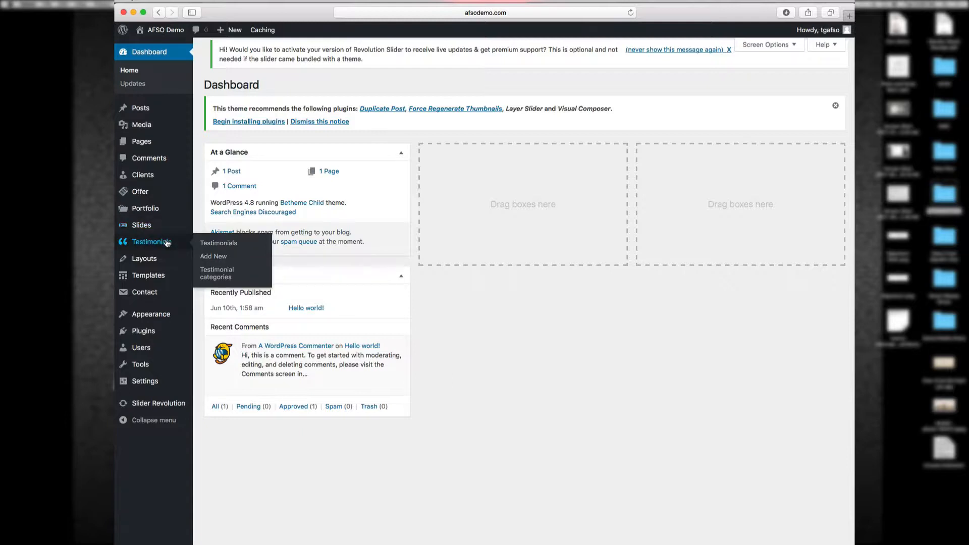
mouse_move(161, 261)
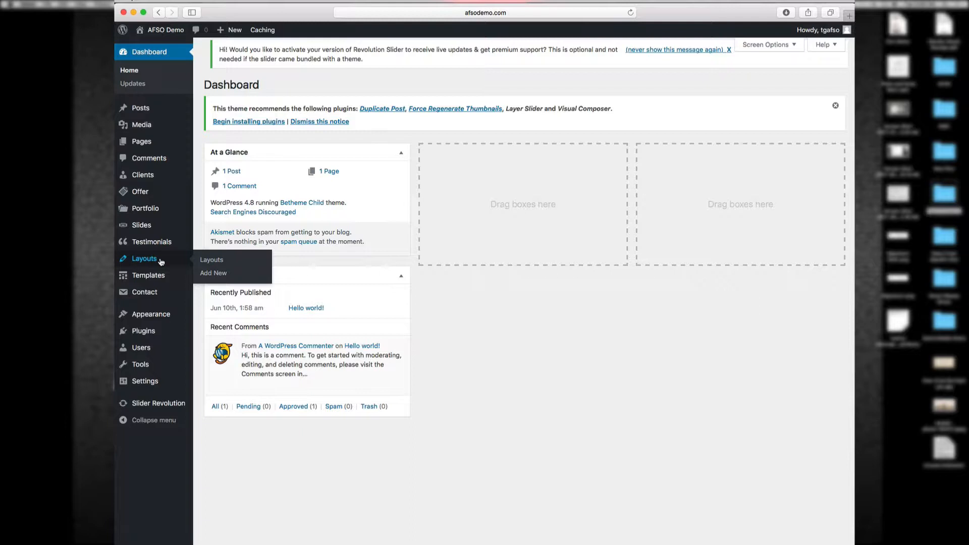
mouse_move(156, 281)
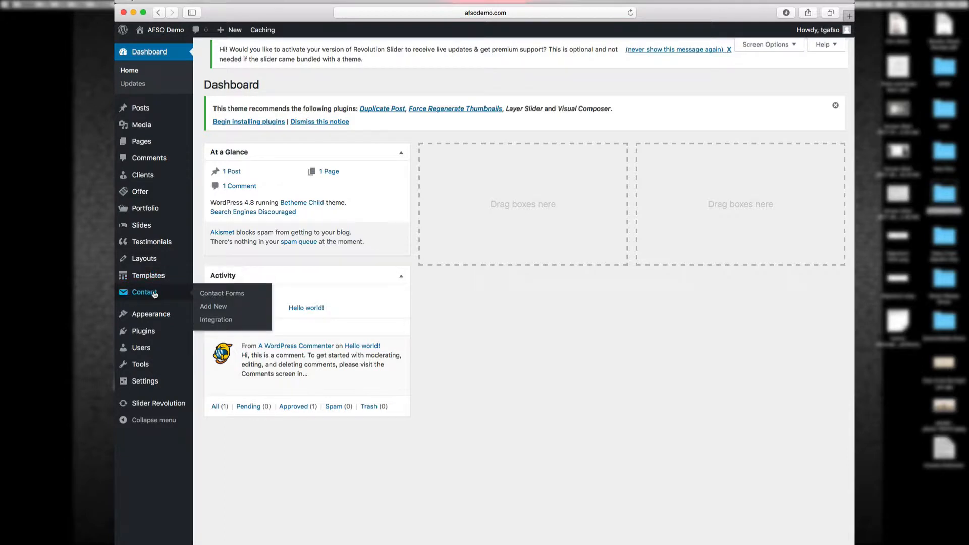
mouse_move(154, 311)
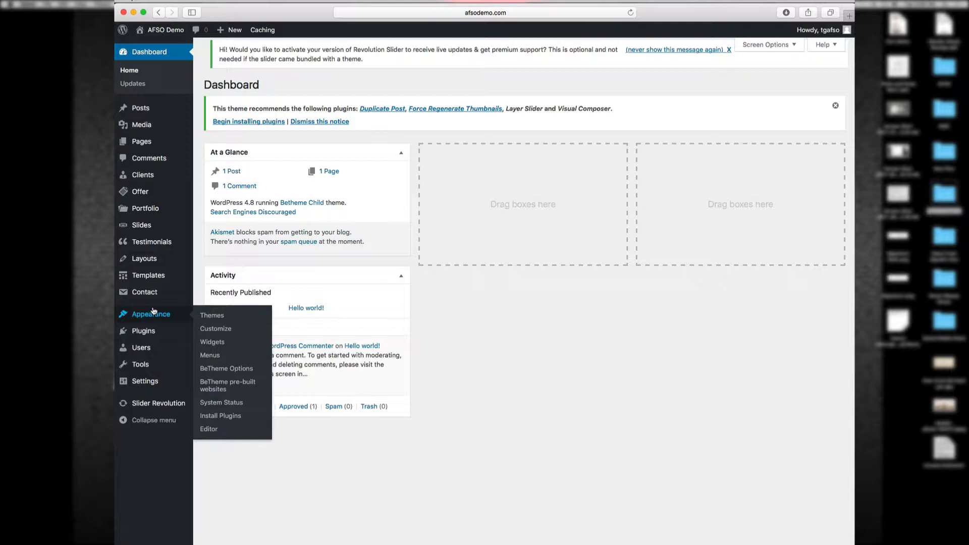
mouse_move(142, 337)
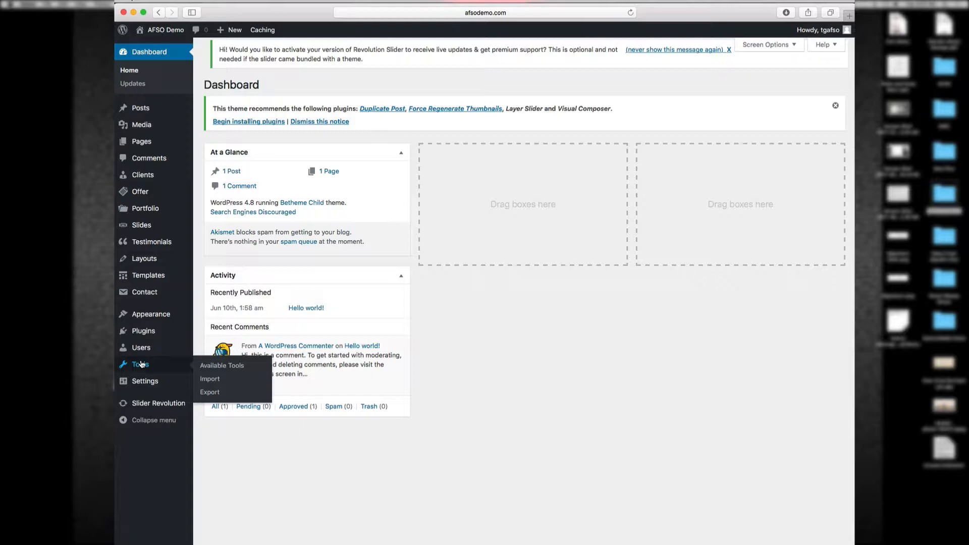
mouse_move(143, 385)
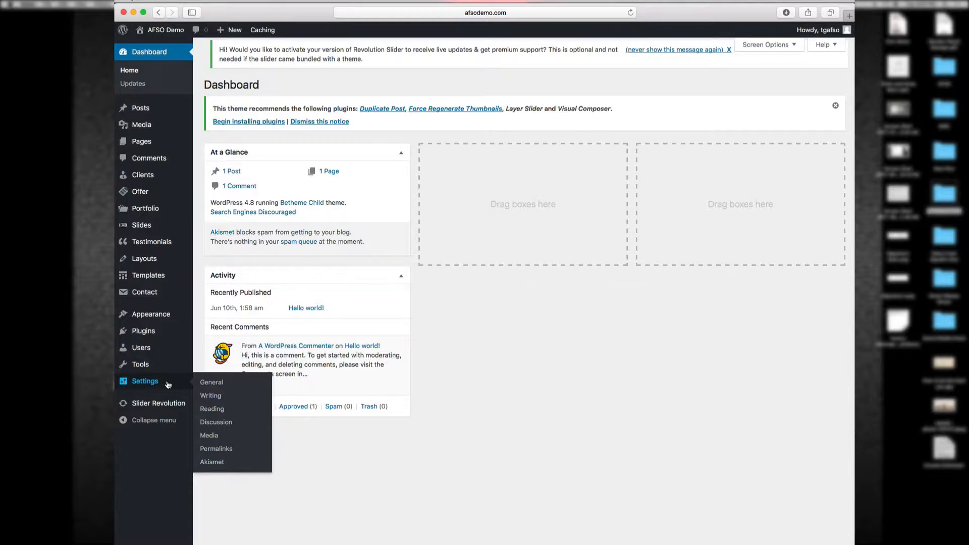
Step: Review the General settings, then go to the Writing settings page
click(209, 382)
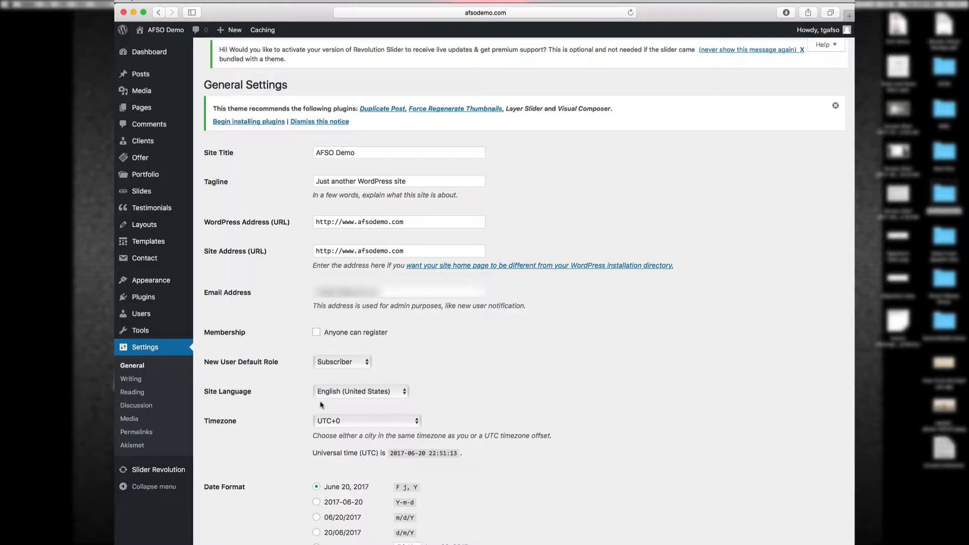
click(131, 381)
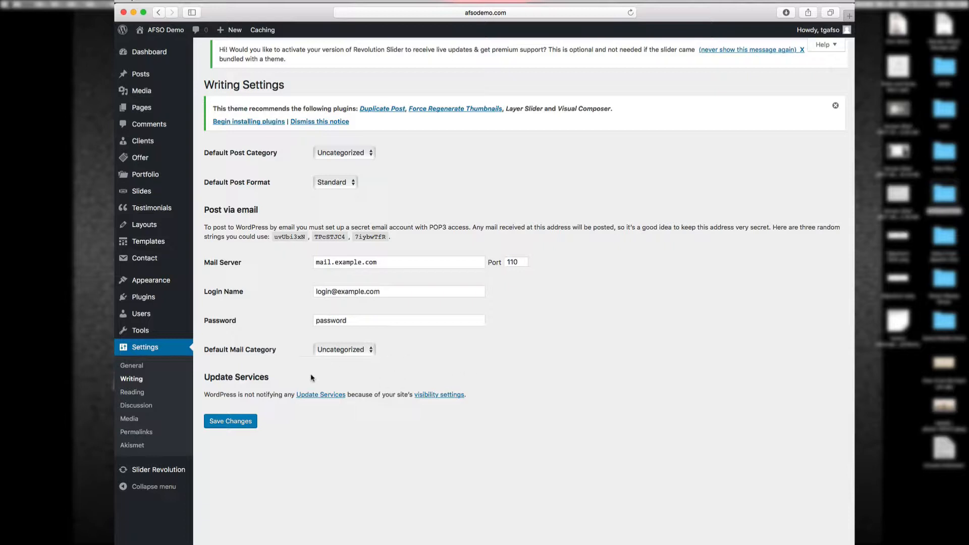
Step: Check the Reading settings: front page shows latest posts, 9 posts per page
click(140, 394)
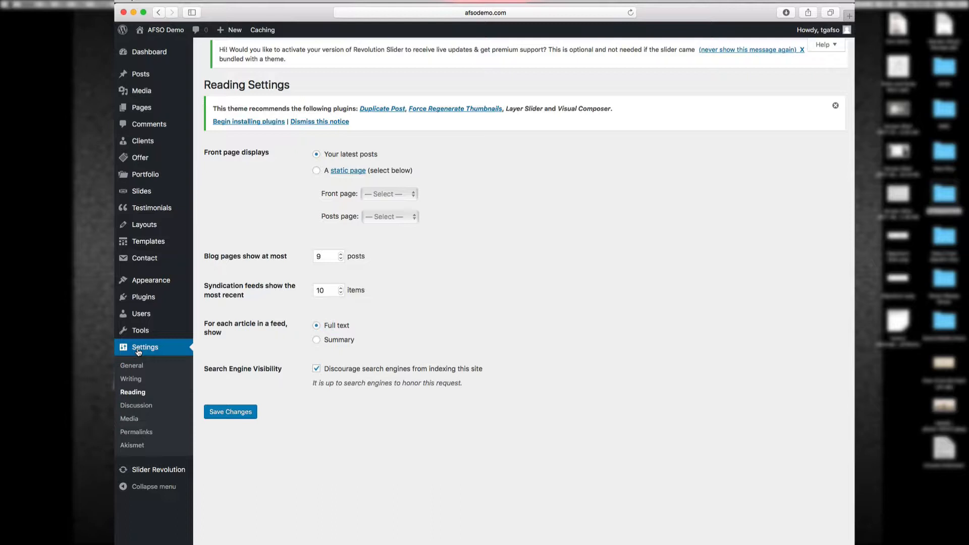
Step: Open the AFSO Demo public site in a new browser tab from the admin bar
mouse_move(150, 279)
mouse_move(154, 37)
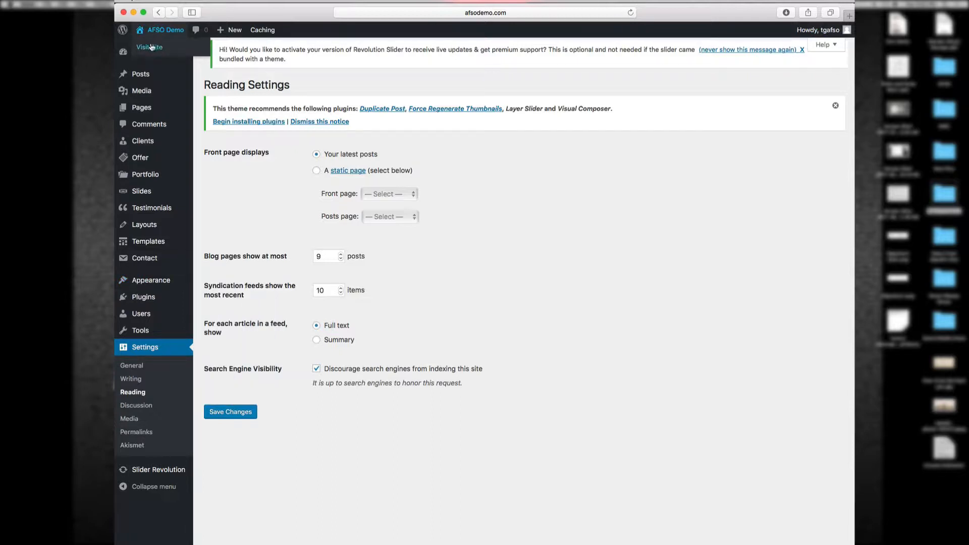
right_click(150, 49)
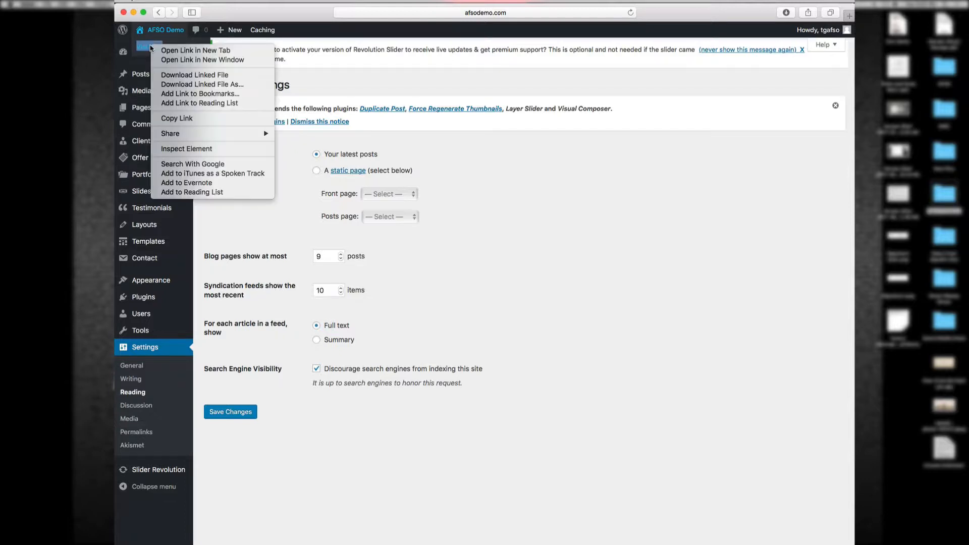
click(168, 49)
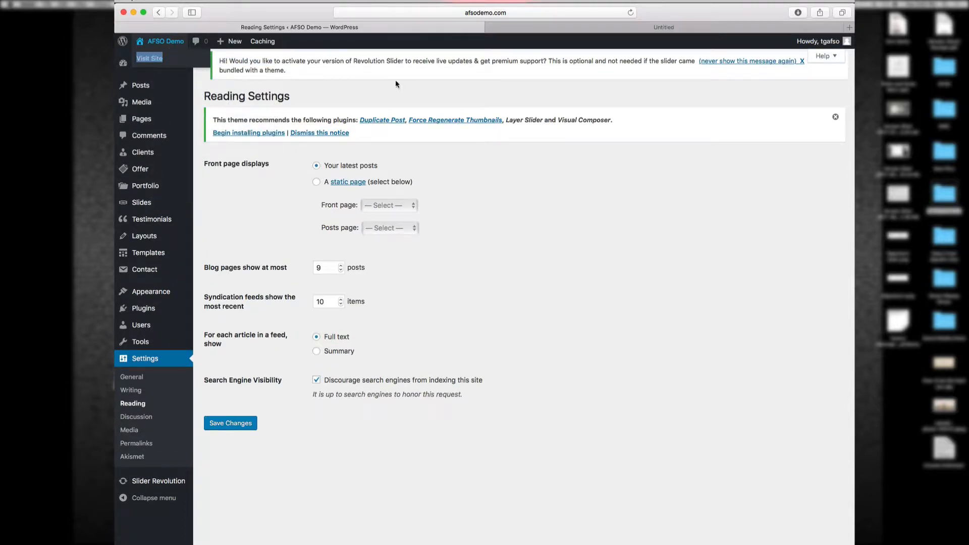
Step: Look over the front page showing the Hello world! post, then close that tab
click(613, 28)
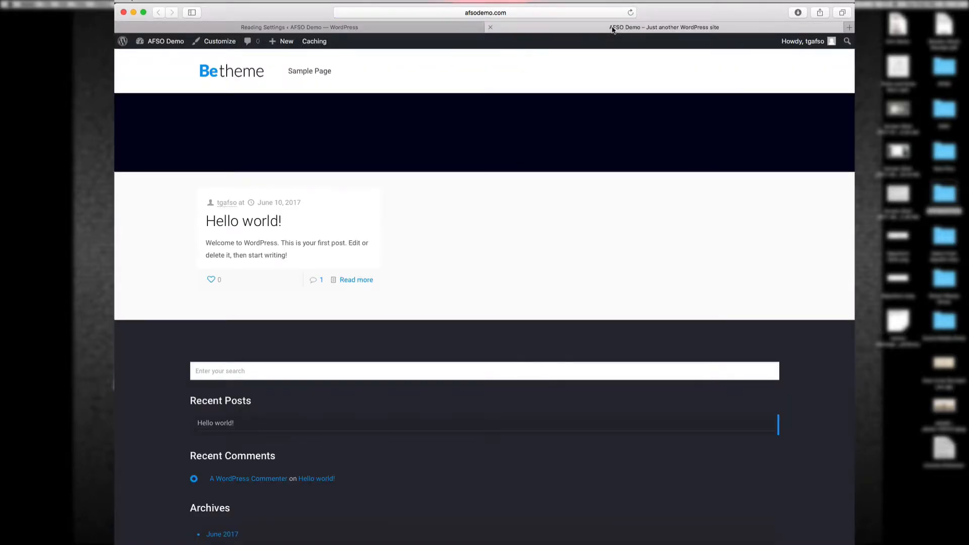
scroll(559, 251, down, 5)
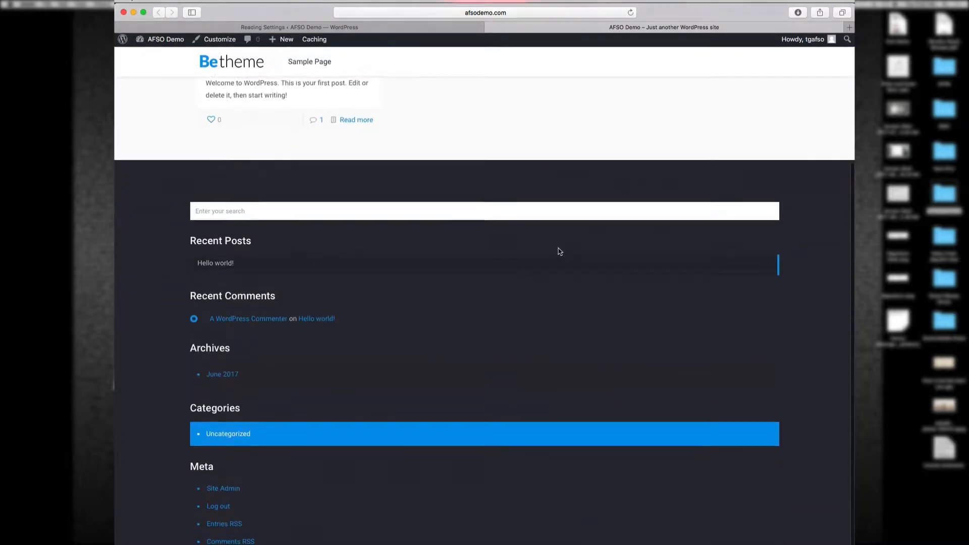
scroll(558, 251, up, 5)
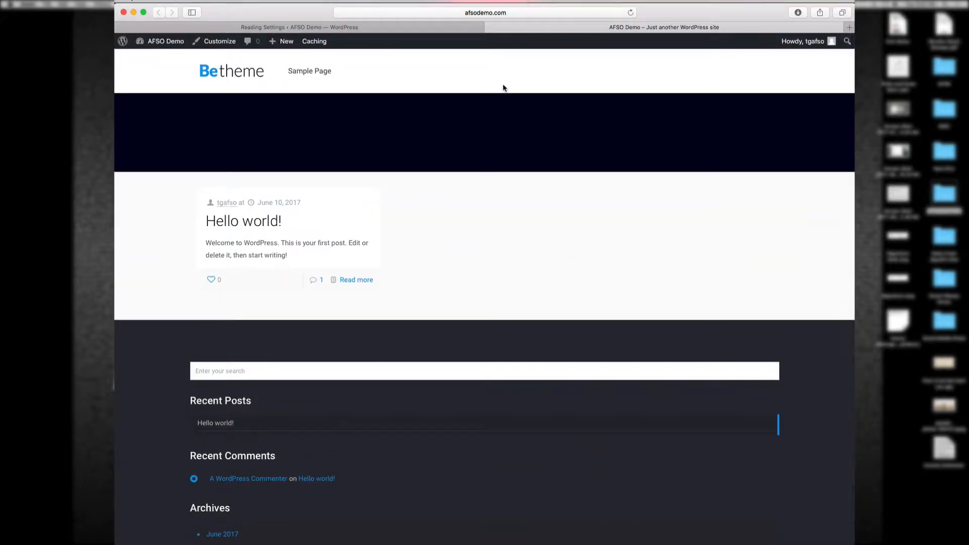
click(491, 27)
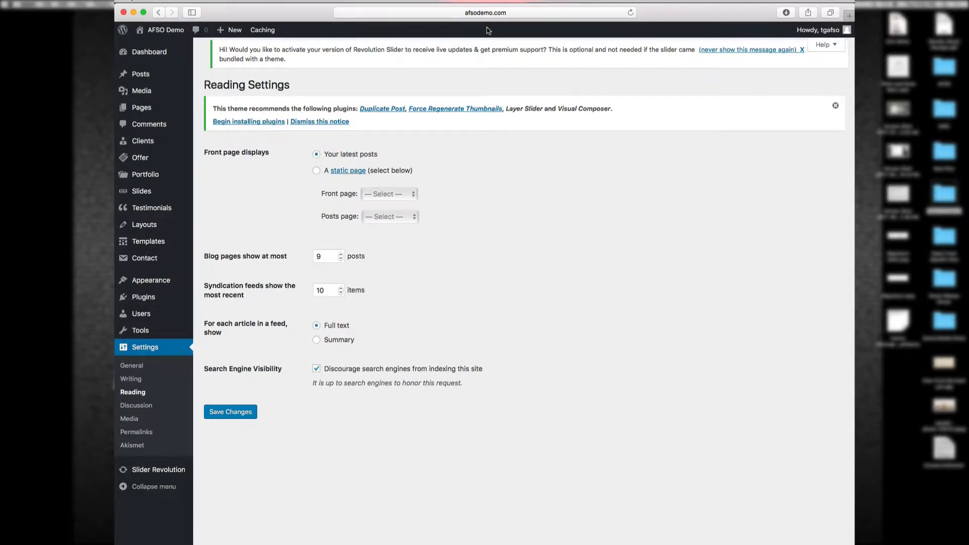
Step: Show the installed themes: Betheme Child (active), Betheme and Twenty Seventeen
click(151, 286)
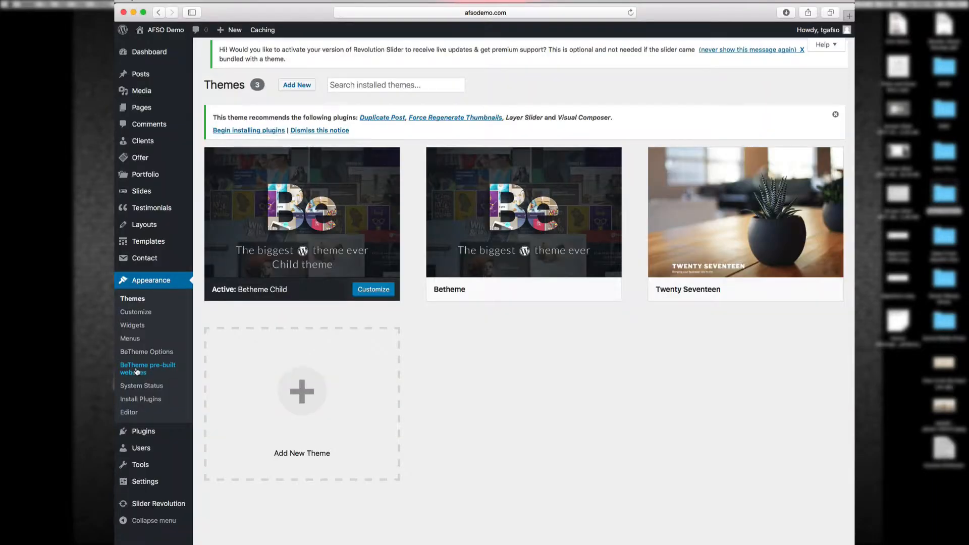
Step: Browse the BeTheme pre-built websites library and select the Cleaner website
click(136, 371)
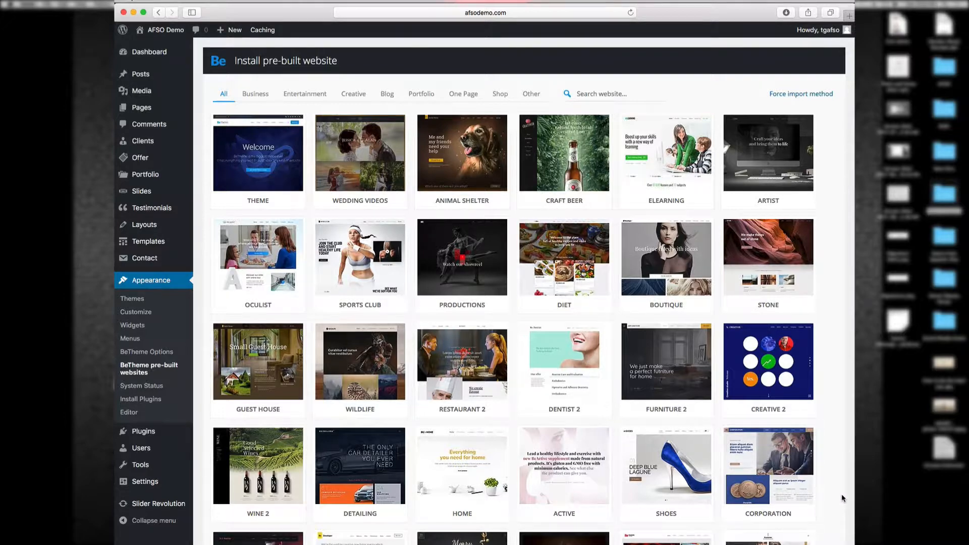
scroll(841, 498, down, 10)
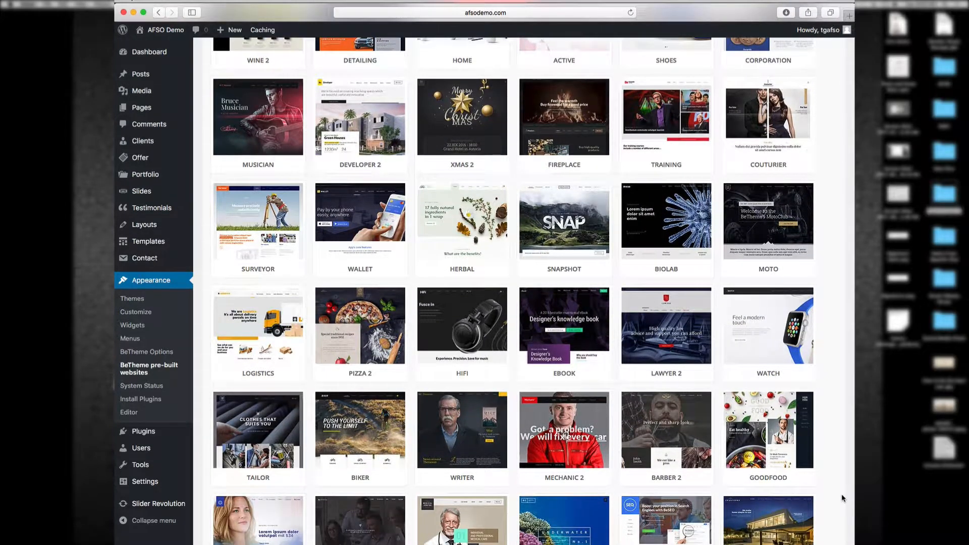
scroll(841, 497, up, 10)
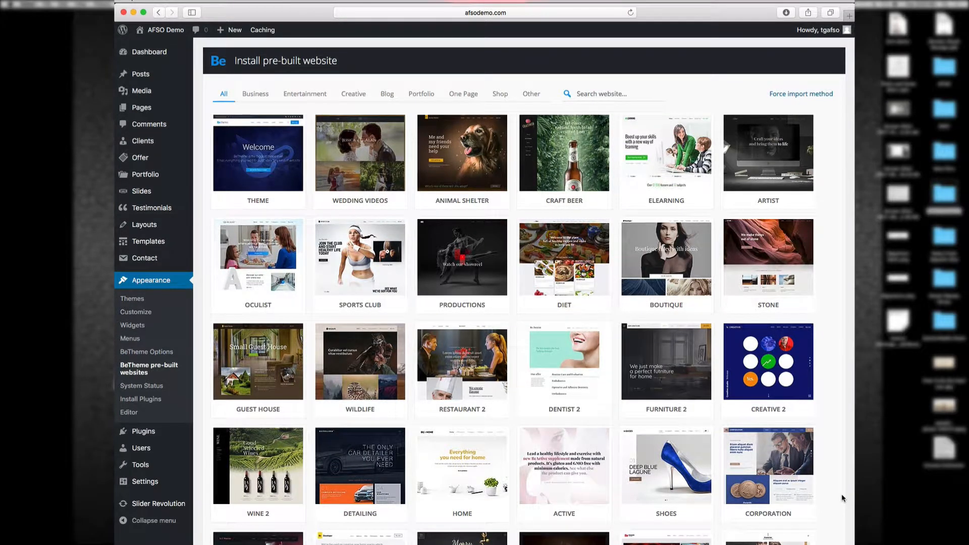
scroll(842, 497, down, 6)
scroll(841, 494, down, 11)
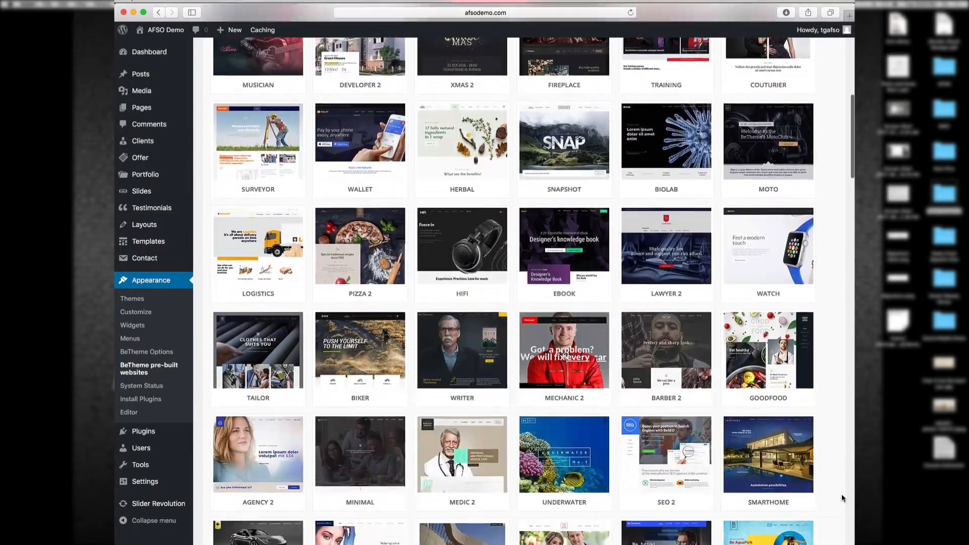
scroll(841, 497, down, 10)
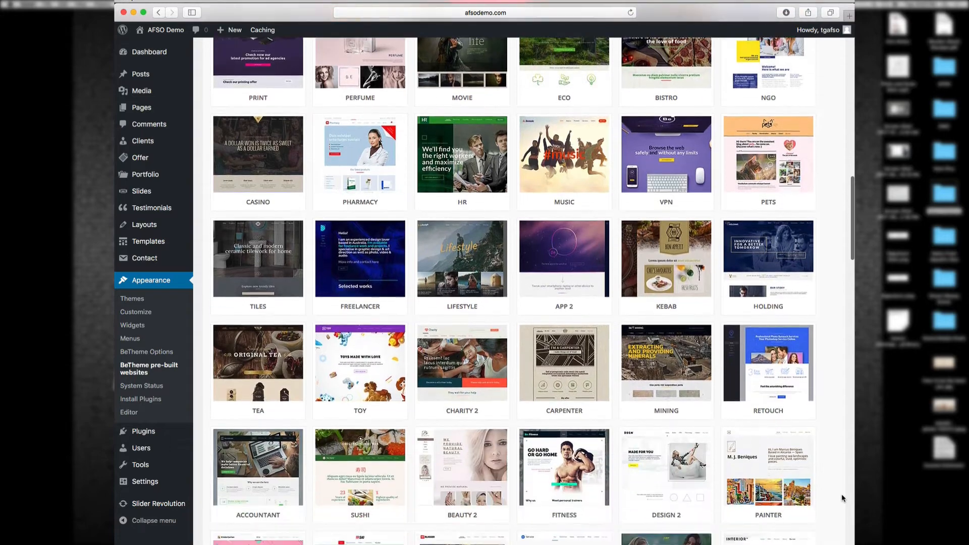
scroll(842, 498, down, 10)
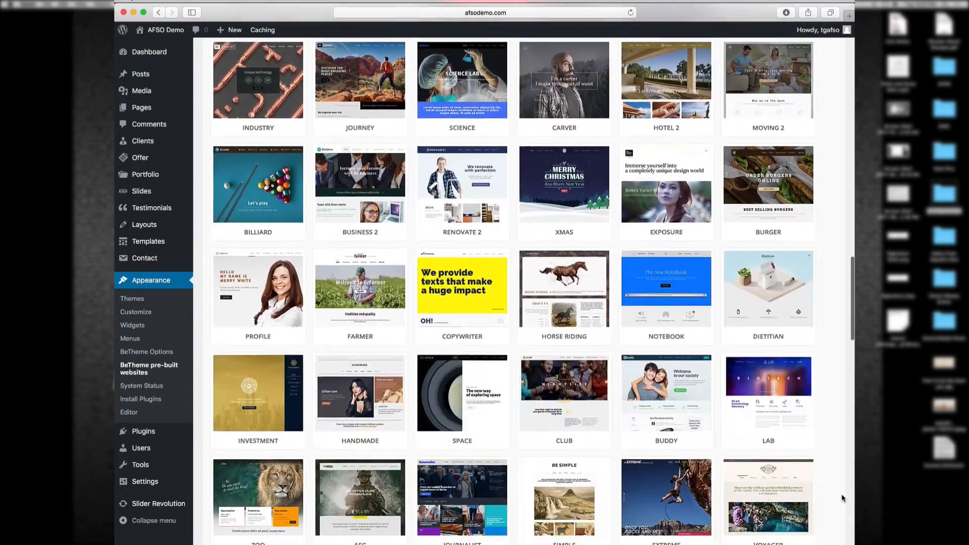
scroll(841, 498, down, 5)
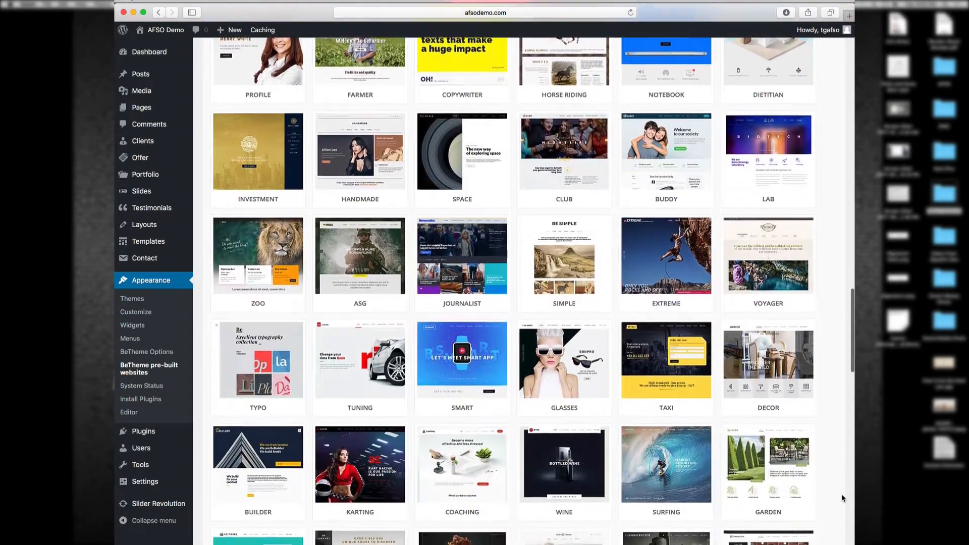
scroll(842, 498, down, 9)
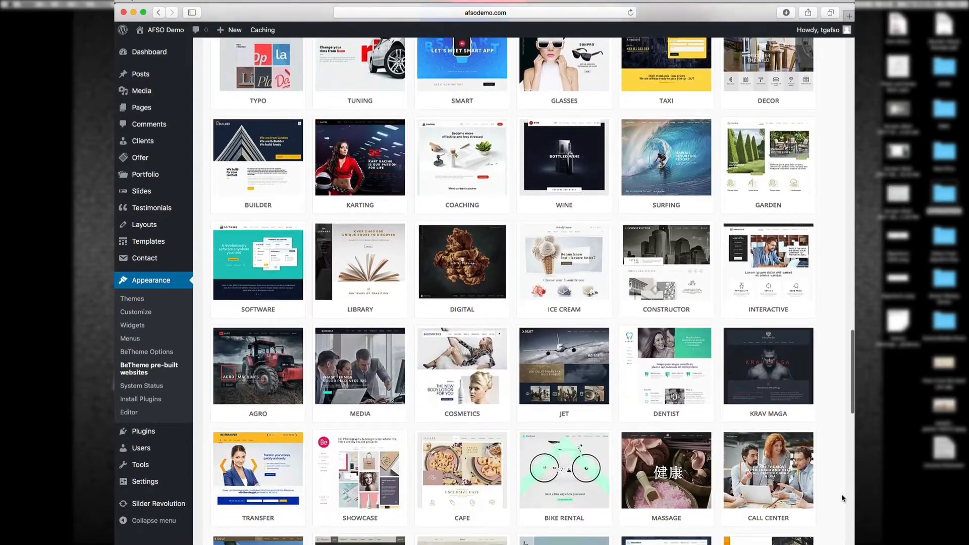
scroll(842, 499, down, 3)
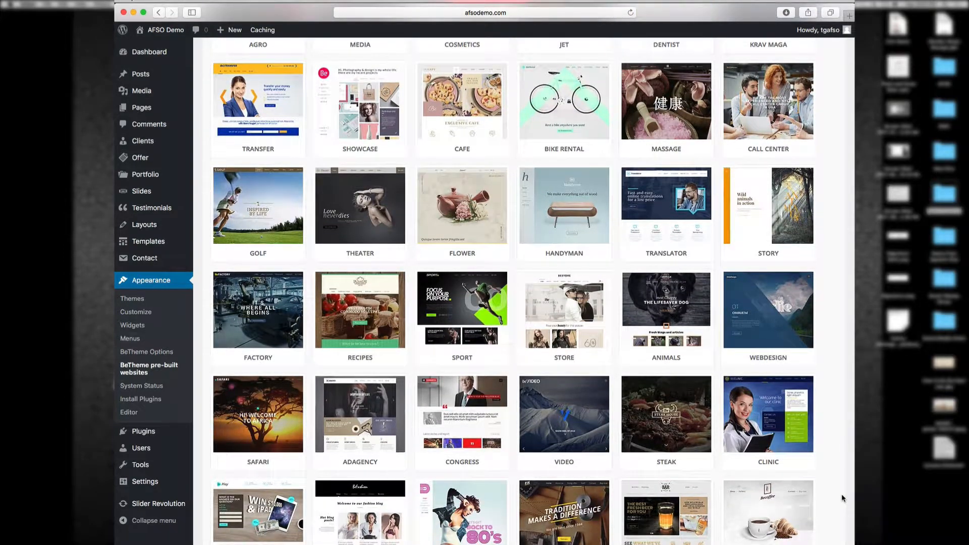
scroll(842, 497, down, 5)
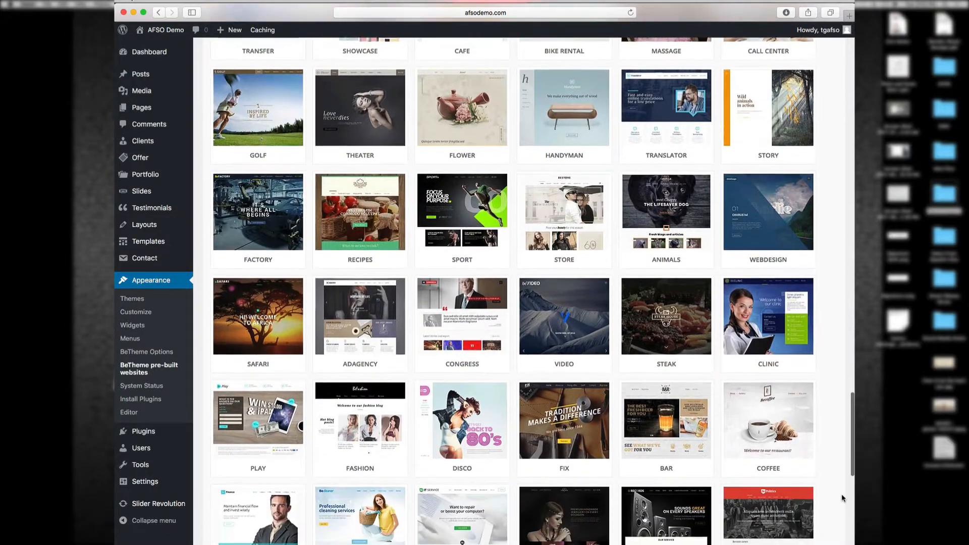
scroll(364, 404, down, 3)
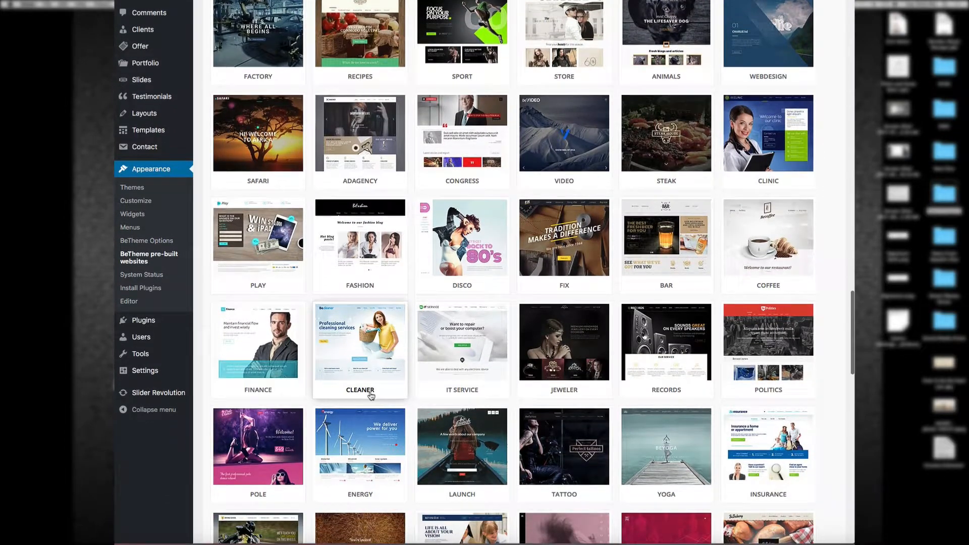
click(362, 375)
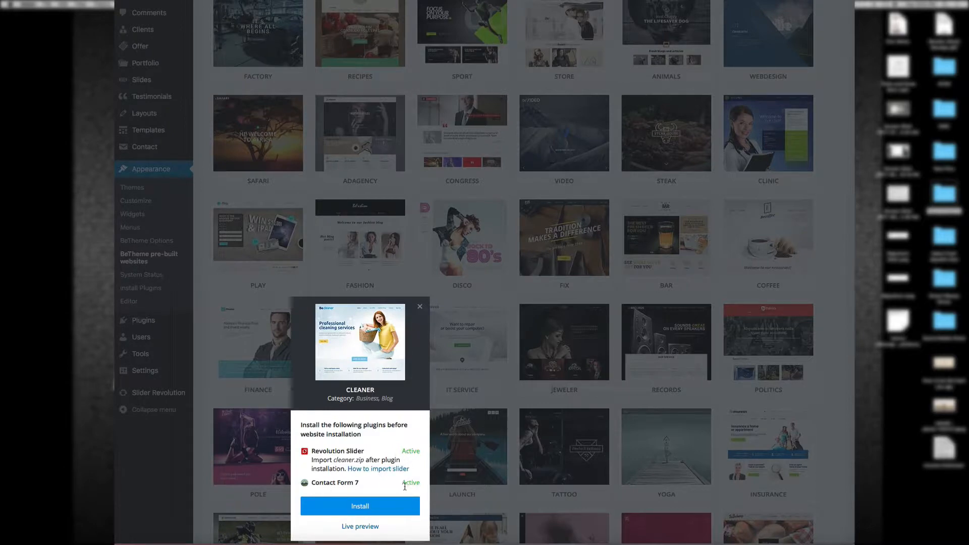
Step: Install the complete Be Cleaner website with media, skipping past the database reset advice
click(367, 506)
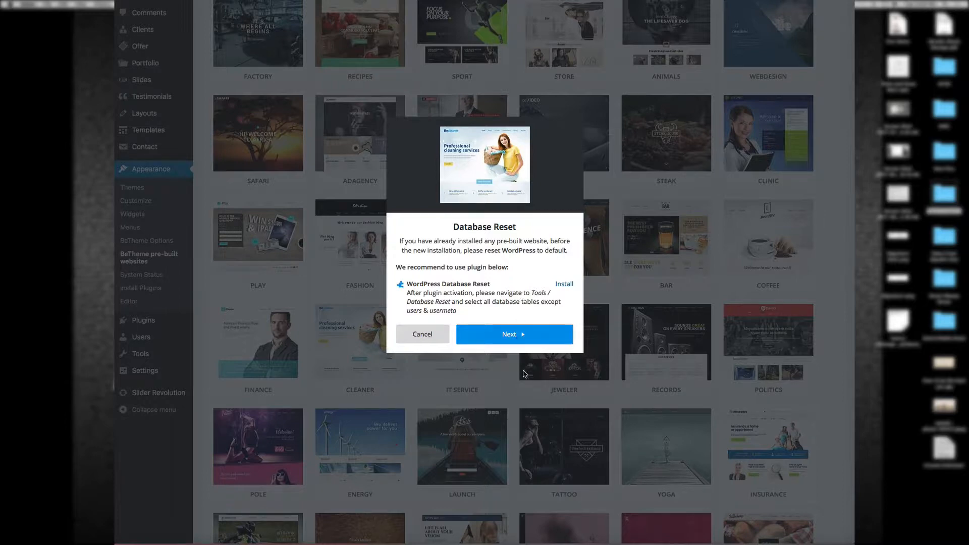
click(509, 337)
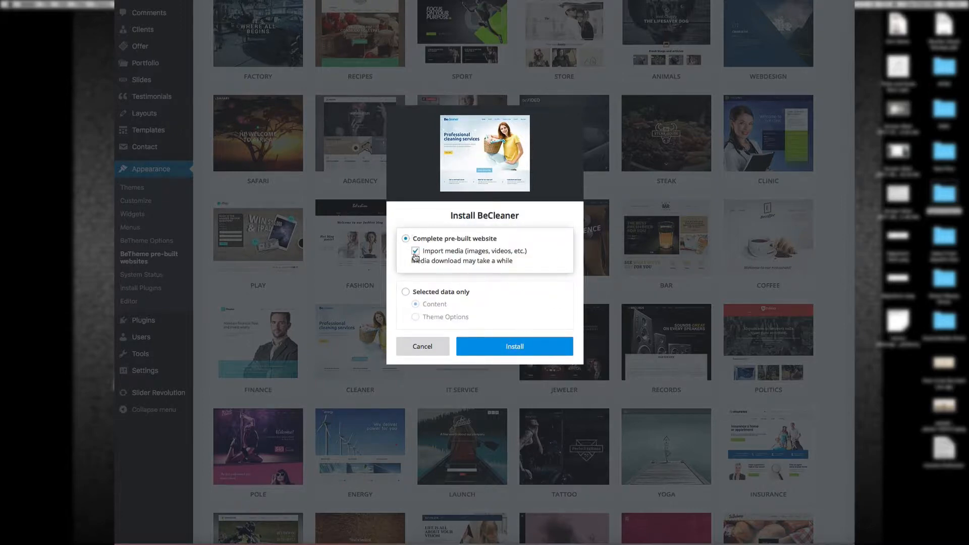
click(512, 348)
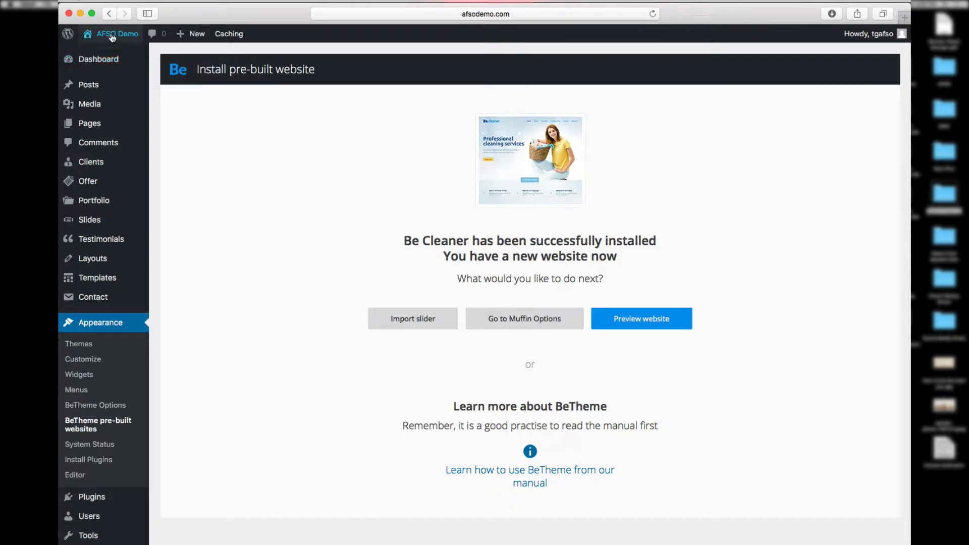
mouse_move(112, 35)
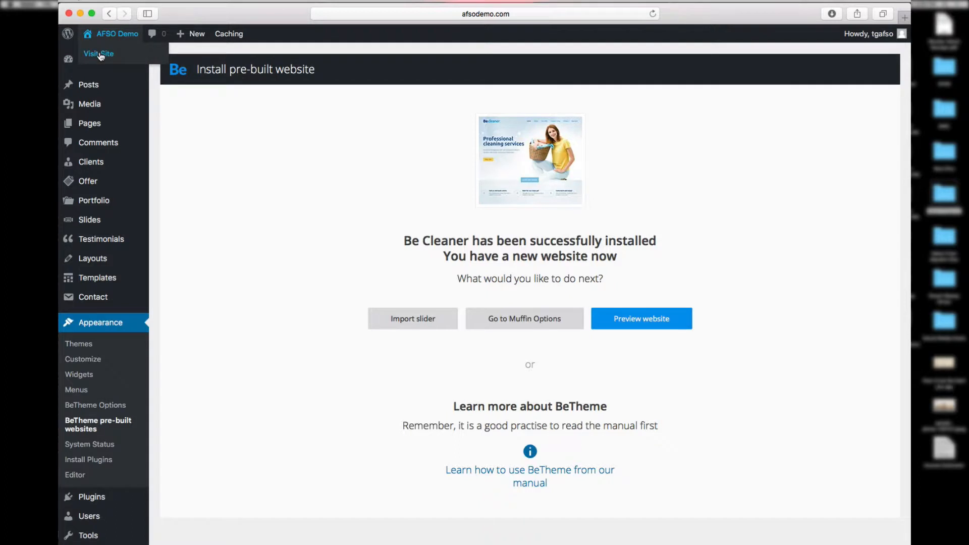
right_click(100, 56)
click(116, 58)
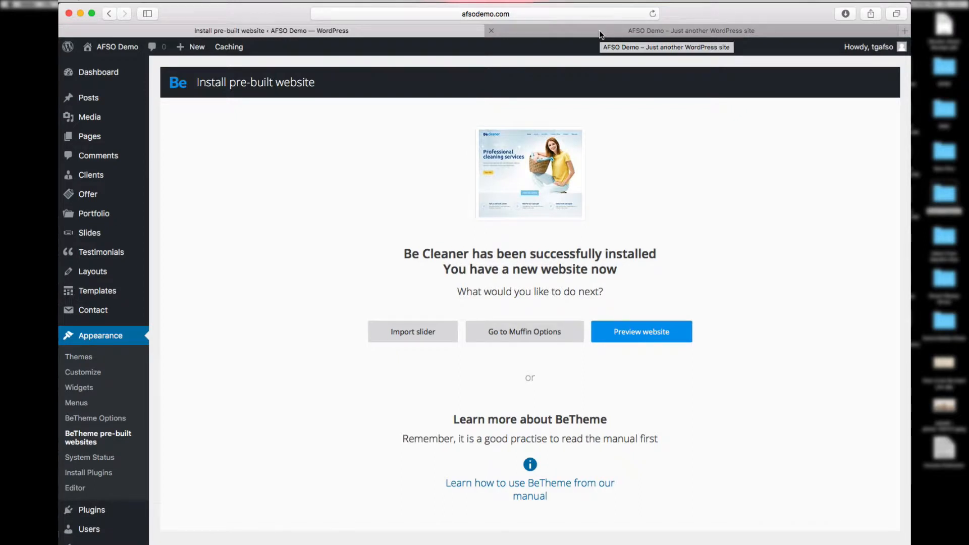
click(601, 31)
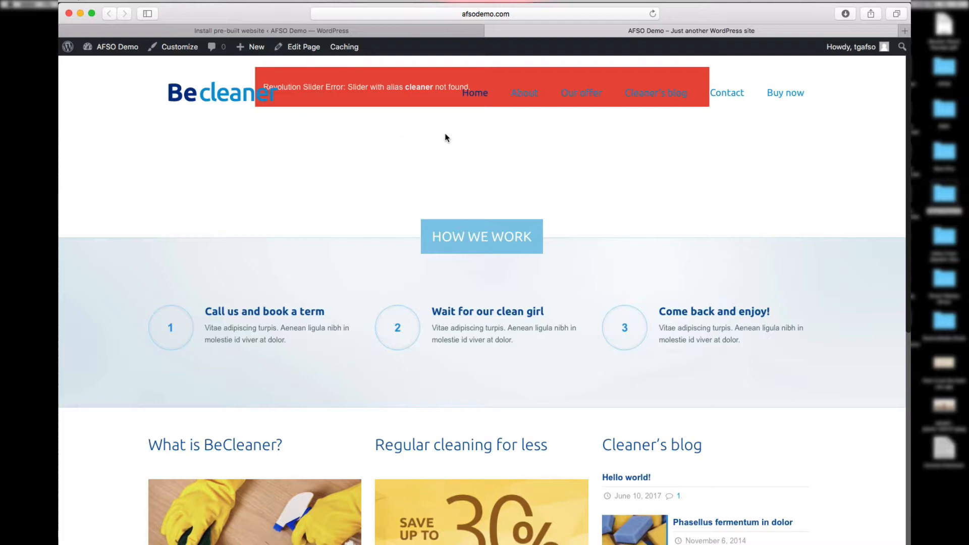
scroll(401, 173, down, 10)
scroll(401, 173, up, 5)
scroll(401, 173, down, 15)
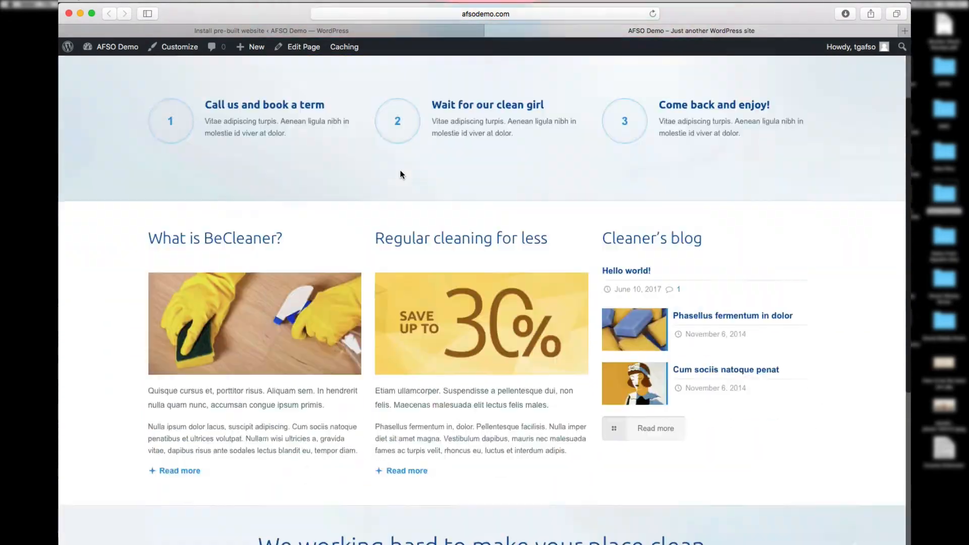
scroll(401, 173, up, 15)
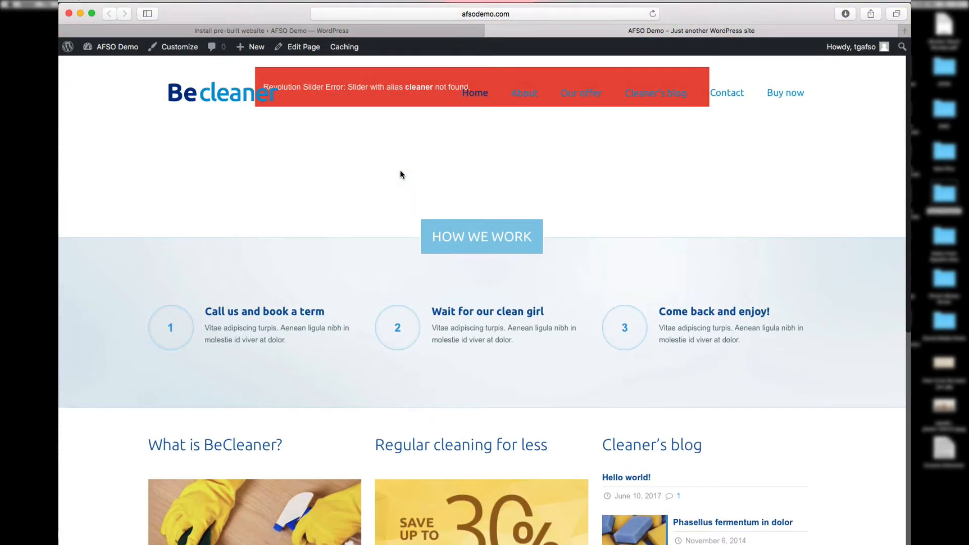
click(490, 31)
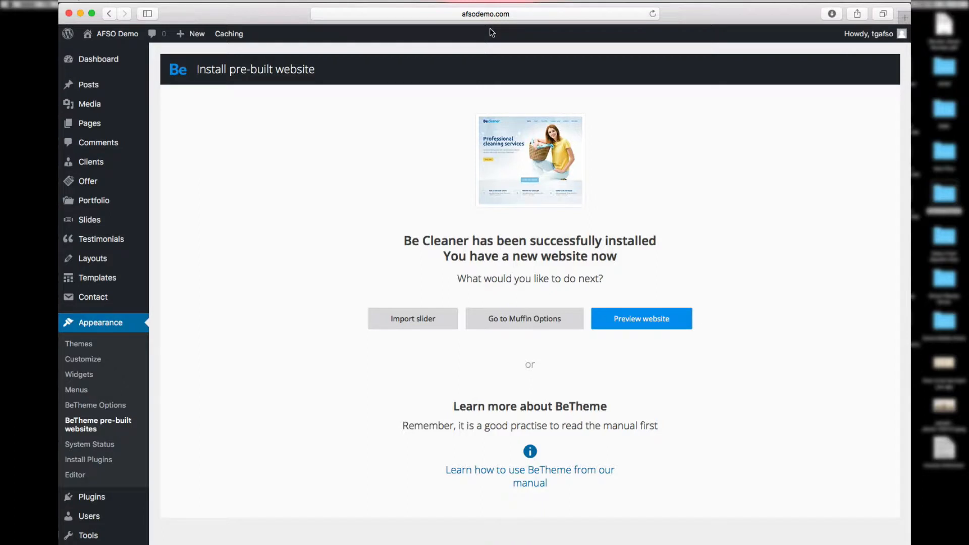
Step: Open the empty Slider Revolution dashboard and bring up its Import Slider dialog
scroll(151, 455, down, 5)
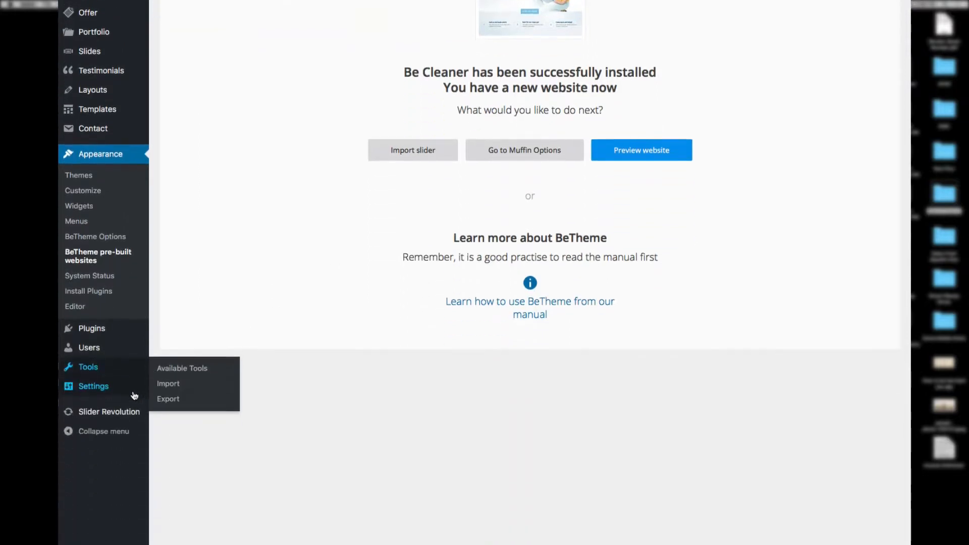
mouse_move(120, 371)
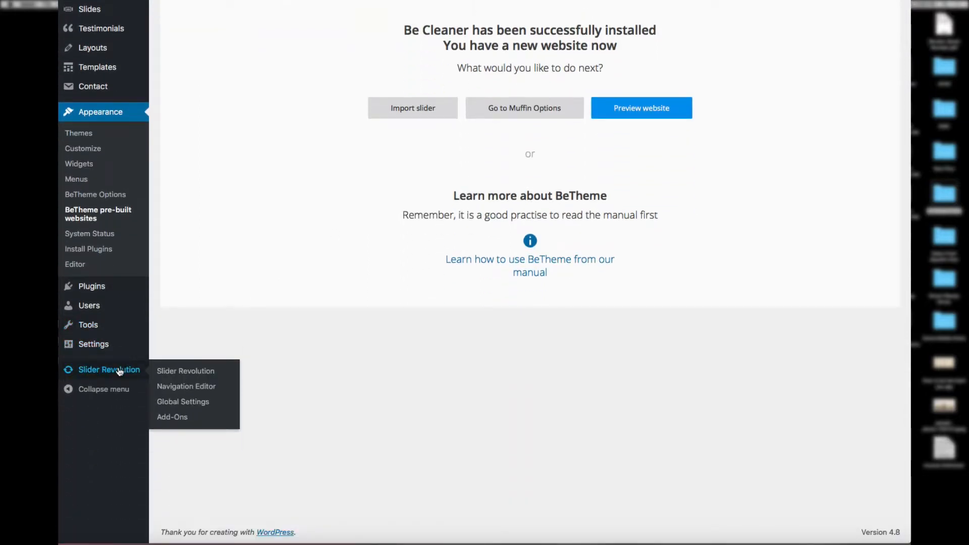
click(175, 372)
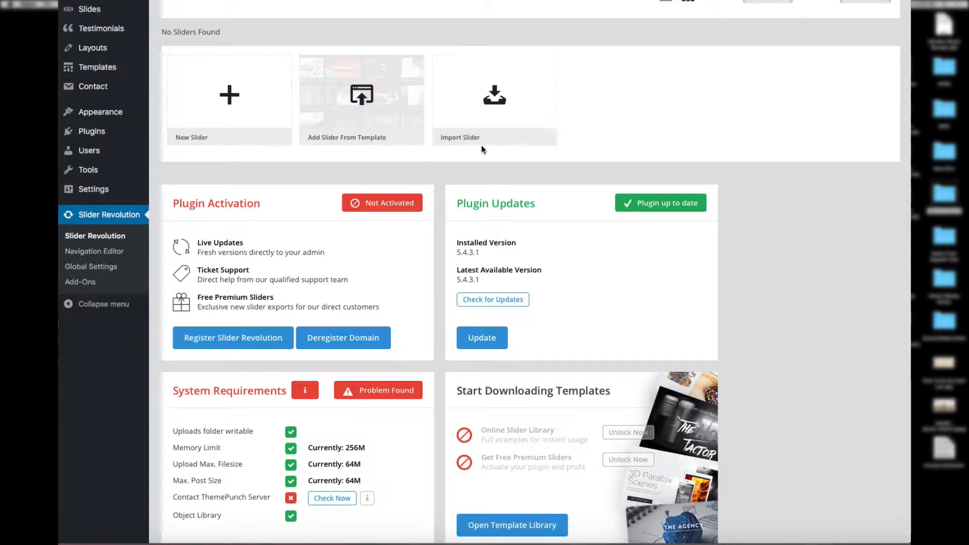
click(504, 113)
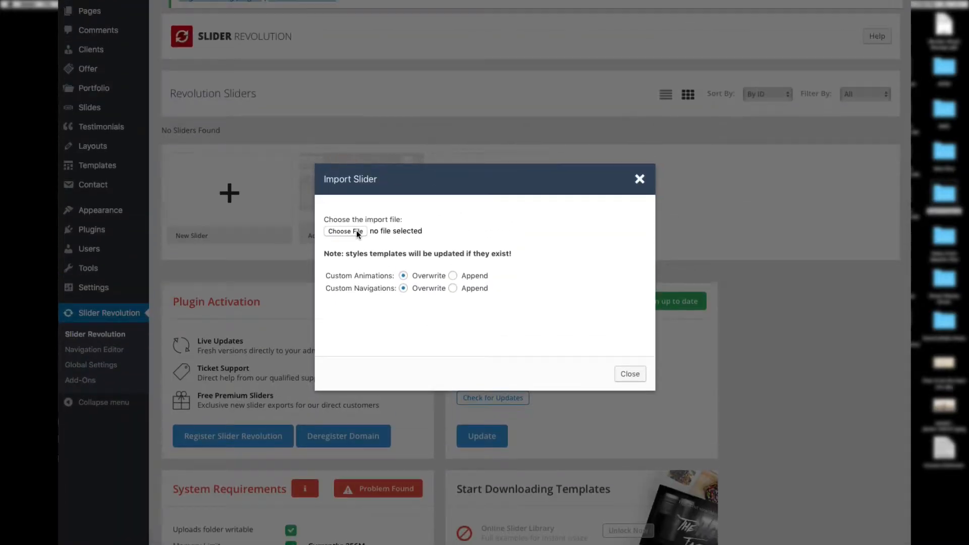
Step: Import cleaner.zip from slider-revolution-demo/demos as the Home Cleaner slider
click(356, 131)
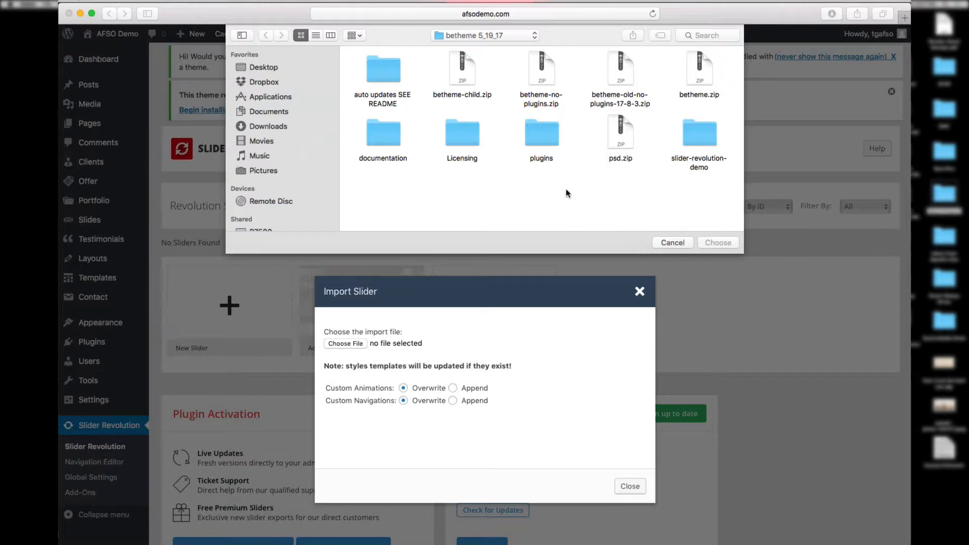
double_click(707, 133)
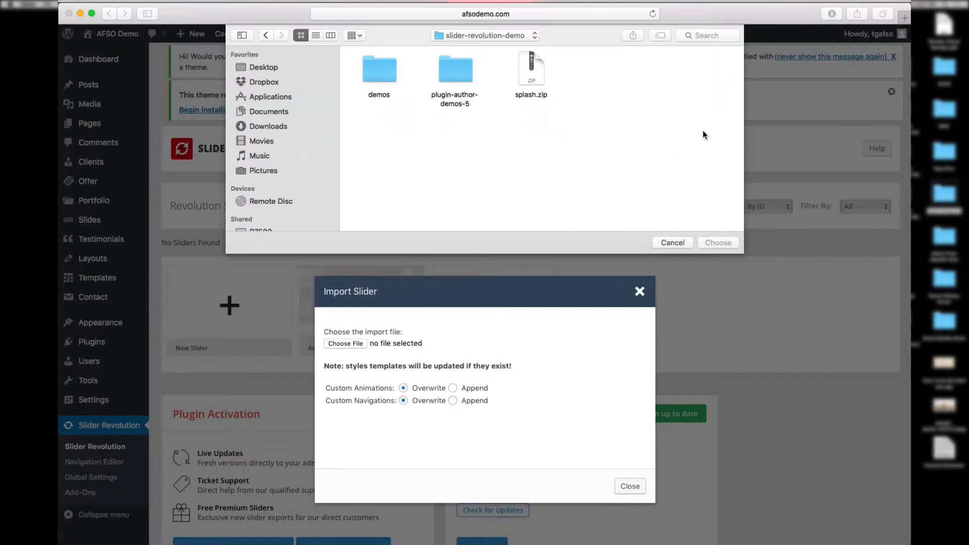
double_click(386, 68)
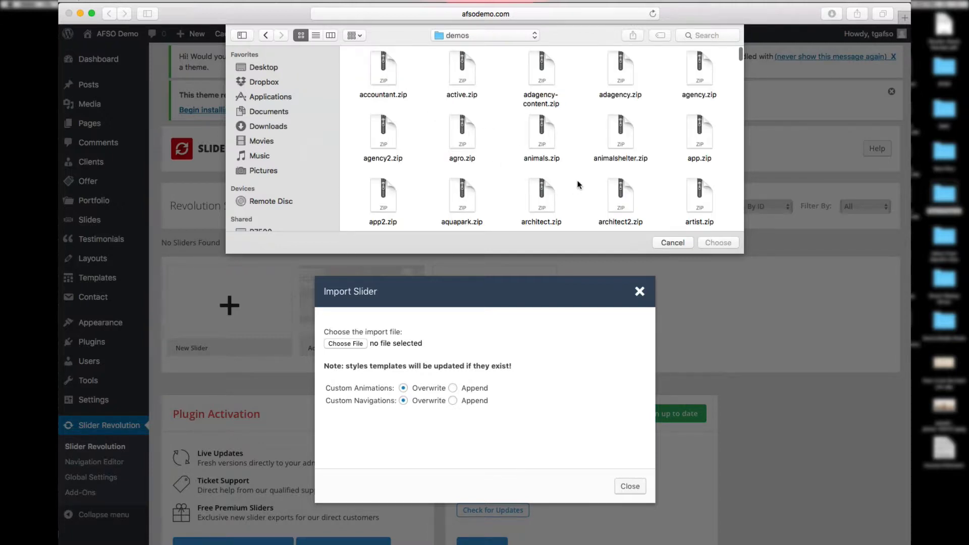
scroll(579, 185, down, 5)
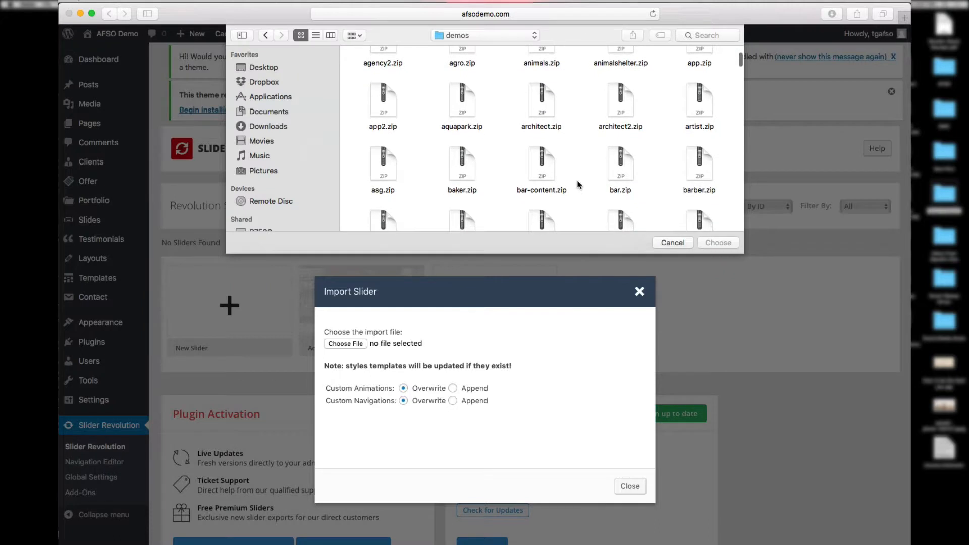
scroll(578, 185, down, 8)
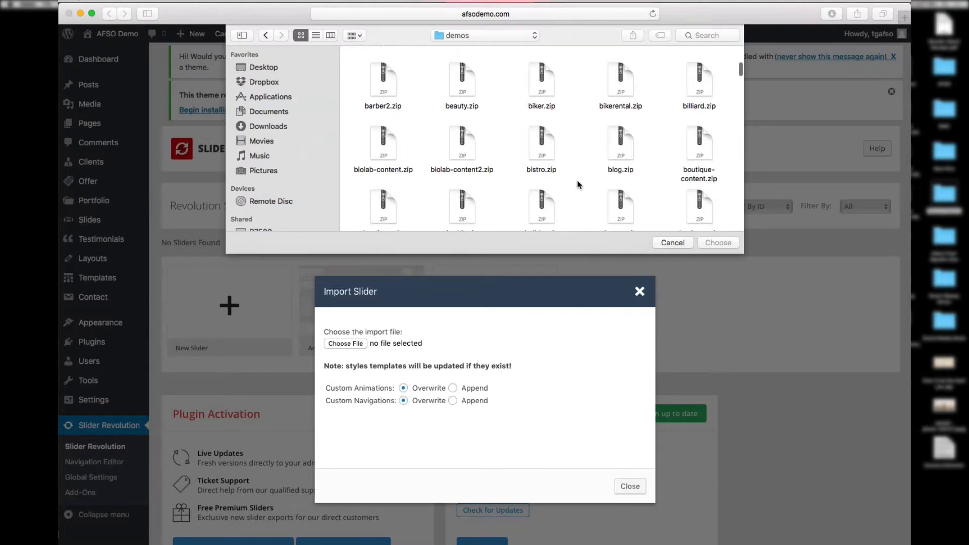
scroll(579, 185, down, 6)
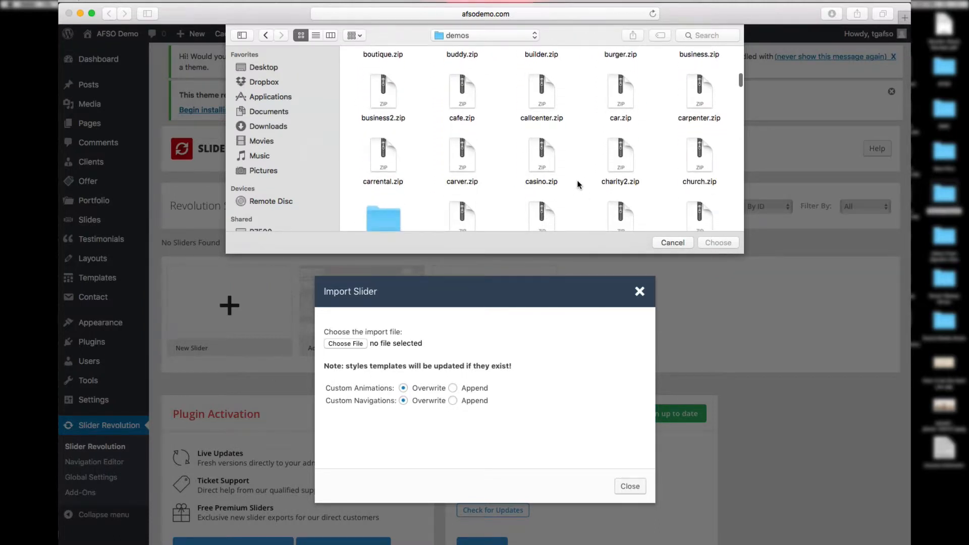
scroll(578, 185, down, 3)
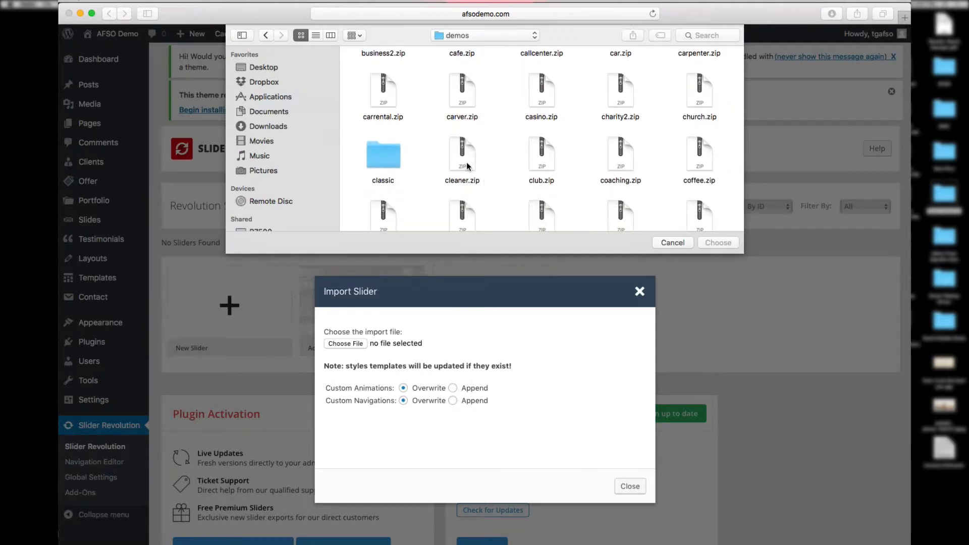
click(467, 166)
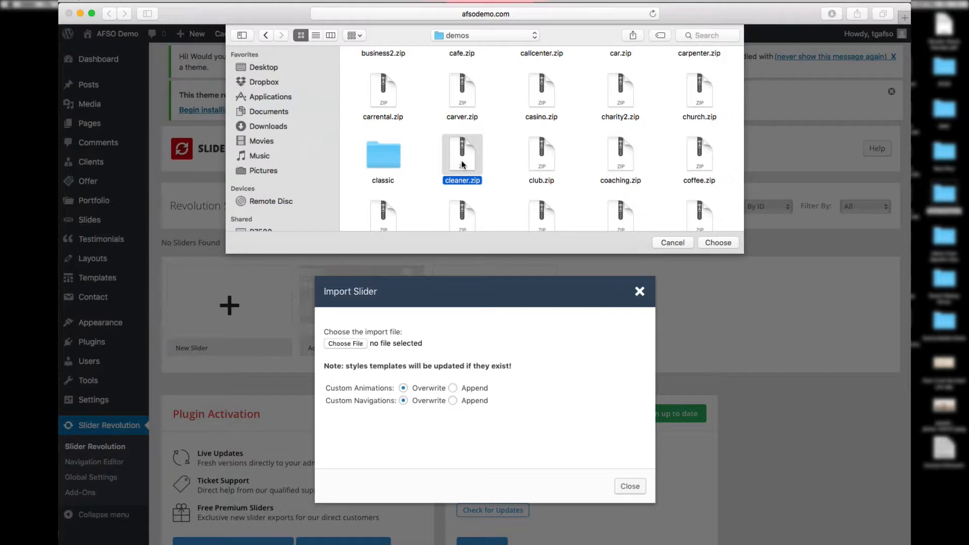
click(718, 242)
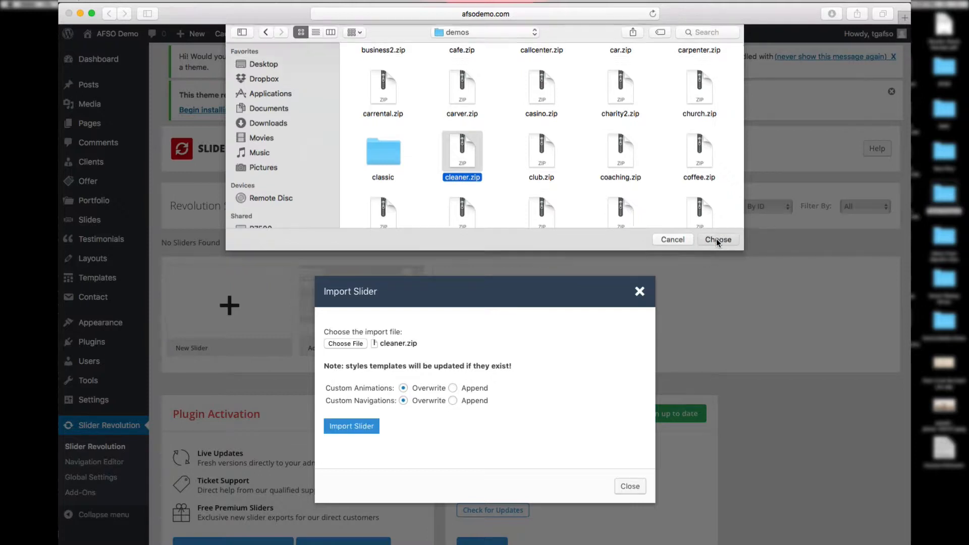
click(368, 428)
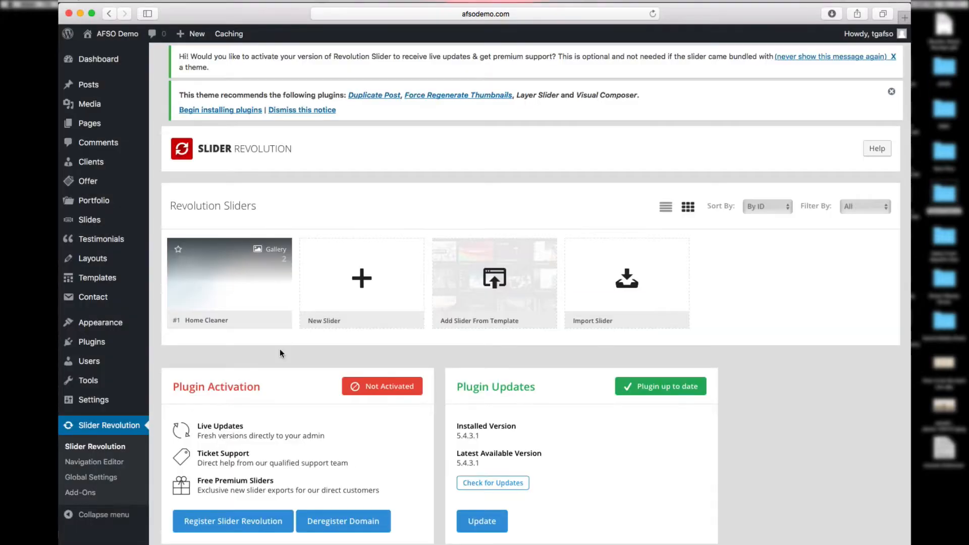
mouse_move(235, 286)
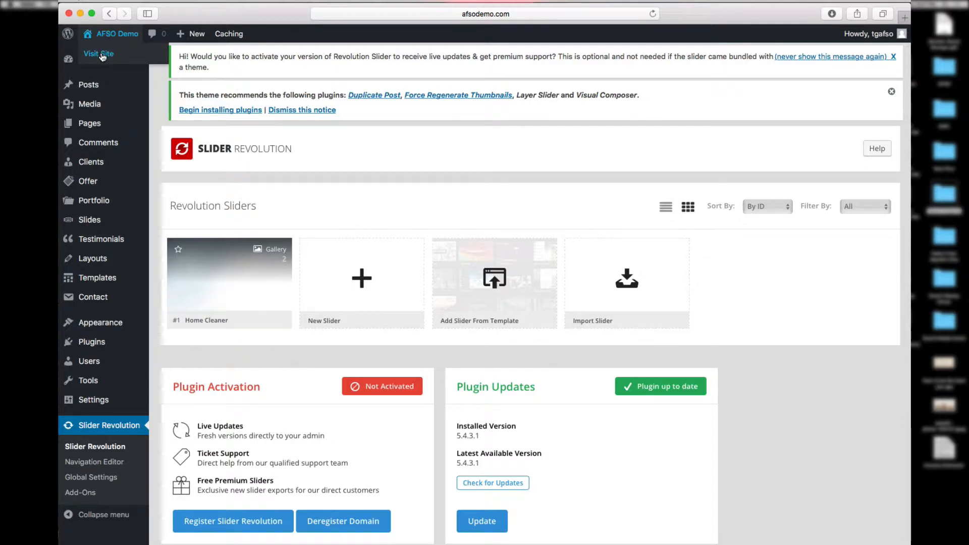
right_click(101, 55)
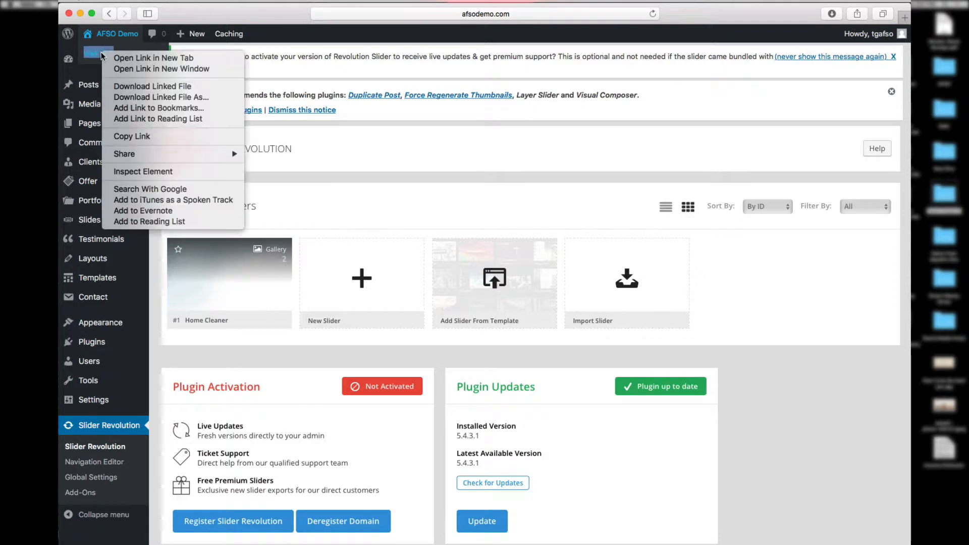
click(137, 60)
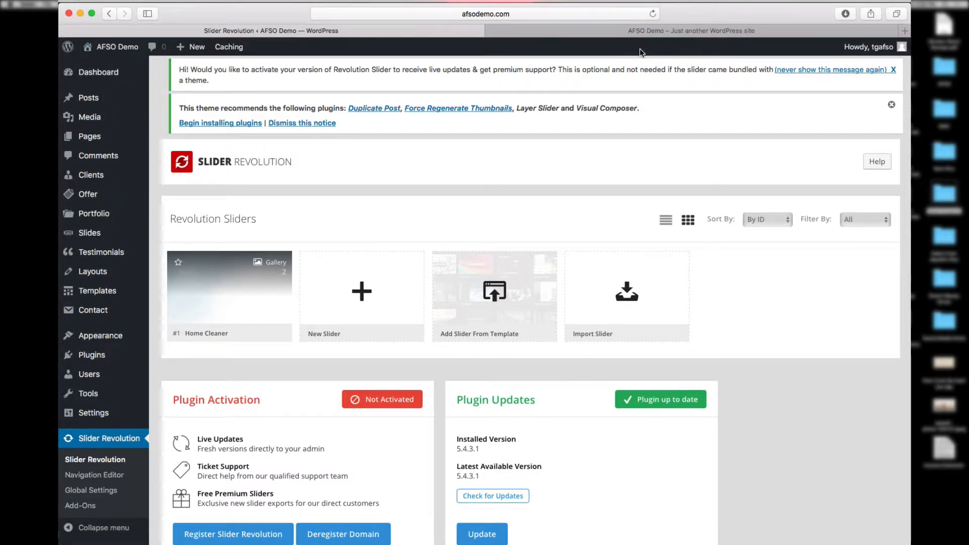
click(623, 31)
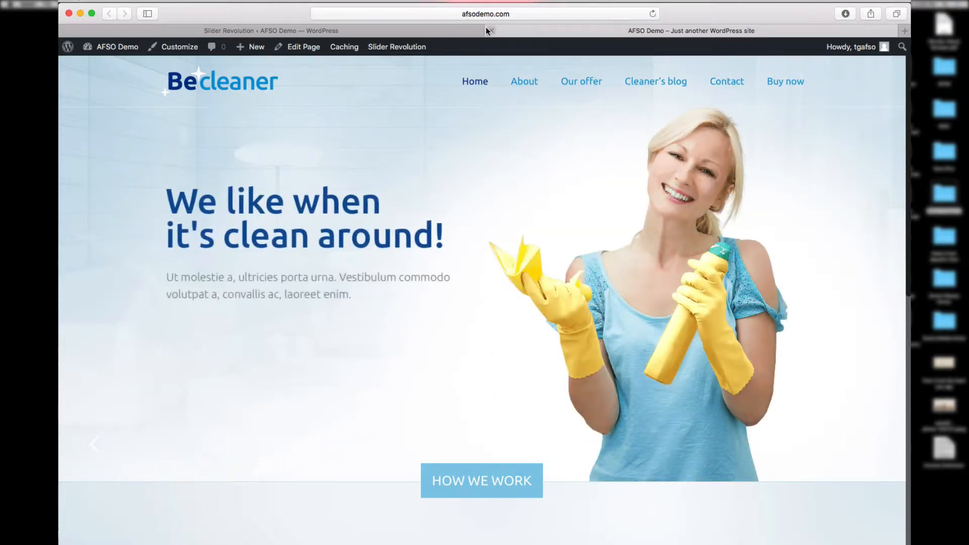
click(490, 31)
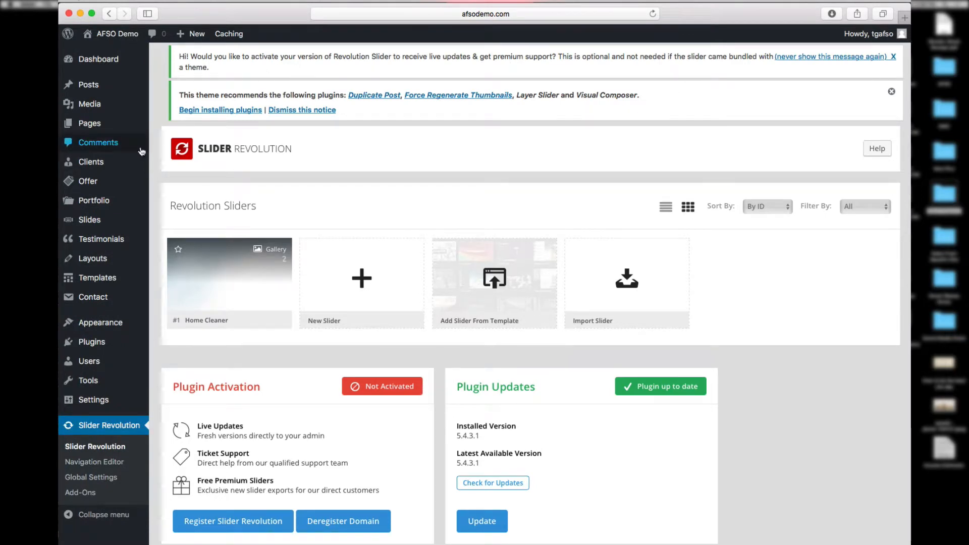
mouse_move(103, 325)
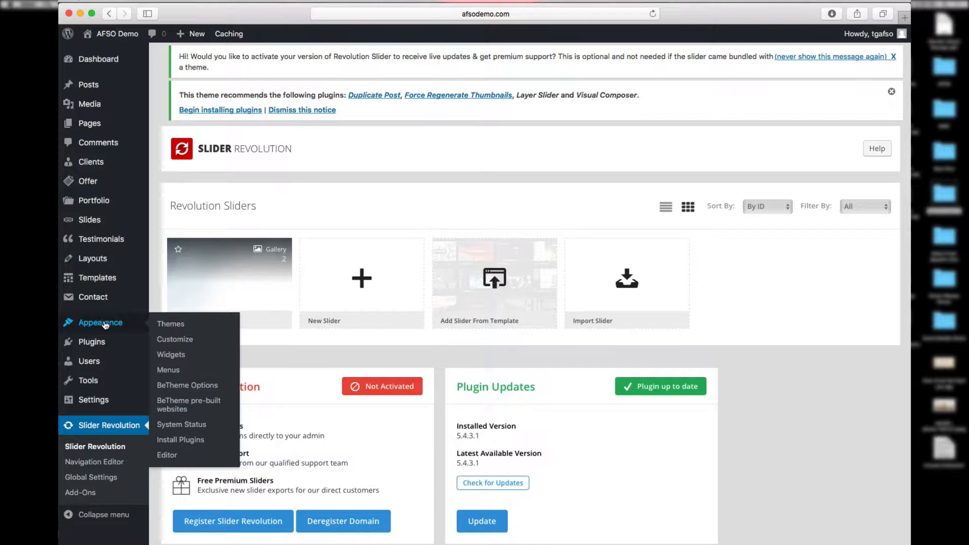
Step: Open BeTheme Options and dismiss the recommended plugins and Revolution Slider notices
click(180, 387)
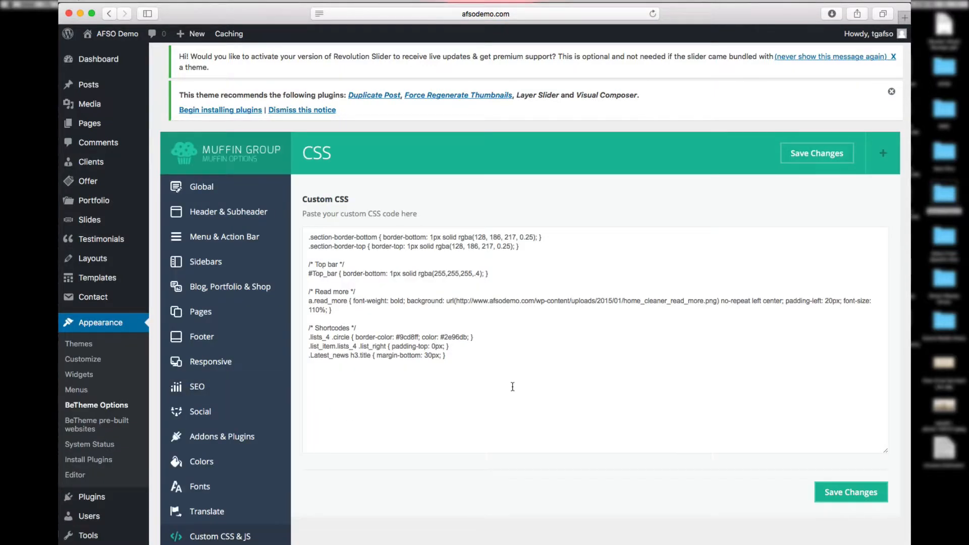
click(304, 109)
click(894, 57)
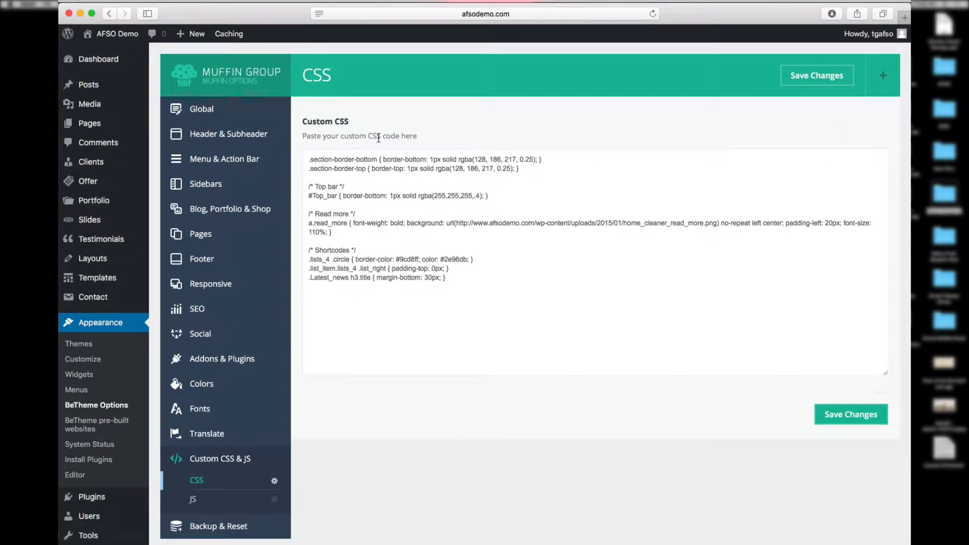
click(222, 112)
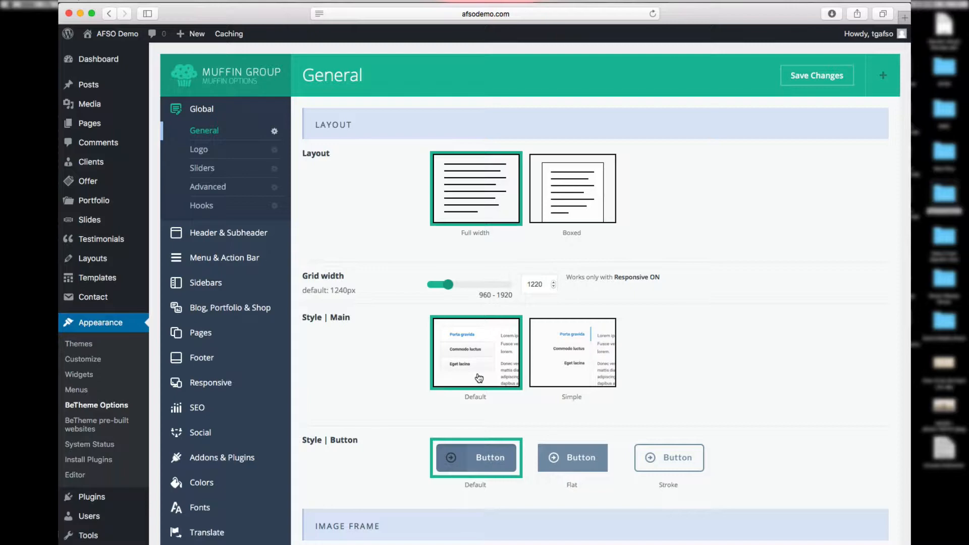
scroll(678, 404, down, 2)
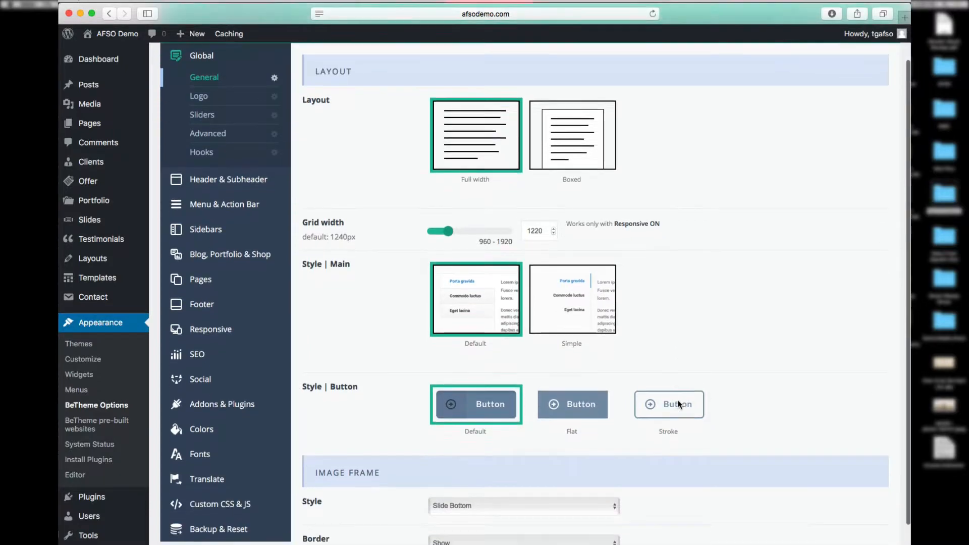
scroll(679, 404, down, 1)
scroll(699, 422, down, 5)
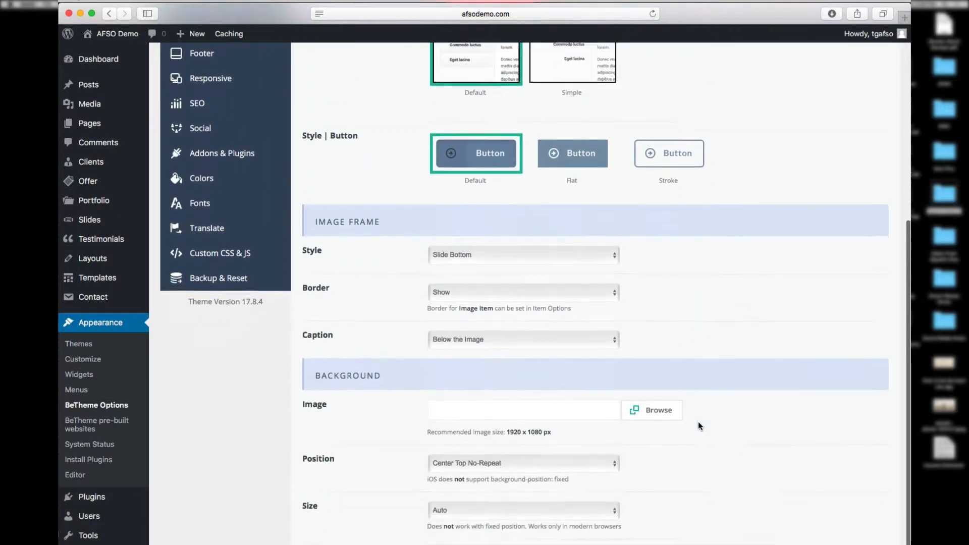
scroll(699, 425, down, 1)
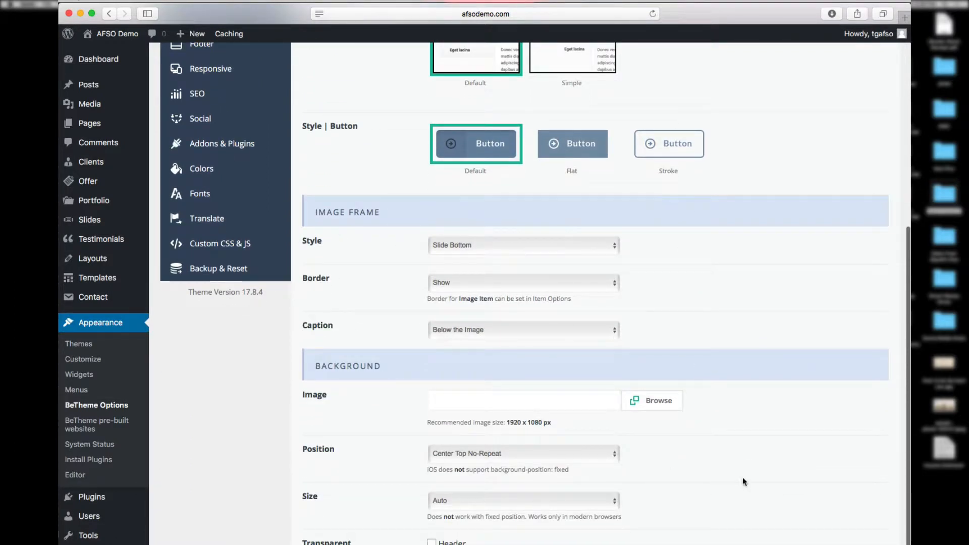
scroll(749, 479, down, 3)
scroll(748, 477, up, 10)
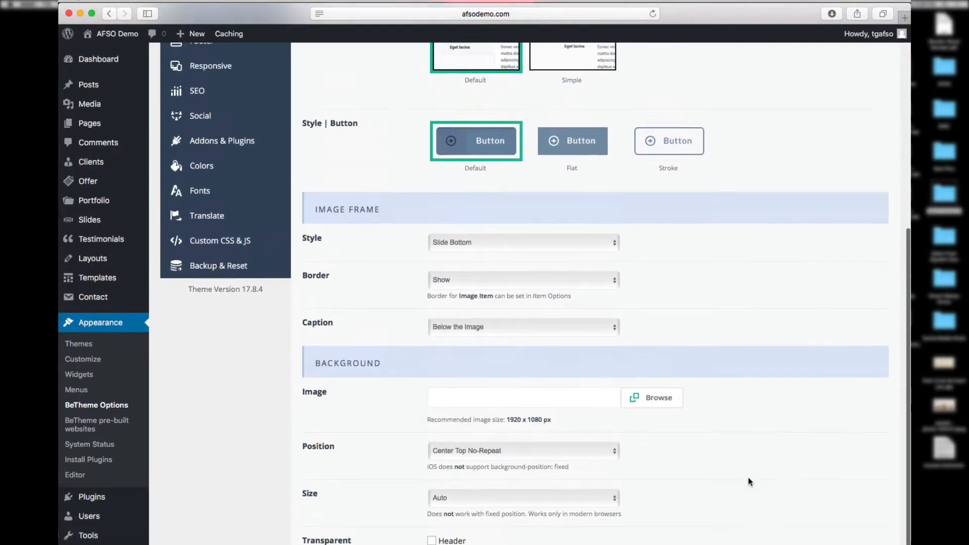
scroll(747, 477, up, 2)
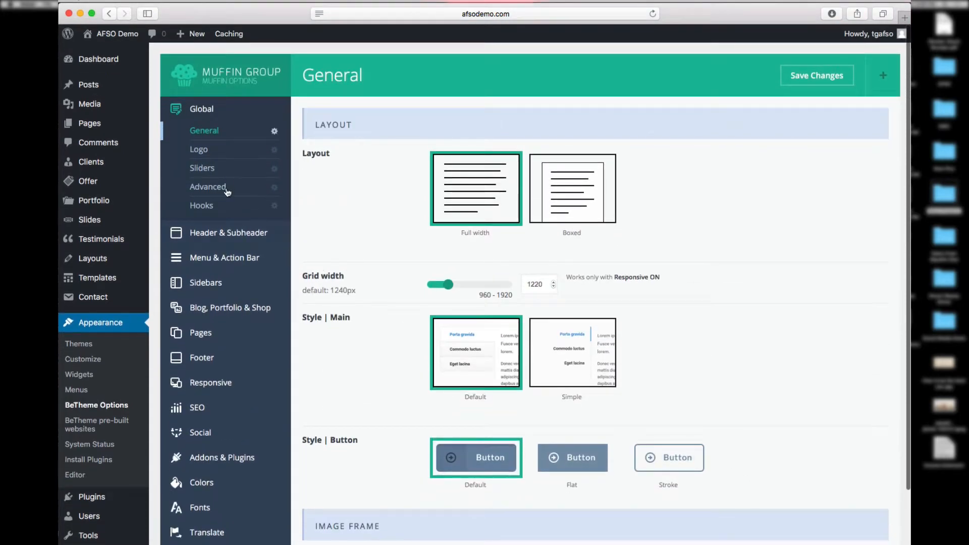
Step: Show the Logo options and open the BeCleaner front page in a new tab
click(206, 152)
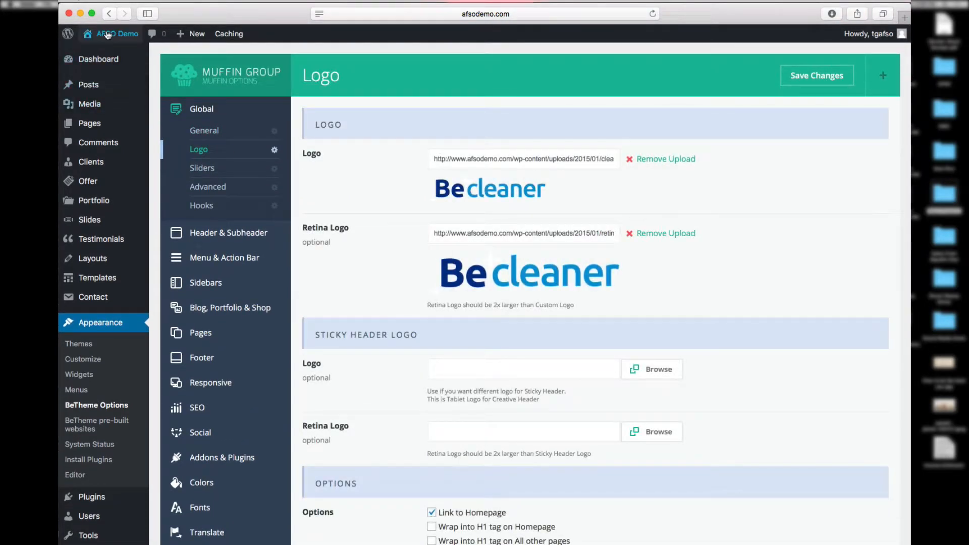
mouse_move(108, 35)
right_click(99, 55)
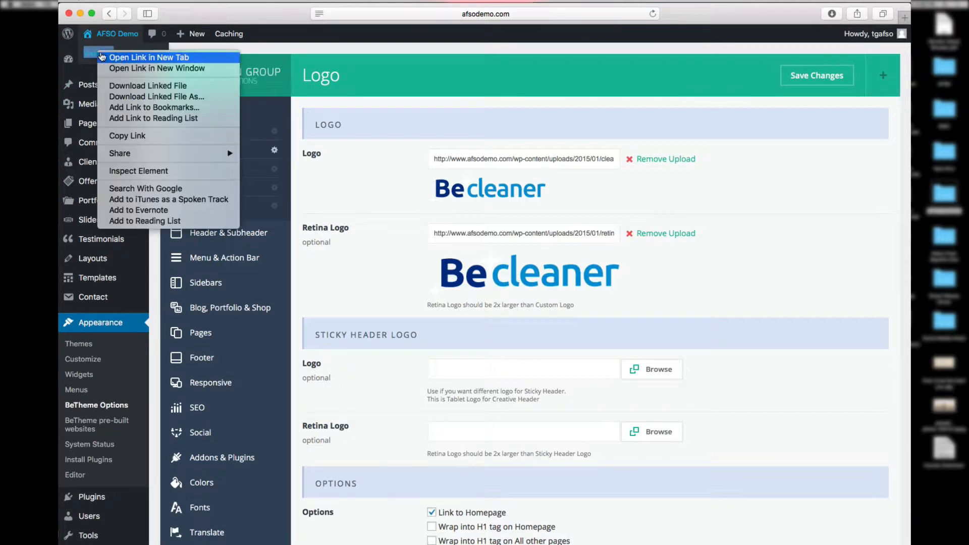
click(116, 57)
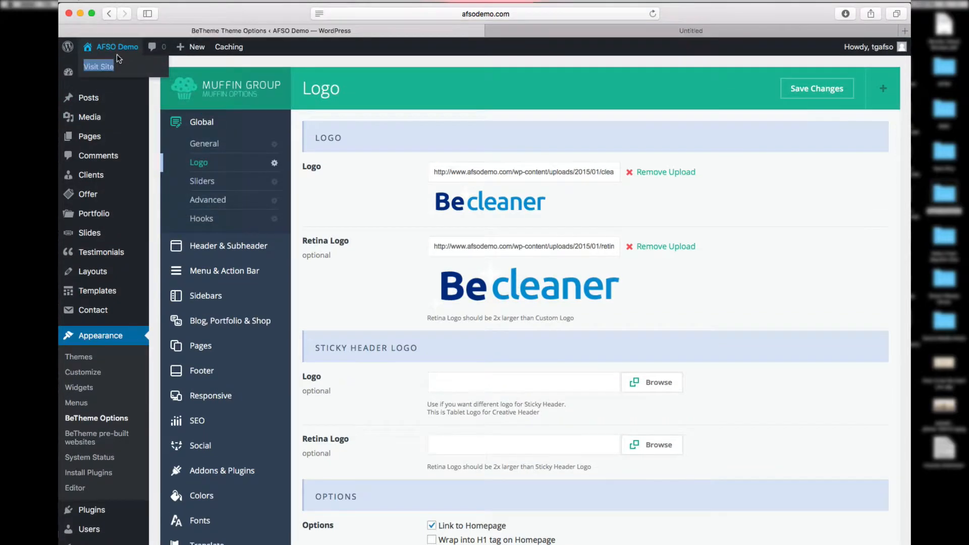
Step: Compare the Be cleaner logo and retina logo settings with the live site's logo
click(598, 31)
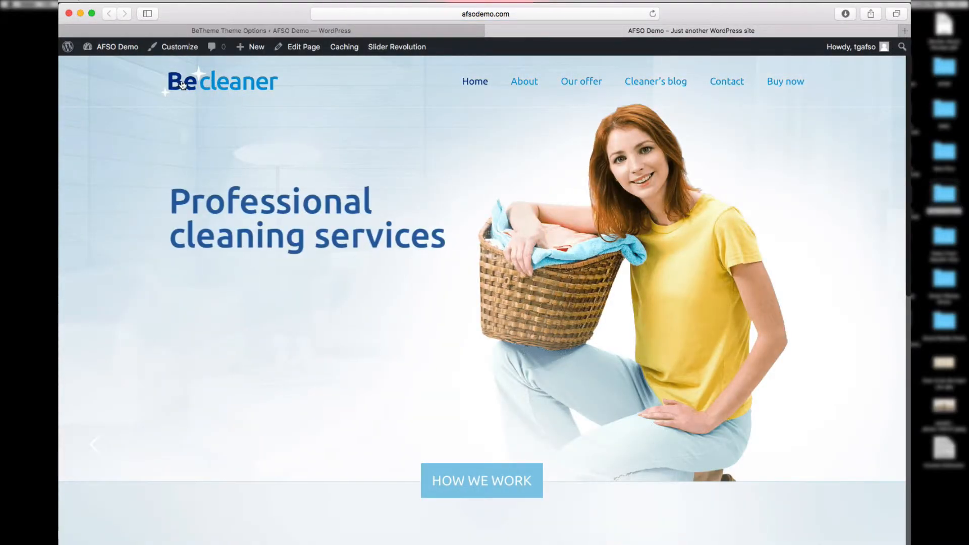
click(320, 32)
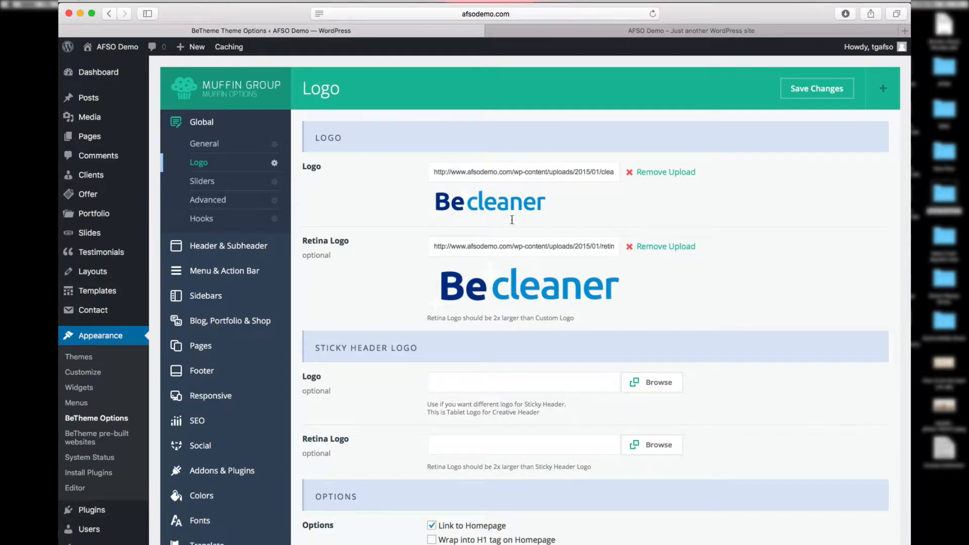
click(602, 32)
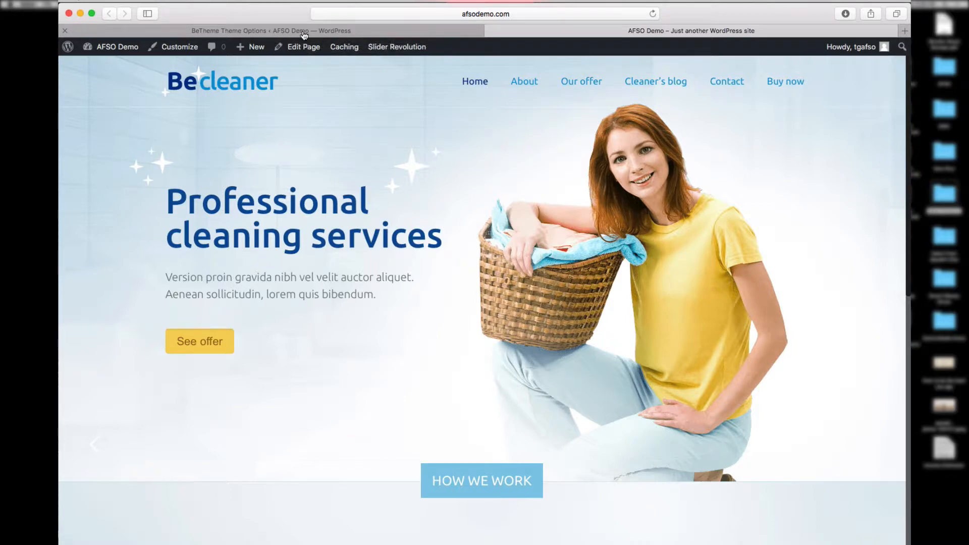
click(303, 31)
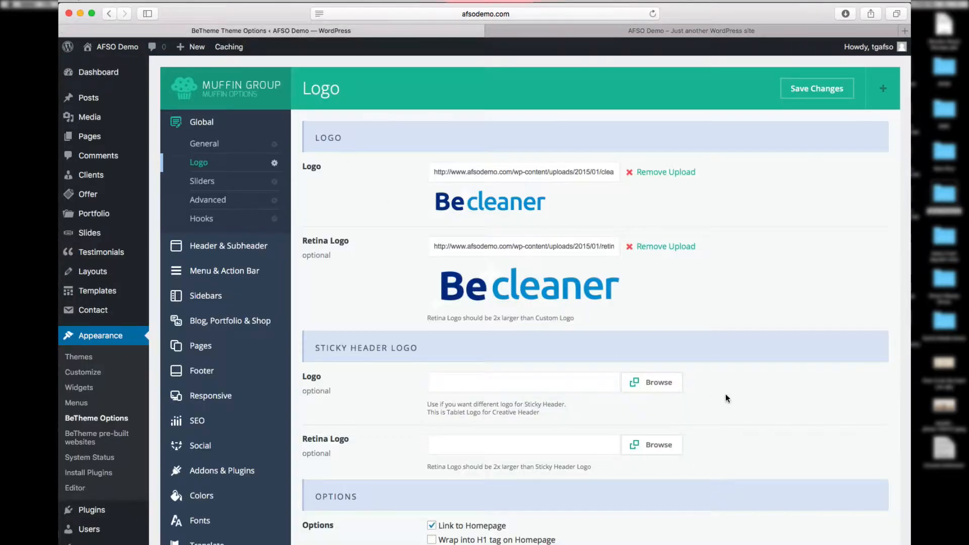
scroll(760, 417, down, 3)
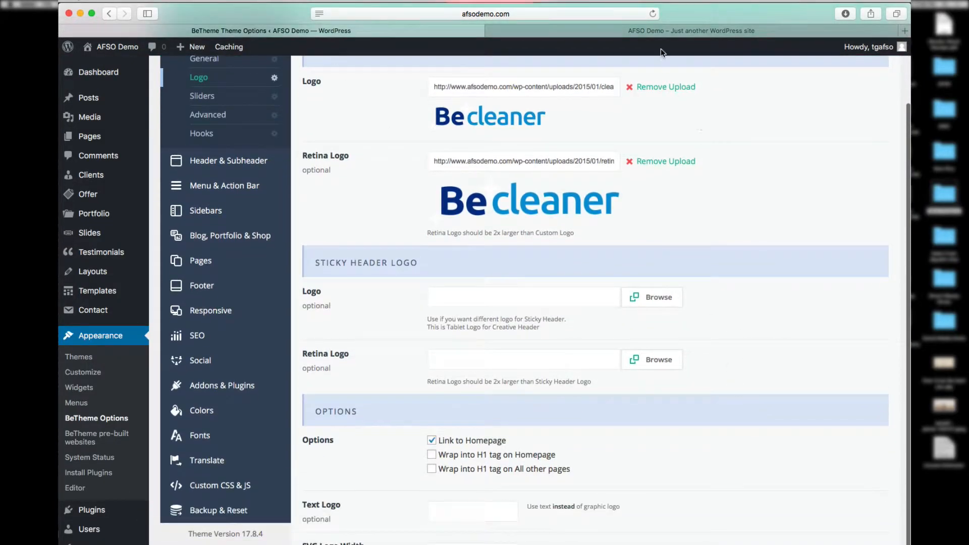
Step: Review the live home page and the Logo options side by side once more
click(649, 32)
scroll(661, 255, down, 10)
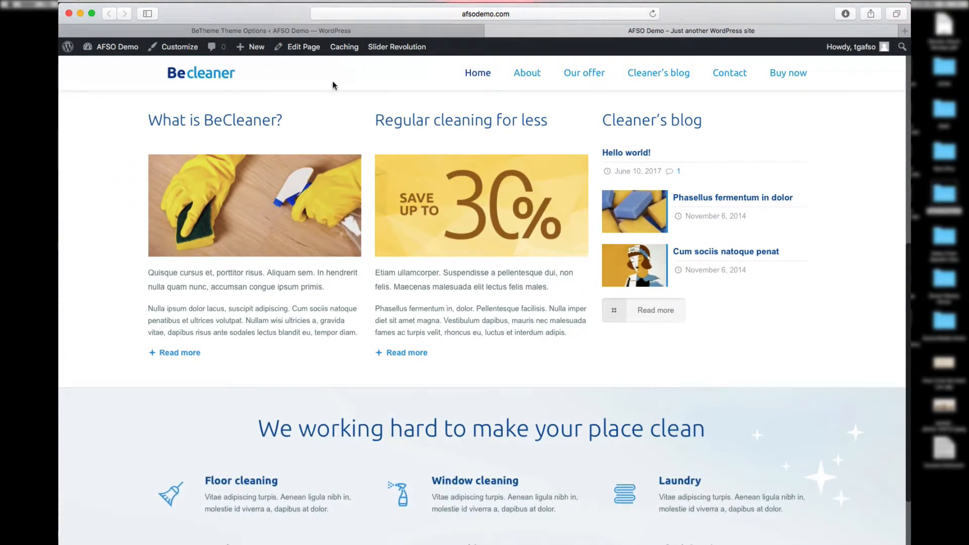
scroll(329, 91, up, 10)
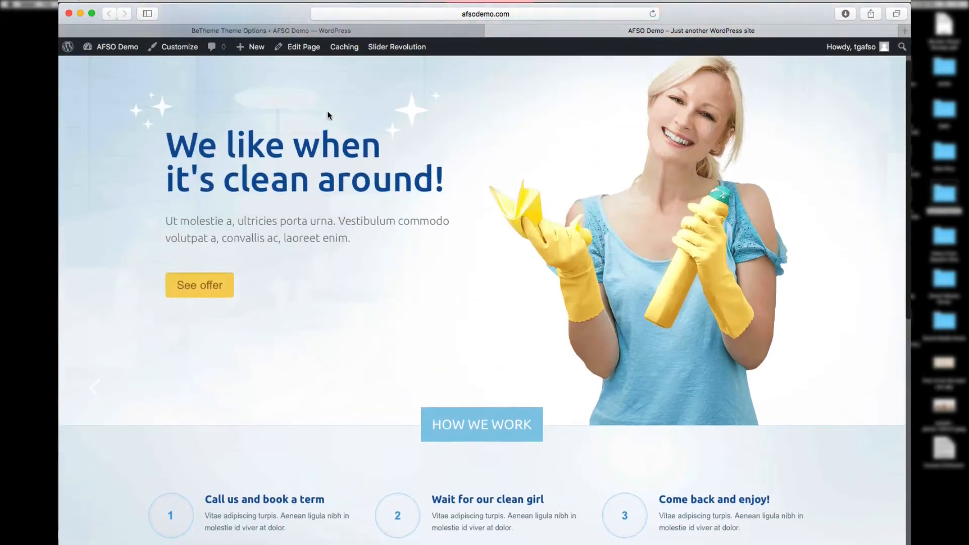
scroll(329, 116, down, 10)
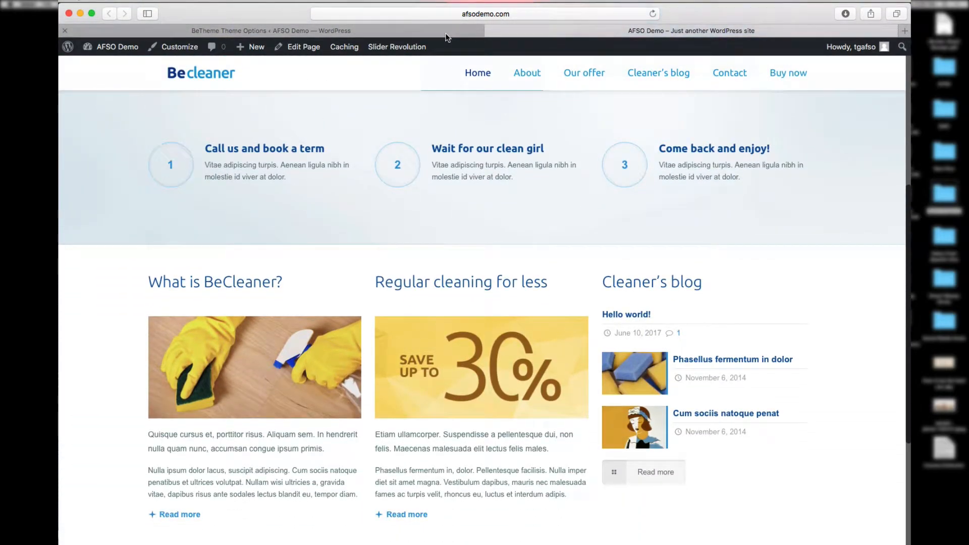
scroll(419, 153, up, 10)
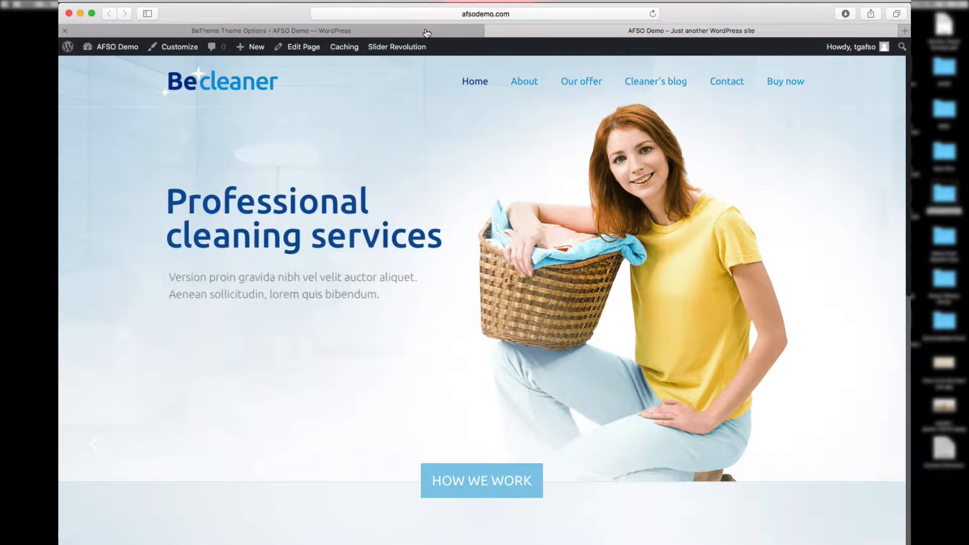
click(425, 32)
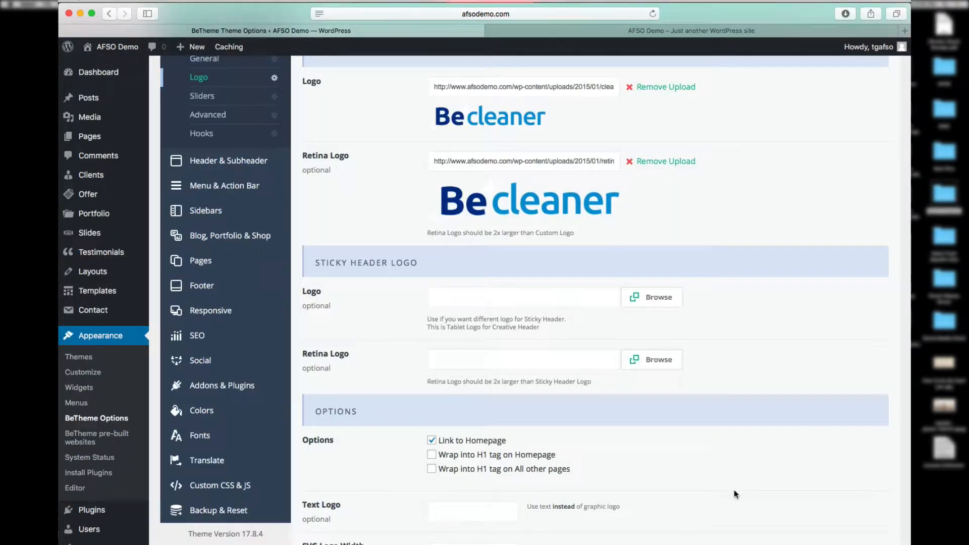
scroll(699, 488, down, 1)
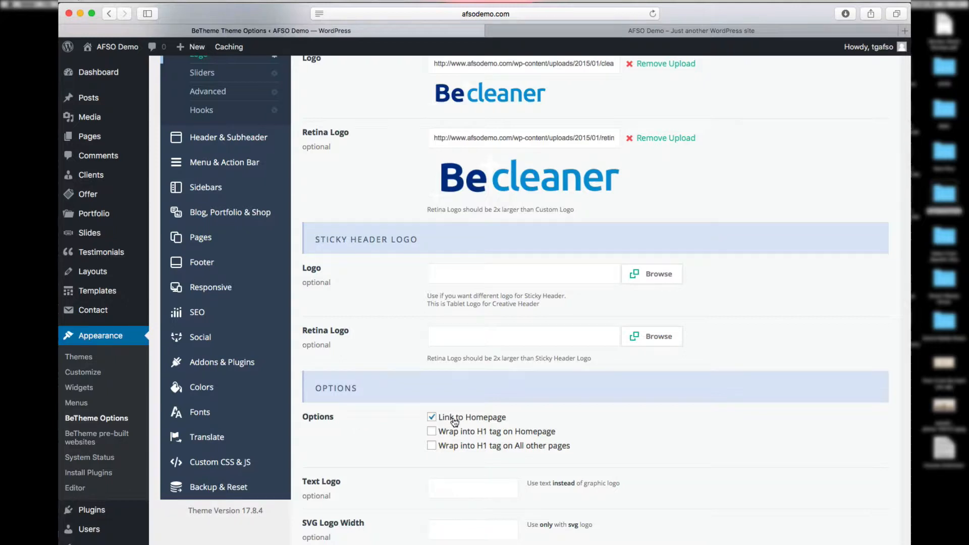
scroll(664, 475, down, 4)
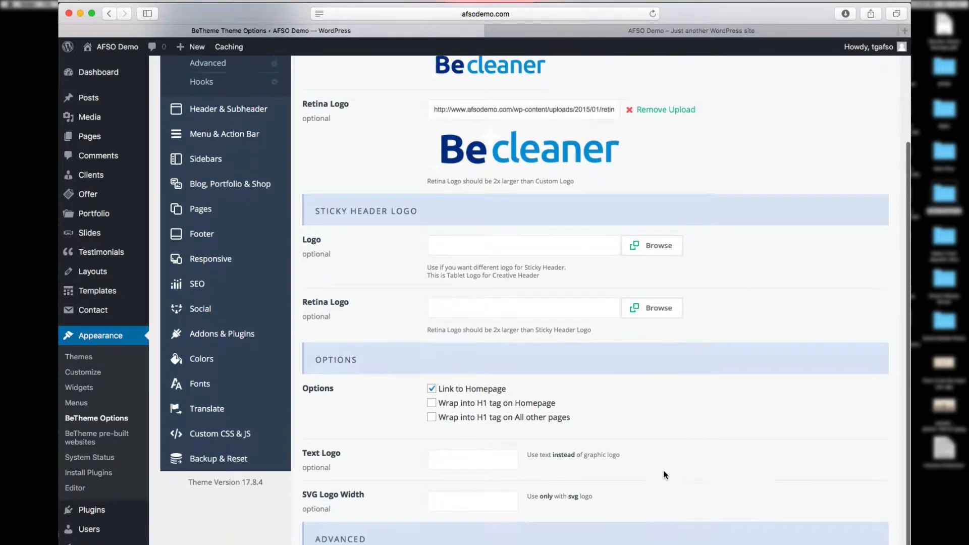
scroll(664, 475, up, 5)
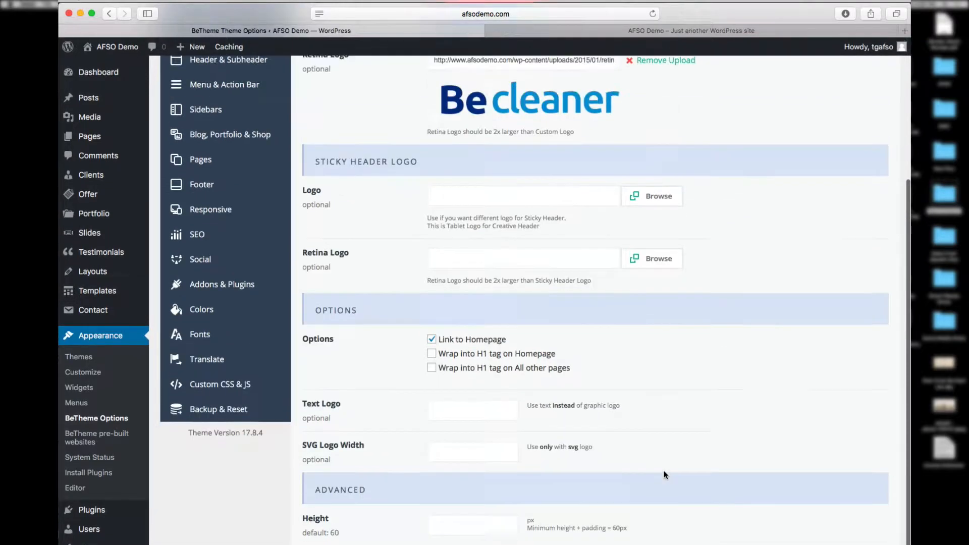
Step: Move through Sliders, Advanced and Hooks options to reach the Header layout styles
click(212, 183)
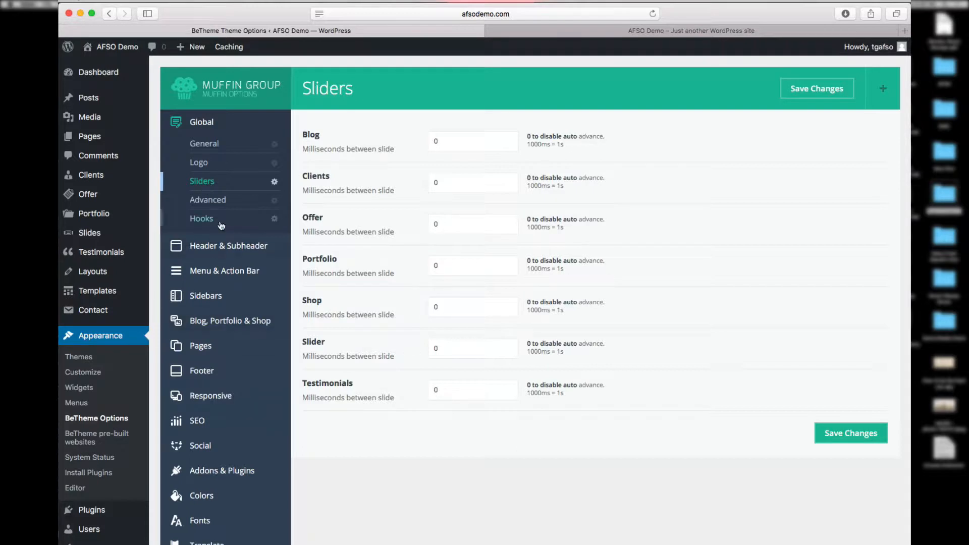
click(212, 202)
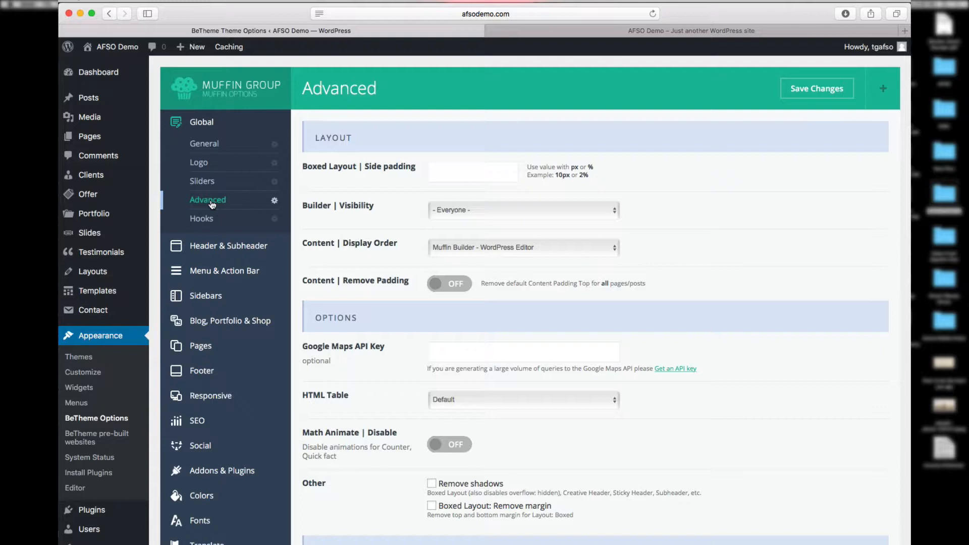
click(202, 218)
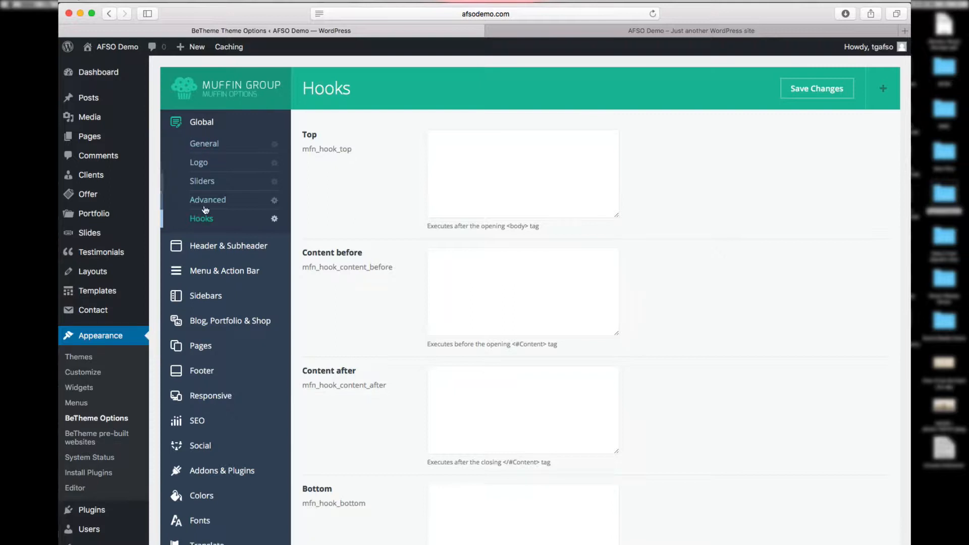
click(215, 246)
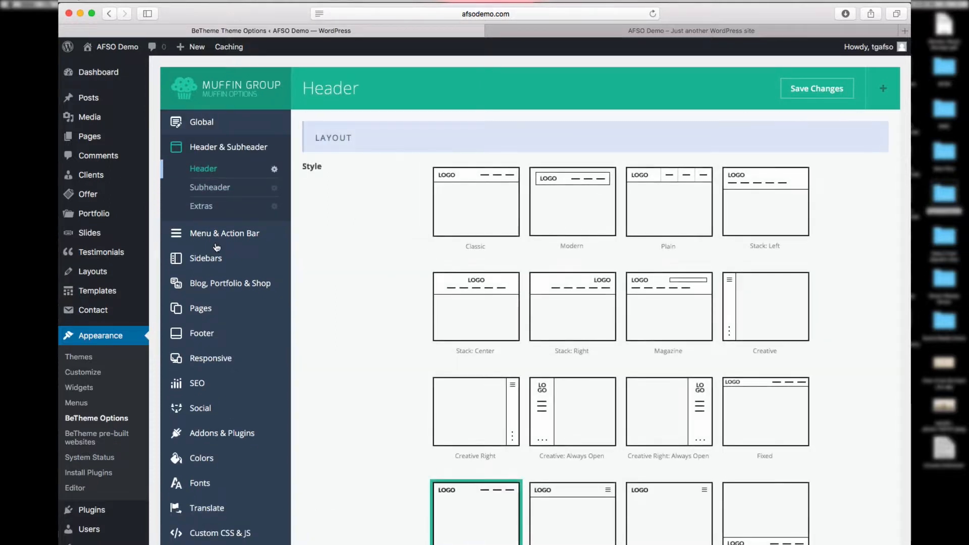
Step: Compare the Header options with the header on the live homepage
click(570, 34)
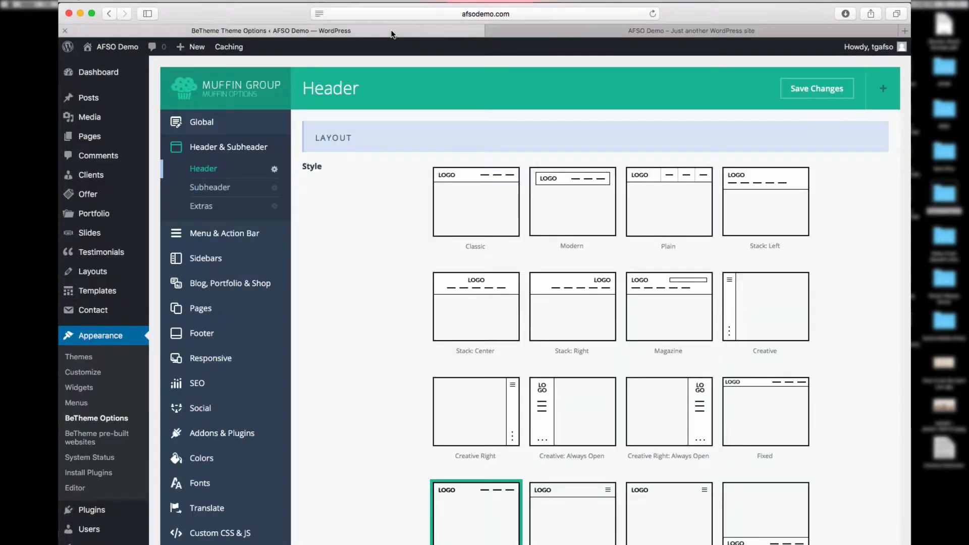
click(394, 31)
click(601, 31)
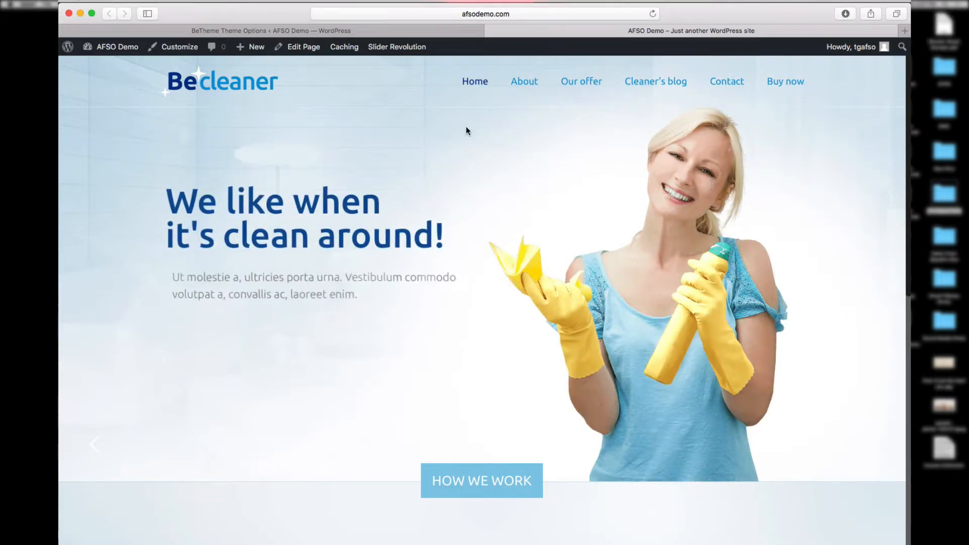
click(449, 36)
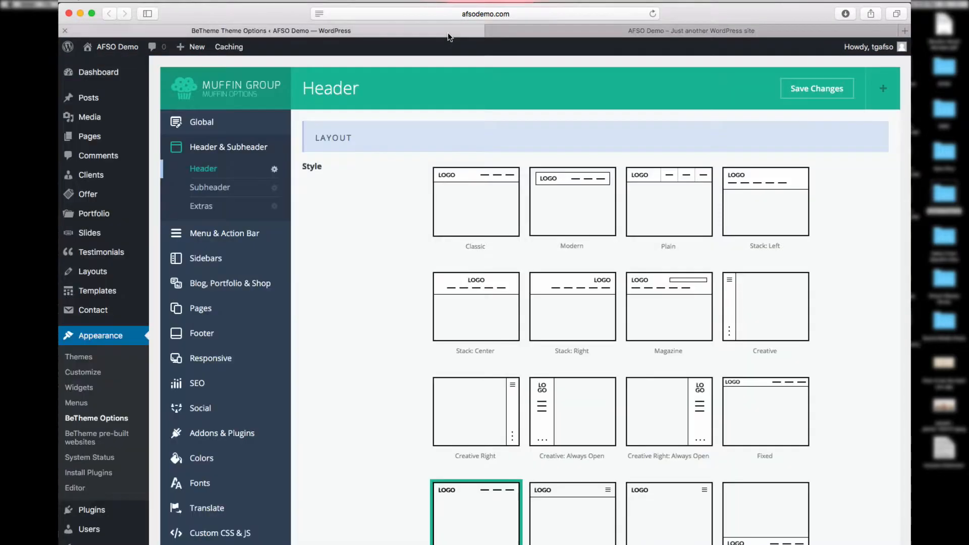
Step: Scroll through the Header options, then show the Subheader settings
scroll(394, 476, down, 3)
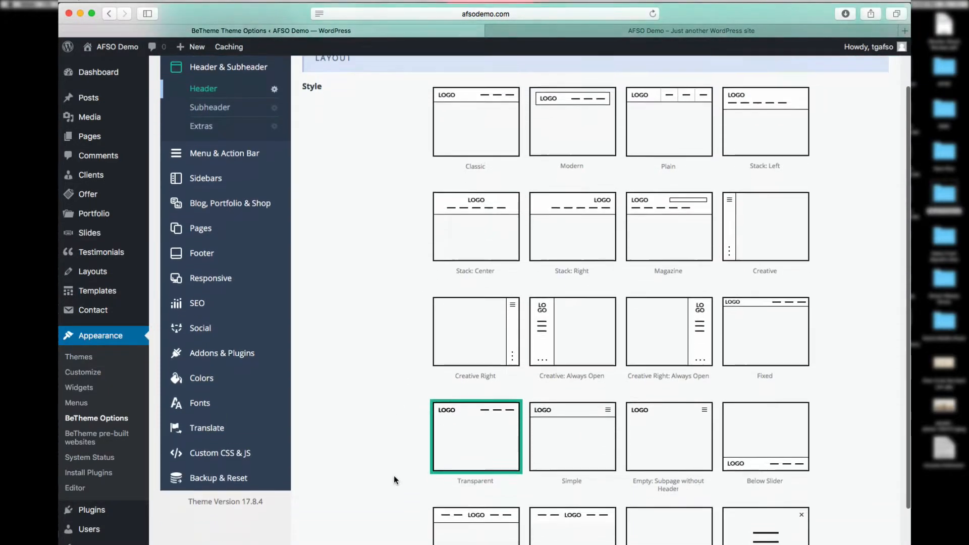
scroll(394, 480, down, 5)
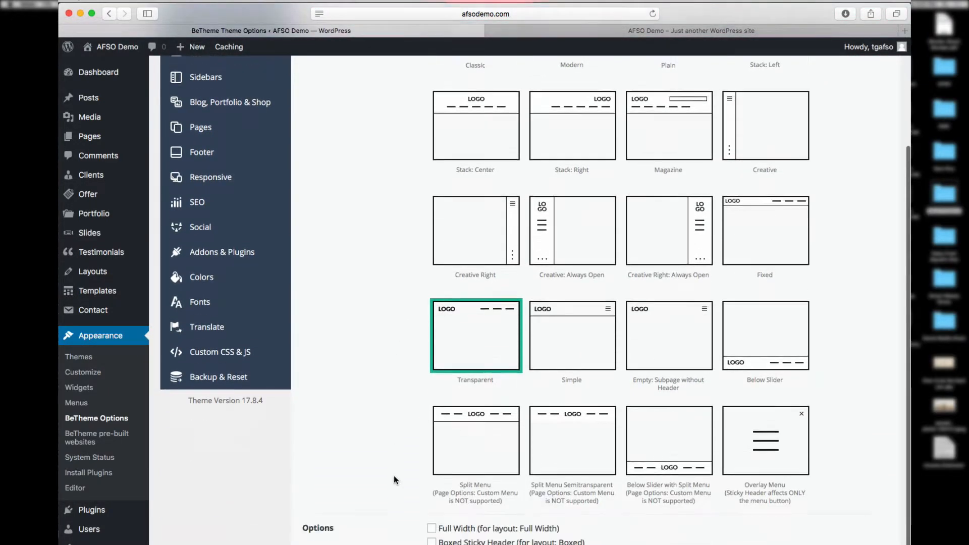
scroll(394, 480, down, 3)
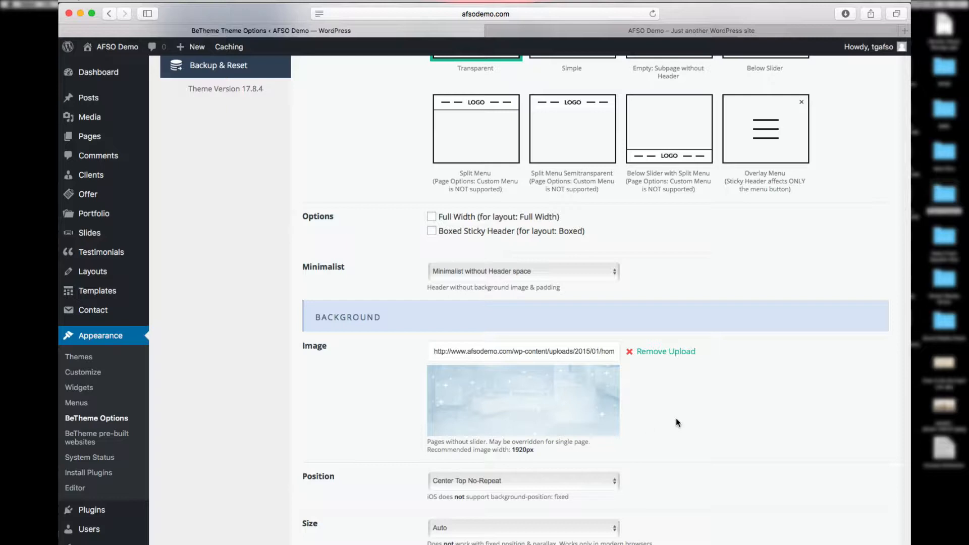
scroll(683, 427, up, 10)
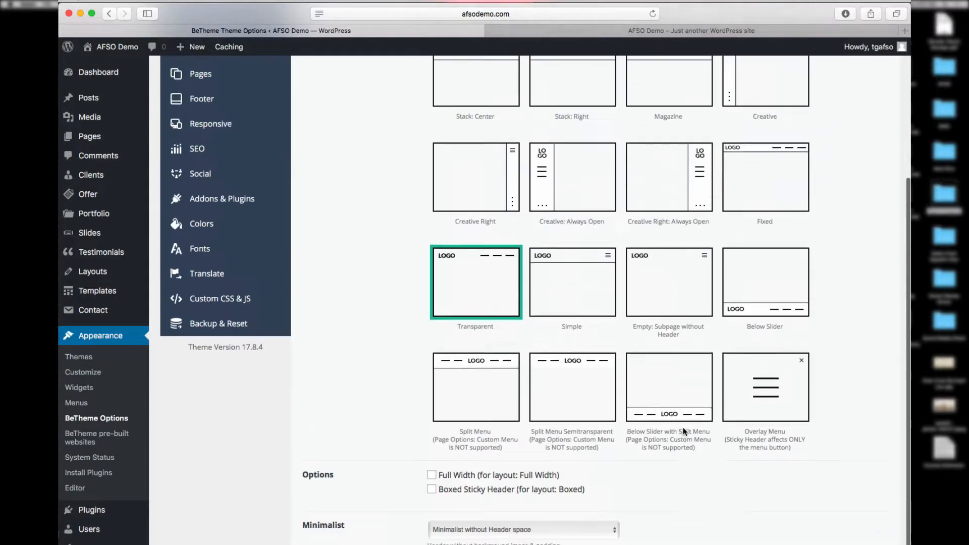
click(219, 188)
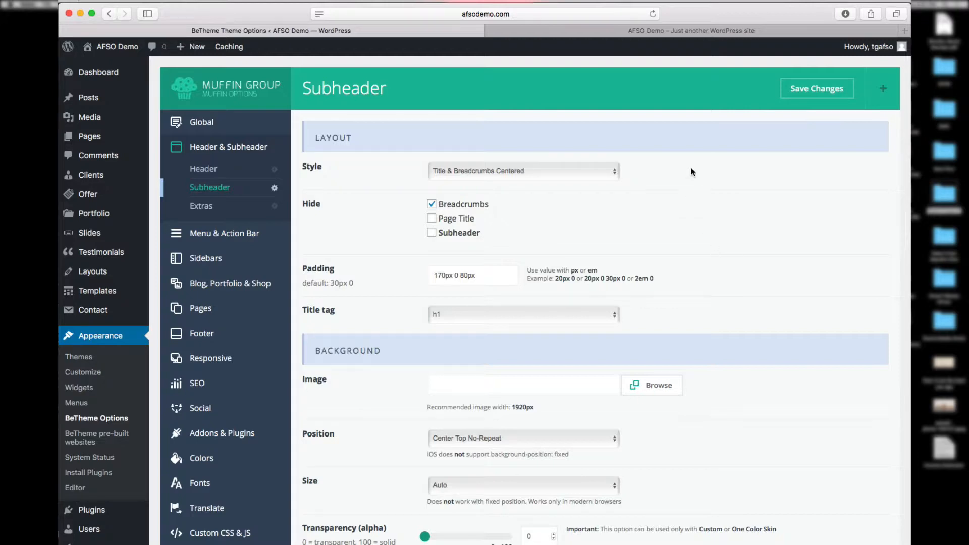
Step: Check the Cleaner's blog page on the live site, then show the header Extras options
click(579, 33)
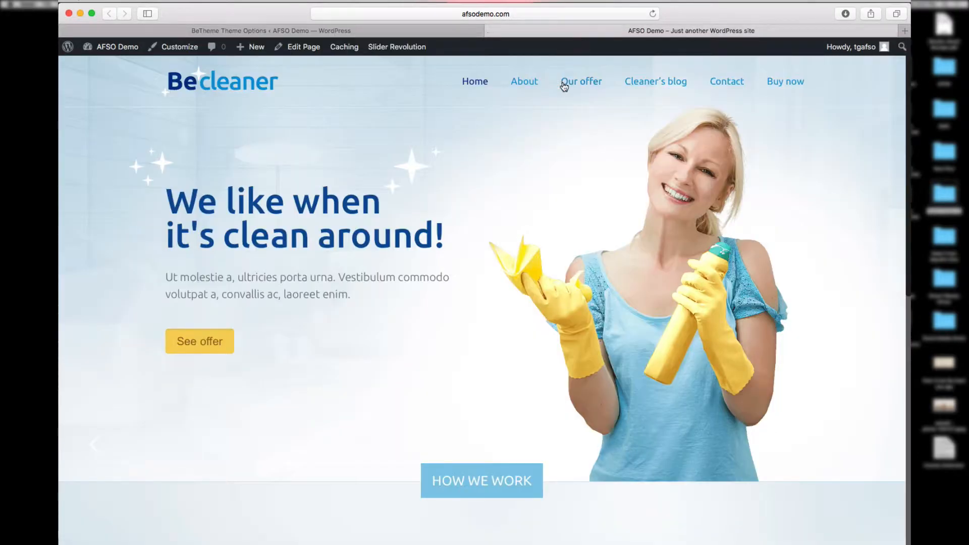
click(647, 86)
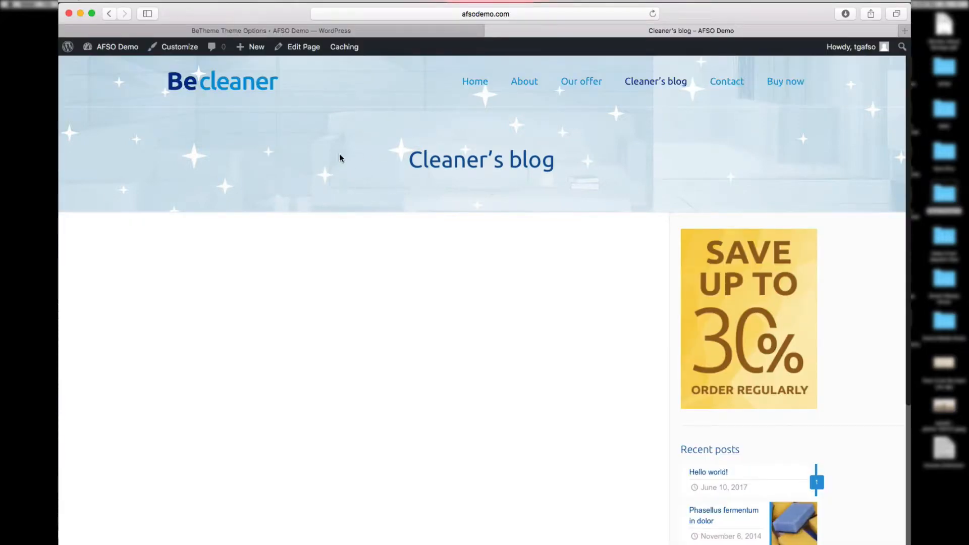
click(392, 31)
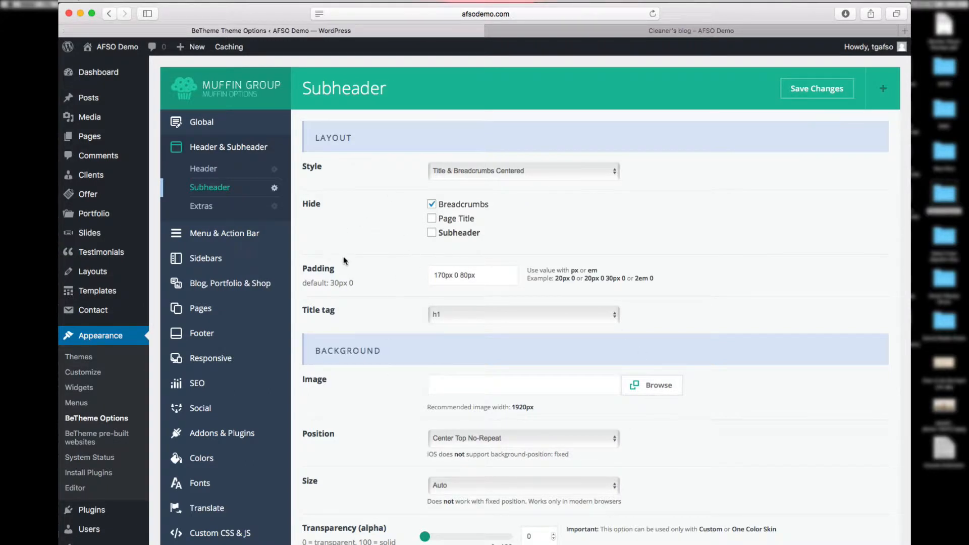
click(224, 215)
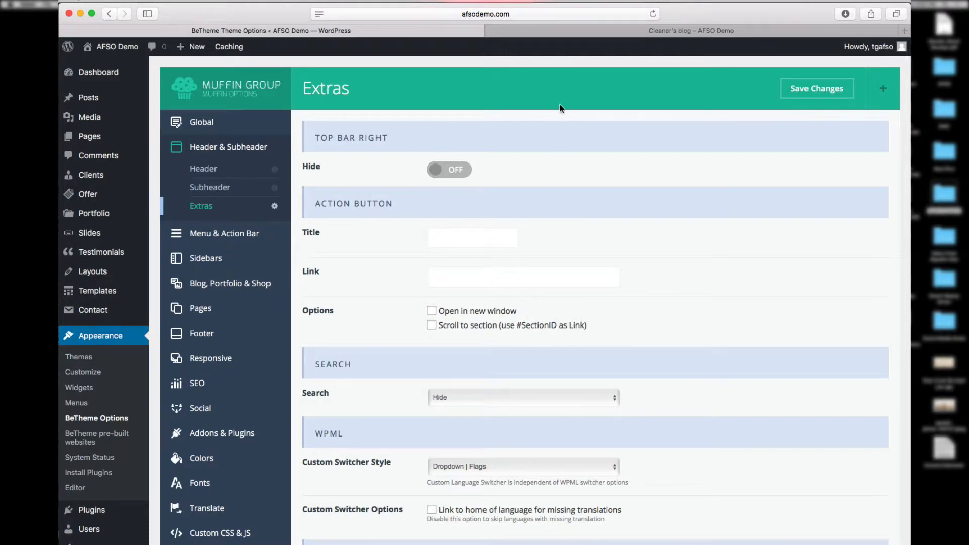
Step: Compare with the live homepage and show the Menu settings with Line above Menu style
click(541, 32)
click(469, 84)
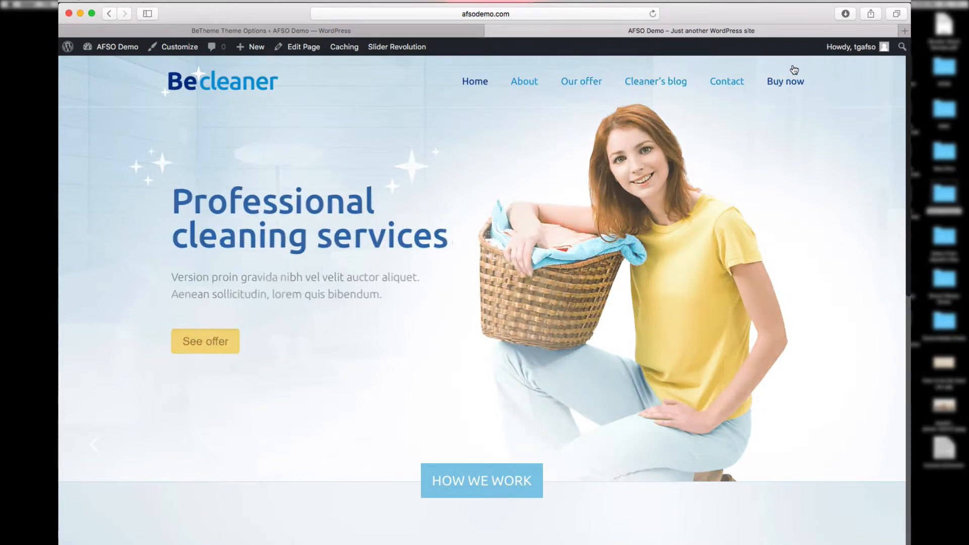
click(451, 34)
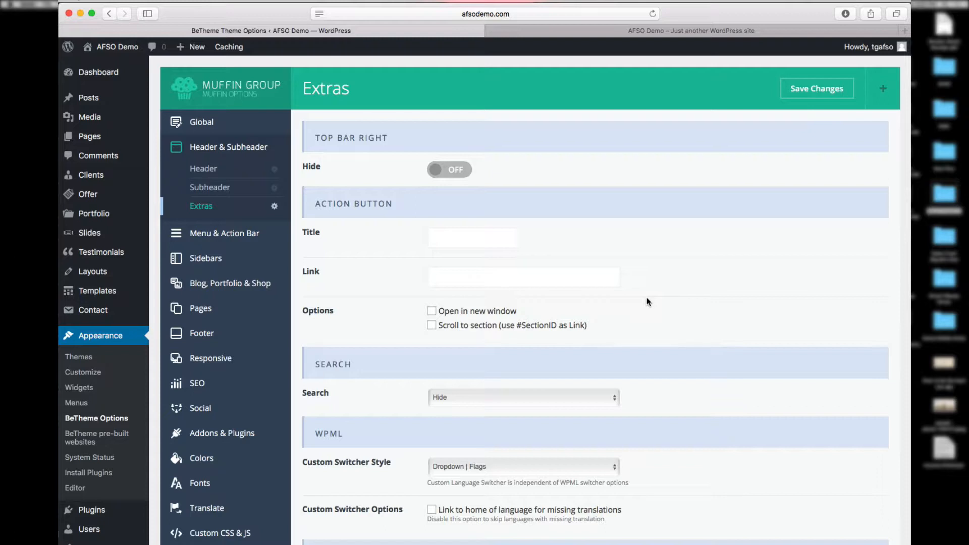
click(225, 233)
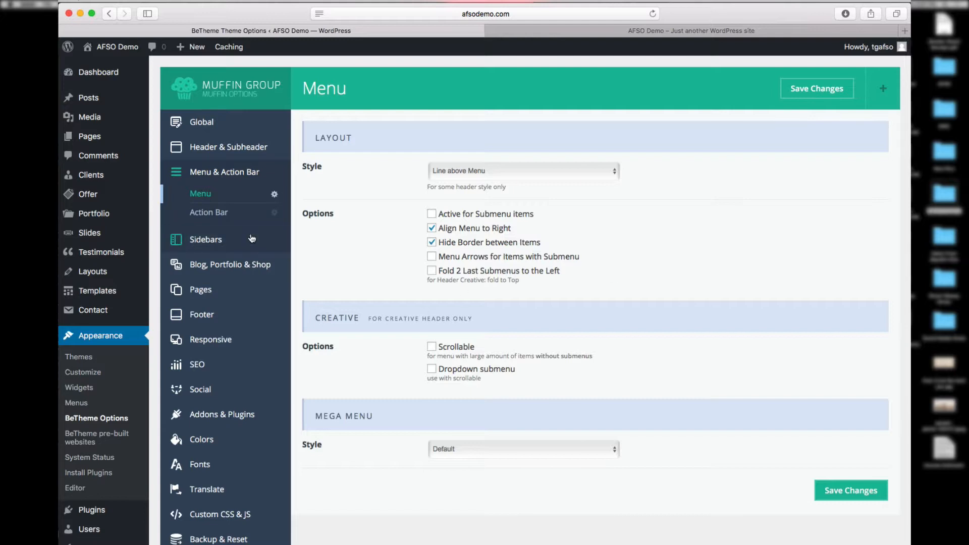
Step: Review the Action Bar settings, then show the Sidebars page with the 23% Blog sidebar
click(220, 217)
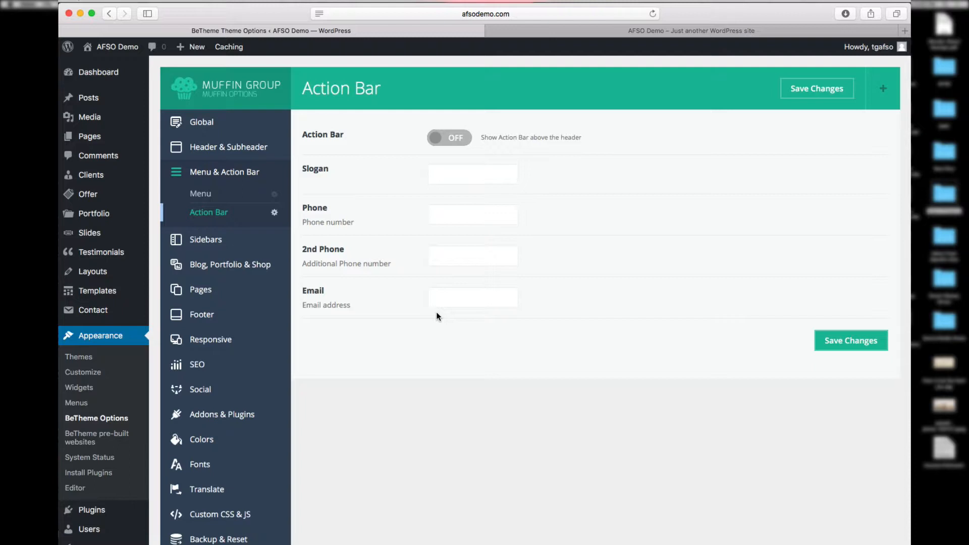
click(217, 241)
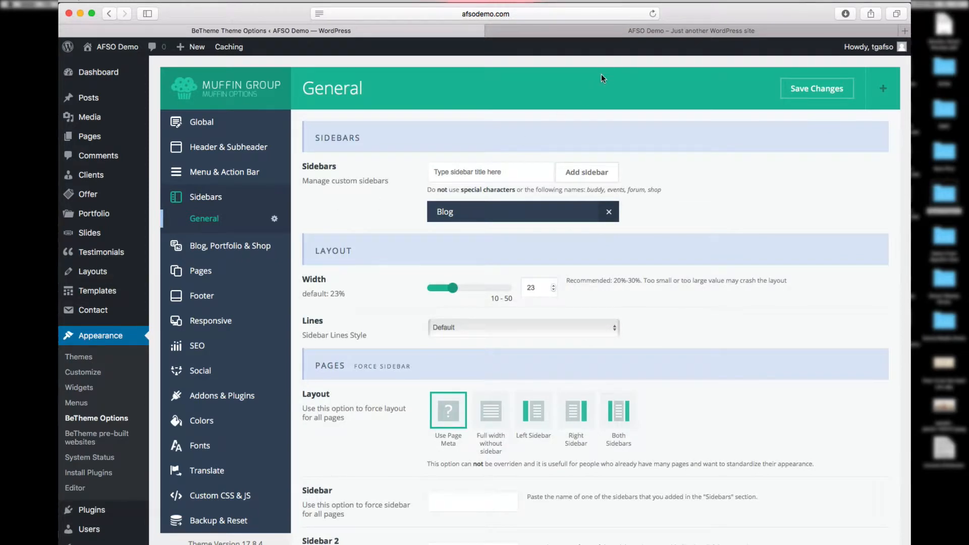
Step: Check the live Cleaner's blog page, then show the general Blog, Portfolio & Shop options
click(589, 29)
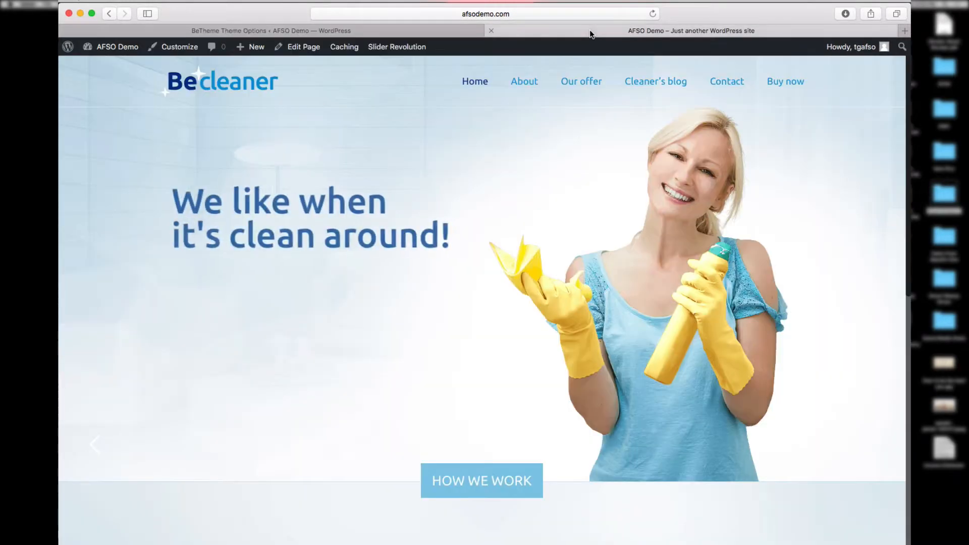
click(658, 82)
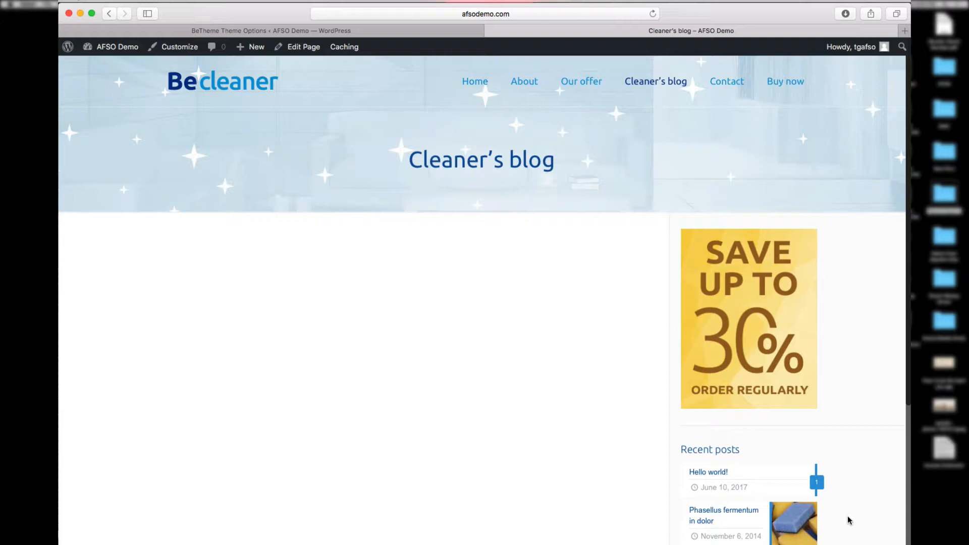
click(374, 28)
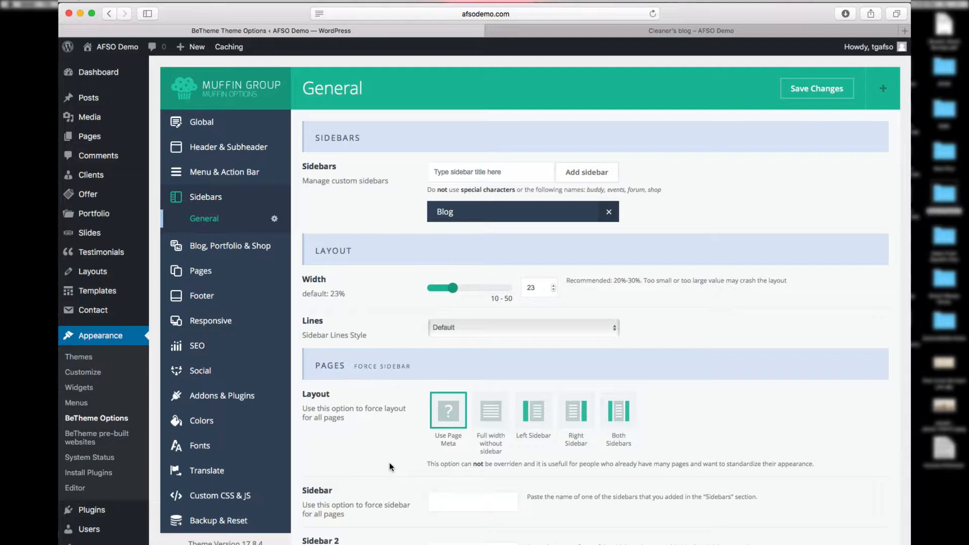
click(223, 248)
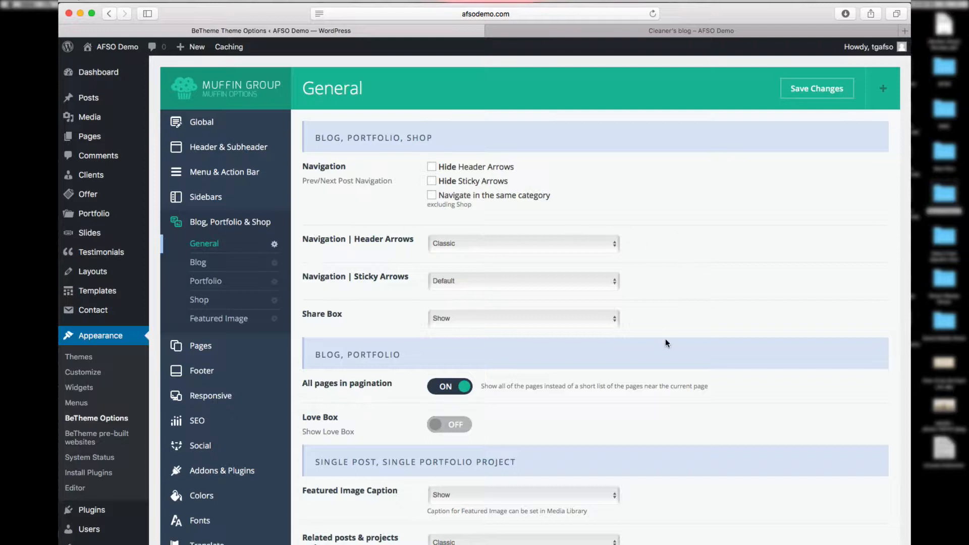
Step: Compare the Blog layout options with the live blog page
click(223, 266)
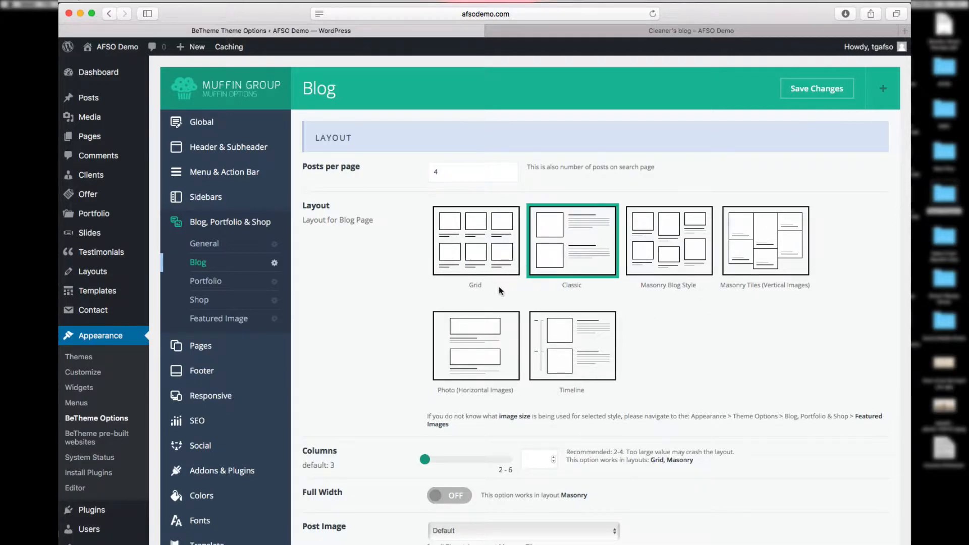
click(703, 33)
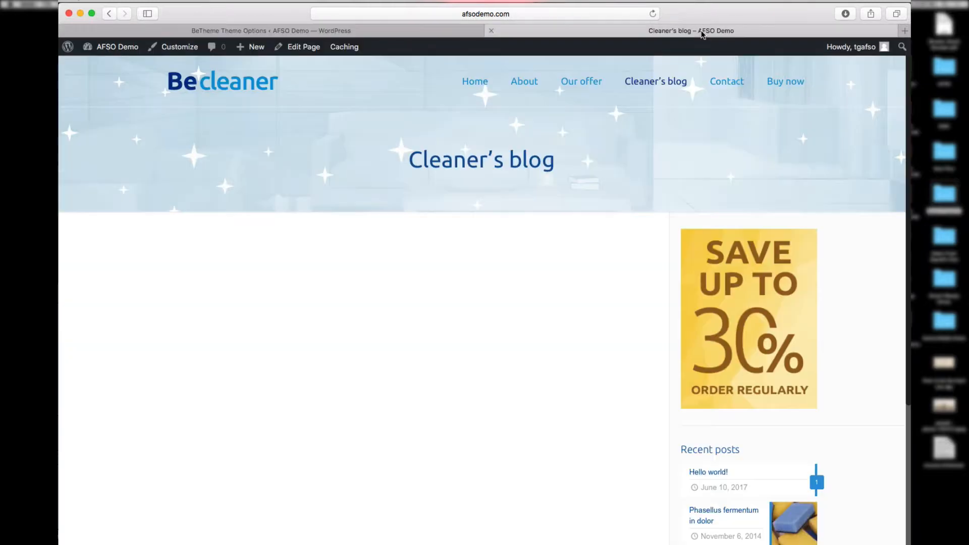
scroll(537, 394, down, 10)
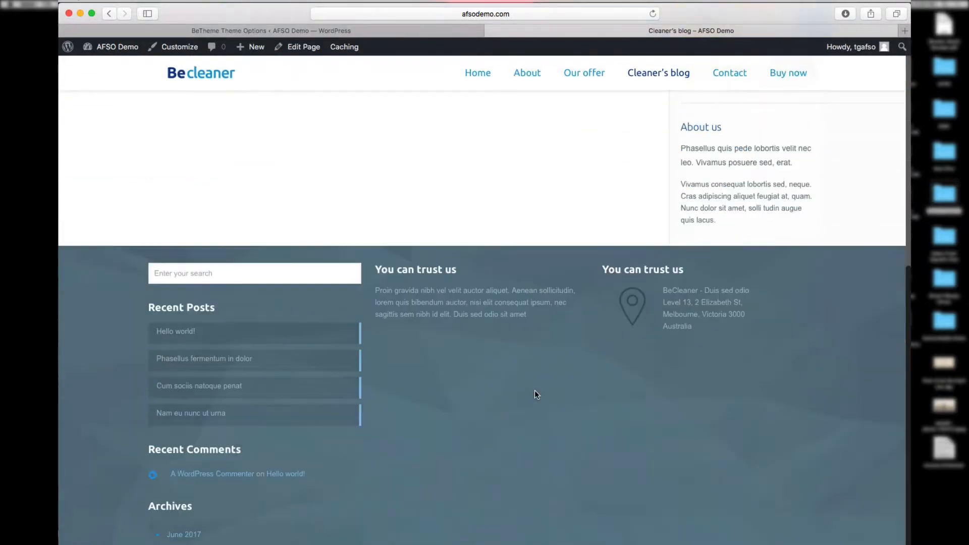
scroll(536, 395, up, 10)
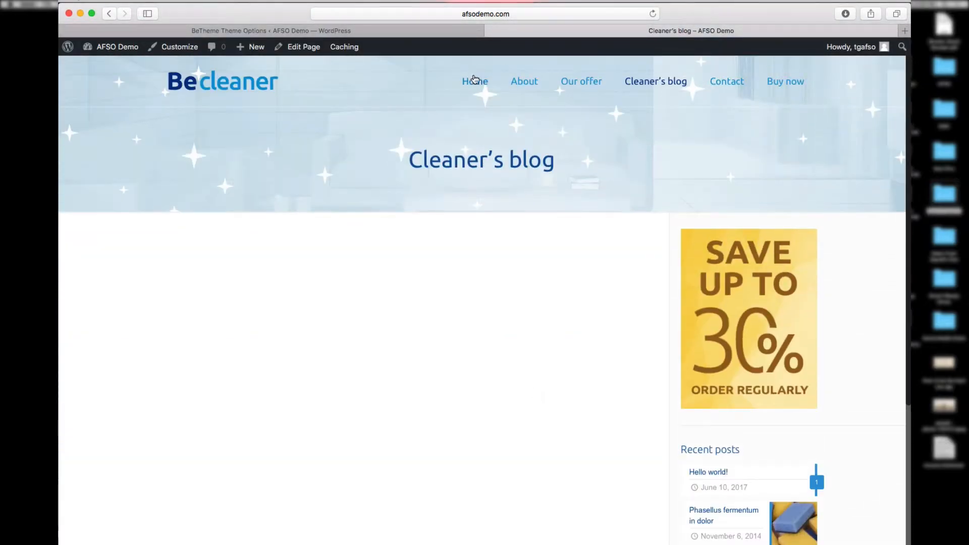
click(461, 32)
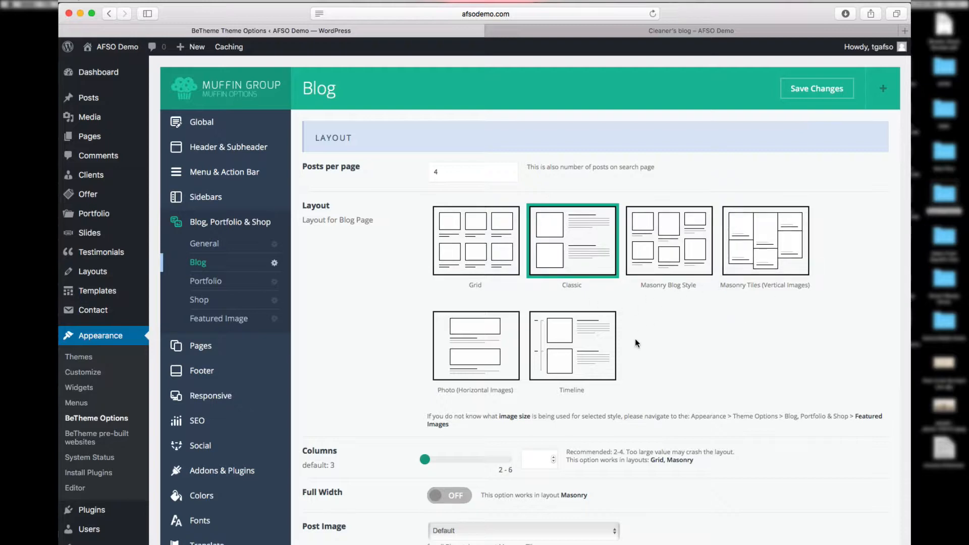
scroll(792, 532, down, 5)
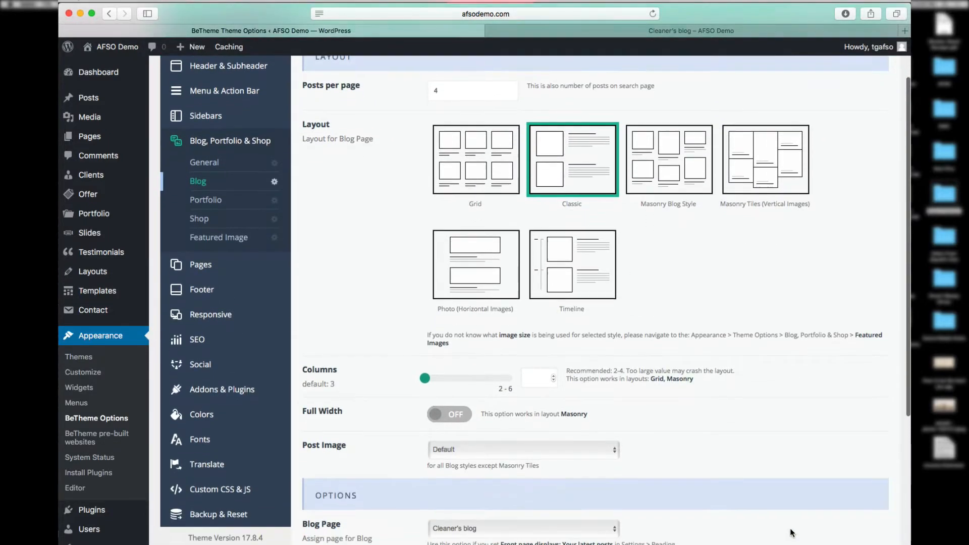
scroll(792, 533, down, 6)
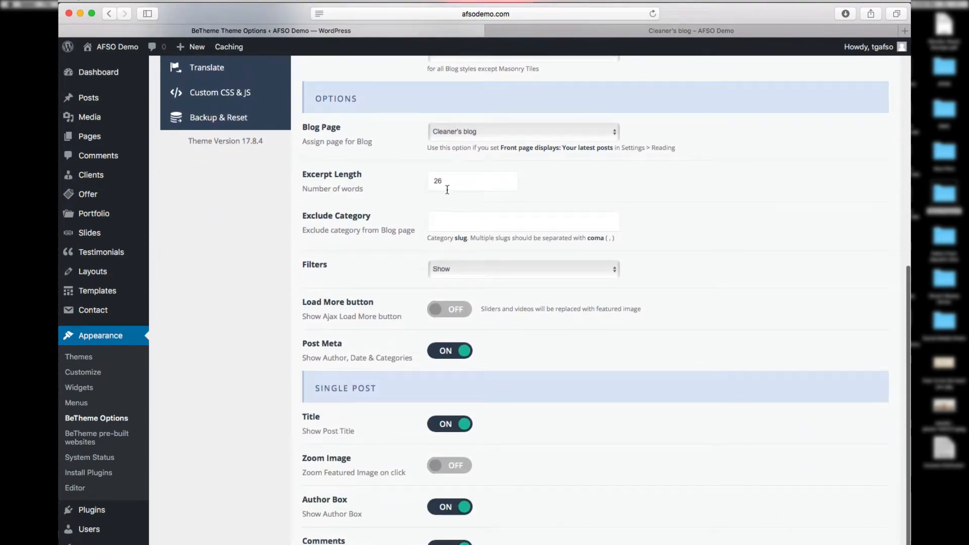
right_click(632, 198)
click(749, 177)
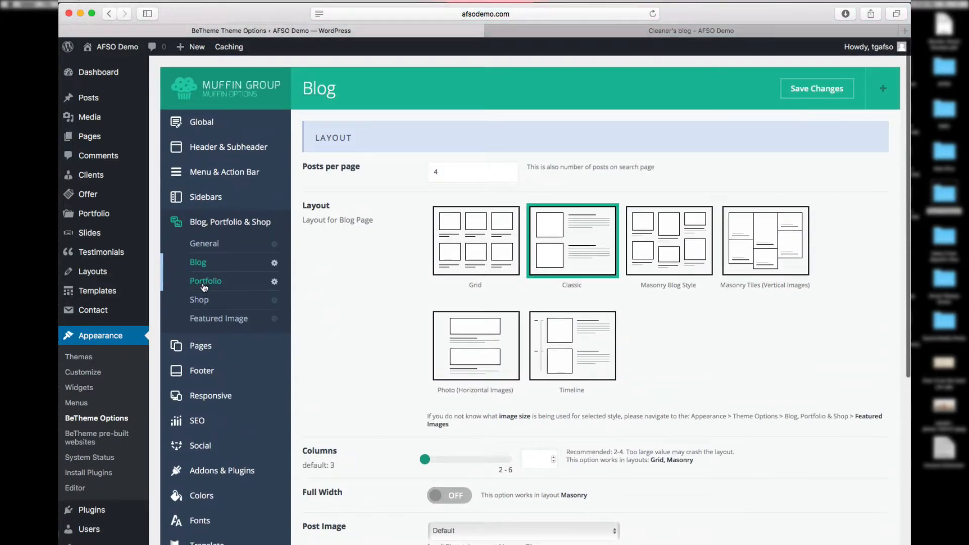
Step: Step through Portfolio and Shop to the Featured Image settings with 960×720 defaults
click(203, 286)
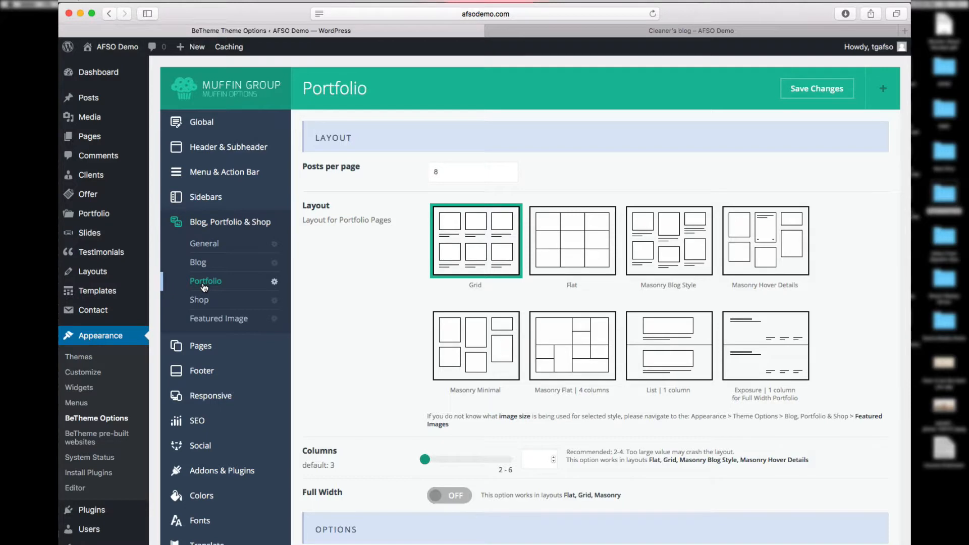
click(211, 301)
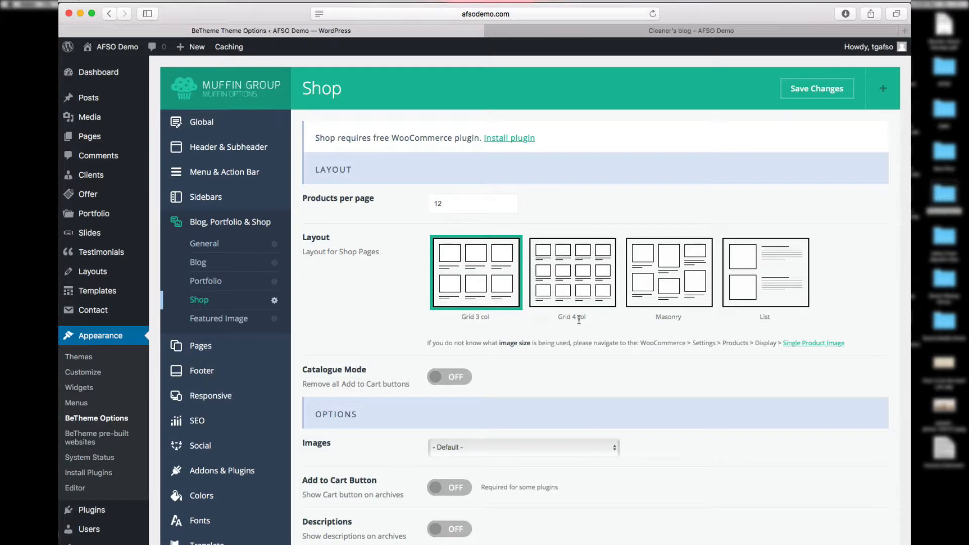
click(227, 324)
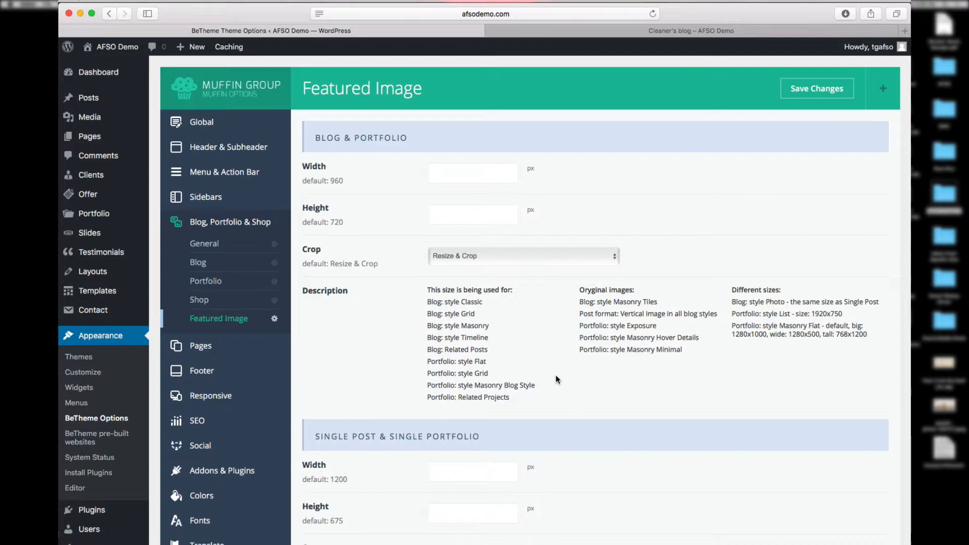
Step: Leave the Error 404 custom page on '– select –' and show the Under Construction options
click(222, 347)
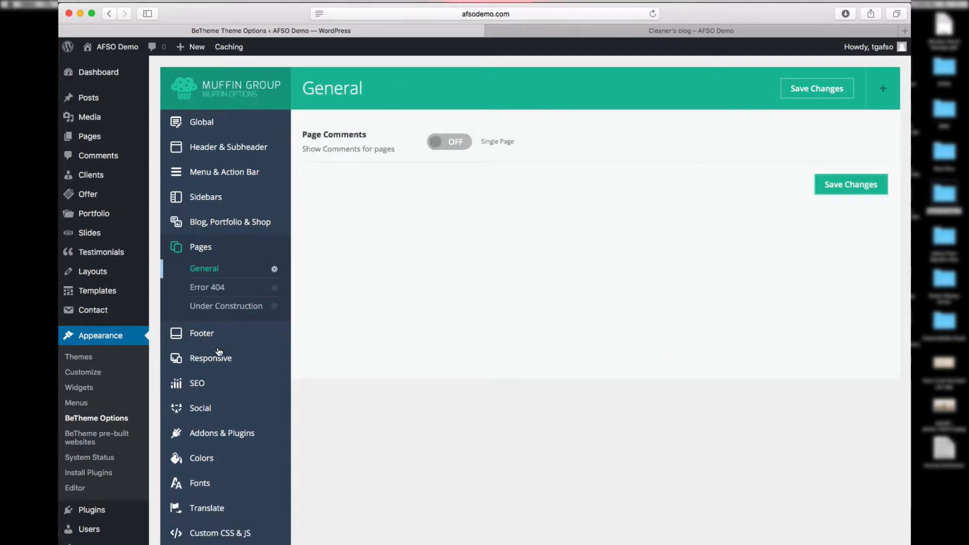
click(211, 290)
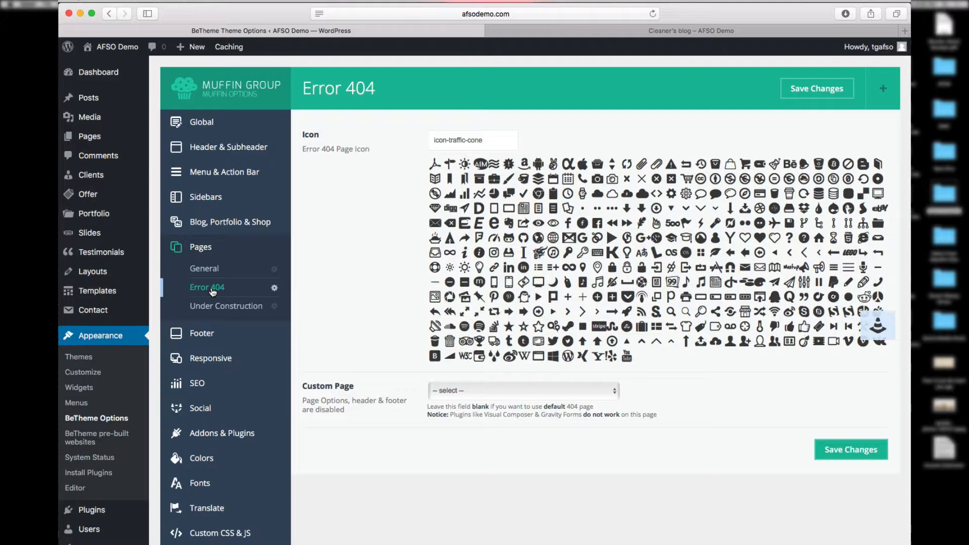
click(615, 394)
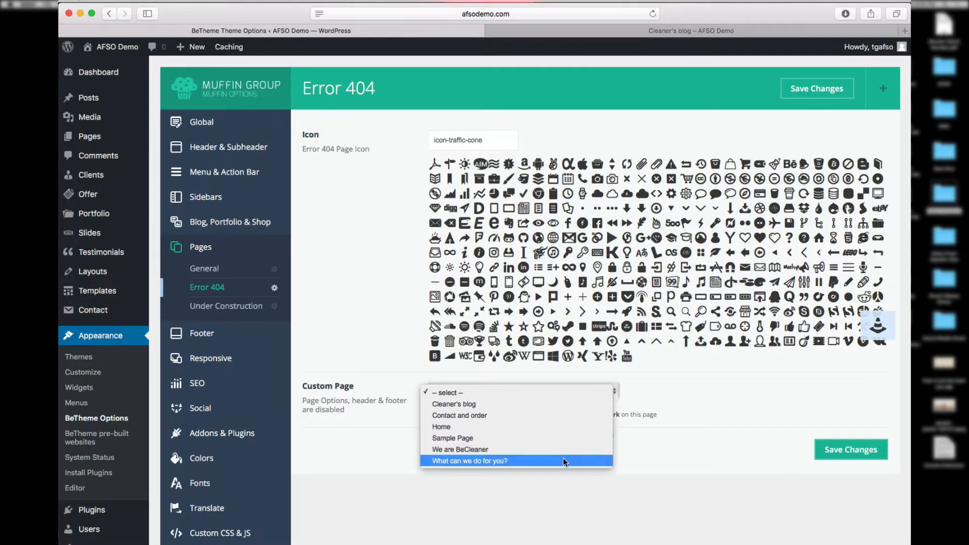
key(Up)
key(Up)
key(Up)
key(Up)
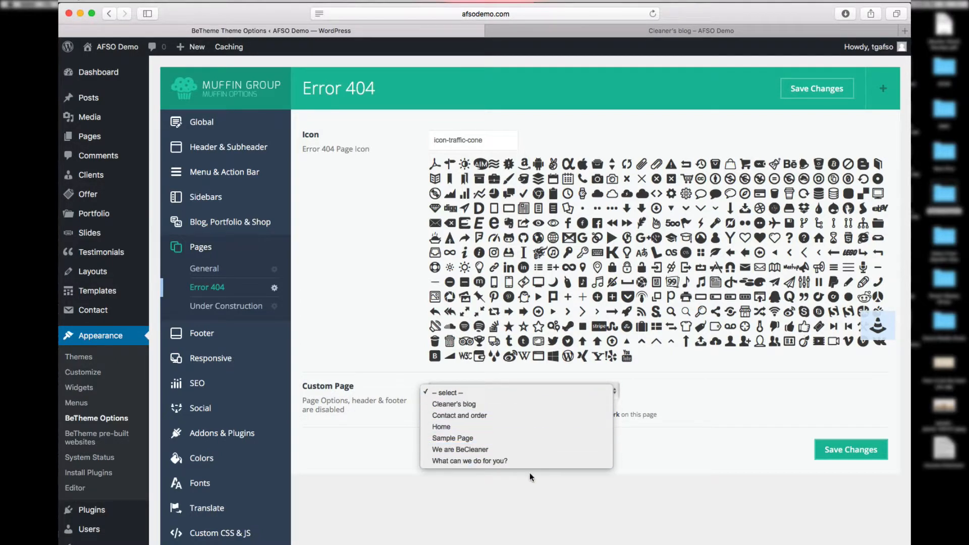
key(Return)
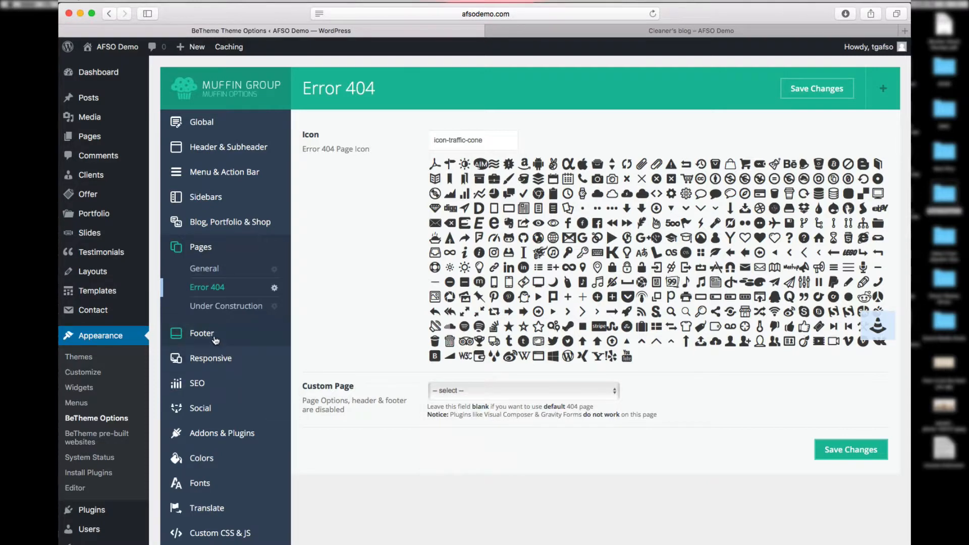
click(211, 312)
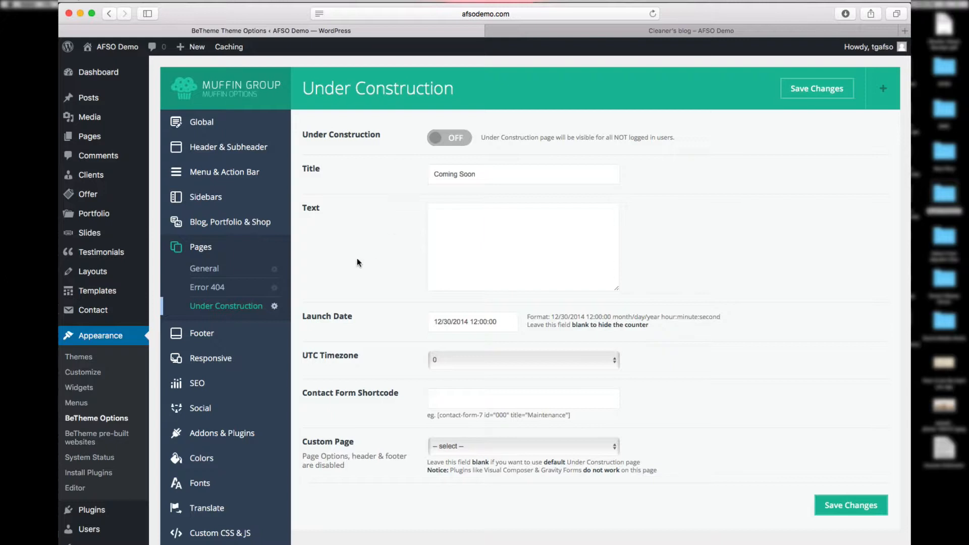
Step: Review the BeTheme Footer general options
click(229, 336)
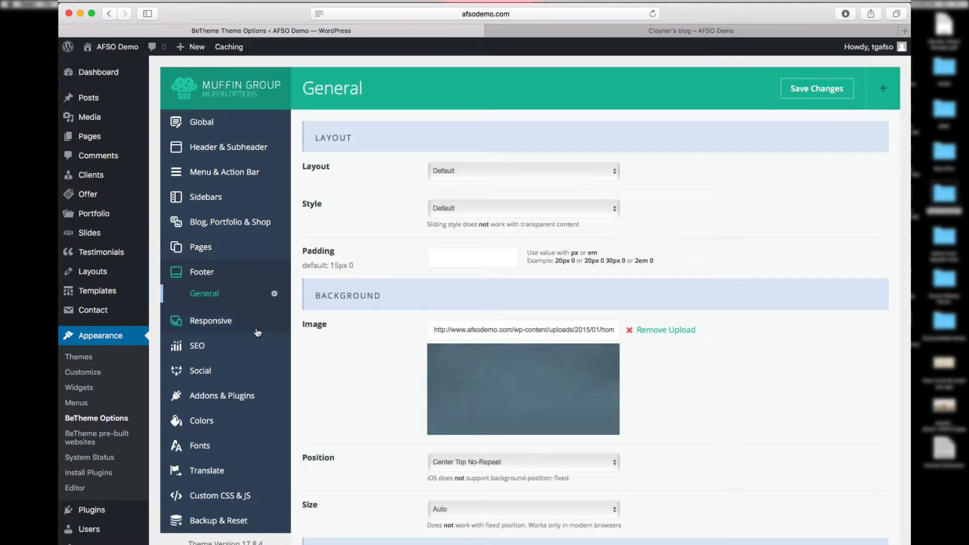
scroll(684, 468, down, 10)
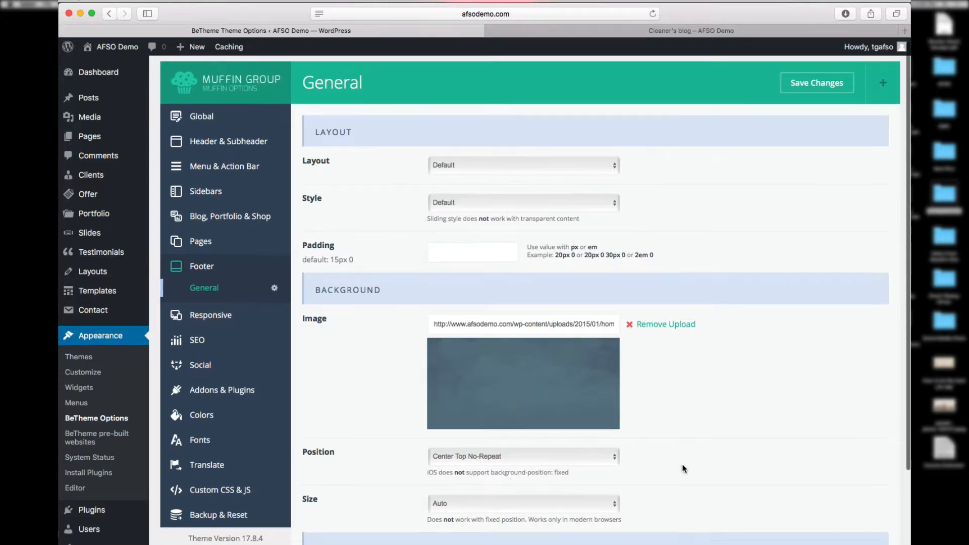
scroll(684, 469, down, 3)
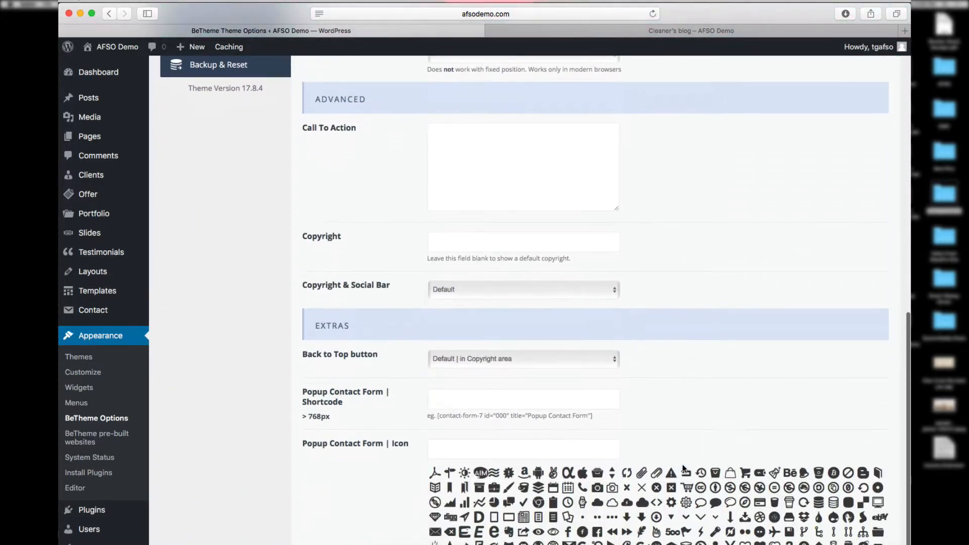
scroll(684, 469, up, 15)
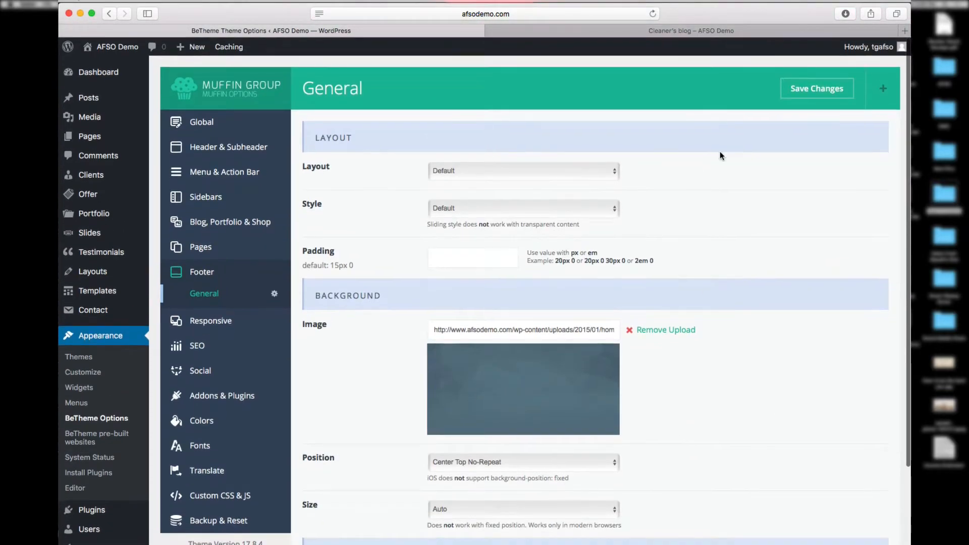
Step: Check the footer on the live Home page, then bring up the Responsive general settings
click(679, 31)
click(467, 82)
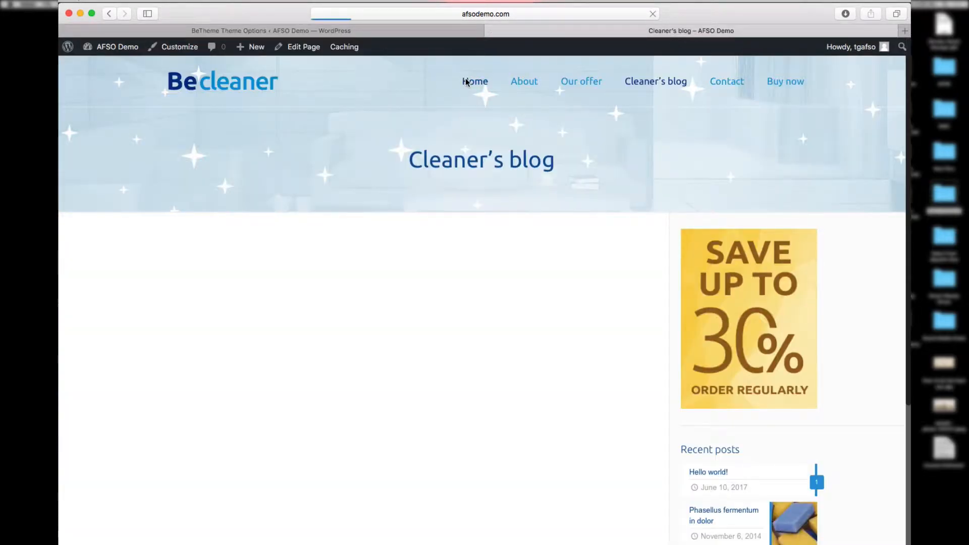
scroll(519, 346, down, 5)
scroll(519, 347, down, 10)
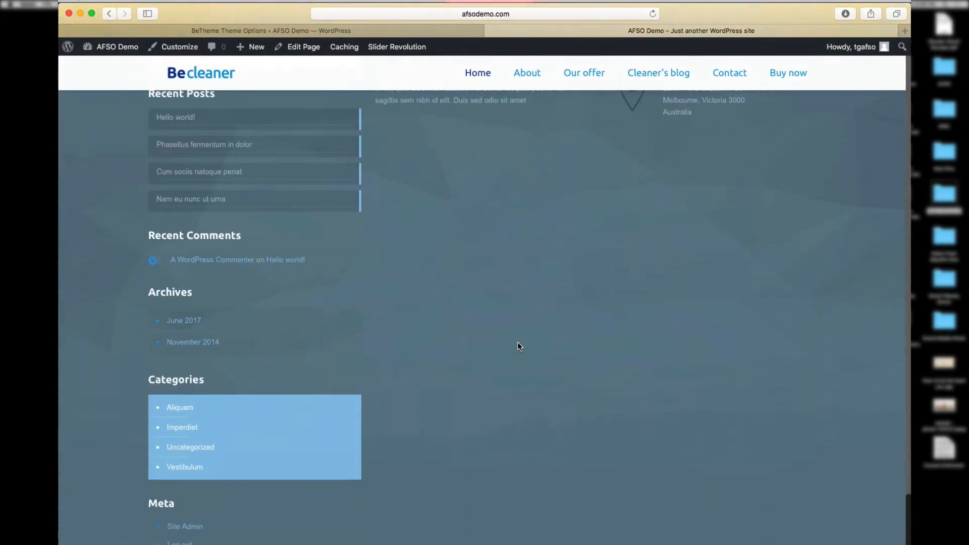
scroll(460, 305, up, 3)
scroll(463, 305, down, 3)
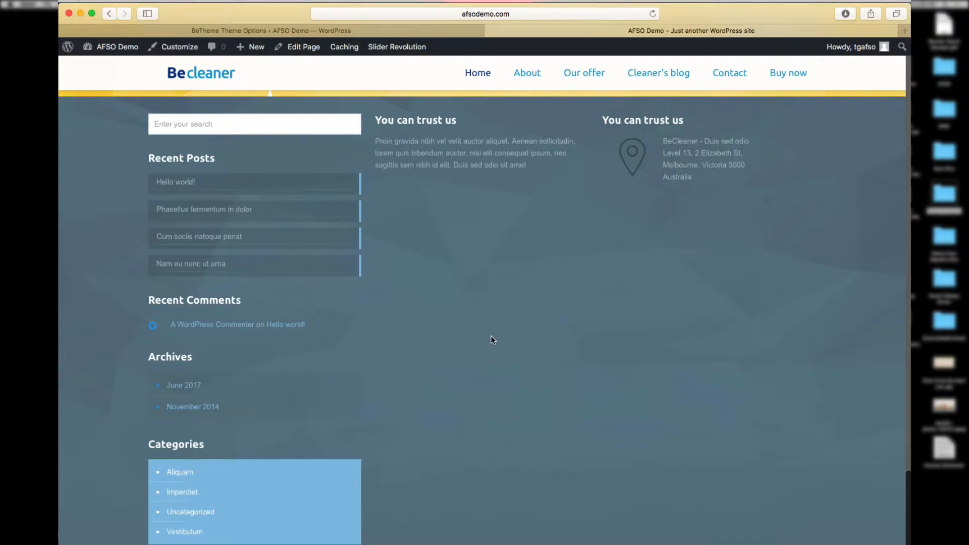
click(436, 30)
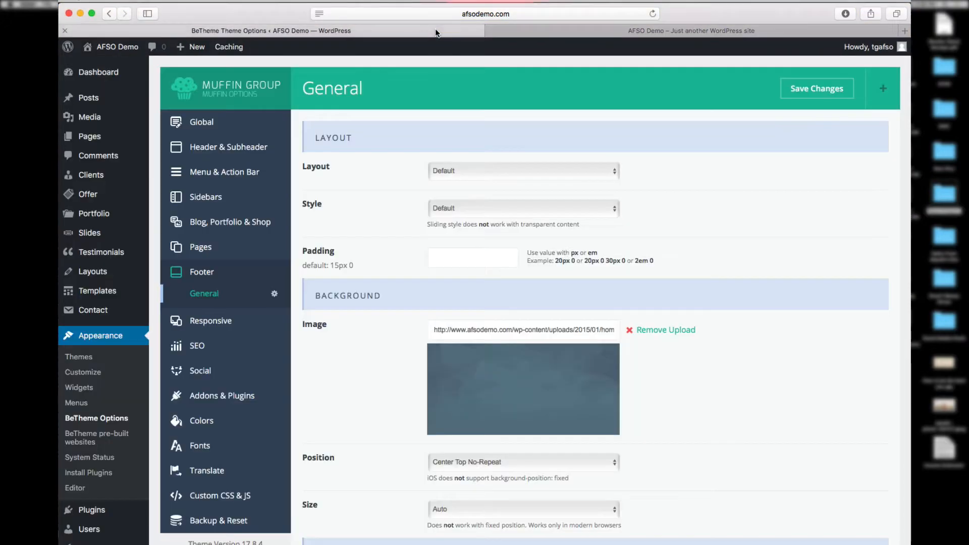
click(217, 323)
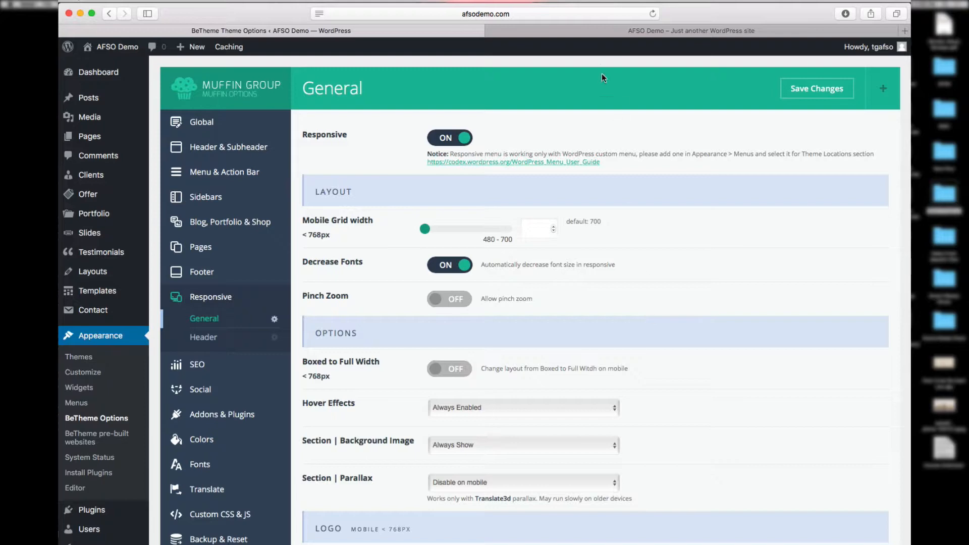
Step: Recheck the live Home page, then review the BeTheme SEO settings
click(592, 29)
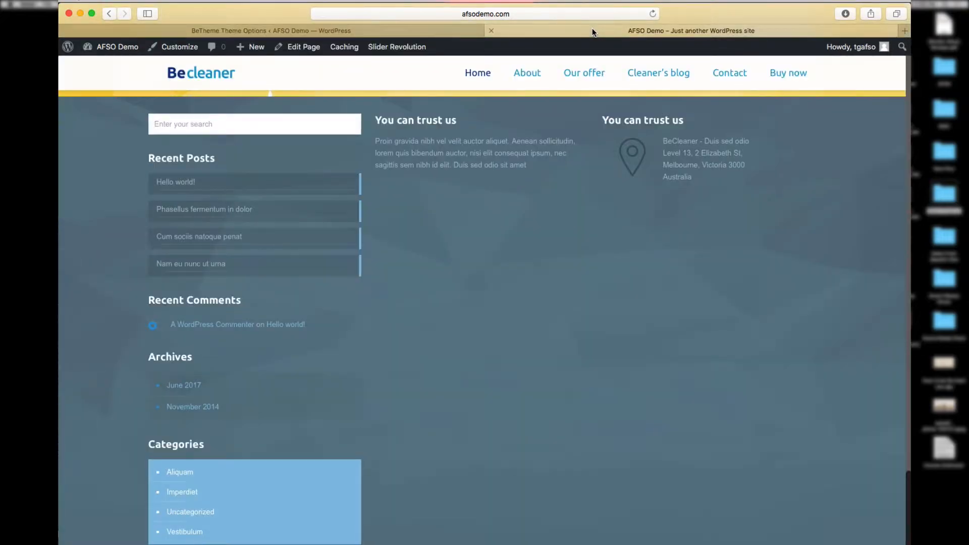
click(443, 31)
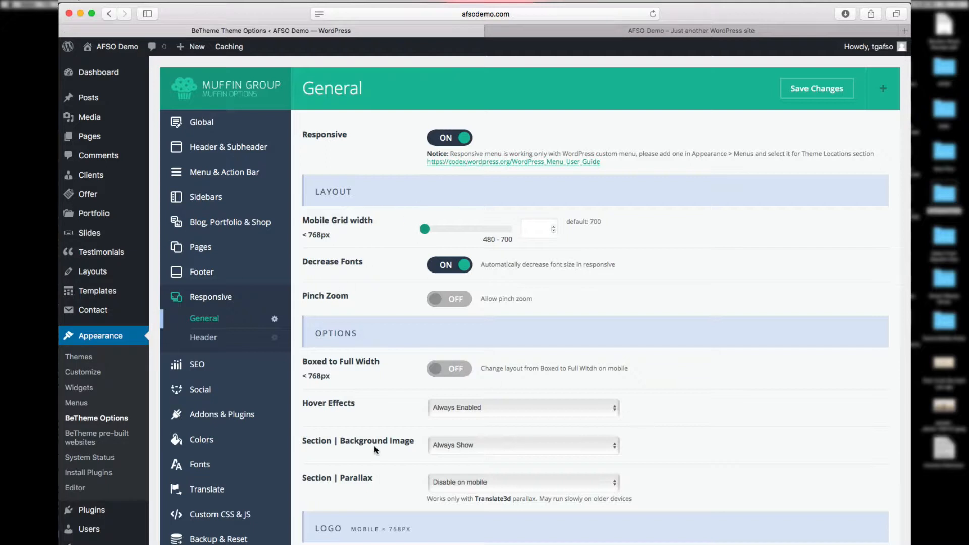
click(239, 372)
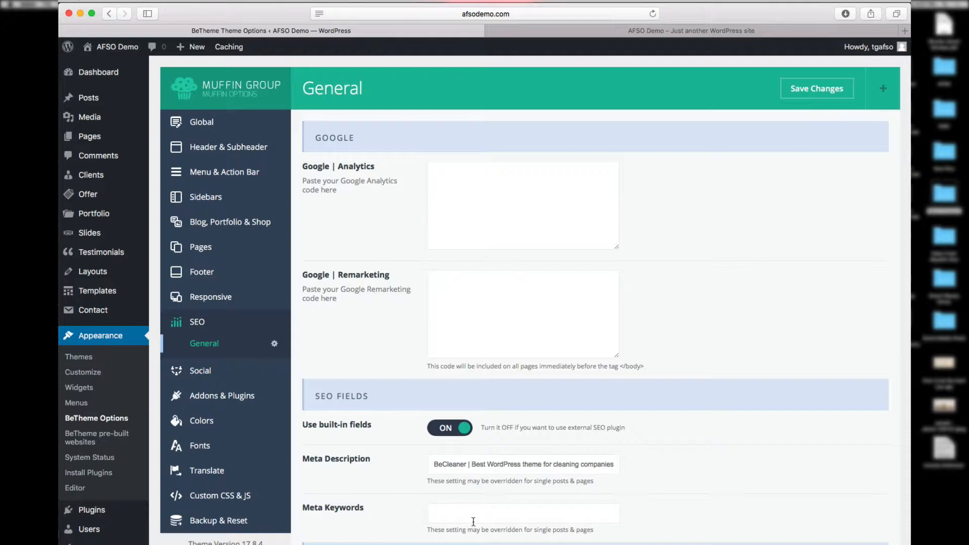
Step: Review the Social and Addons & Plugins settings, then the Colors General page with Custom Skin
click(231, 373)
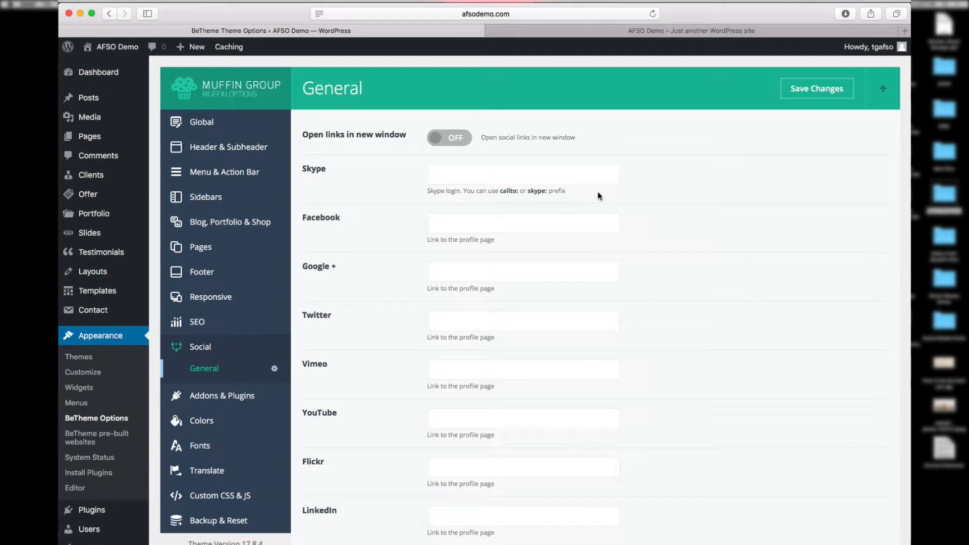
scroll(521, 493, down, 5)
scroll(404, 504, down, 3)
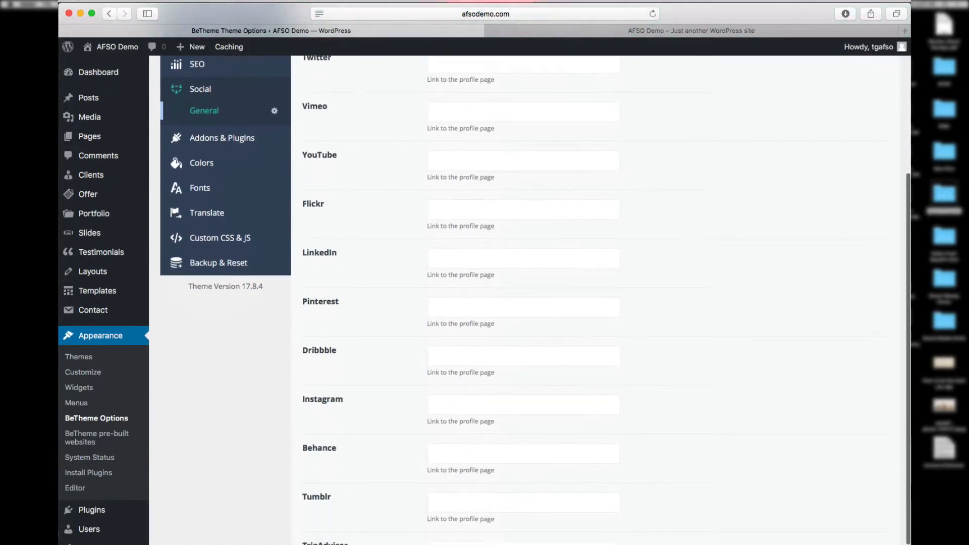
scroll(393, 529, up, 5)
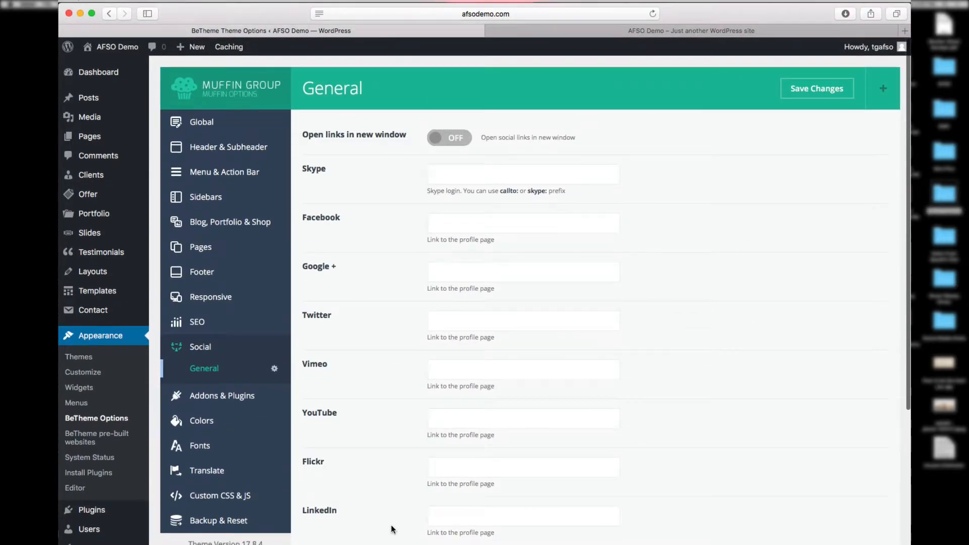
click(216, 402)
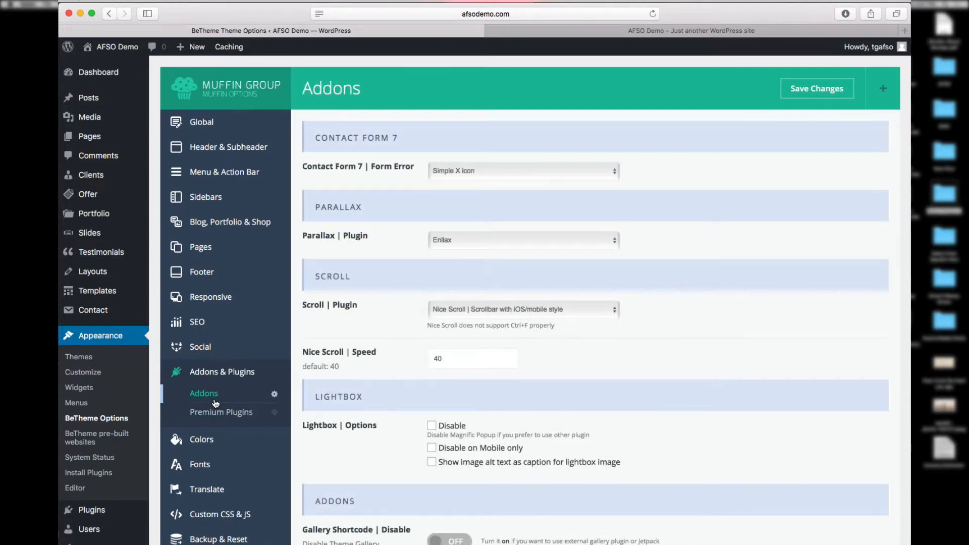
click(202, 439)
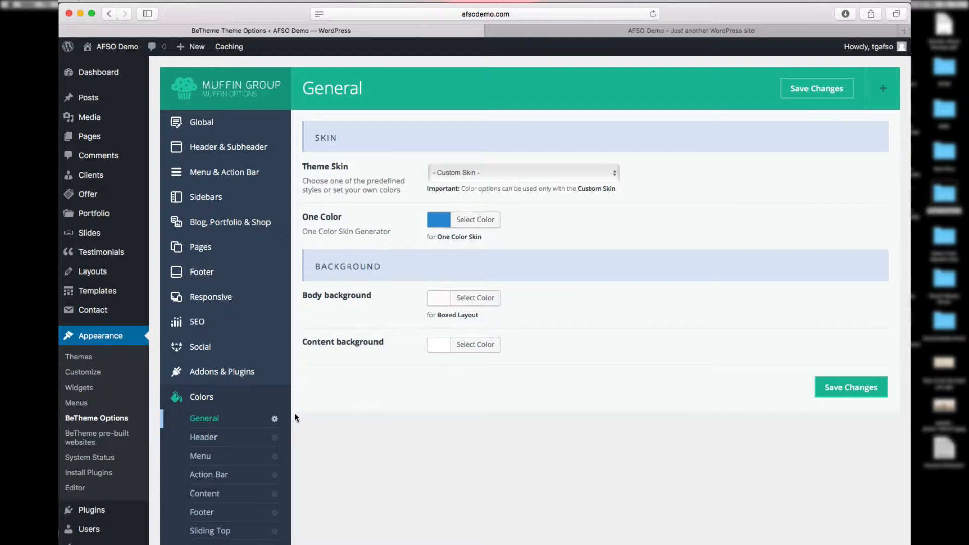
Step: Preview purple, blue and green header backgrounds, then restore the header background to white
click(242, 435)
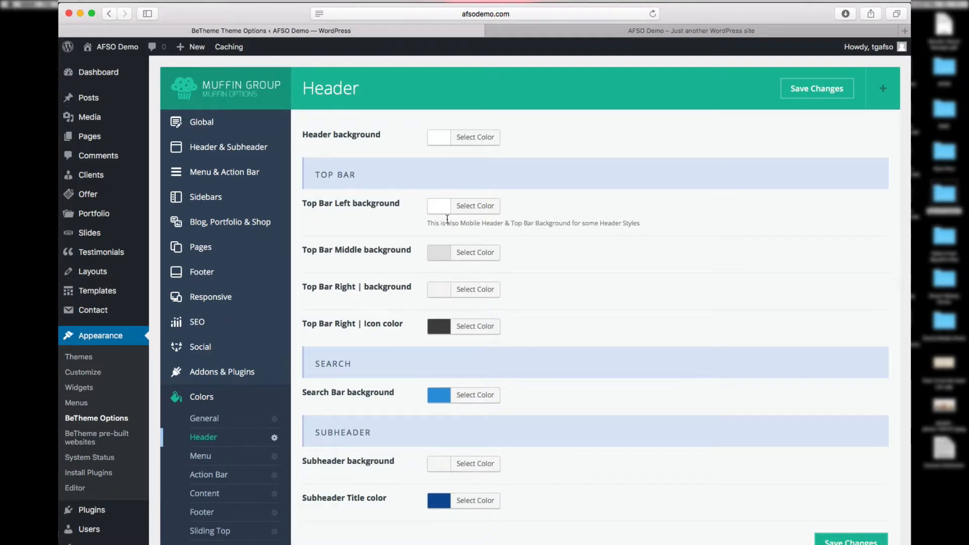
click(477, 142)
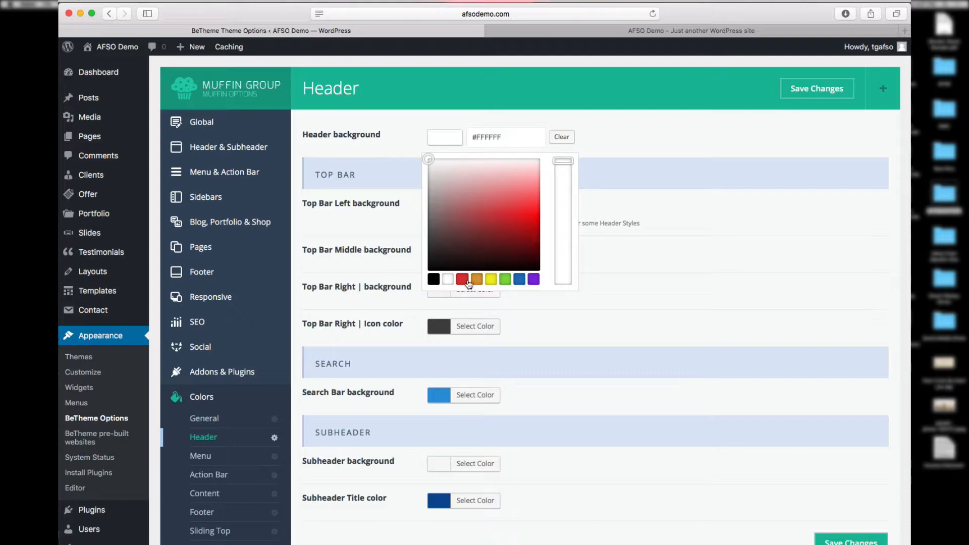
click(534, 281)
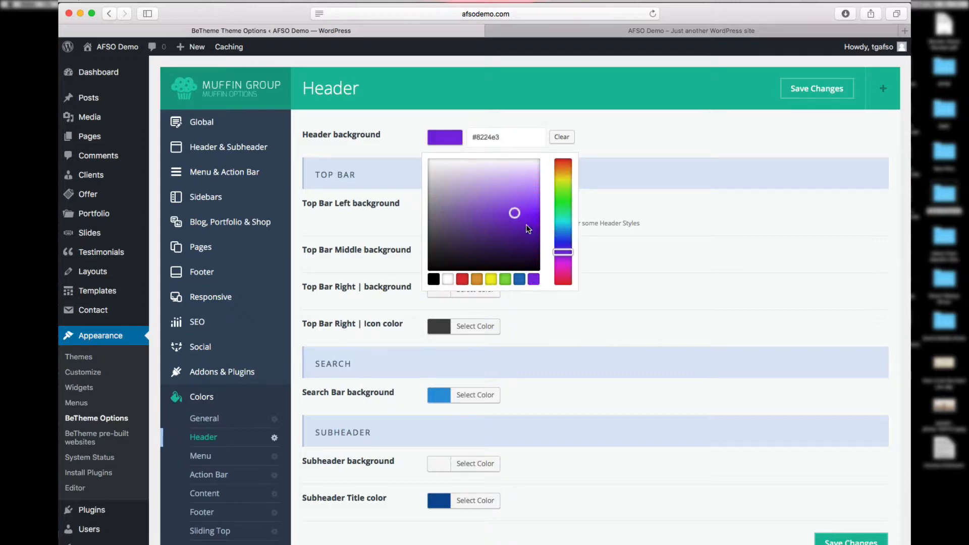
click(516, 280)
click(505, 281)
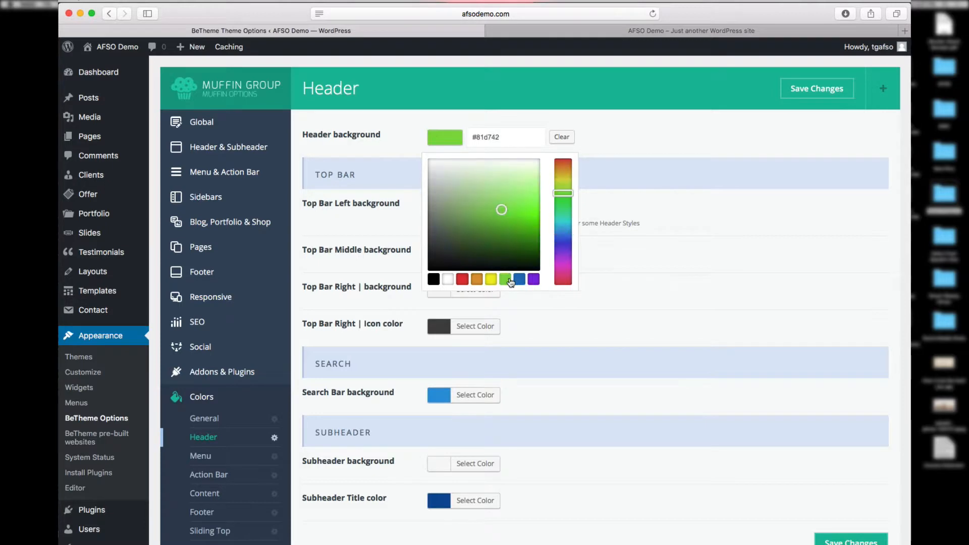
click(449, 281)
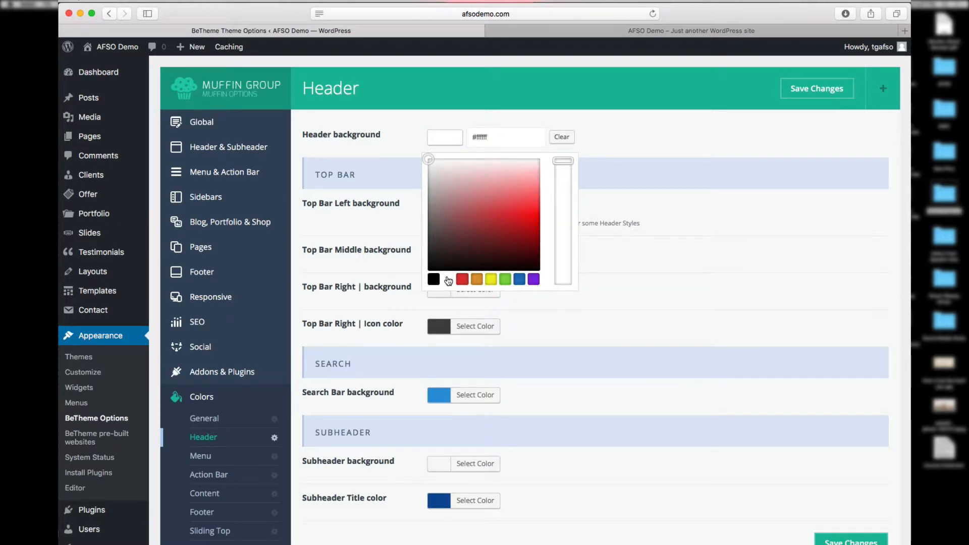
click(675, 233)
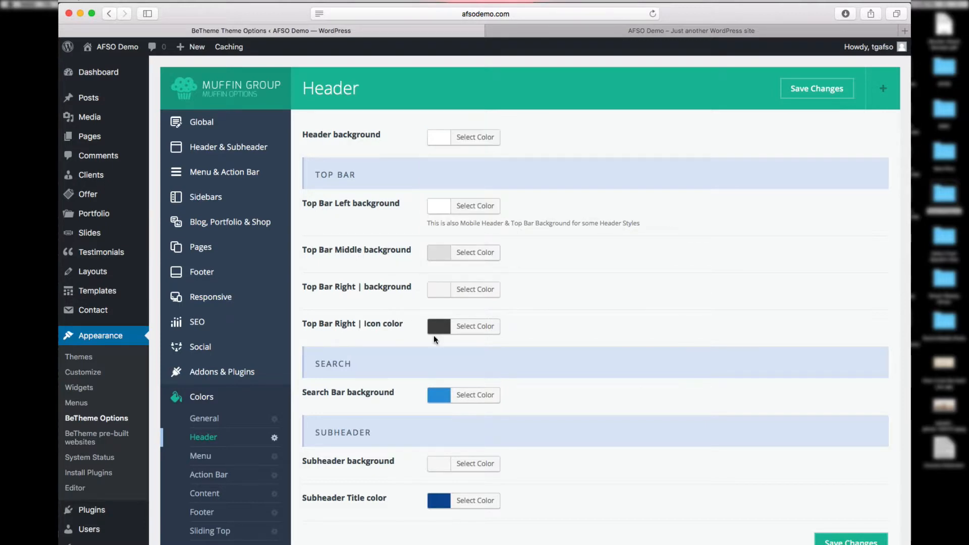
Step: Review the Menu, Action Bar, Content, Footer, Sliding Top, Headings, Shortcodes and Forms colours, then Fonts > Family
click(224, 457)
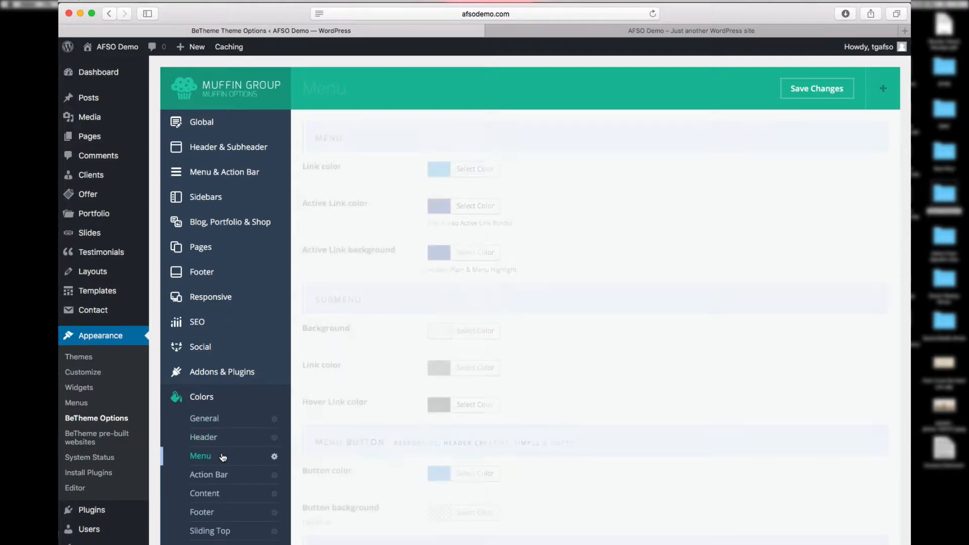
click(223, 474)
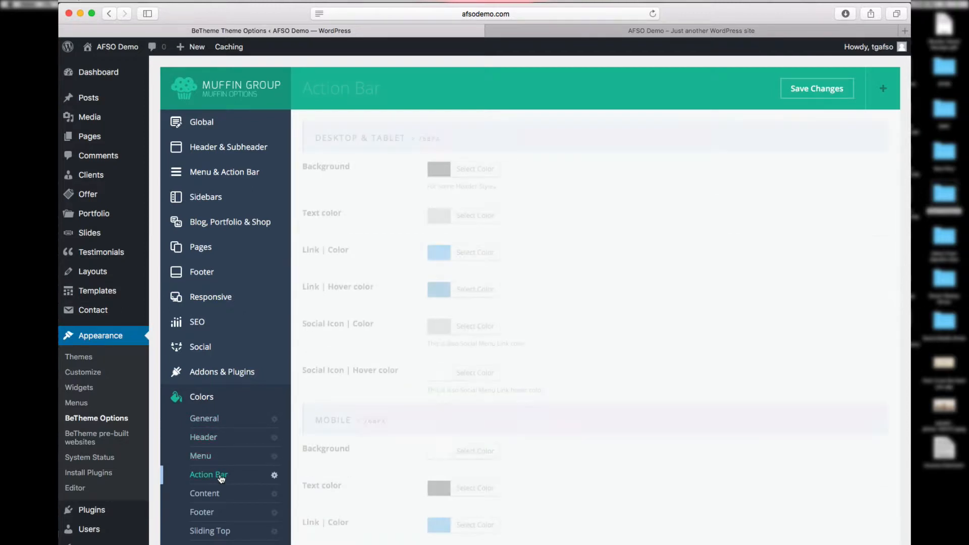
click(237, 497)
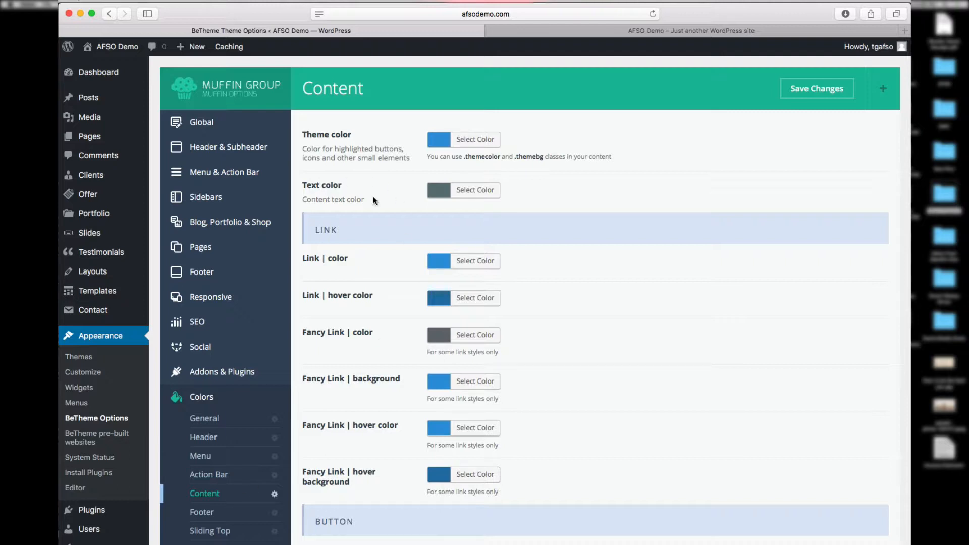
click(228, 514)
click(227, 530)
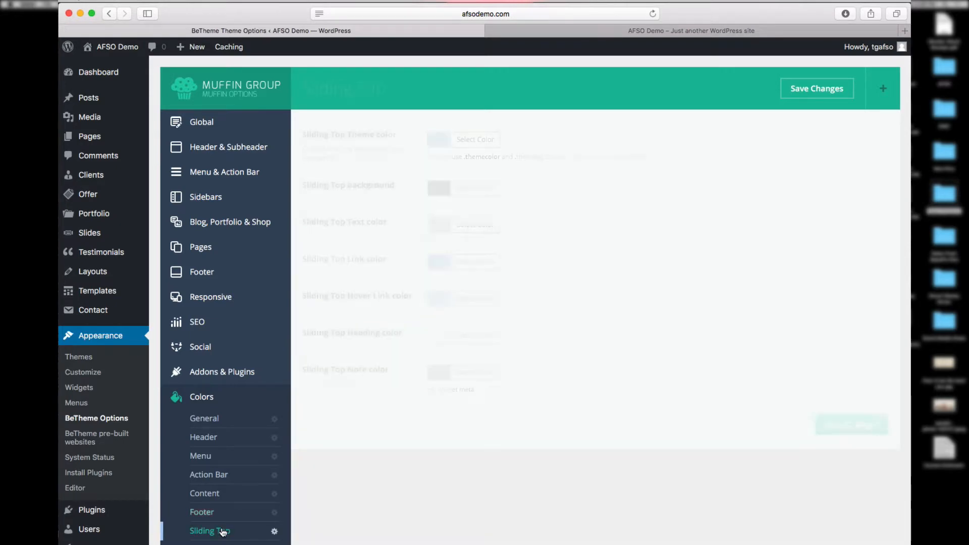
click(227, 544)
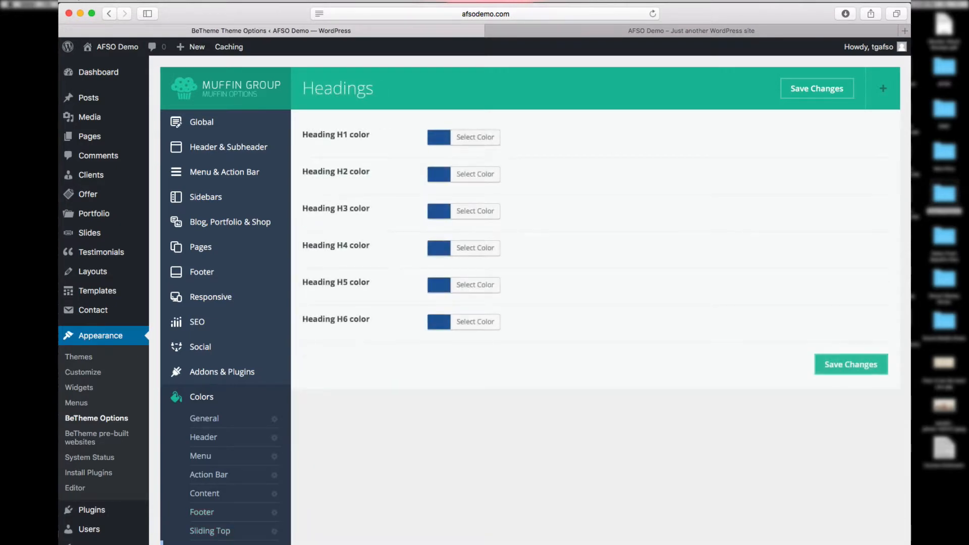
click(227, 544)
click(227, 544)
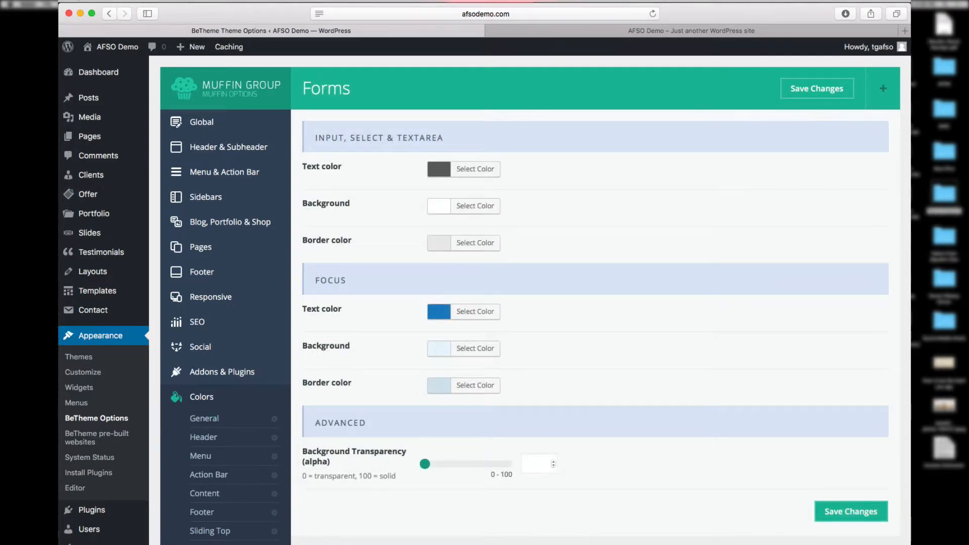
click(212, 544)
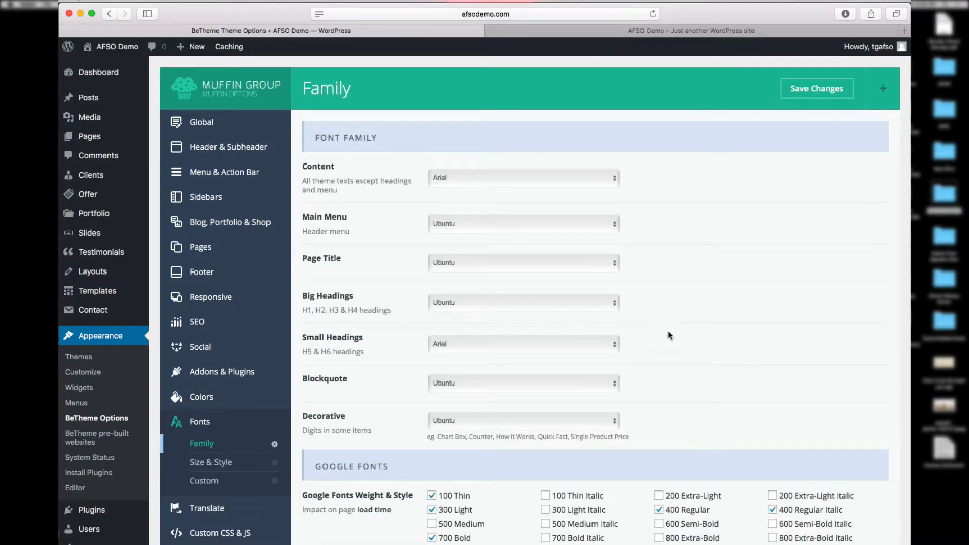
Step: Browse the Content font list and leave the font as Arial
click(616, 180)
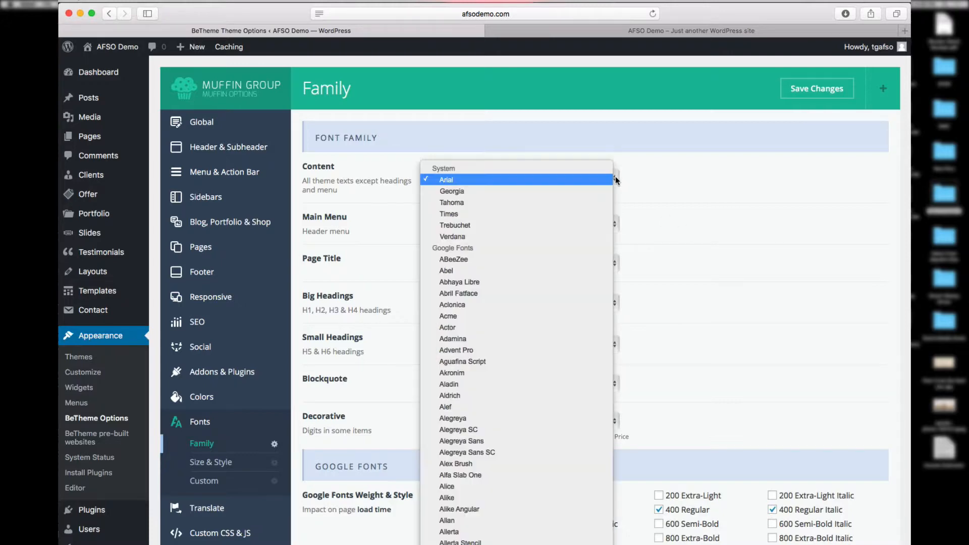
scroll(569, 367, down, 12)
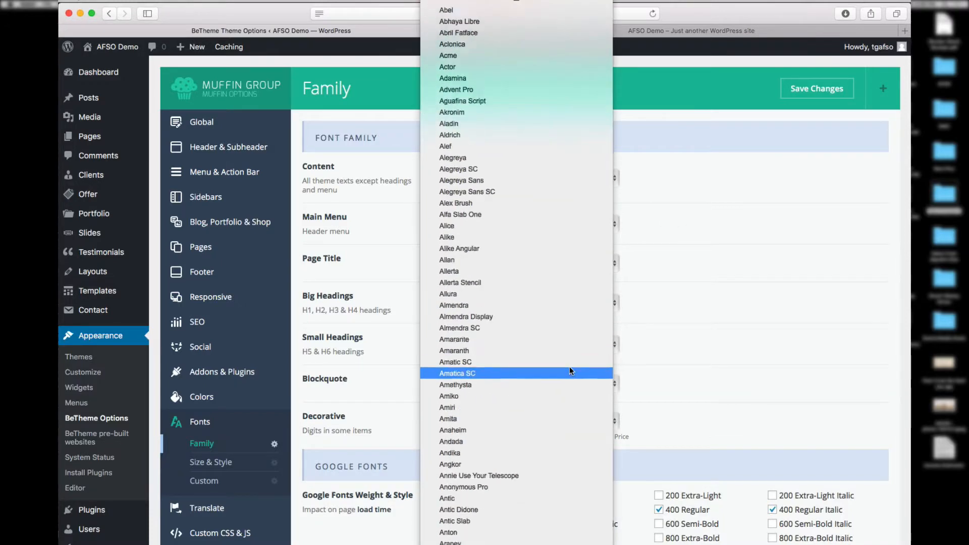
scroll(569, 366, down, 20)
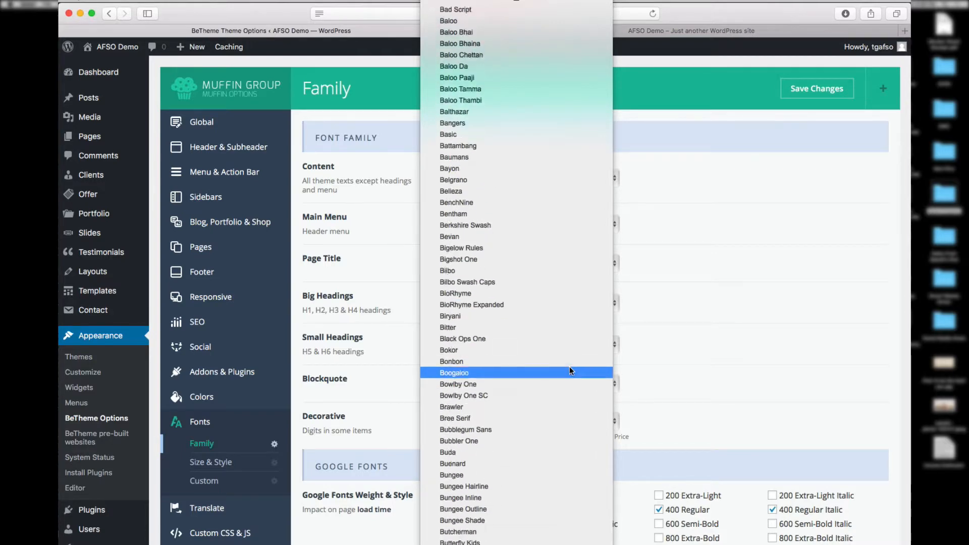
scroll(570, 366, down, 20)
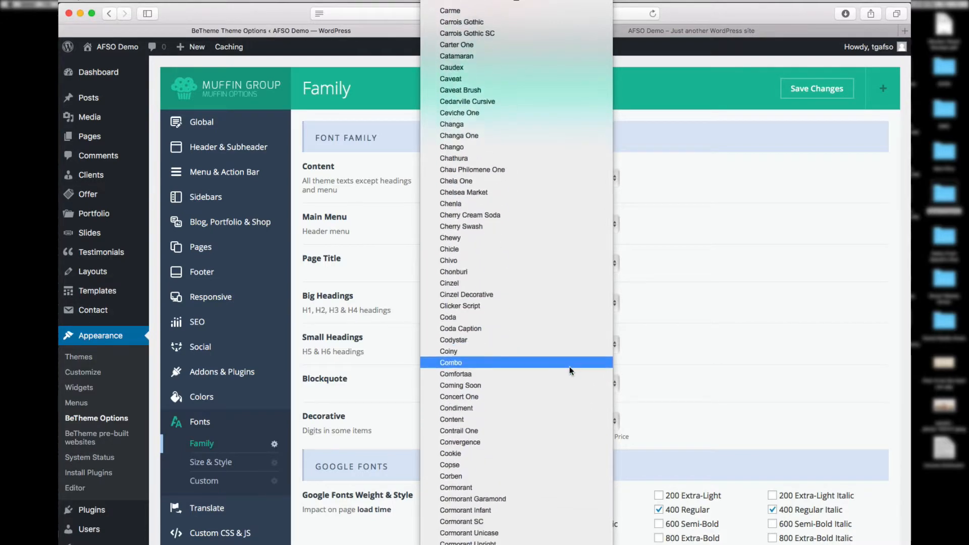
scroll(569, 371, down, 20)
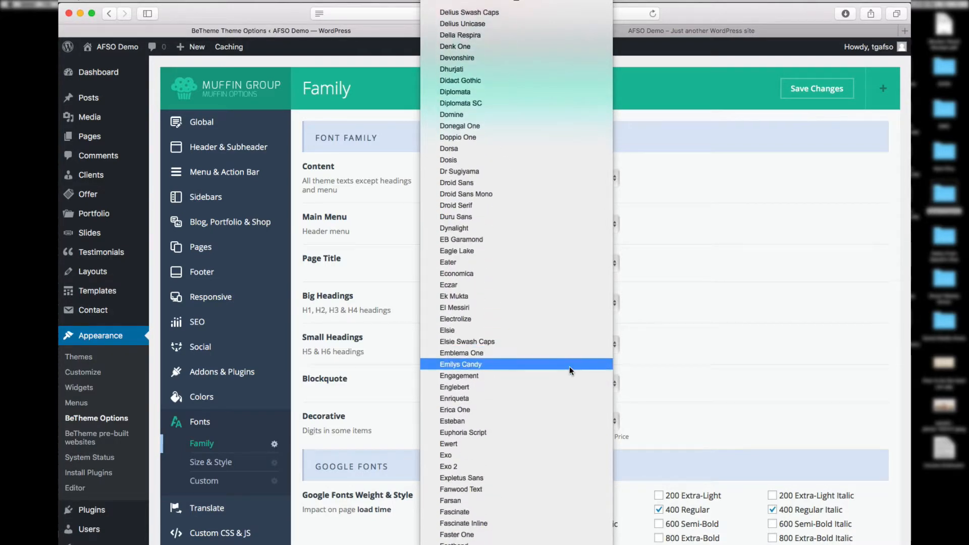
click(703, 319)
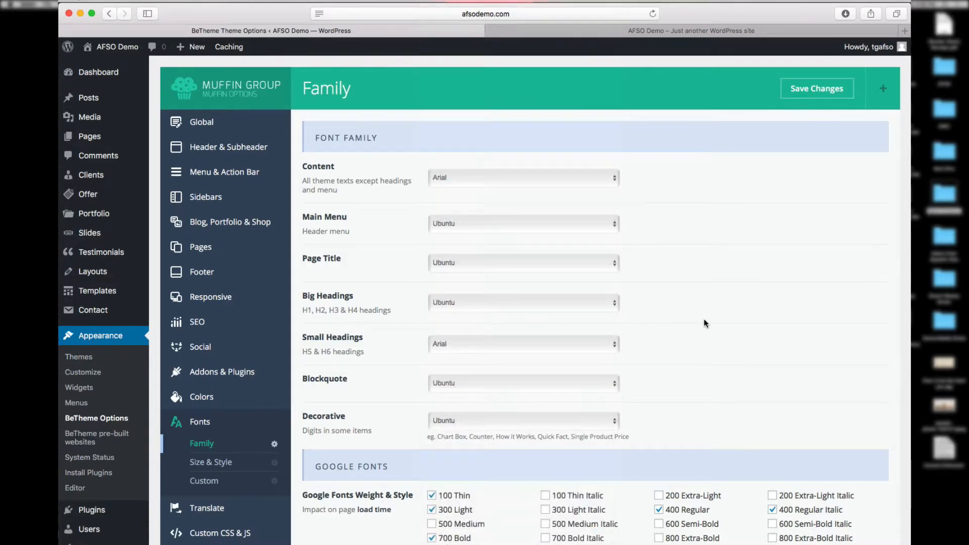
Step: Review the Translate and Custom CSS settings, then go to Appearance > Themes
click(222, 508)
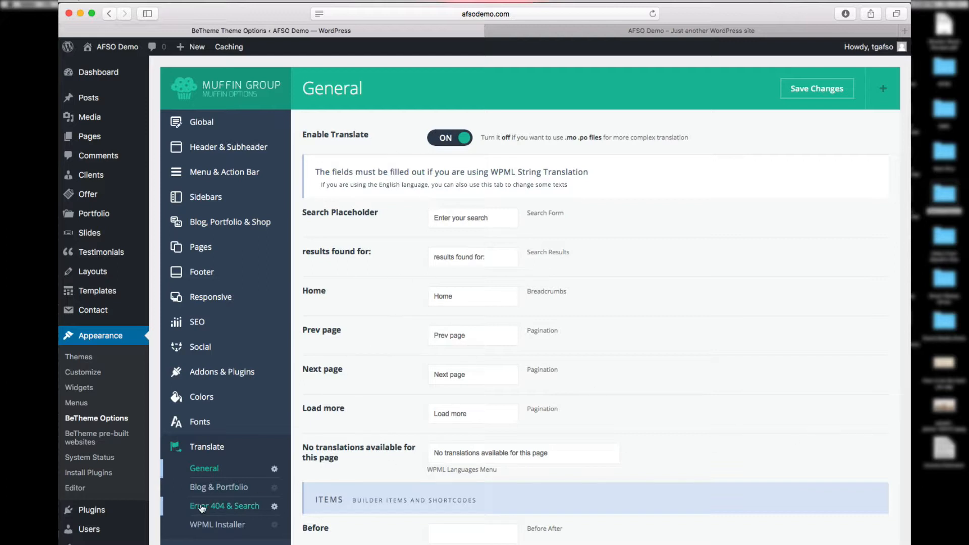
click(216, 543)
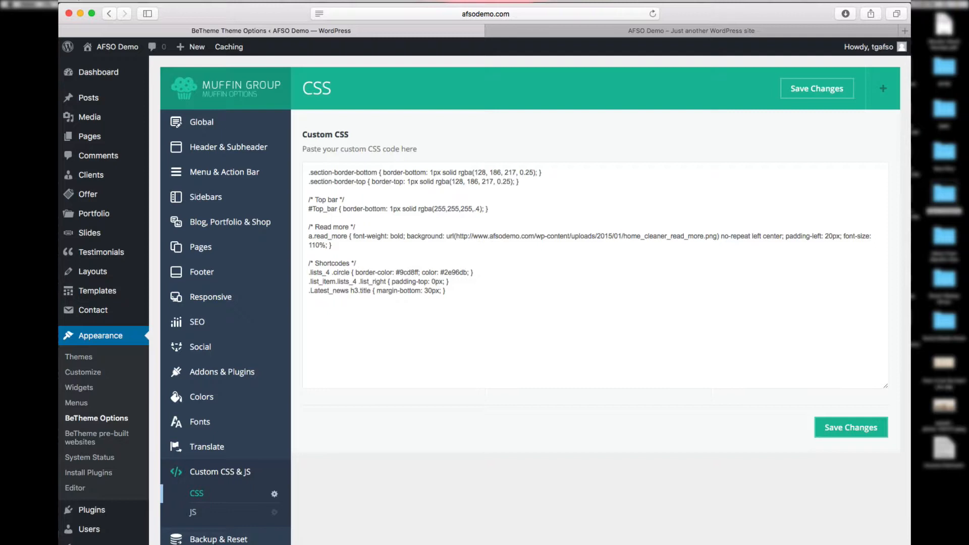
click(107, 338)
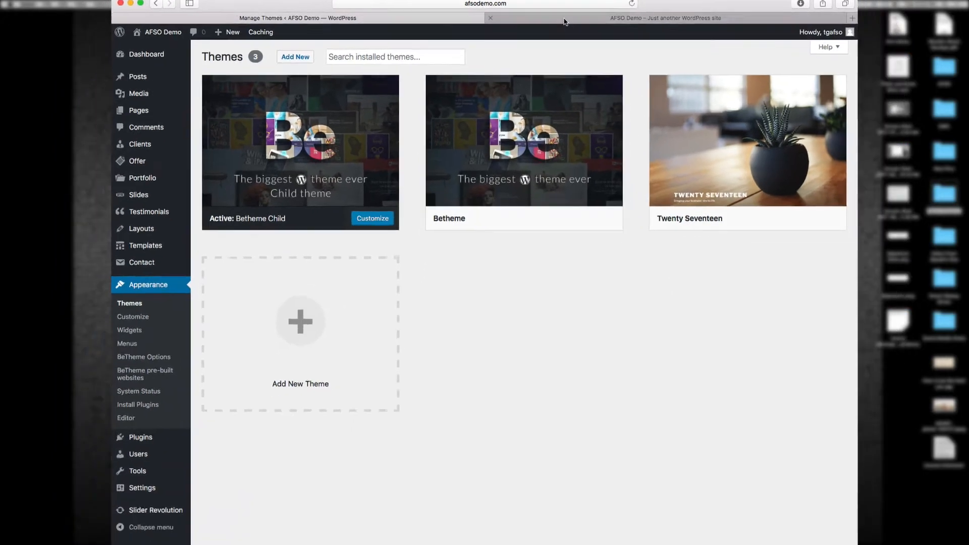
Step: Check the live BeCleaner front page, then list all six pages with Home as Front Page
click(575, 32)
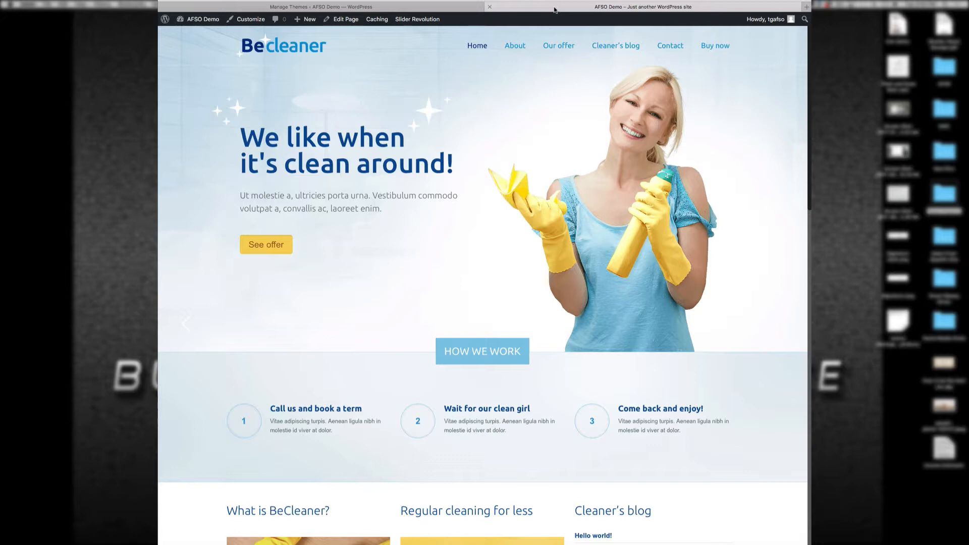
click(465, 5)
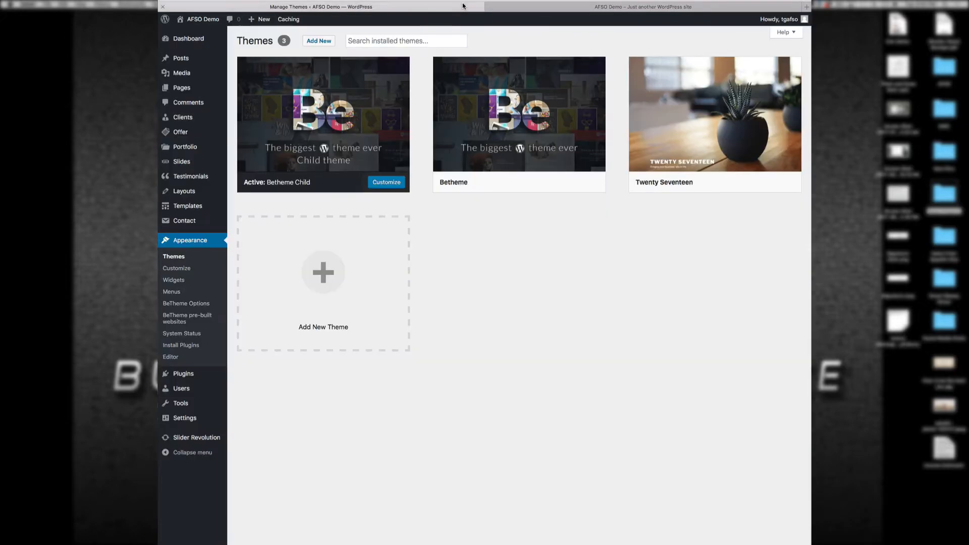
mouse_move(193, 59)
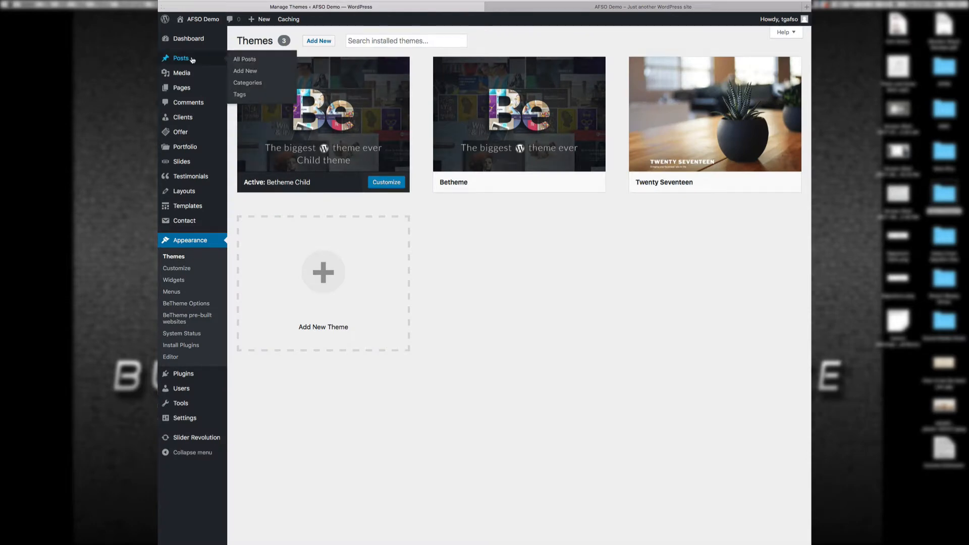
click(177, 88)
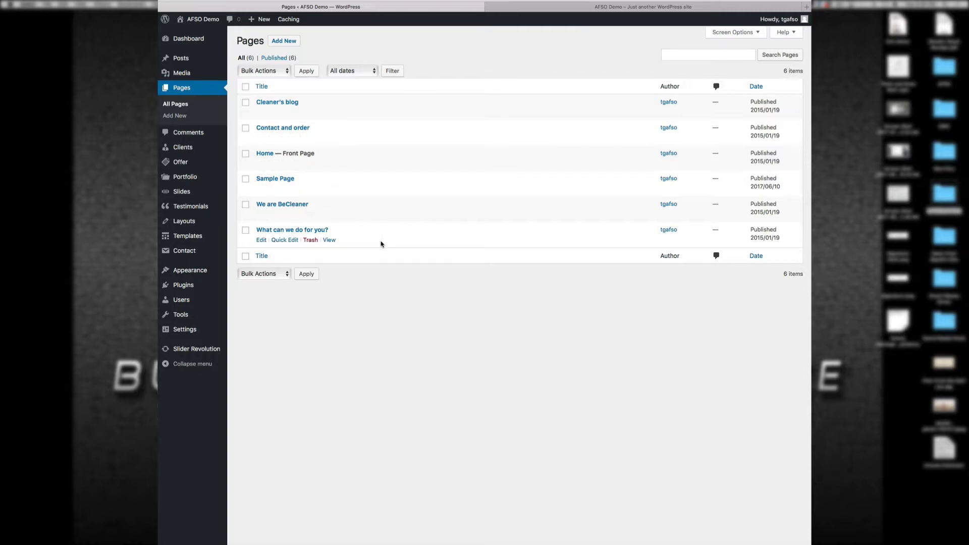
Step: Open Home in the editor and compare its Muffin Builder sections with the live front page
click(262, 153)
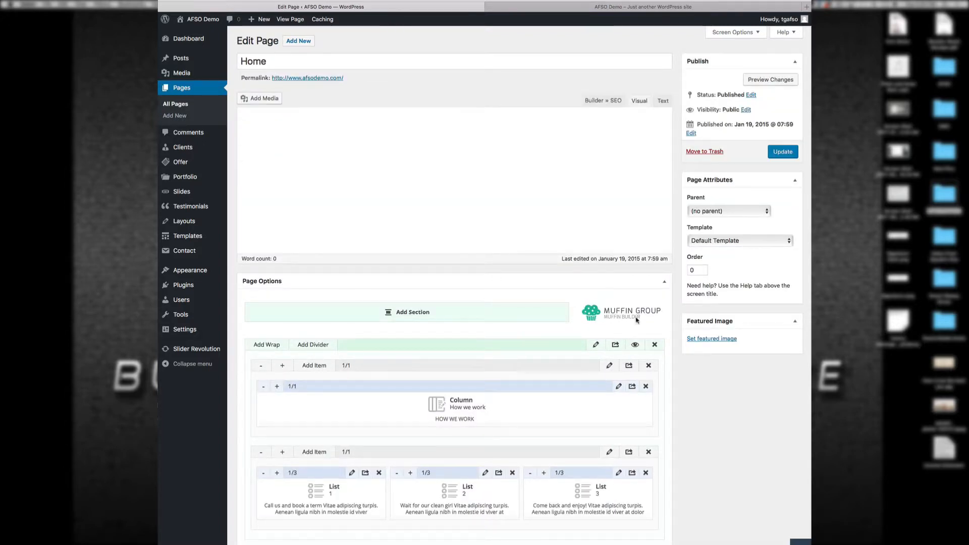
click(601, 7)
scroll(554, 204, down, 1)
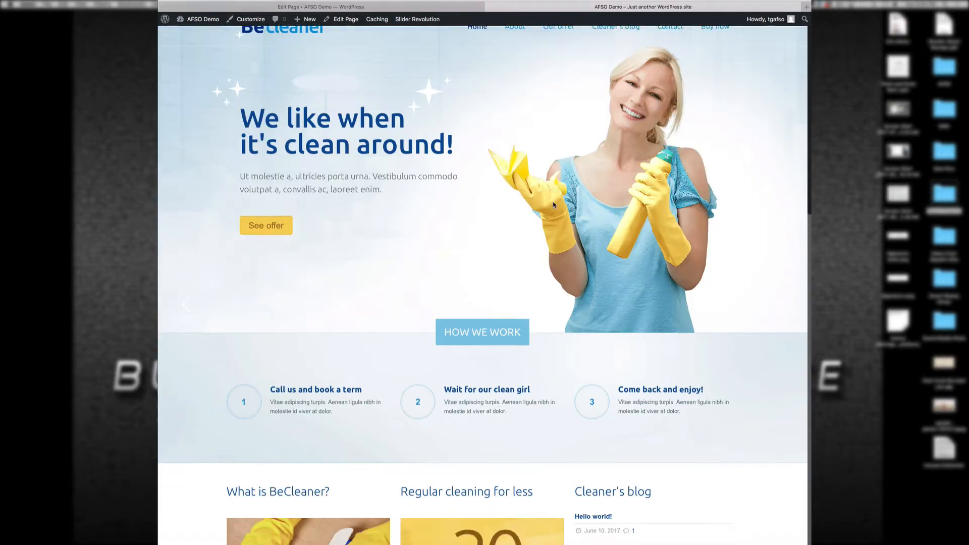
scroll(554, 205, down, 10)
scroll(554, 204, up, 9)
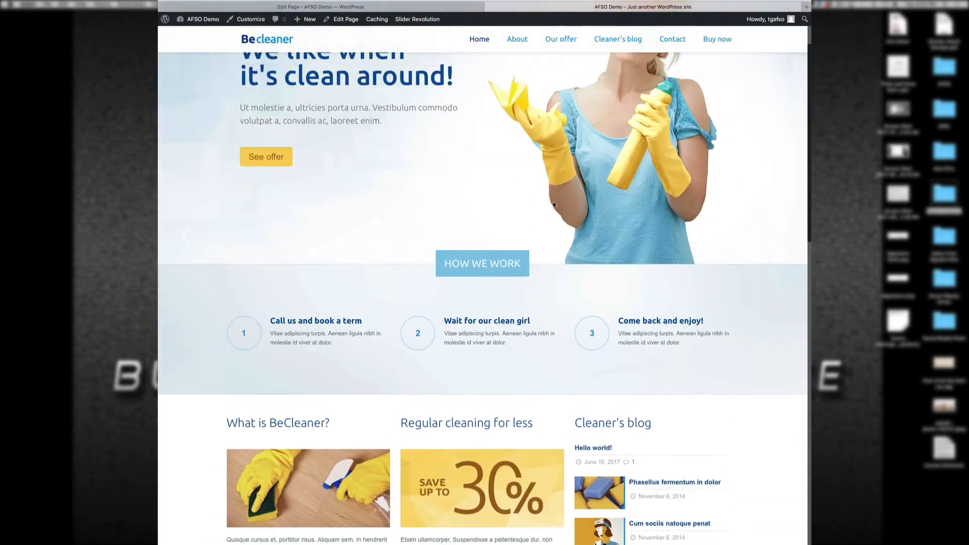
scroll(554, 204, up, 4)
click(460, 6)
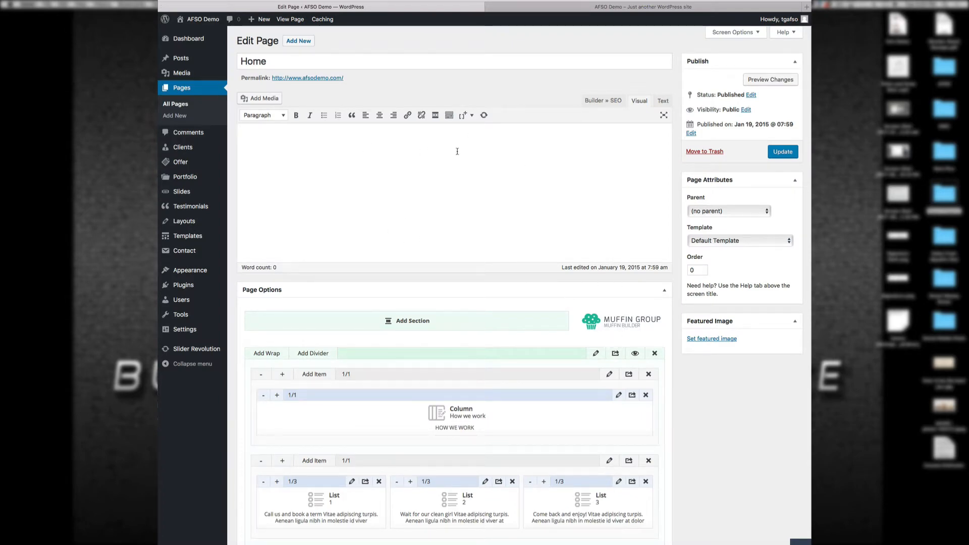
scroll(518, 323, down, 5)
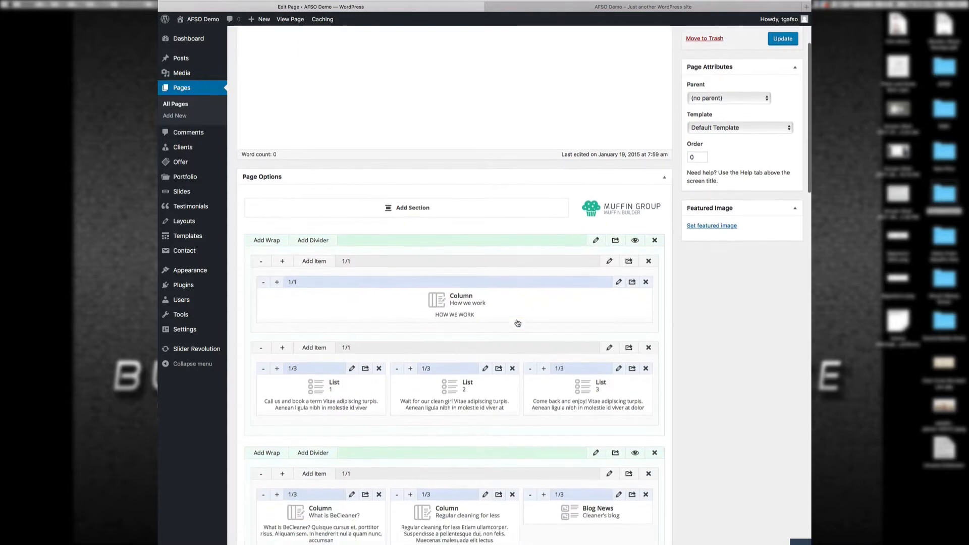
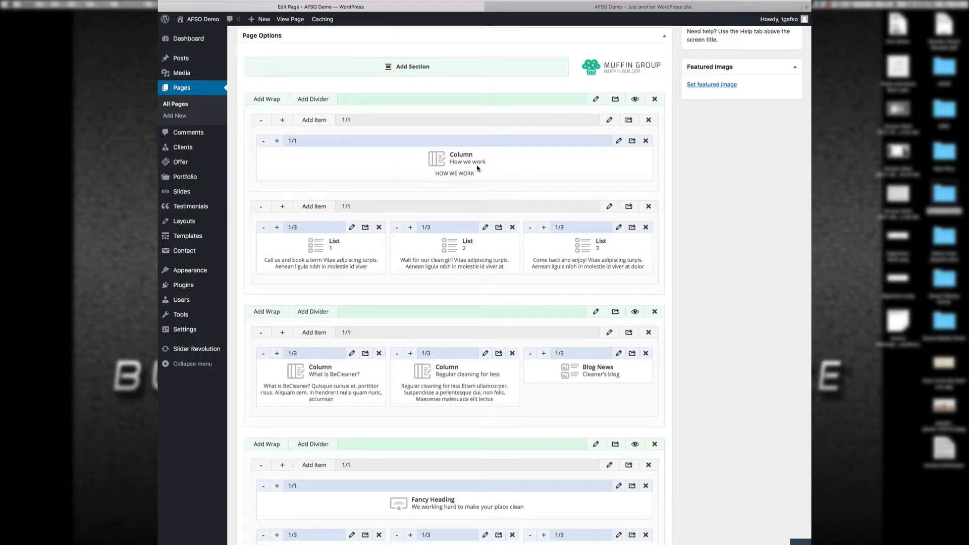
Step: Glance at the live homepage, then open the How we work column's settings in the Home editor
key(ctrl+Tab)
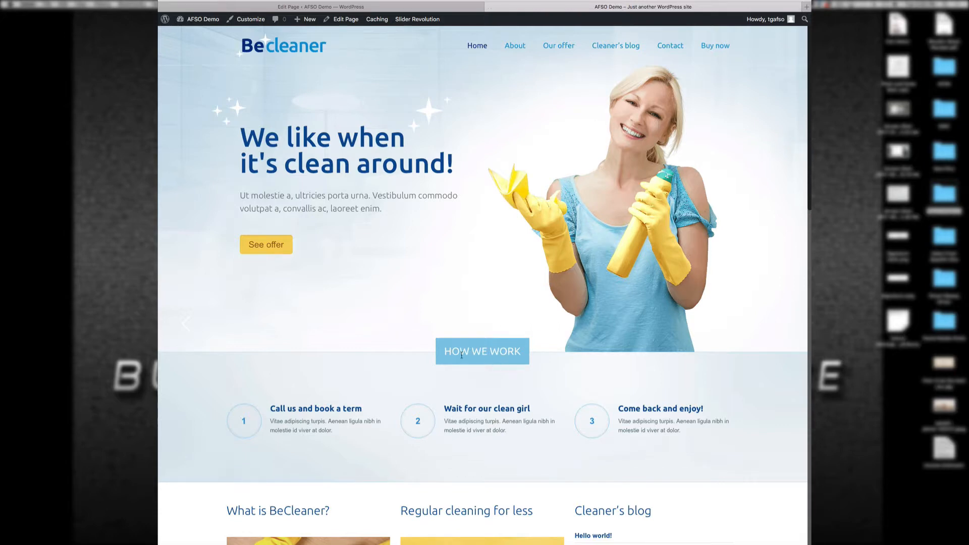
click(440, 11)
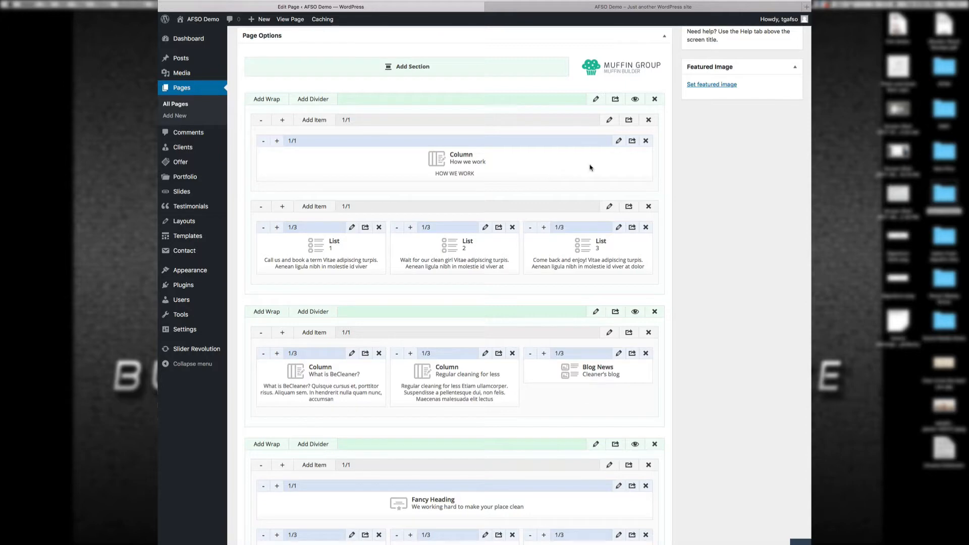
click(619, 142)
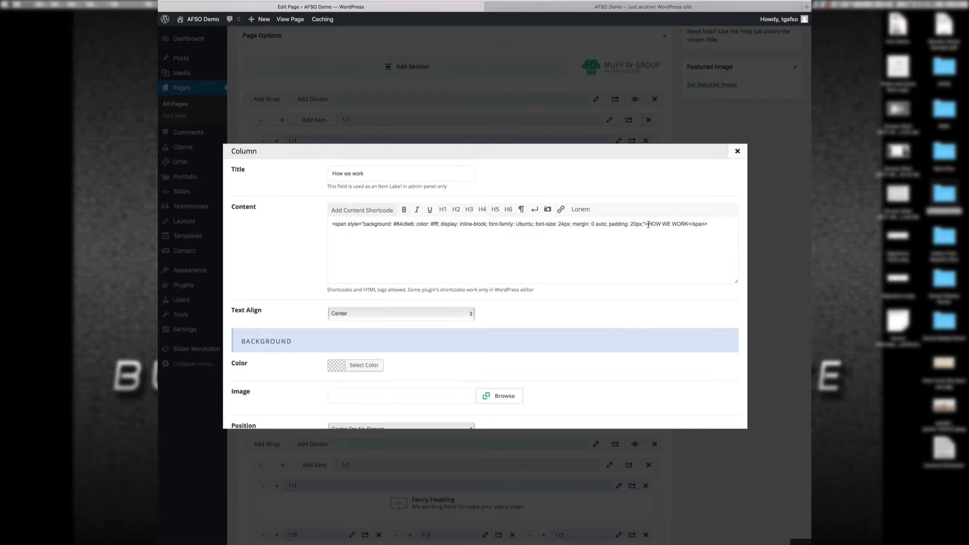
Step: Replace HOW WE WORK in the column's span with 'This is a demo' and save the column
drag(648, 224, 687, 225)
text(This is a demo)
scroll(700, 395, down, 10)
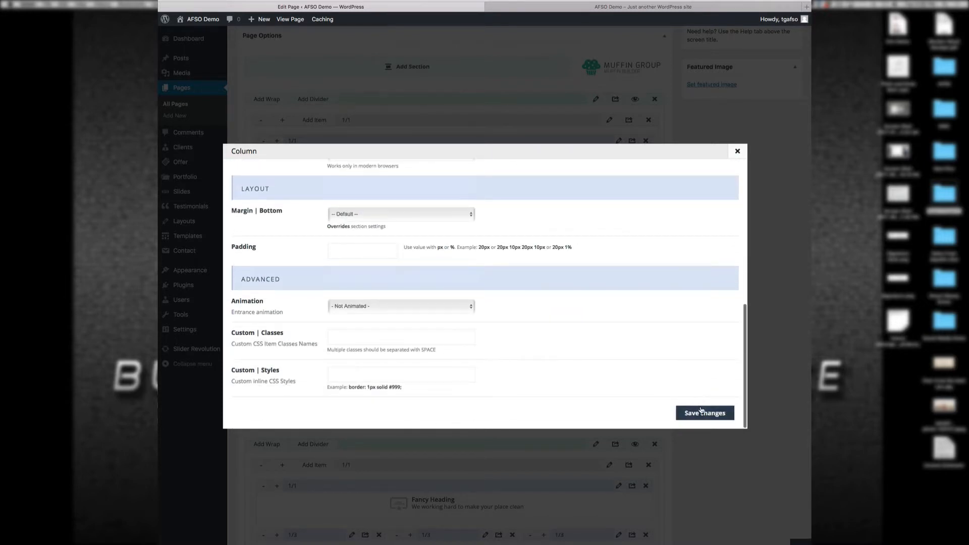
click(705, 413)
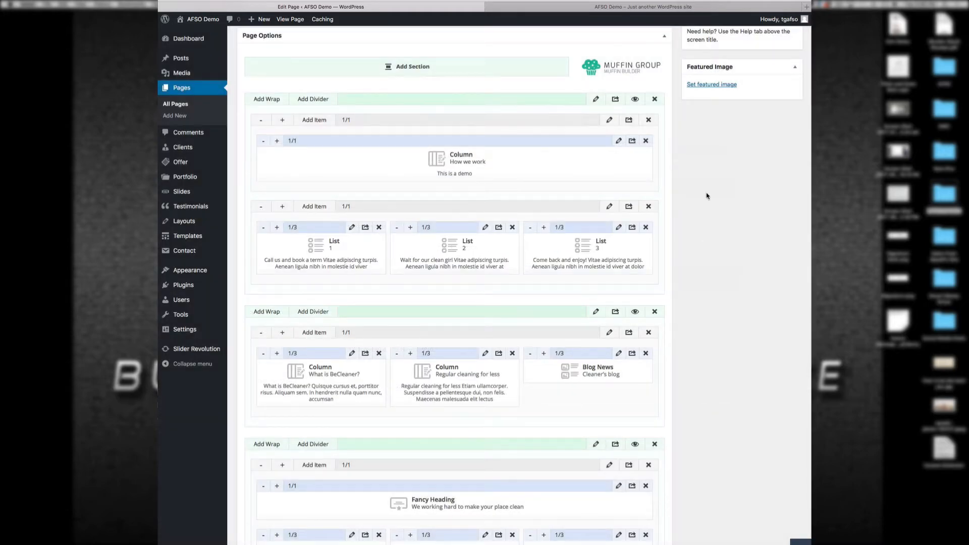
scroll(741, 208, up, 5)
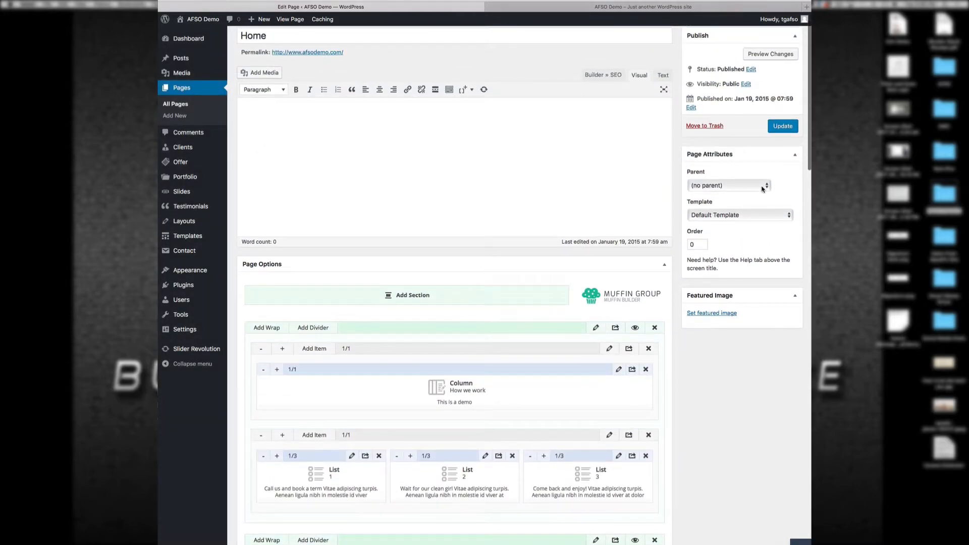
Step: Update the Home page and reload the live homepage to confirm 'This is a demo'
click(783, 130)
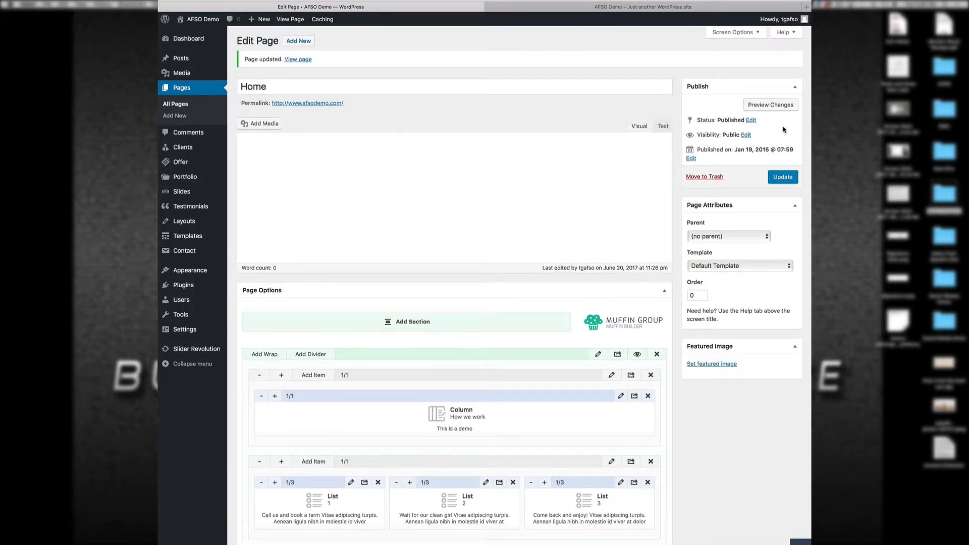
click(563, 8)
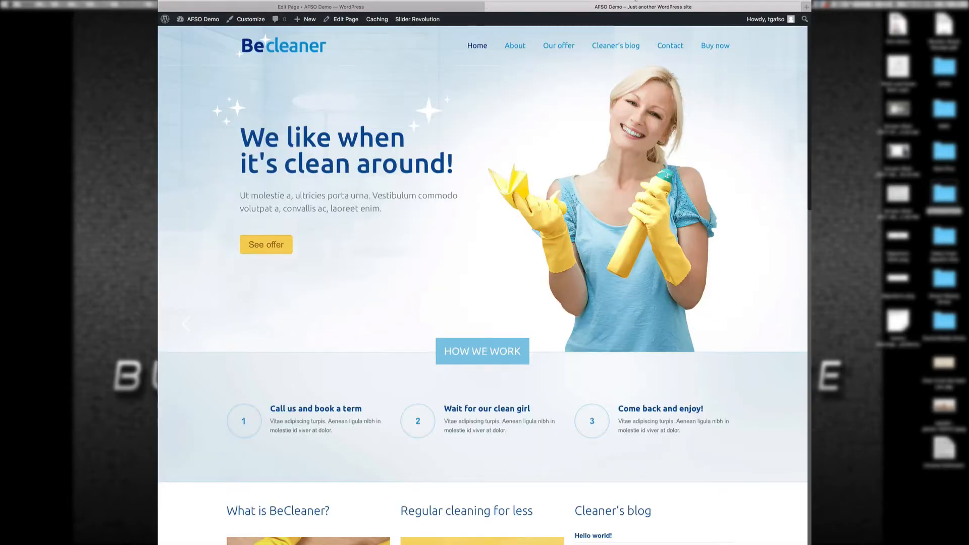
key(super+r)
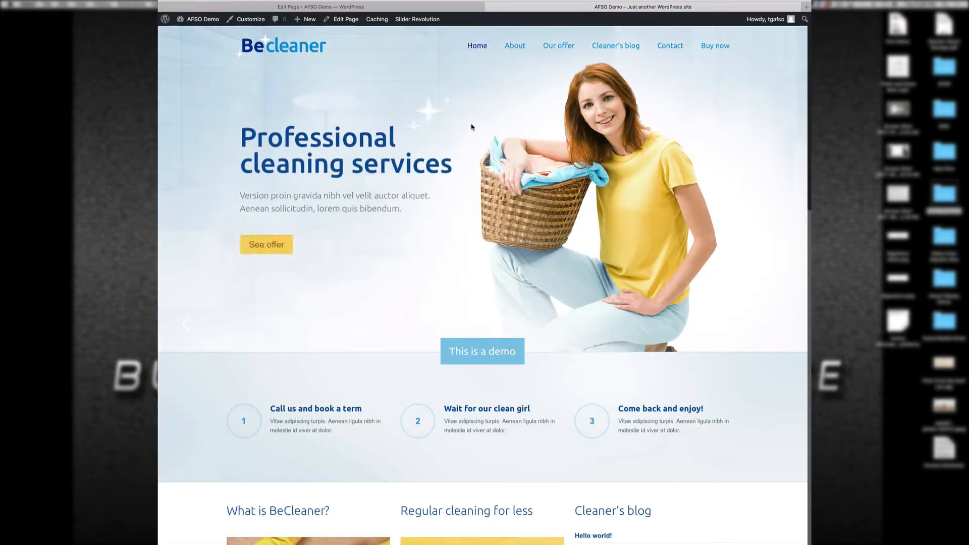
Step: Compare the Home builder layout with the live homepage again, ending back in the editor
click(442, 8)
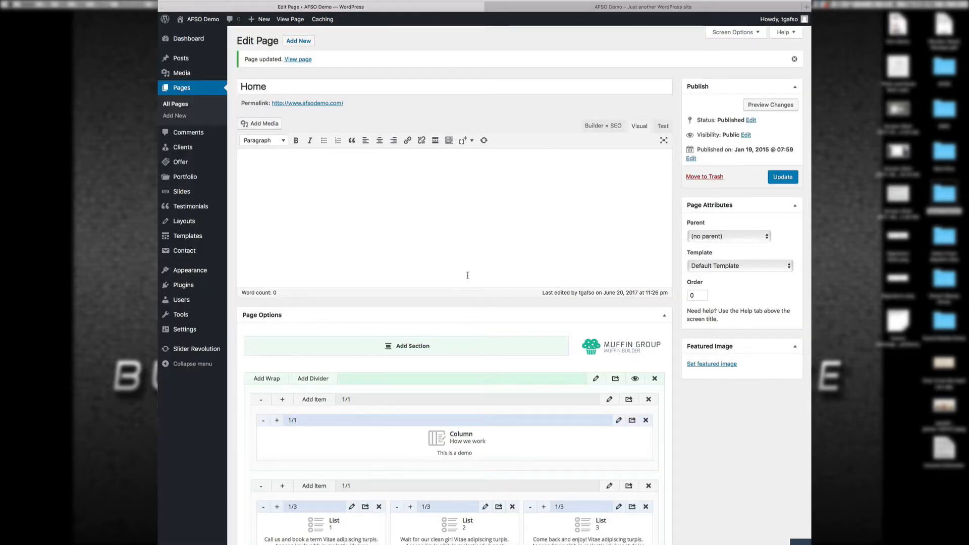
scroll(489, 363, down, 3)
scroll(491, 370, down, 2)
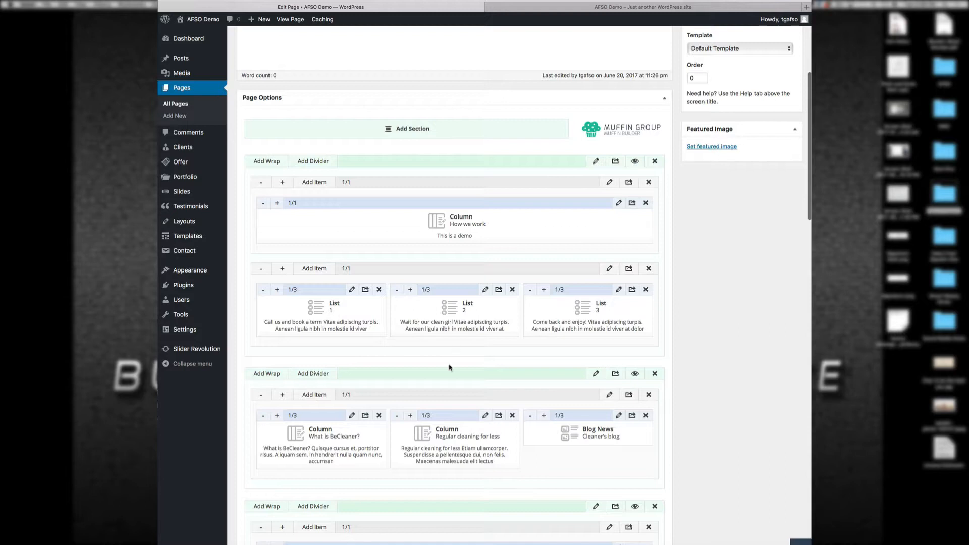
scroll(515, 397, down, 1)
scroll(514, 397, down, 1)
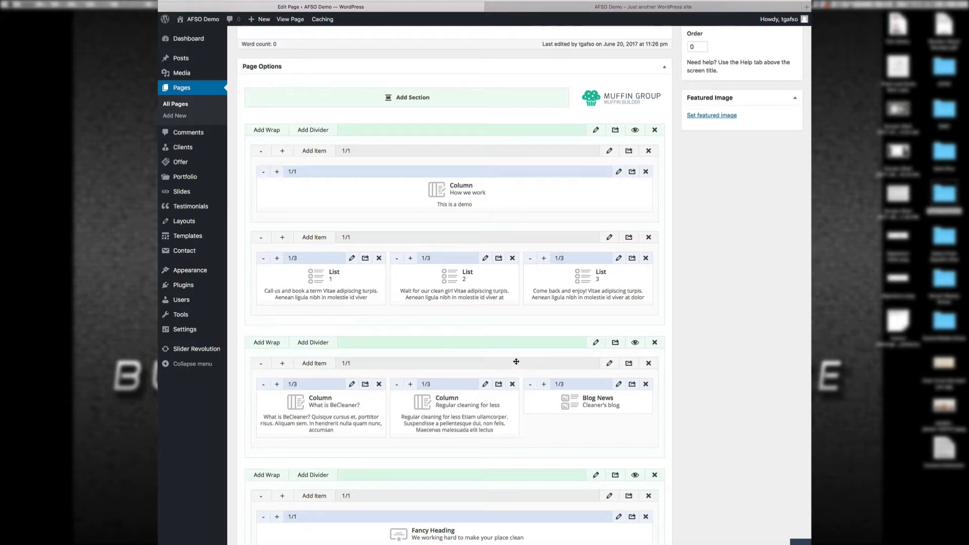
click(605, 10)
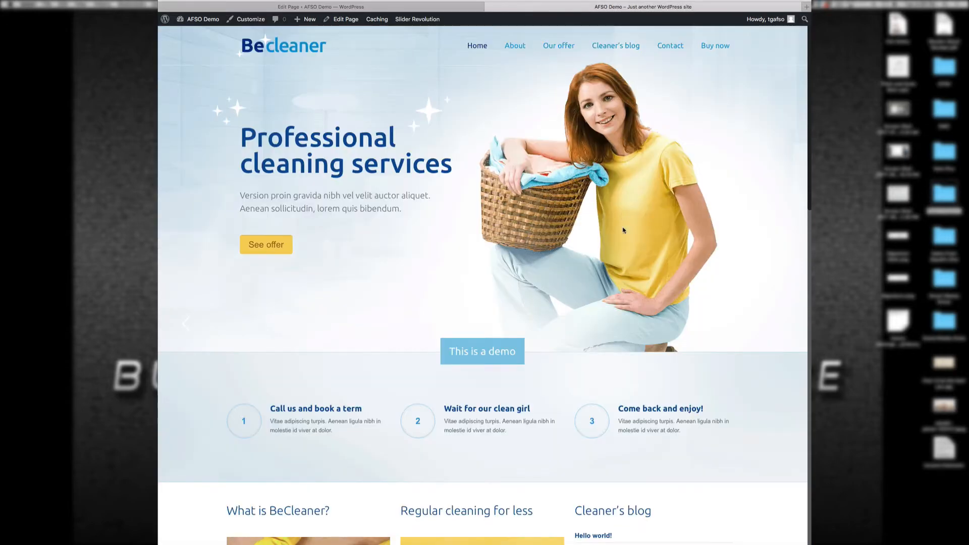
scroll(642, 298, down, 5)
scroll(642, 298, down, 2)
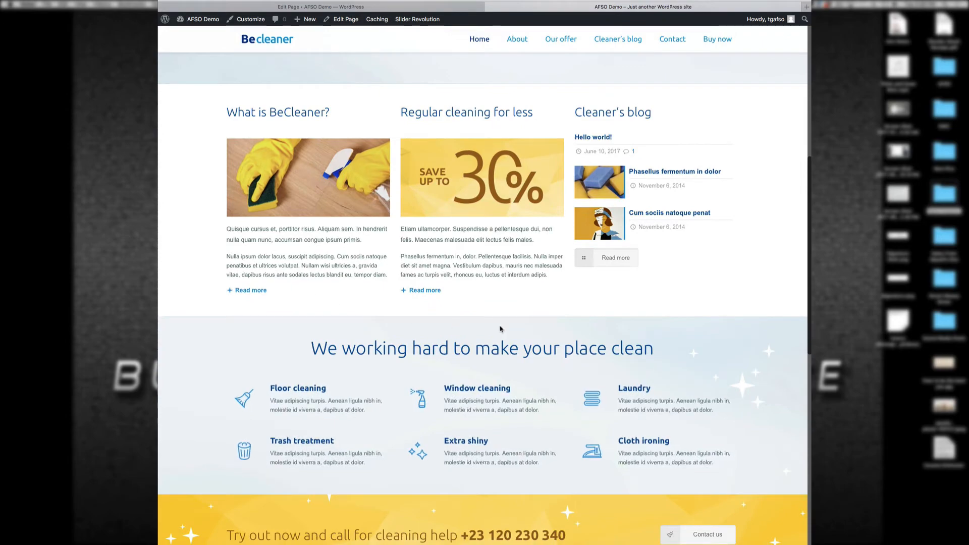
scroll(600, 236, up, 7)
scroll(599, 236, down, 8)
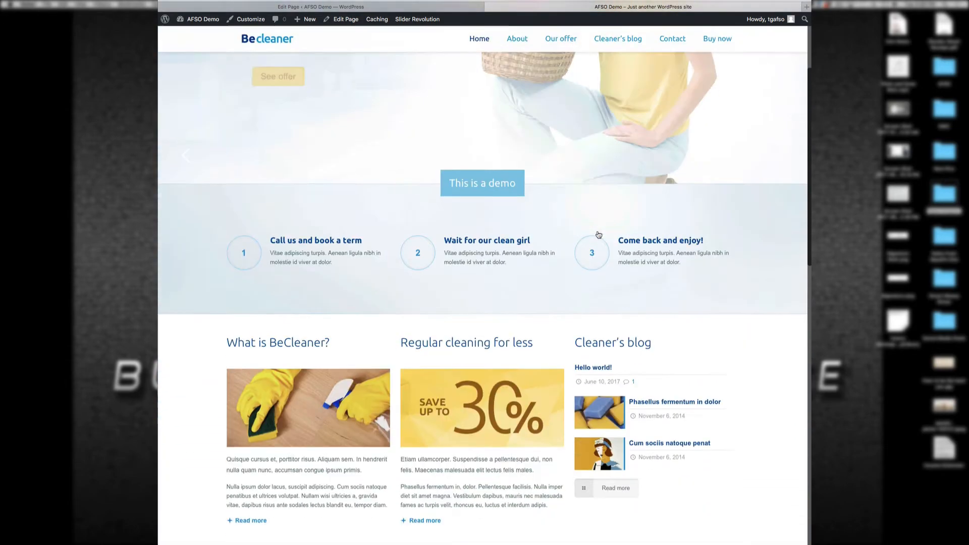
click(441, 9)
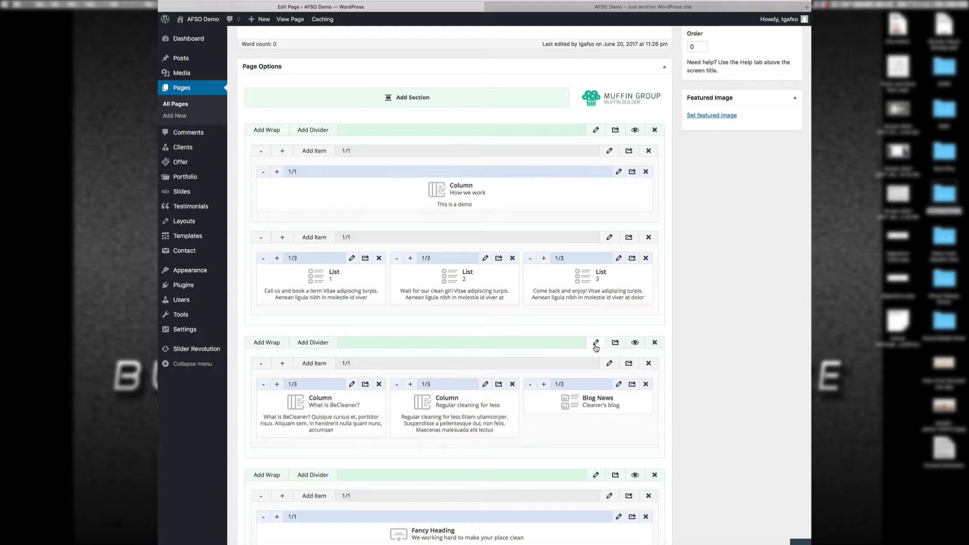
Step: Give the What is BeCleaner section a green #81d742 background, save it, and update the page
click(595, 343)
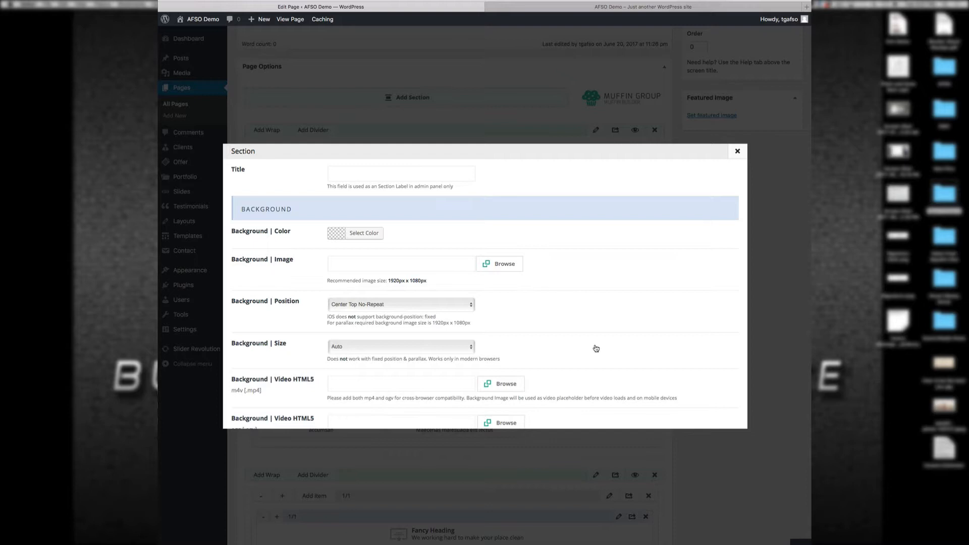
click(366, 234)
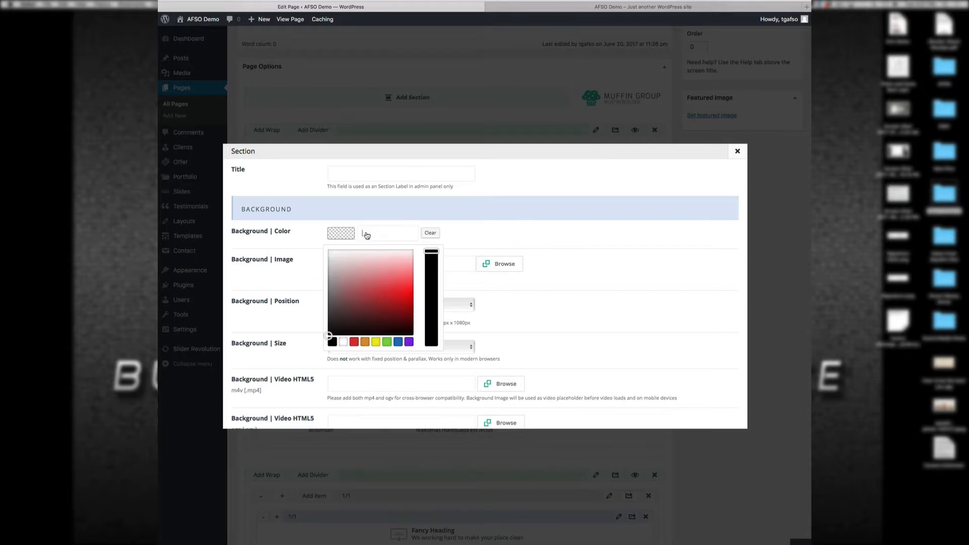
click(387, 344)
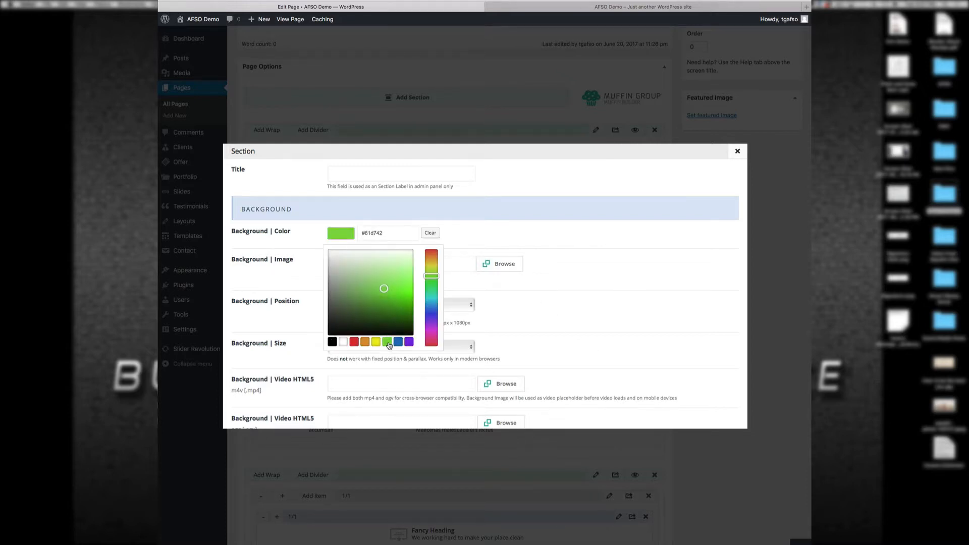
click(650, 241)
scroll(636, 276, down, 1)
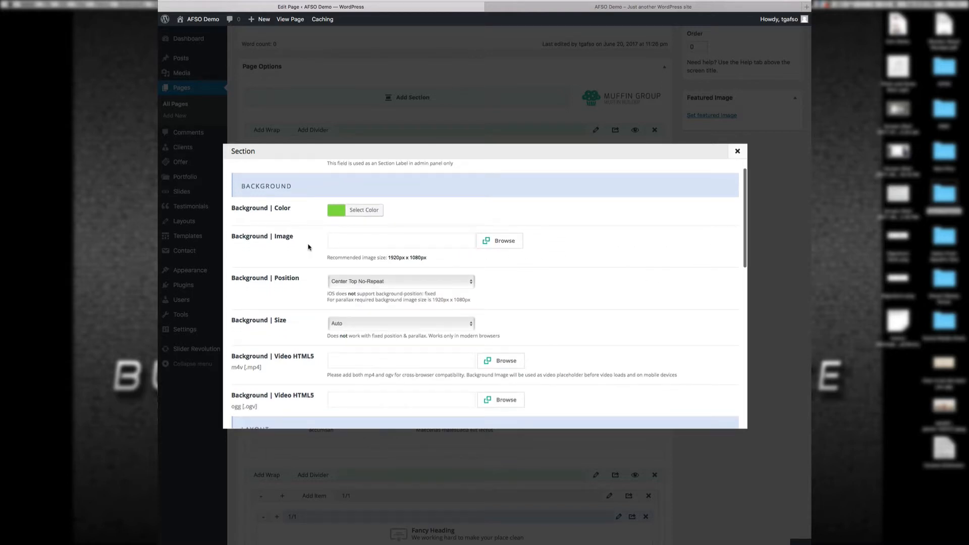
scroll(648, 295, down, 5)
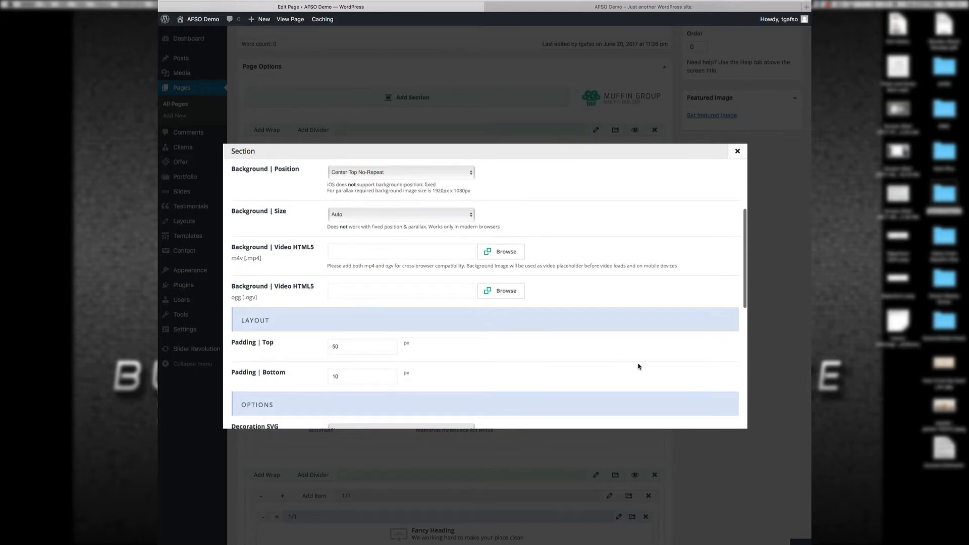
scroll(645, 356, down, 2)
scroll(645, 355, down, 4)
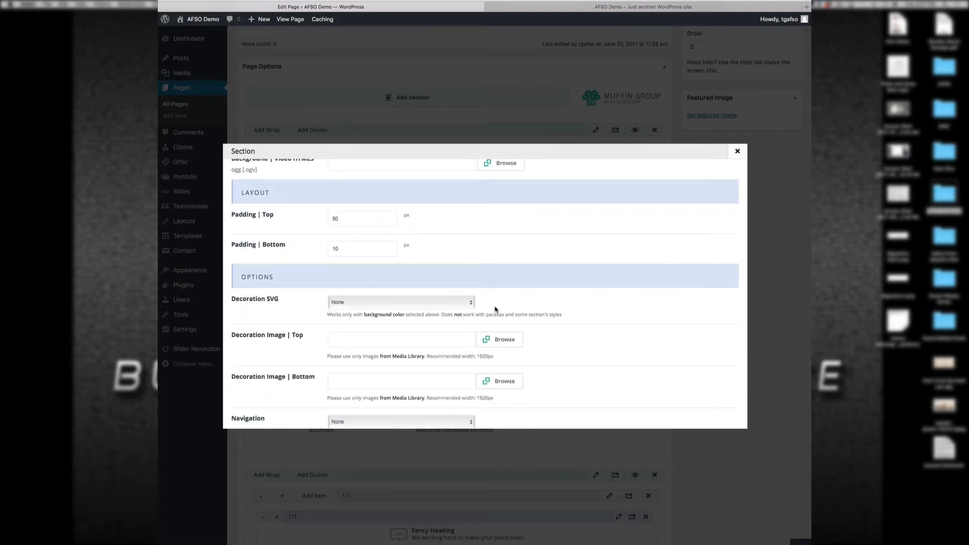
scroll(495, 309, down, 9)
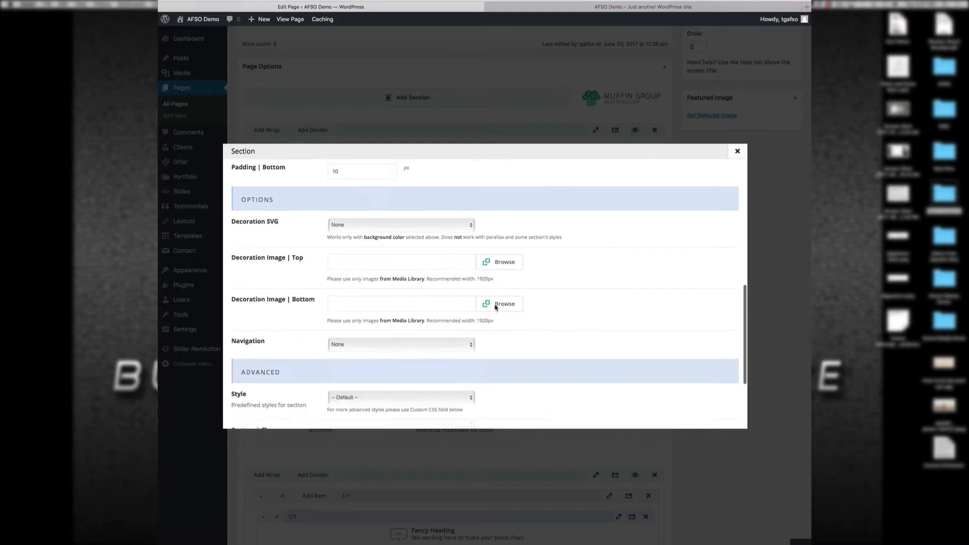
click(705, 413)
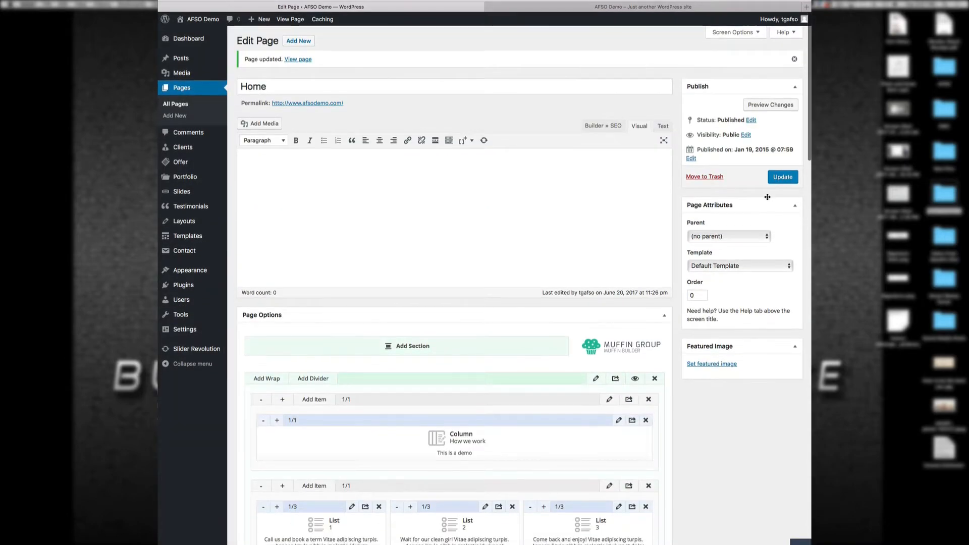
click(782, 178)
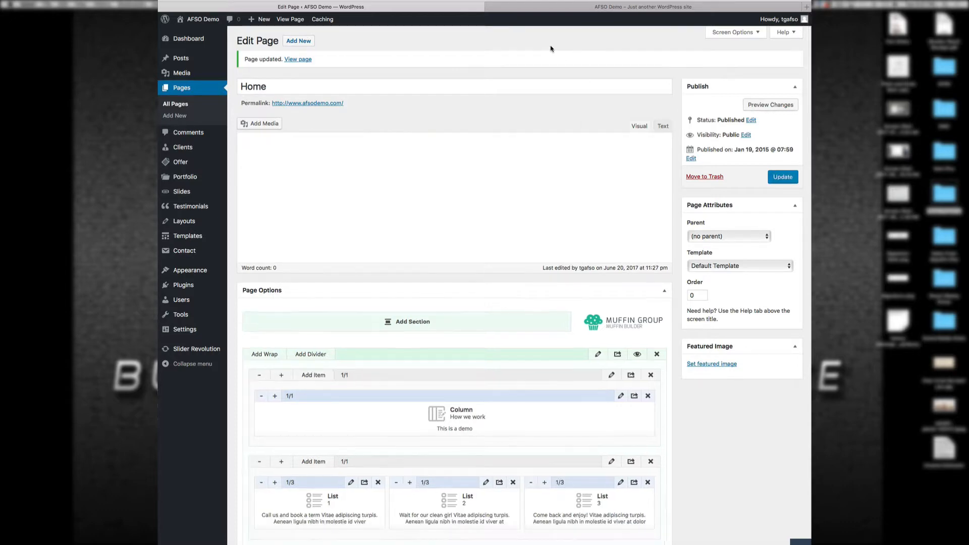
click(546, 10)
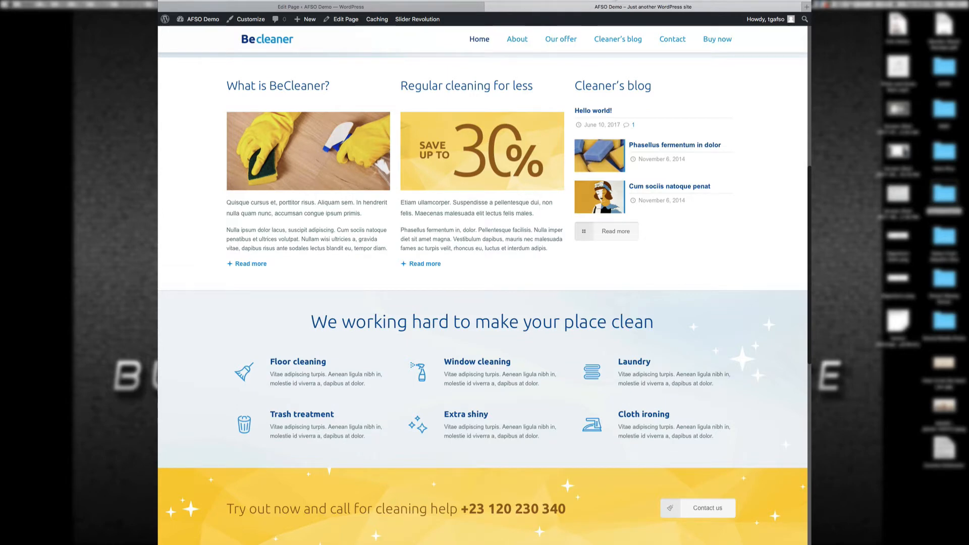
key(super+r)
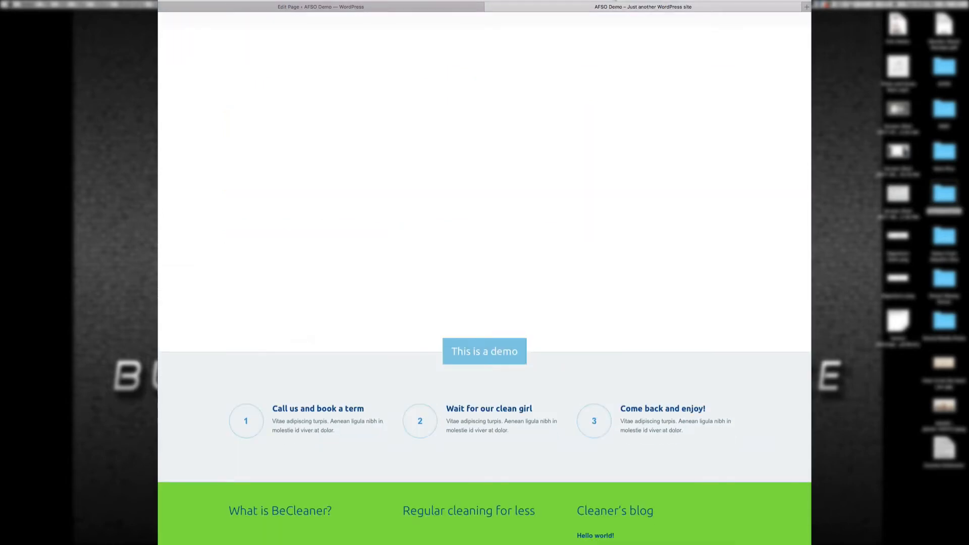
scroll(578, 233, down, 15)
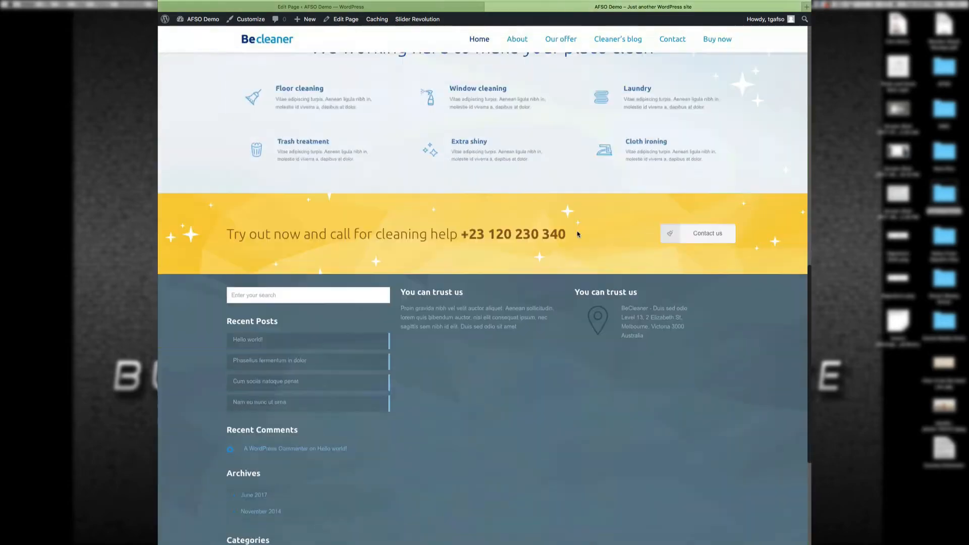
scroll(580, 258, up, 6)
scroll(581, 259, up, 8)
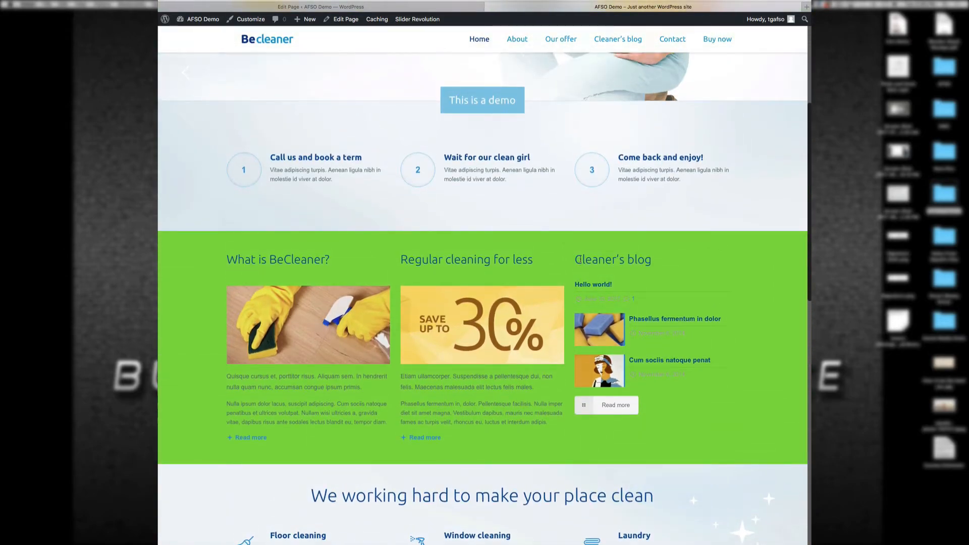
click(449, 8)
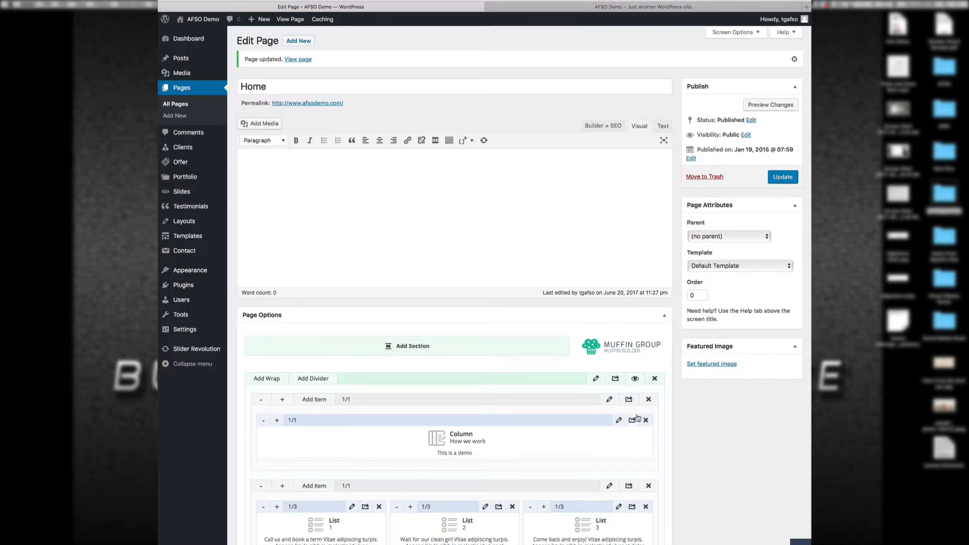
scroll(659, 480, down, 4)
scroll(658, 481, down, 5)
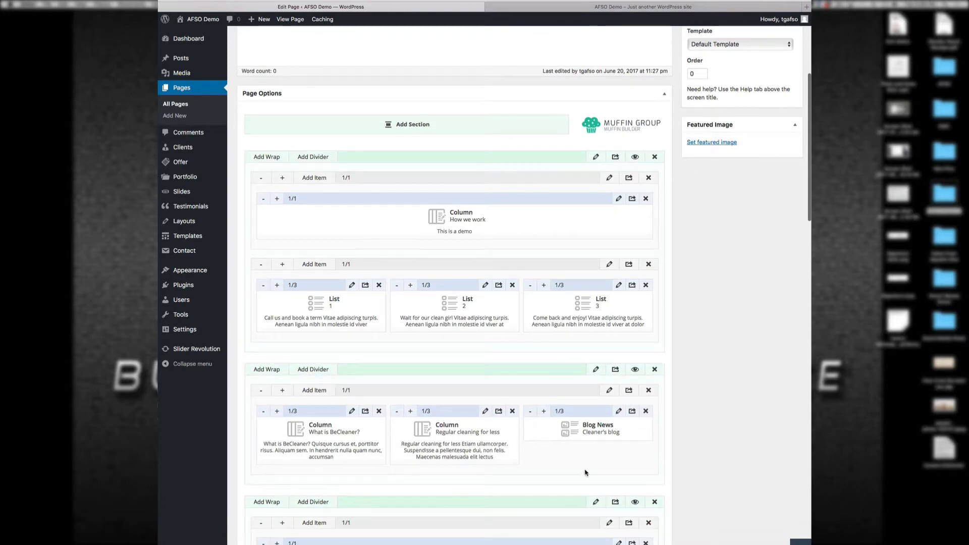
click(626, 4)
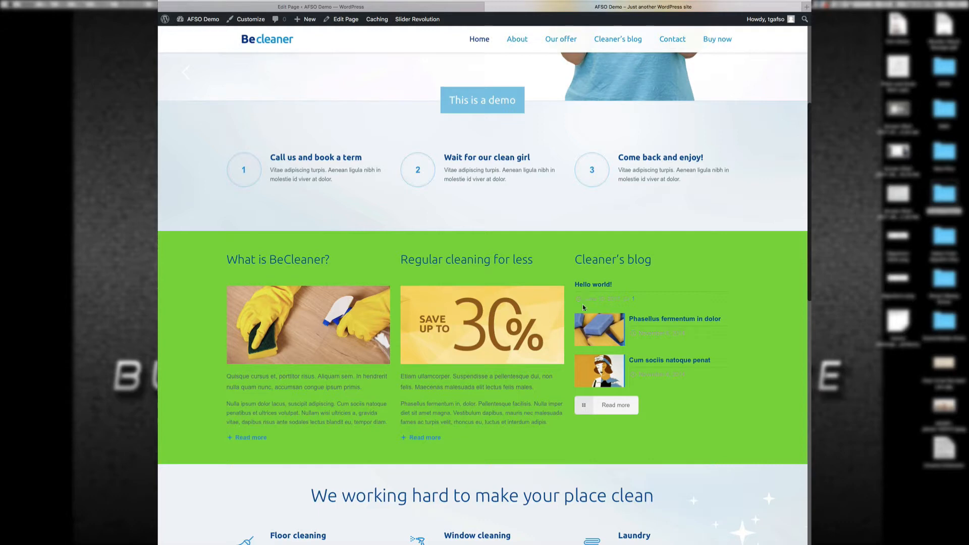
scroll(586, 344, down, 6)
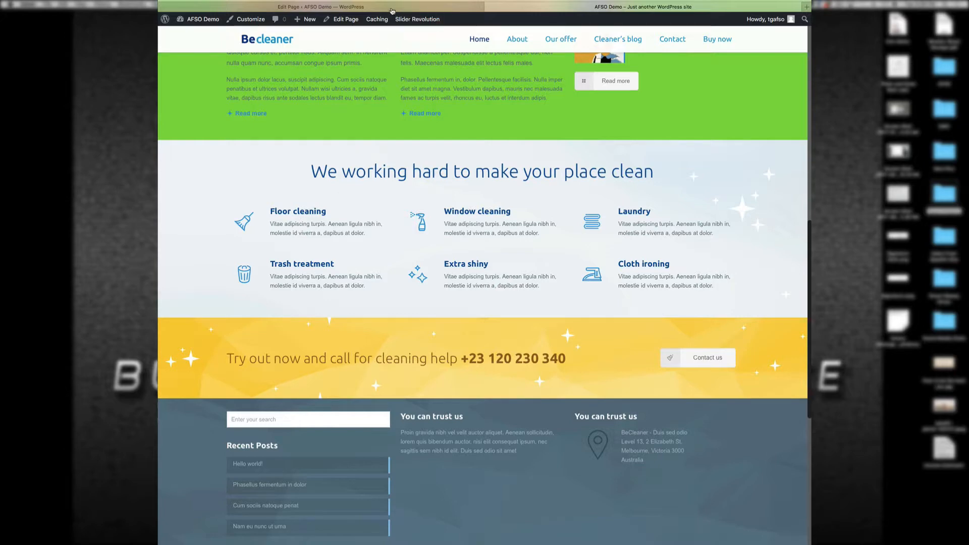
click(393, 8)
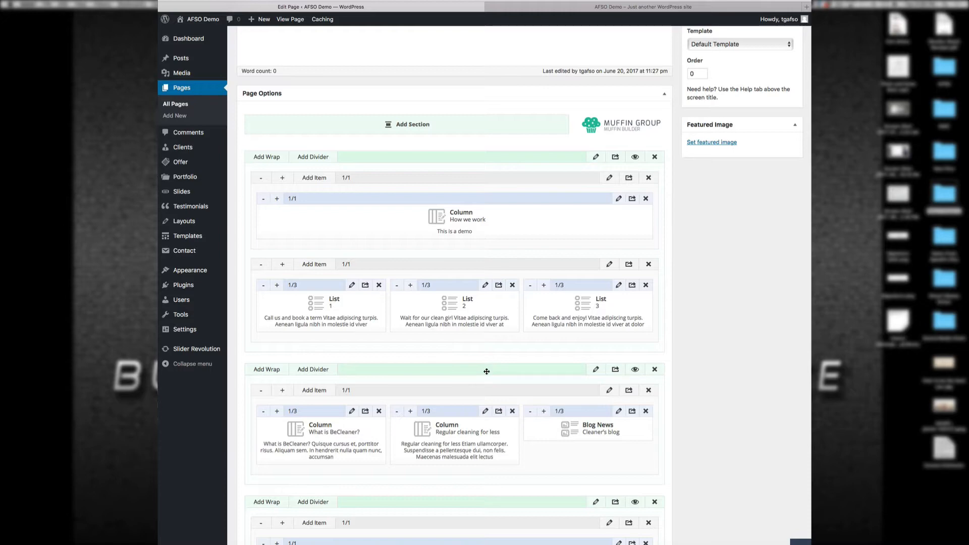
Step: Move the What is BeCleaner wrap below the services wrap and update the Home page
drag(487, 372, 488, 512)
scroll(656, 484, down, 3)
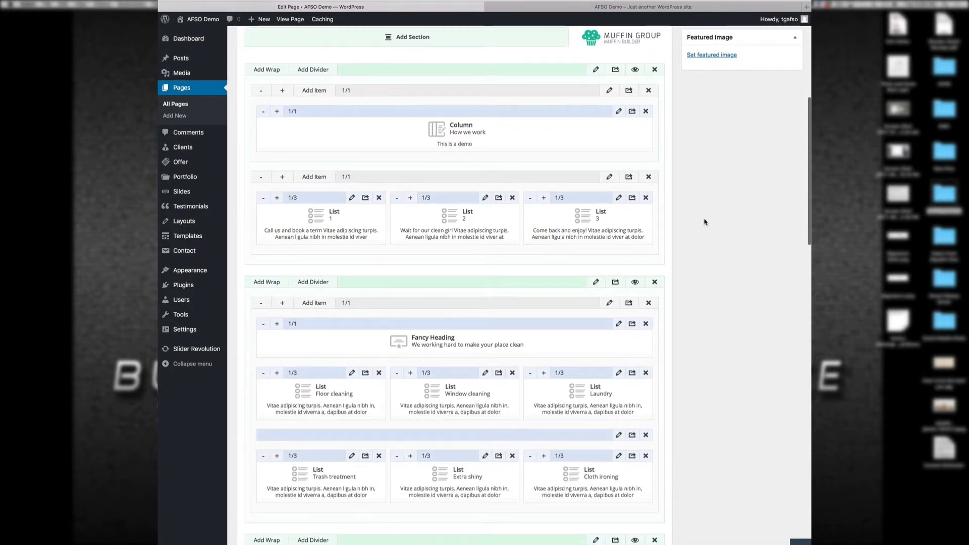
scroll(704, 222, up, 5)
click(780, 51)
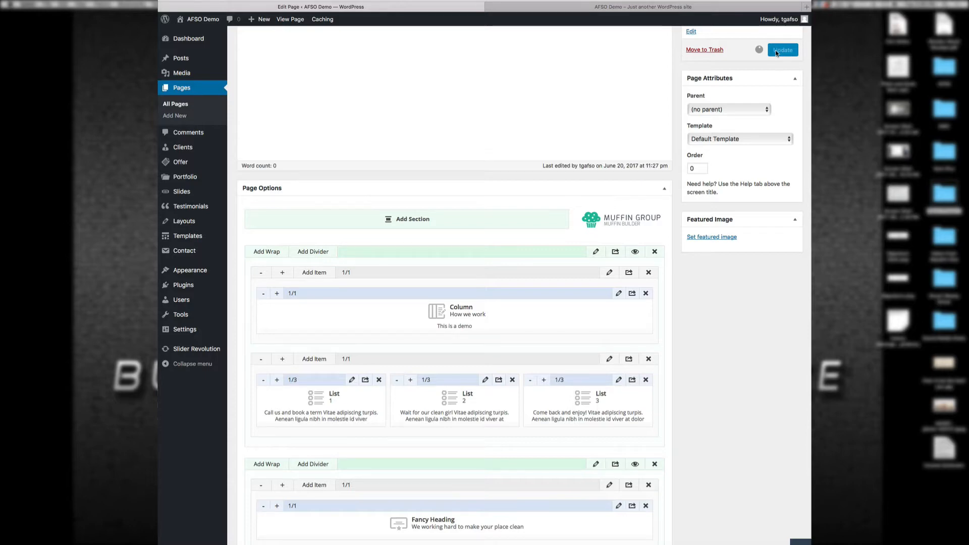
Step: Reload the live site to confirm the new section order, then return to the editor
click(590, 6)
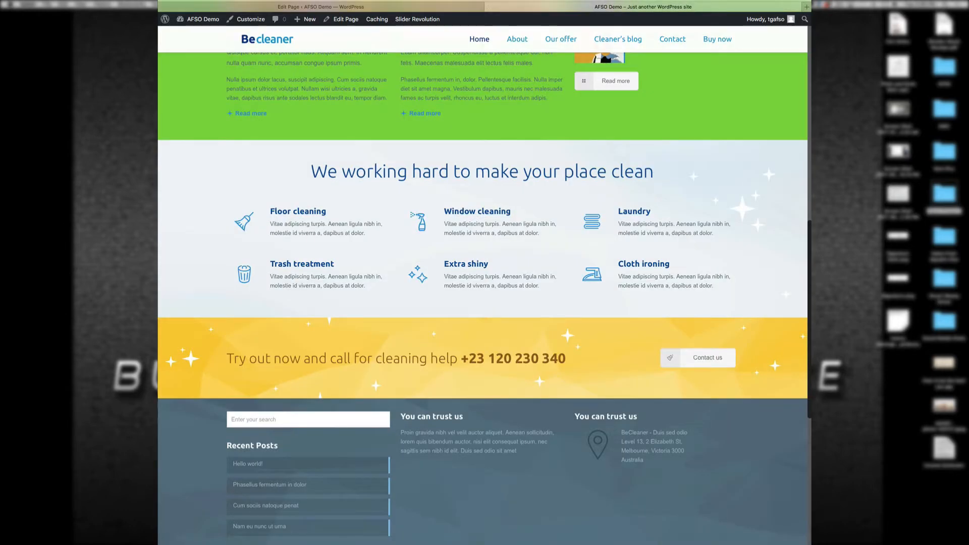
key(super+r)
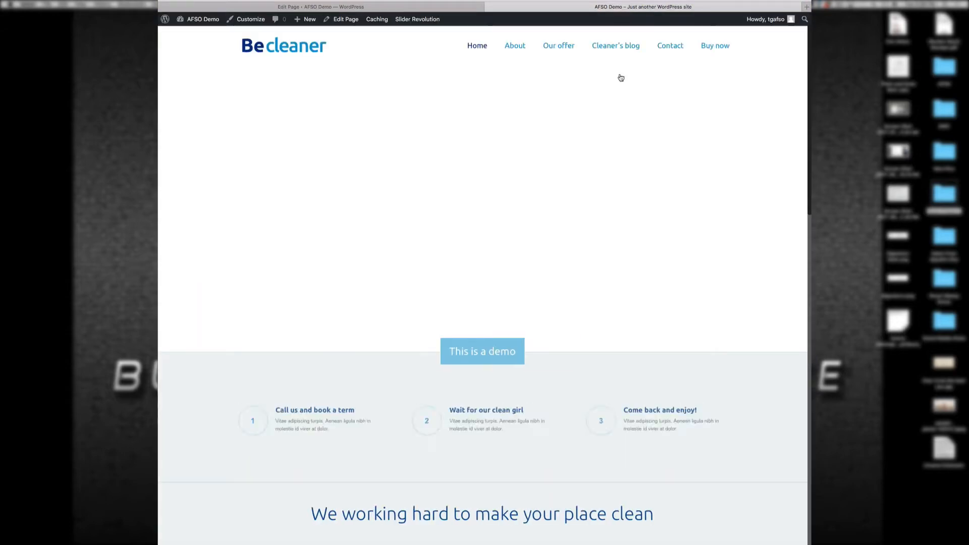
scroll(652, 265, down, 15)
scroll(653, 265, up, 10)
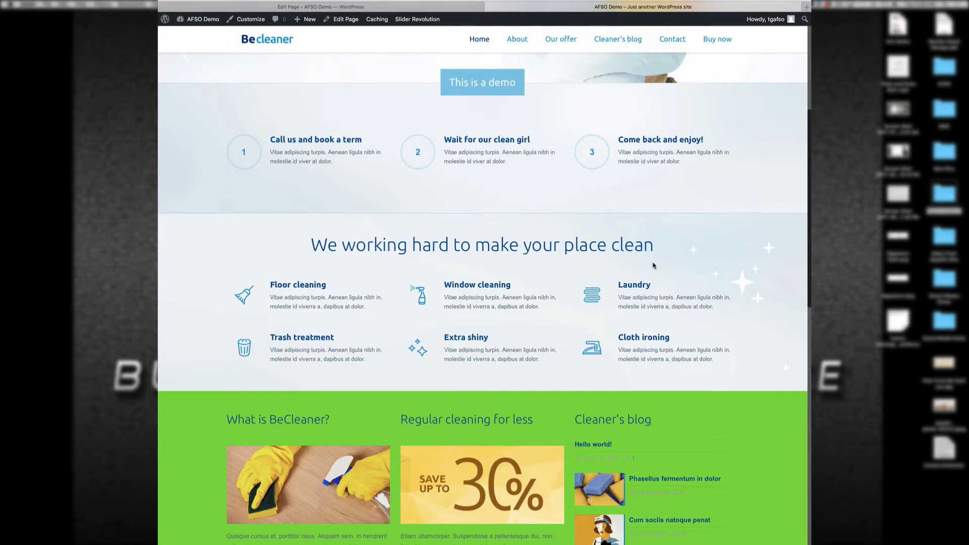
click(412, 6)
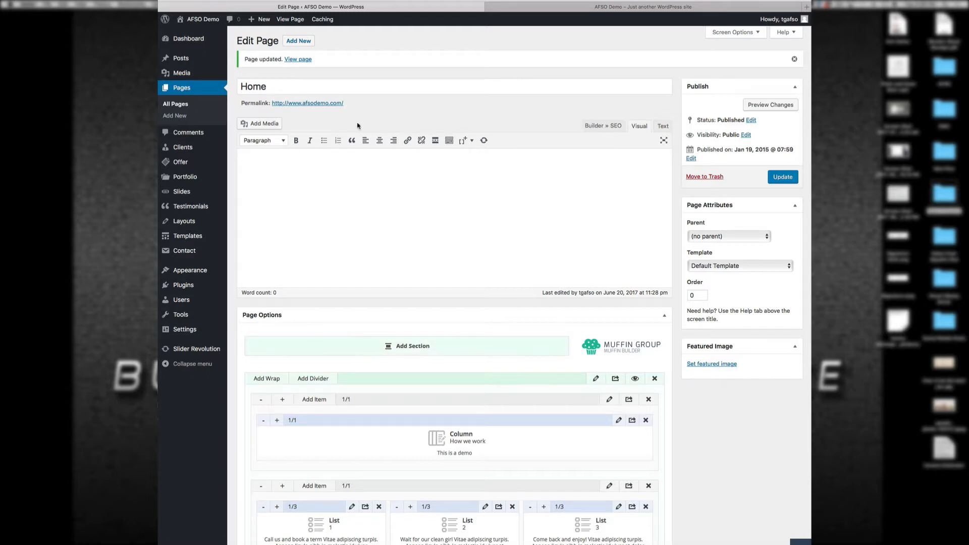
Step: Create a new page titled 'Test' and add an empty section to its Muffin Builder
click(188, 87)
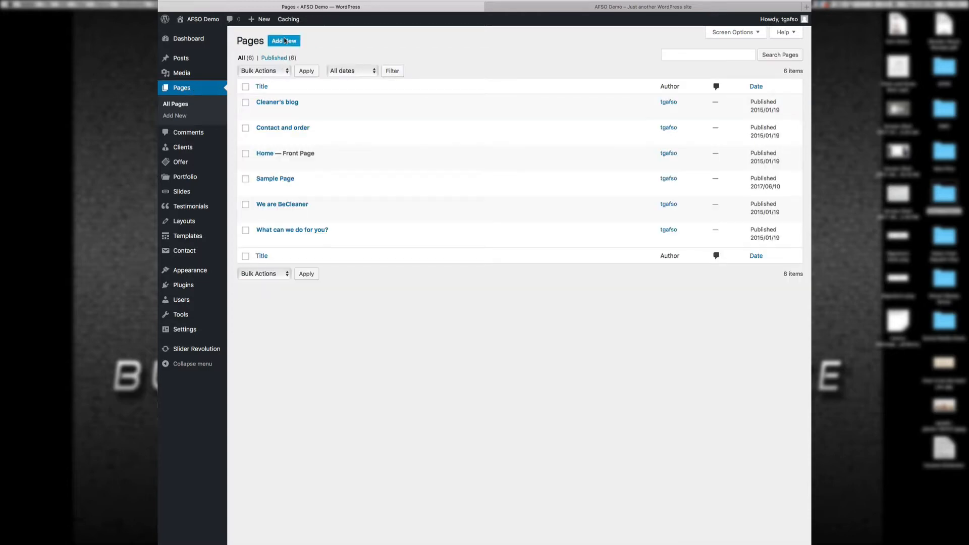
click(285, 40)
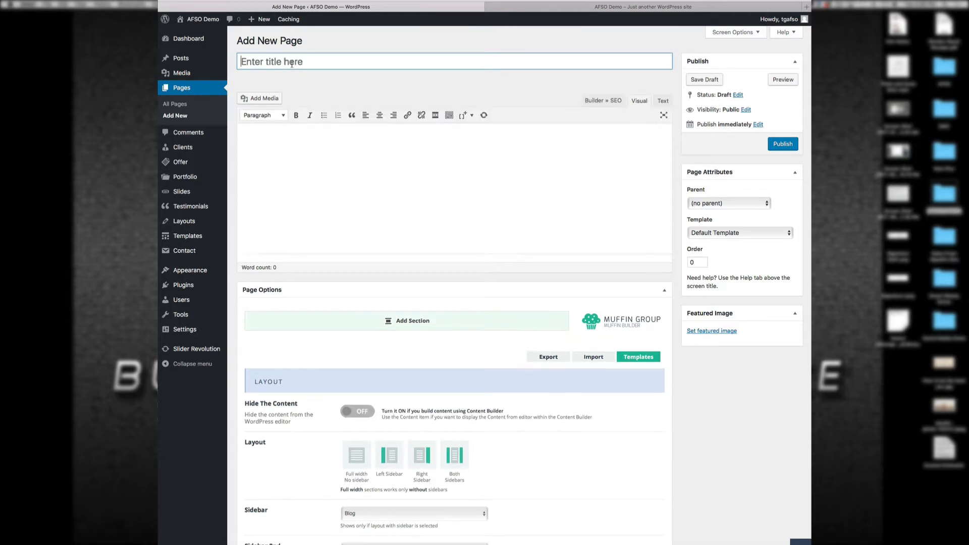
click(292, 63)
text(Test)
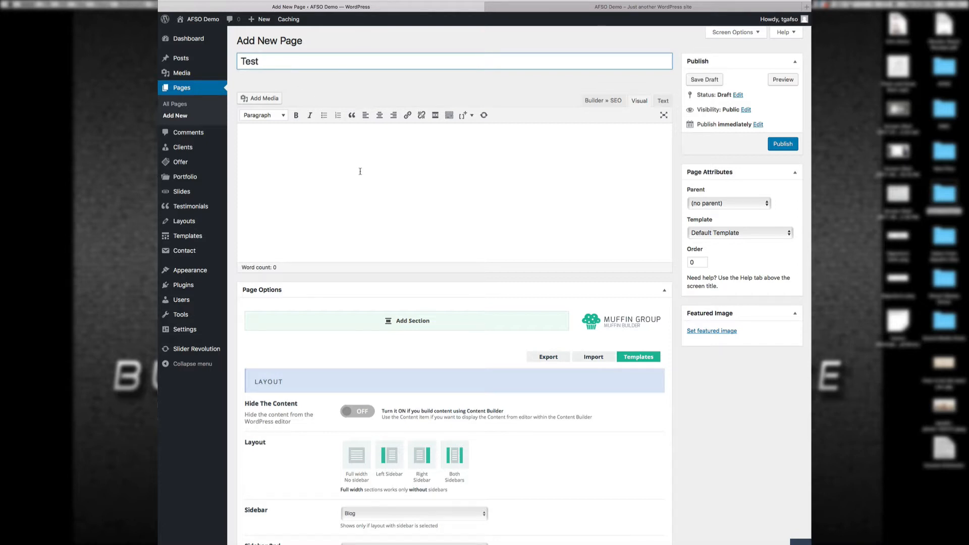
scroll(604, 476, down, 3)
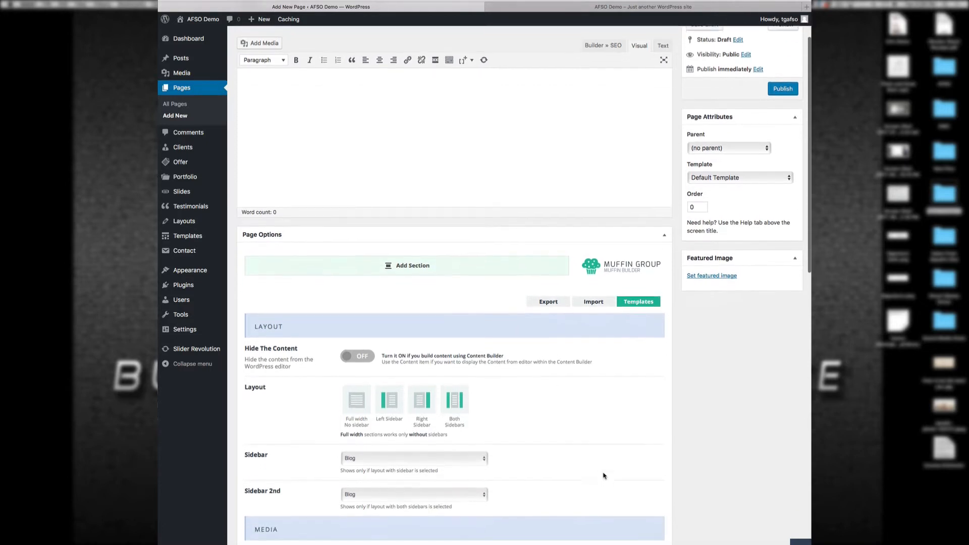
click(450, 266)
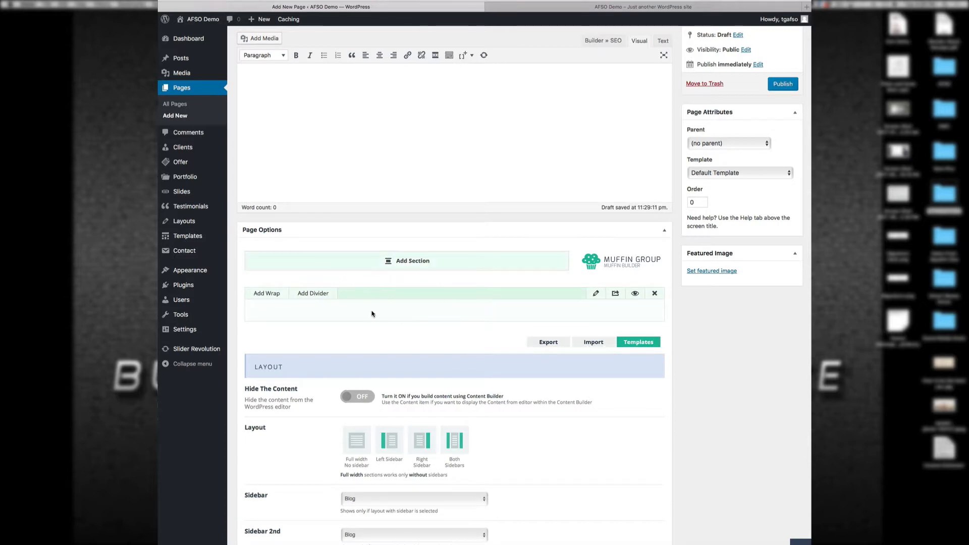
Step: Add a wrap to the Test page's section and place a Column item in it
click(270, 298)
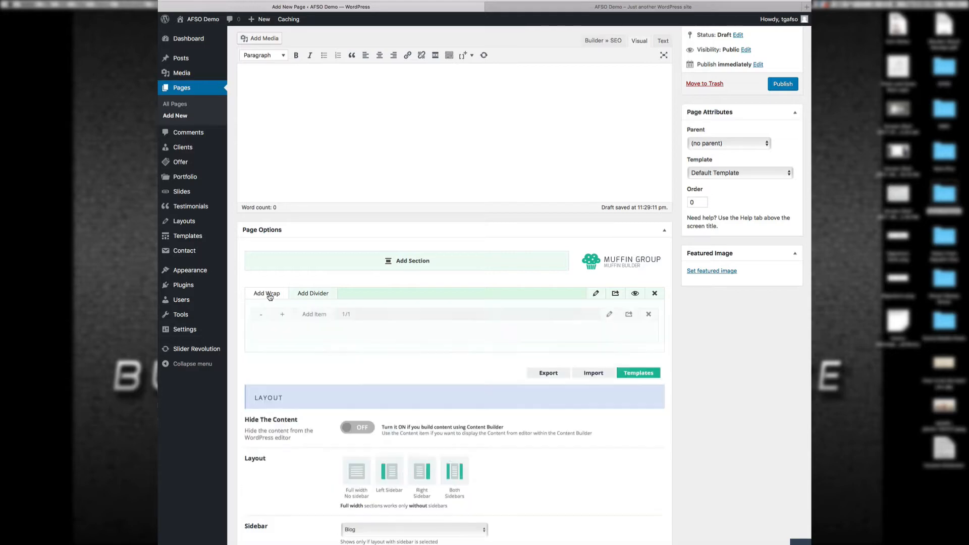
click(310, 317)
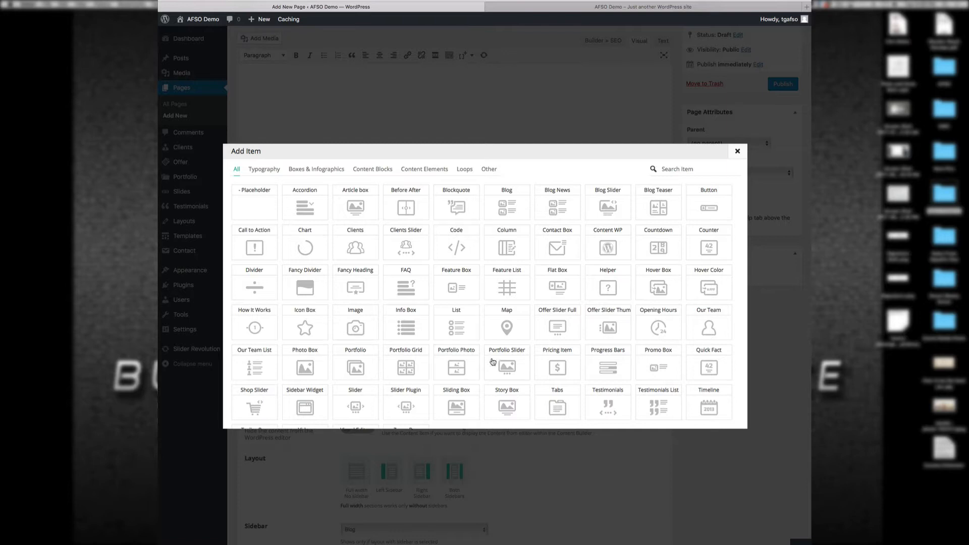
scroll(512, 357, down, 2)
scroll(512, 358, up, 2)
click(507, 247)
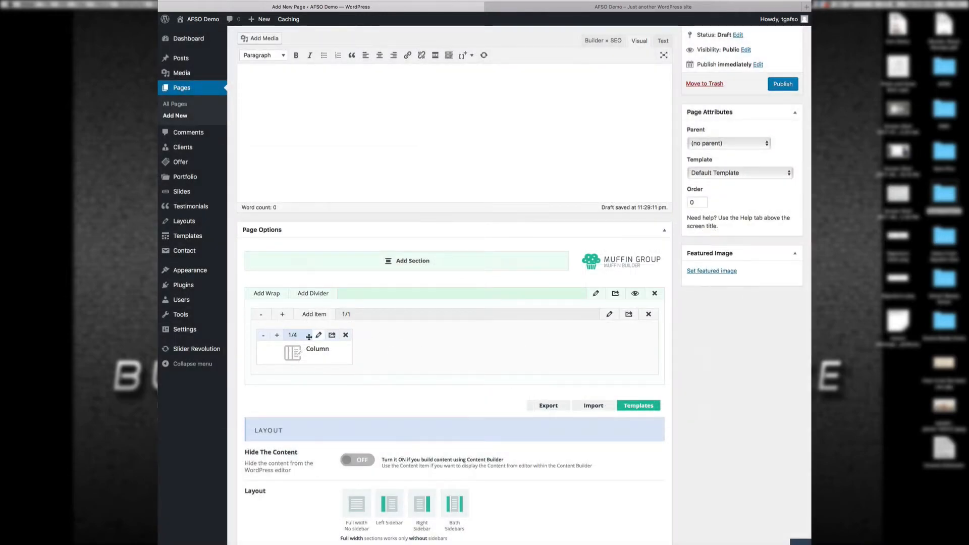
Step: Widen the Column item step by step to the full 1/1 width
click(279, 339)
click(279, 339)
click(277, 336)
click(277, 336)
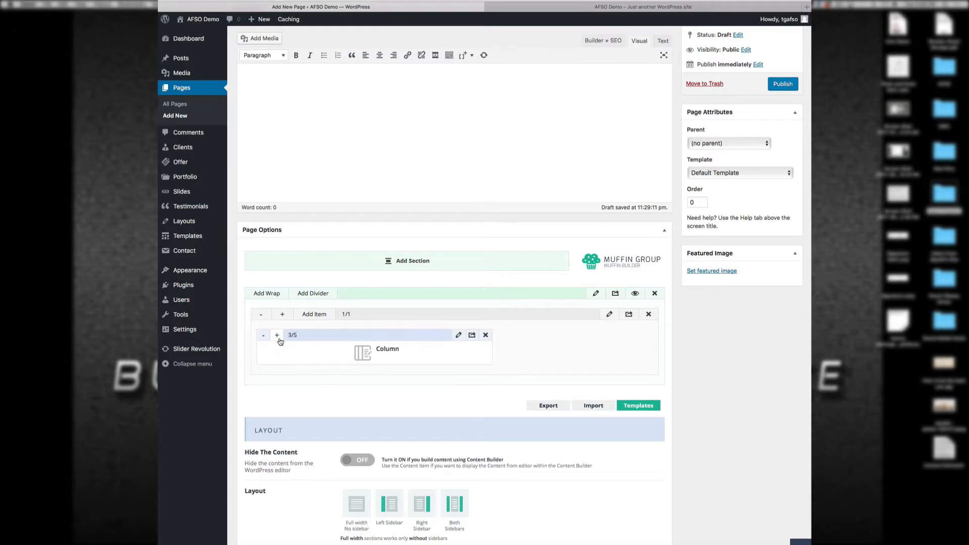
click(278, 336)
click(277, 336)
click(278, 336)
click(277, 336)
click(277, 336)
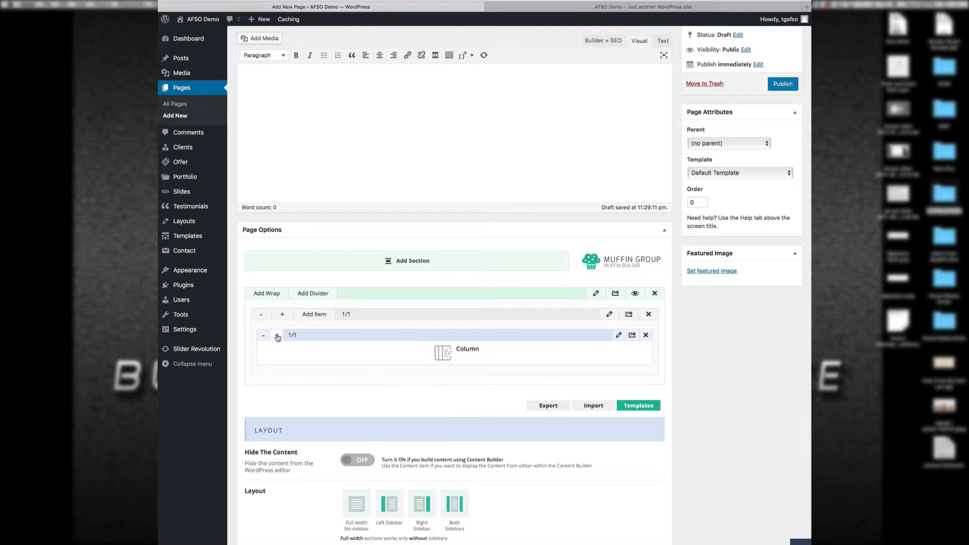
Step: Title the Column item 'test' with an h1 heading 'Hello this is a demo by TG', and save
click(619, 335)
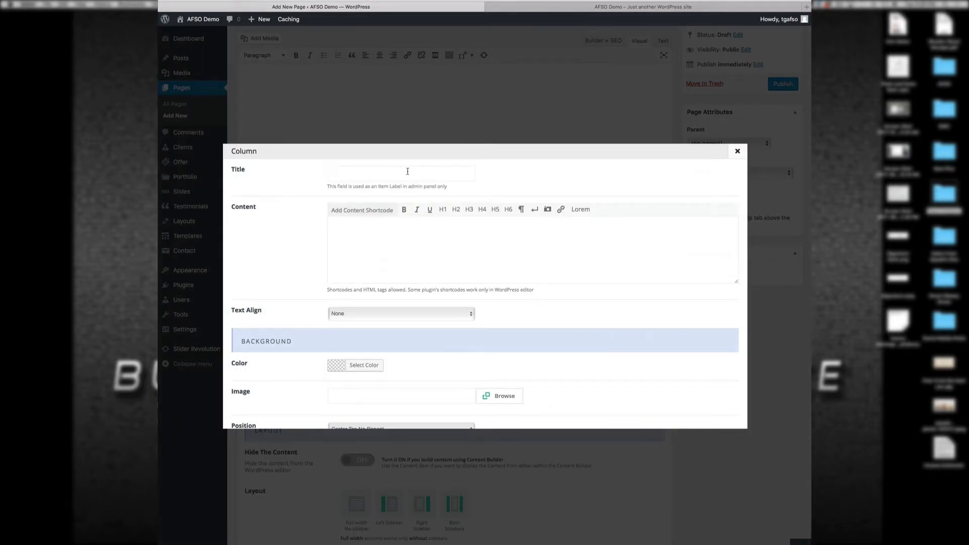
click(407, 171)
text(test)
text(Hello )
text(this is a )
text(demo )
text(by TG)
scroll(455, 233, down, 3)
scroll(455, 234, up, 3)
text(<h1>)
text(h1)
scroll(632, 249, down, 10)
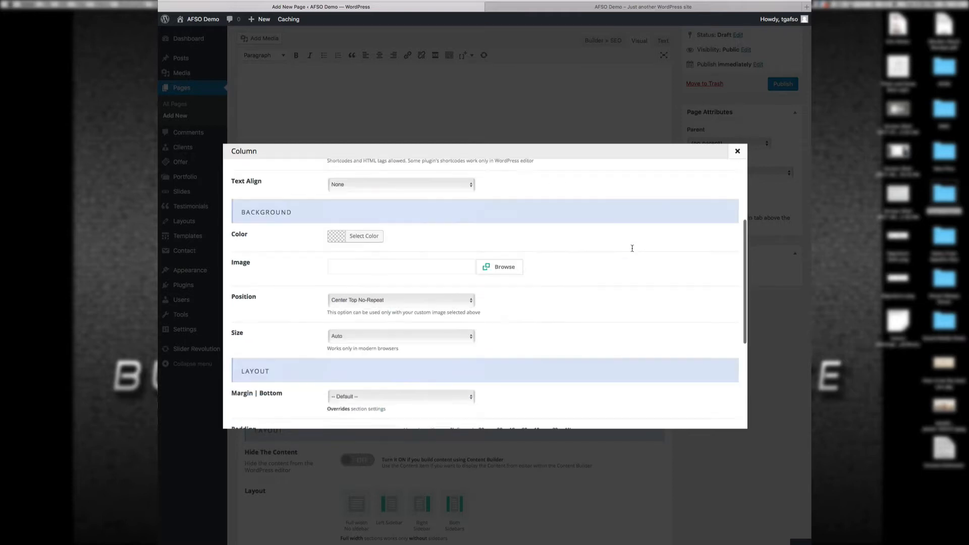
click(705, 414)
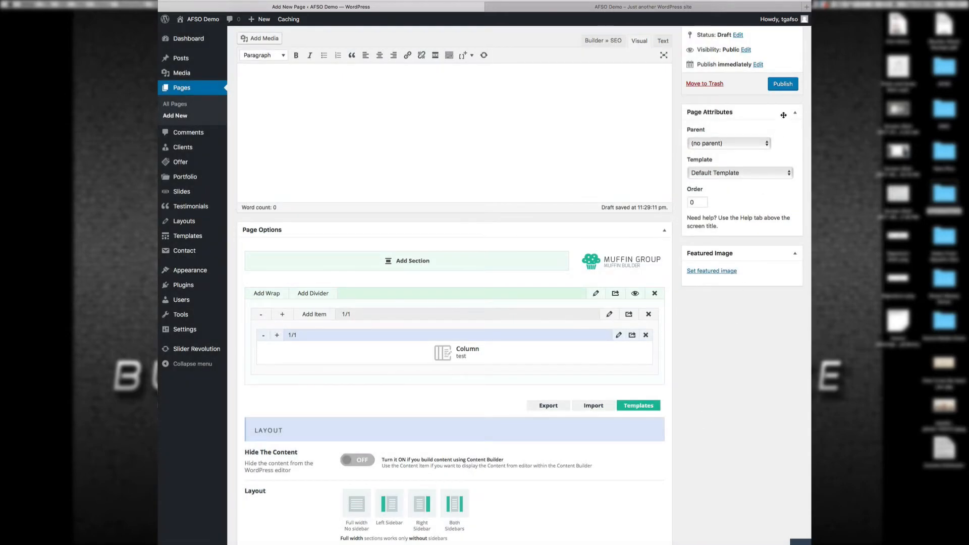
Step: Publish the Test page and check its live view in a new tab, then close it
click(783, 86)
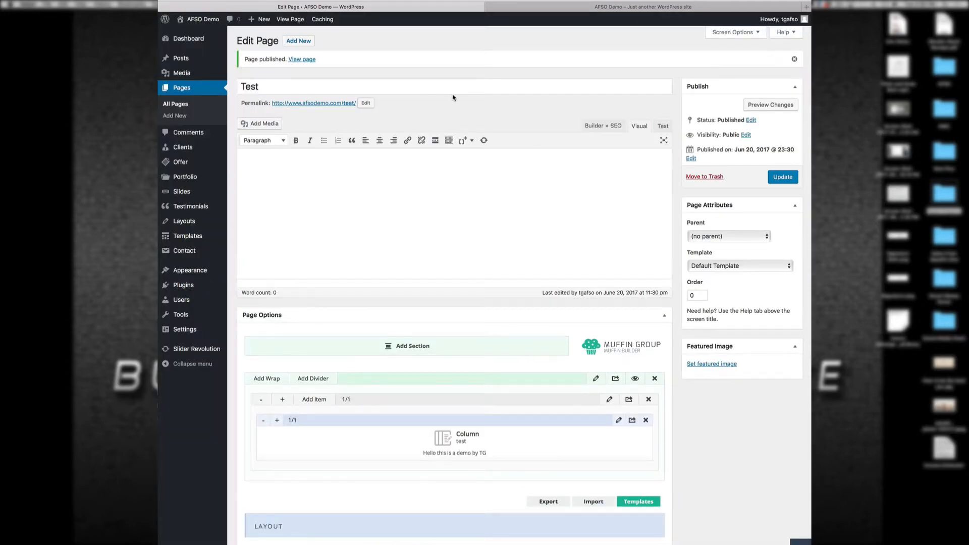
right_click(305, 62)
click(320, 64)
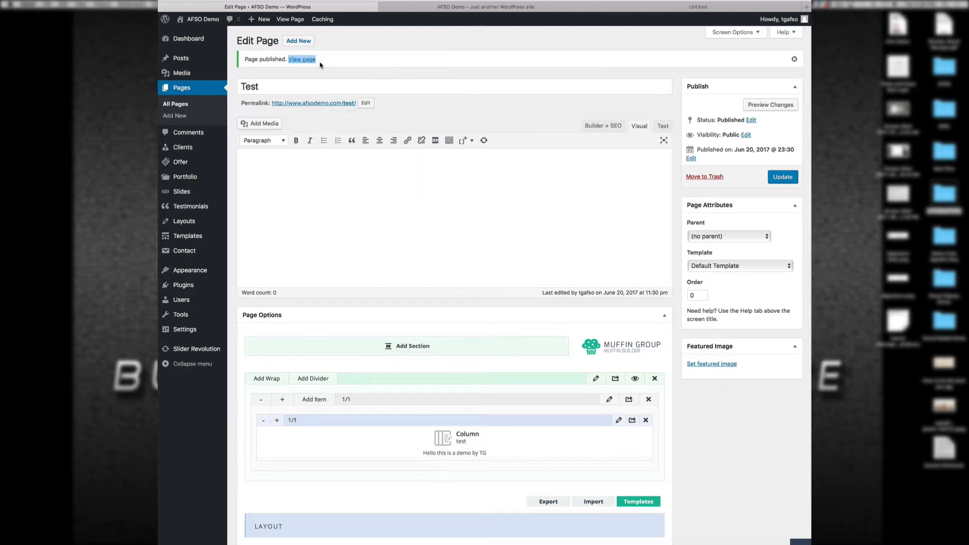
click(674, 8)
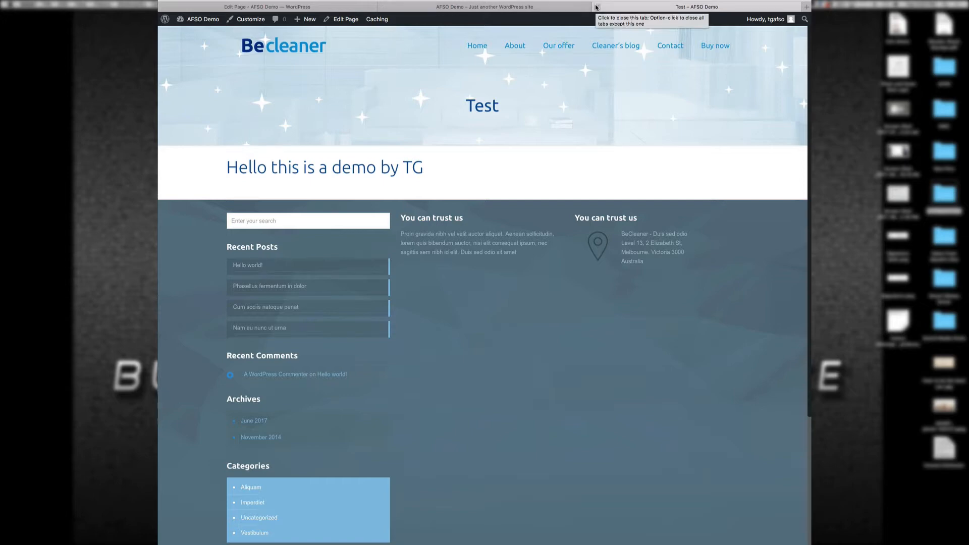
click(596, 6)
click(425, 5)
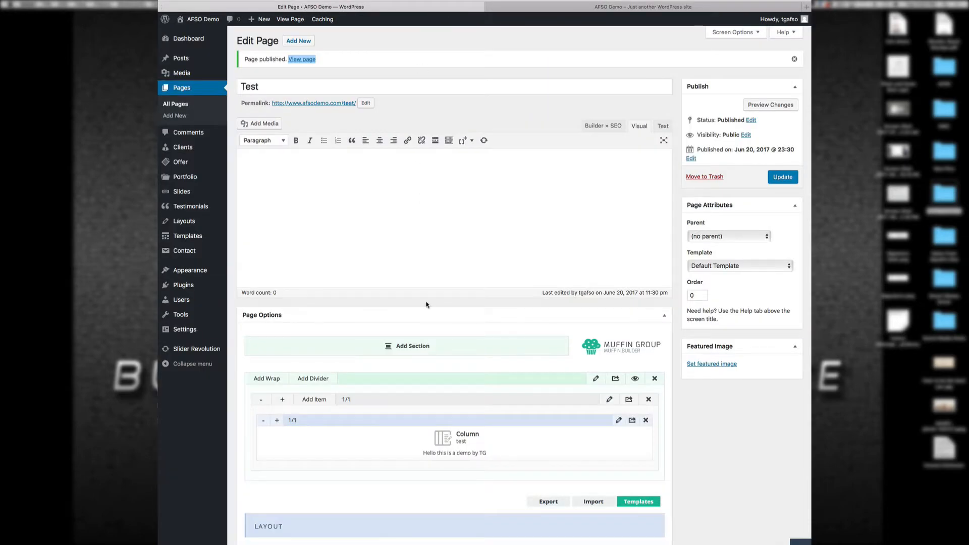
Step: Add an Image item below the Column and widen it to 3/5
click(324, 404)
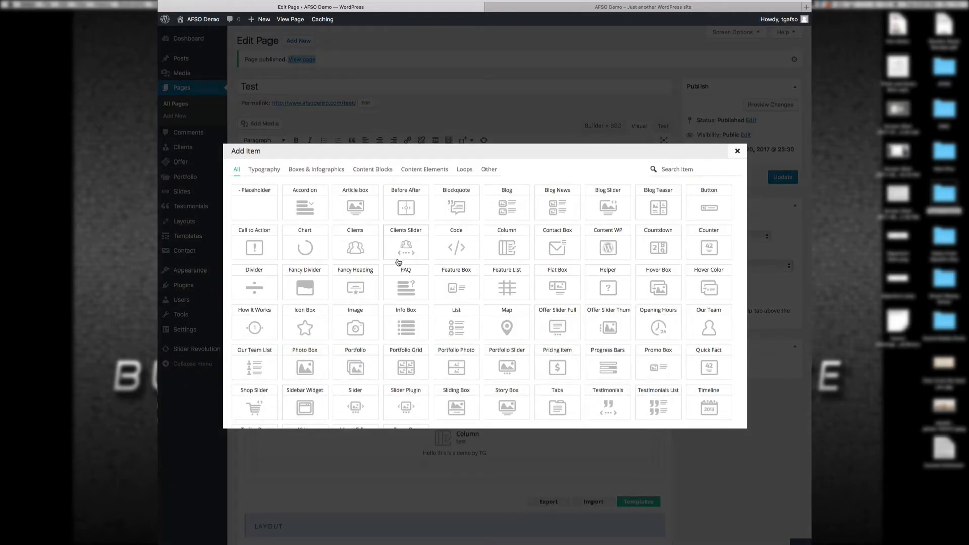
click(372, 332)
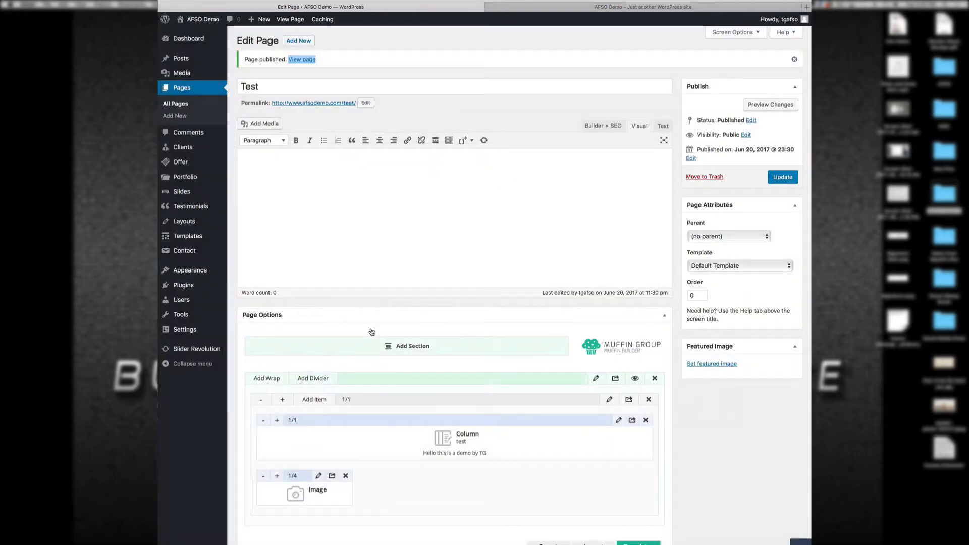
click(277, 476)
click(277, 476)
click(277, 477)
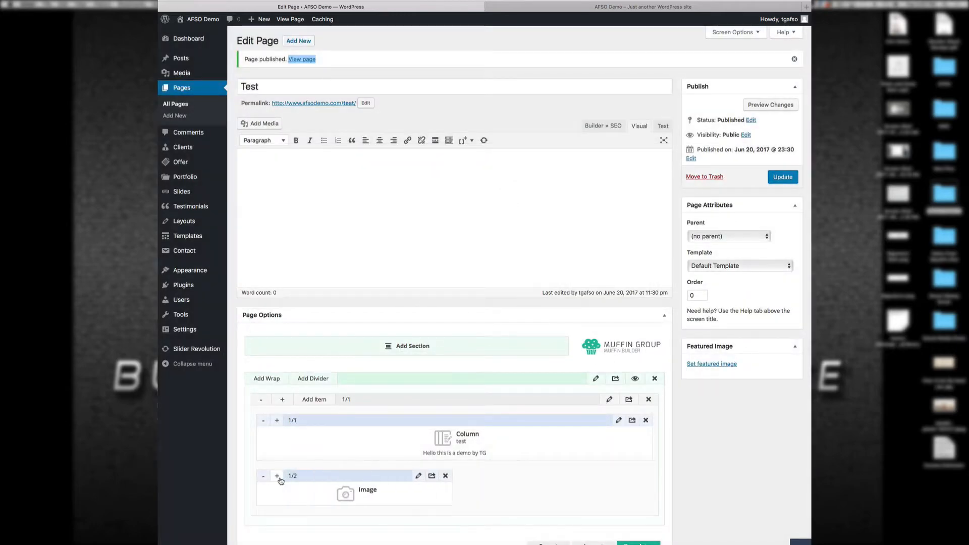
click(277, 476)
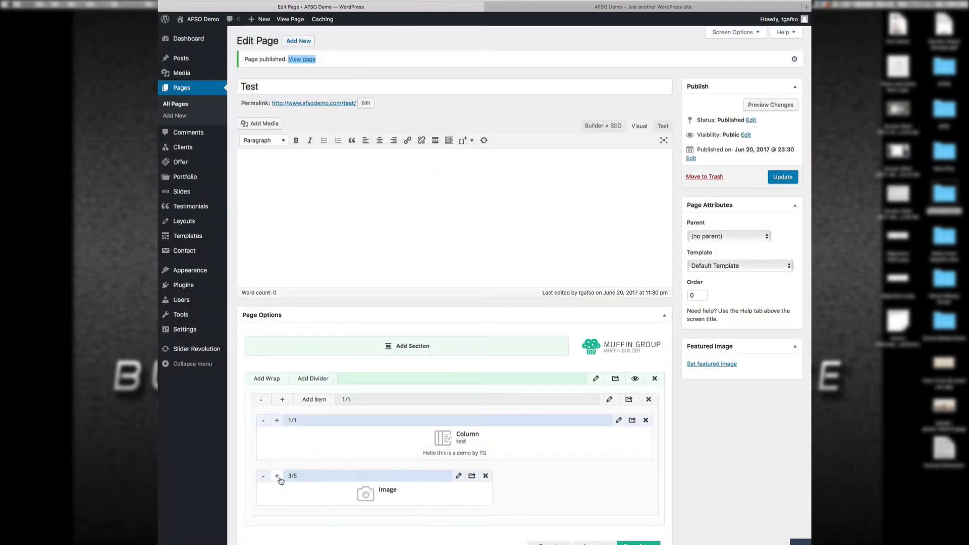
Step: Upload Happy baby.jpeg from Demo Pics, set it as the Image item's picture, and save
click(459, 477)
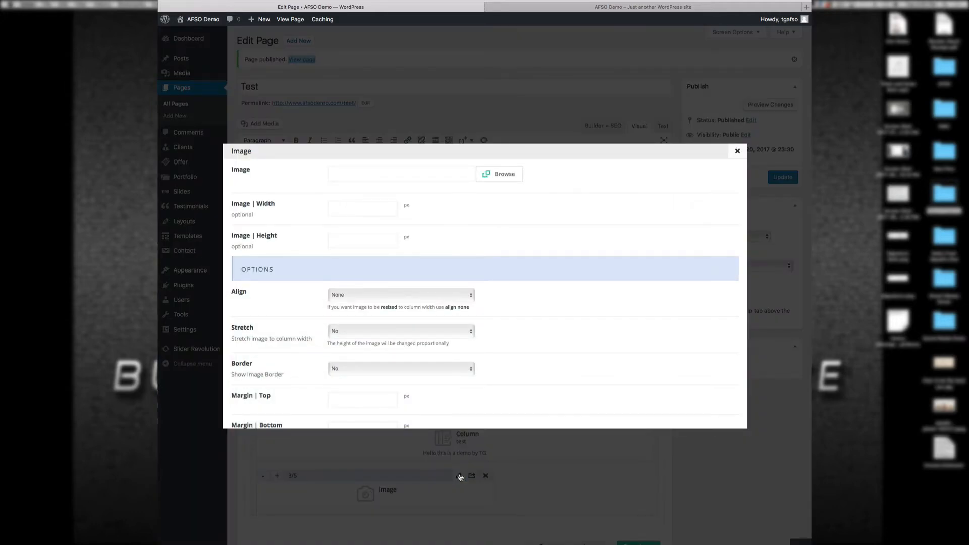
click(505, 174)
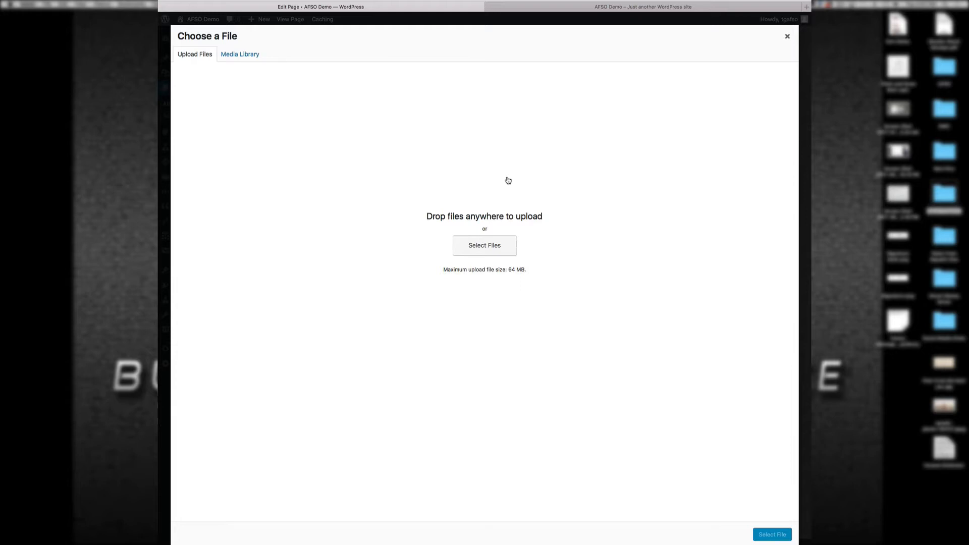
click(240, 54)
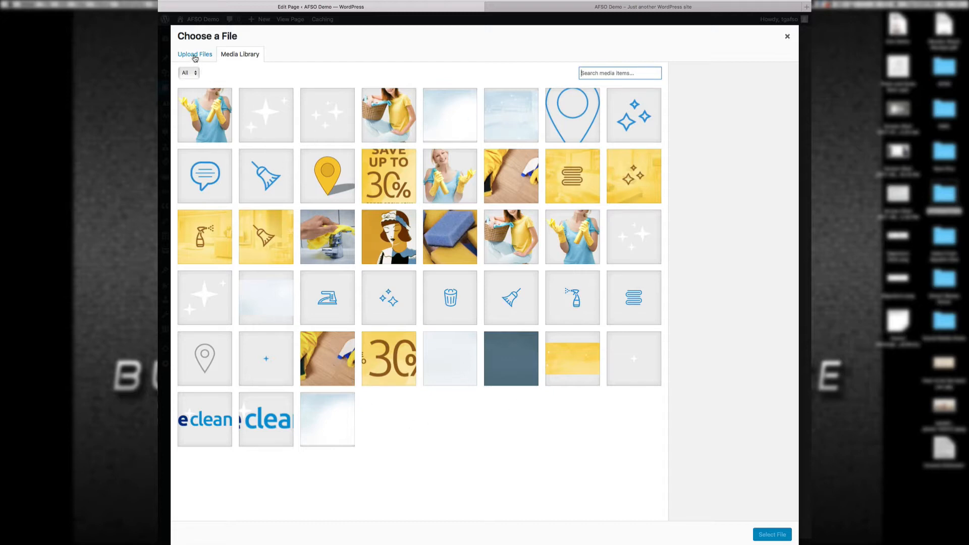
click(195, 55)
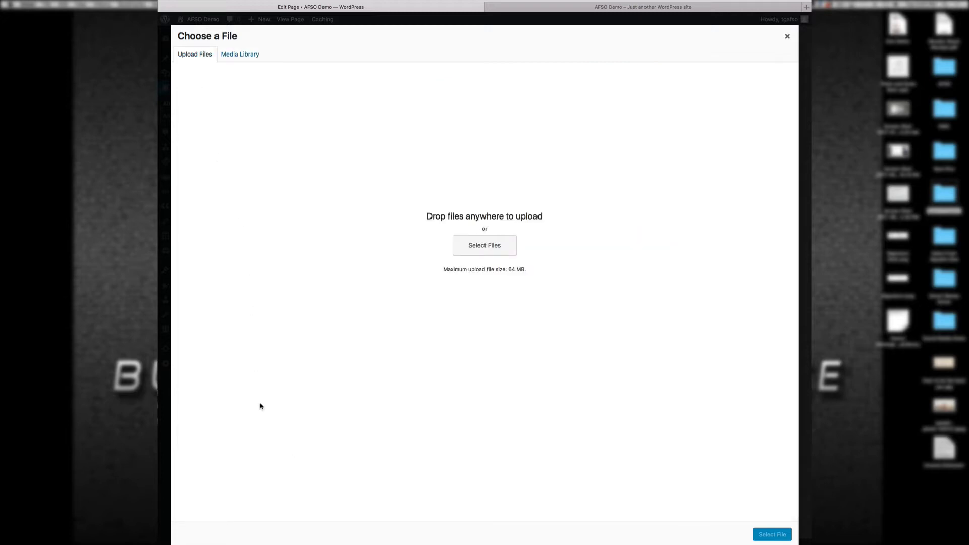
click(173, 544)
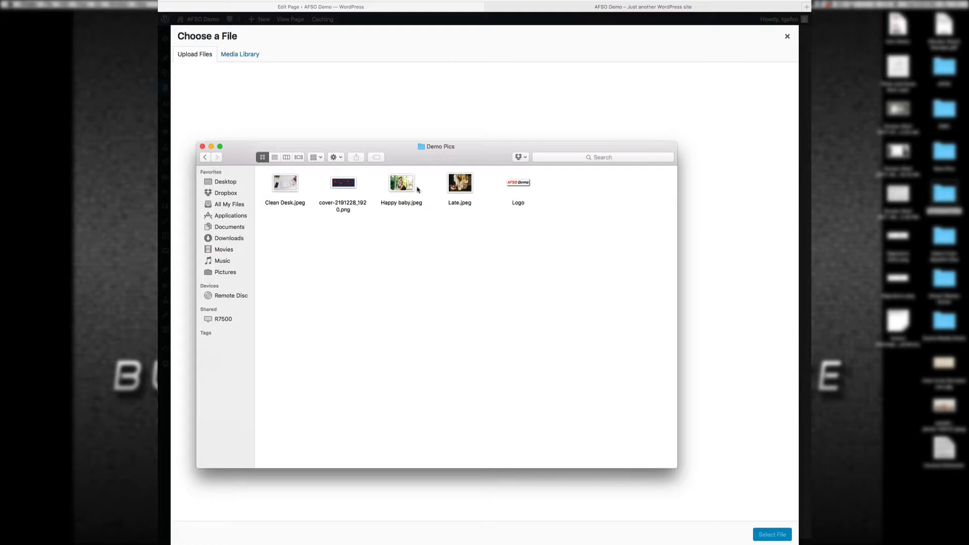
drag(412, 187, 467, 106)
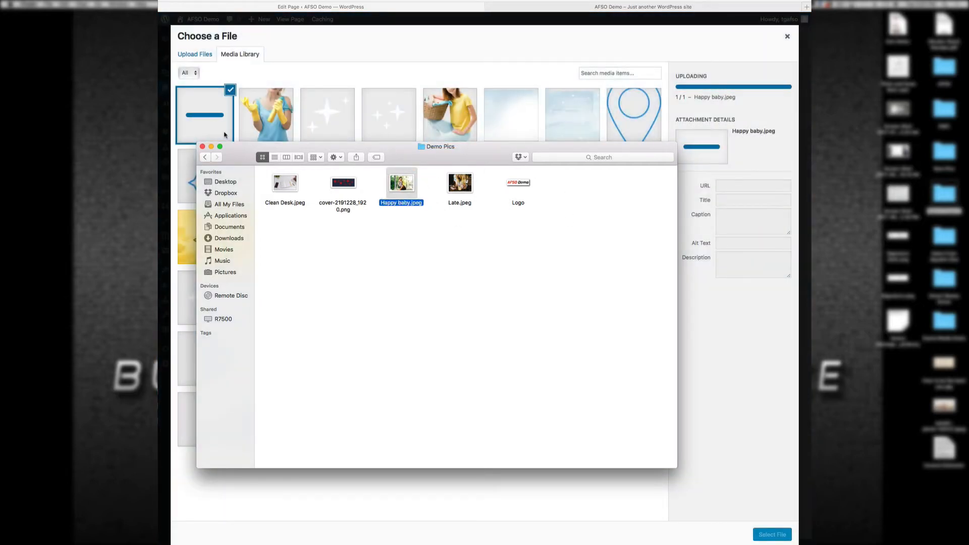
click(295, 59)
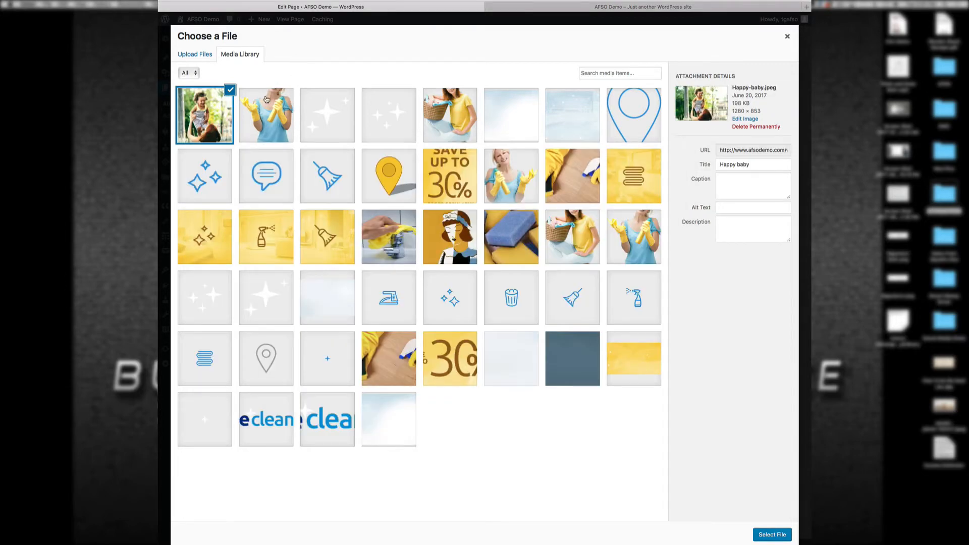
click(767, 534)
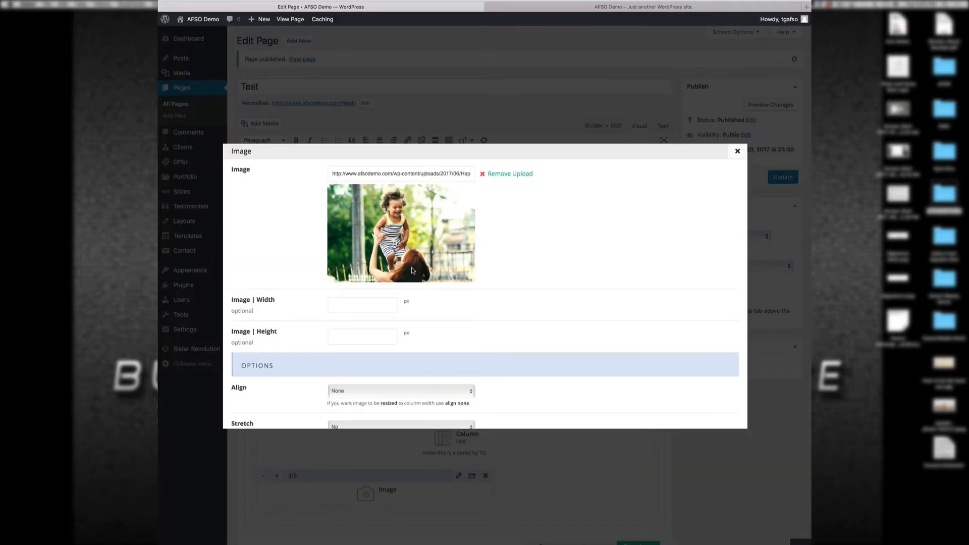
scroll(580, 337, down, 15)
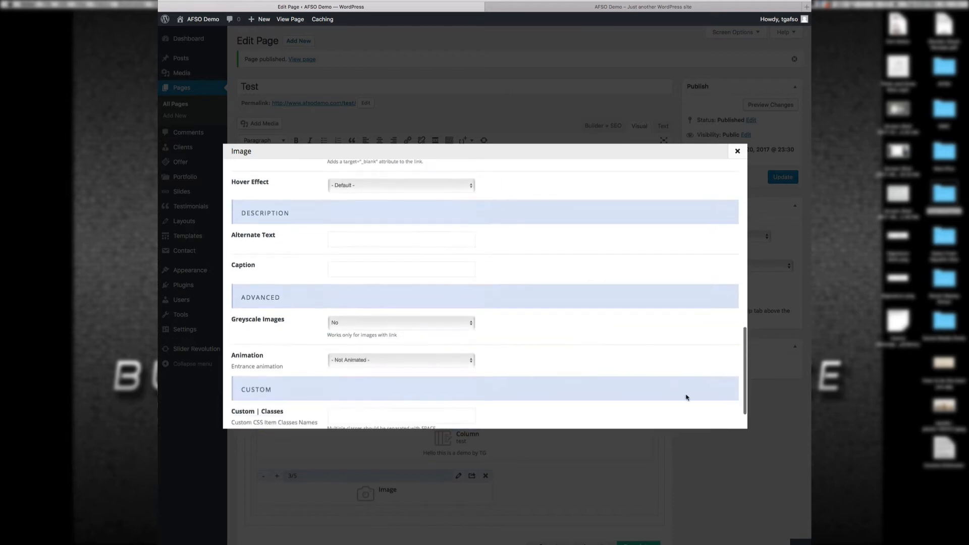
click(705, 414)
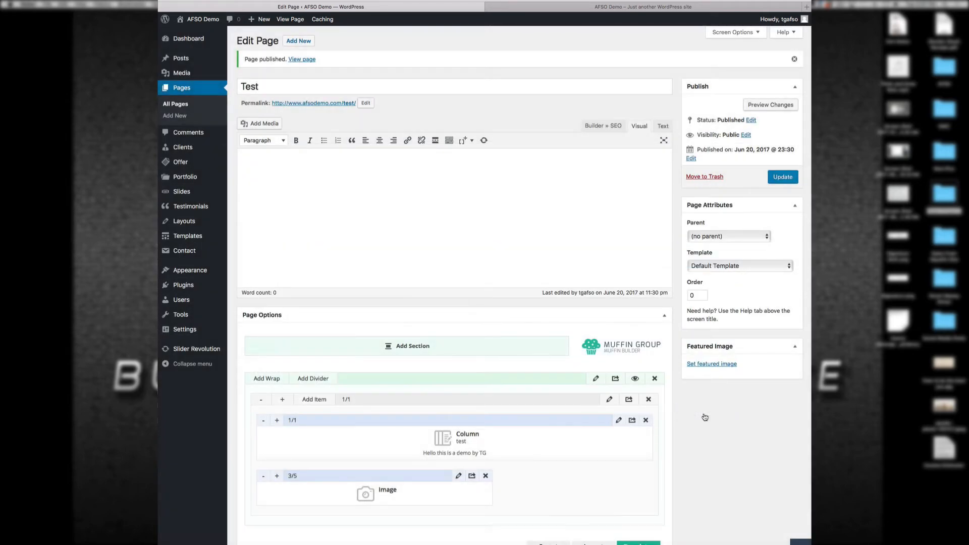
Step: Update the Test page and reload the live site tab to check the change
click(780, 181)
click(541, 6)
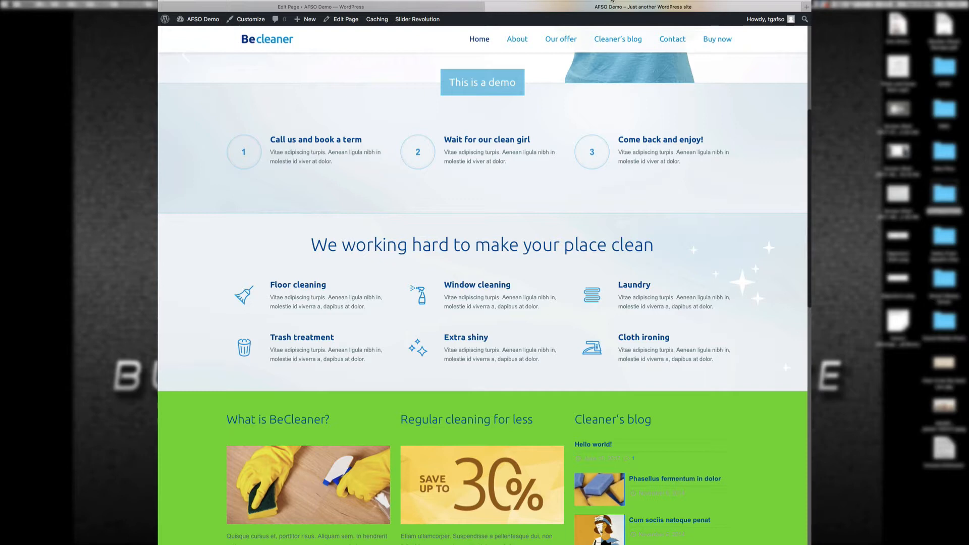
click(612, 0)
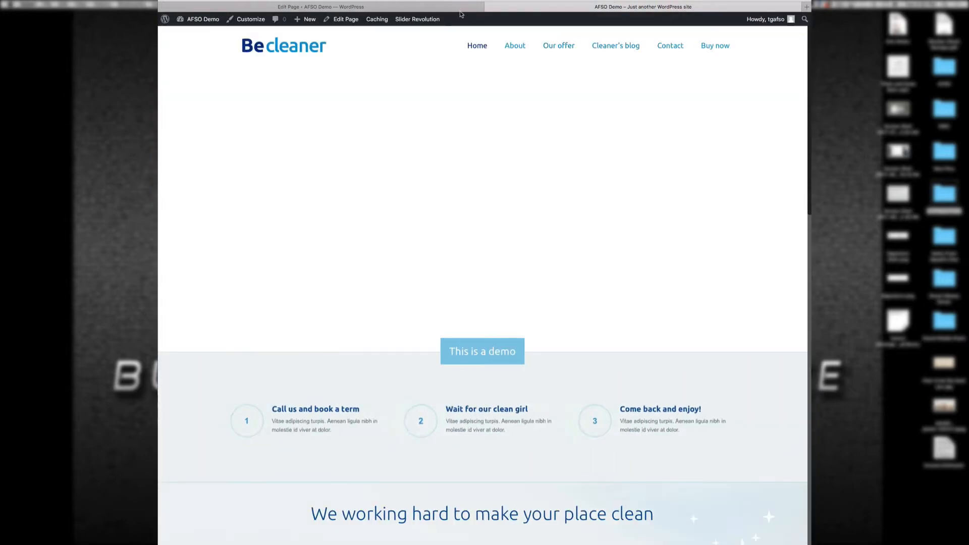
click(454, 8)
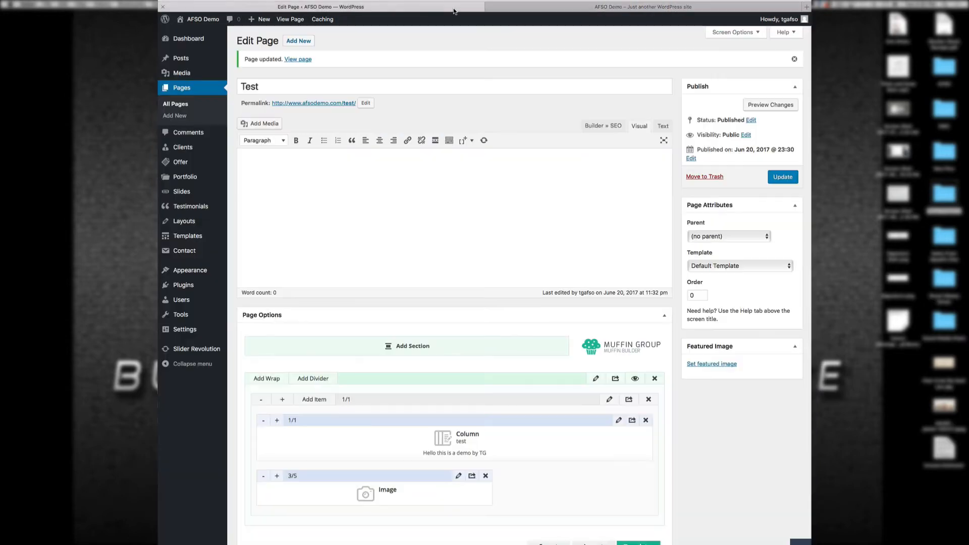
Step: Open the Test page in a new tab to confirm 'Hello this is a demo by TG' above the baby photo
right_click(301, 62)
click(316, 64)
click(661, 10)
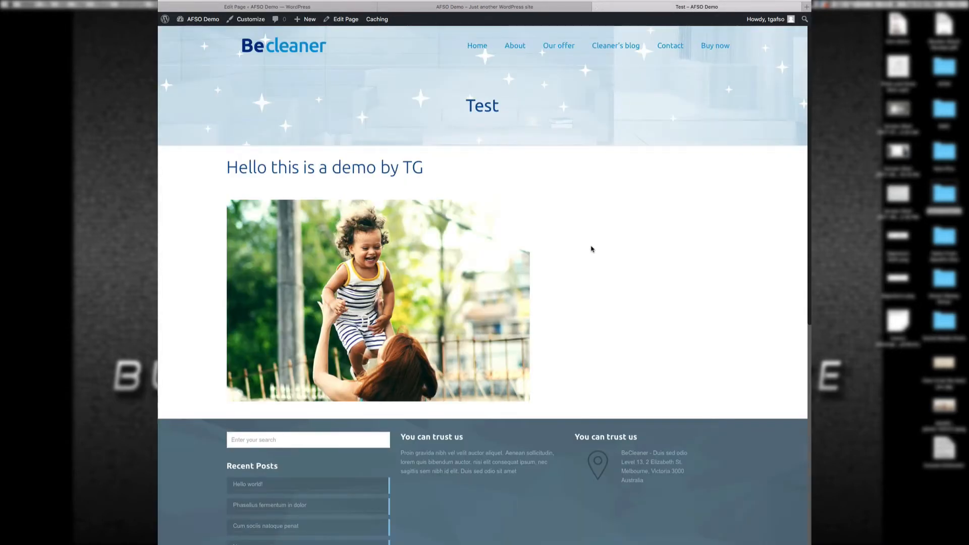
click(357, 10)
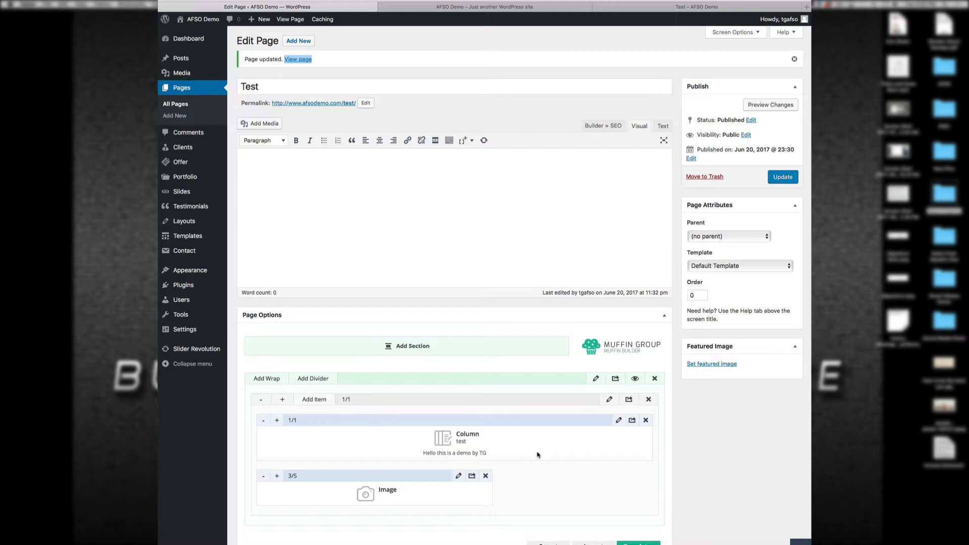
scroll(585, 484, down, 3)
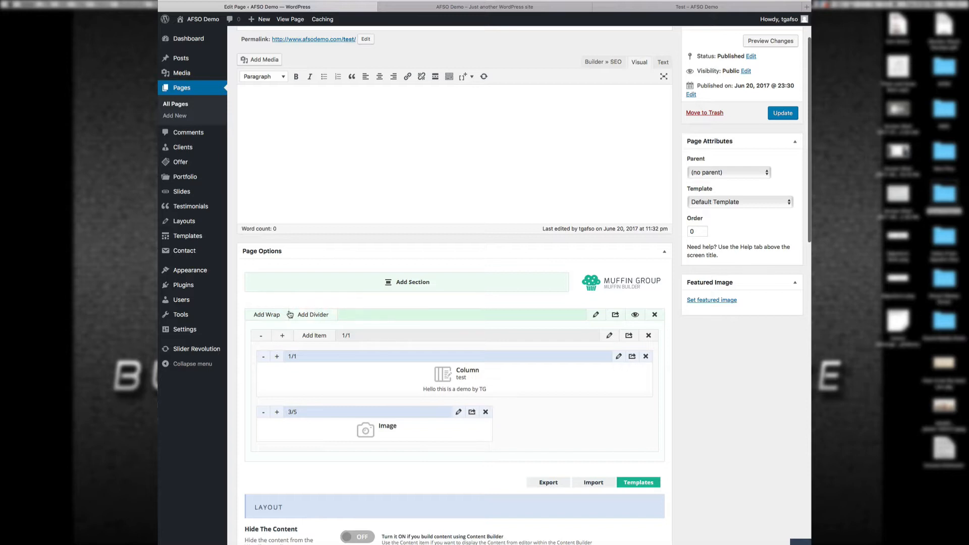
Step: Add a new section and wrap containing a Video item sized to 3/5 width
click(381, 283)
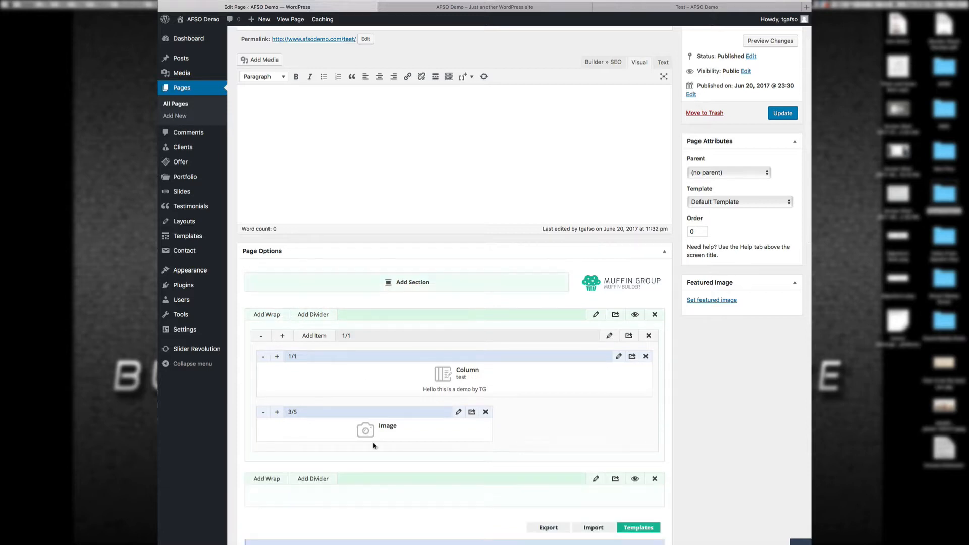
click(268, 480)
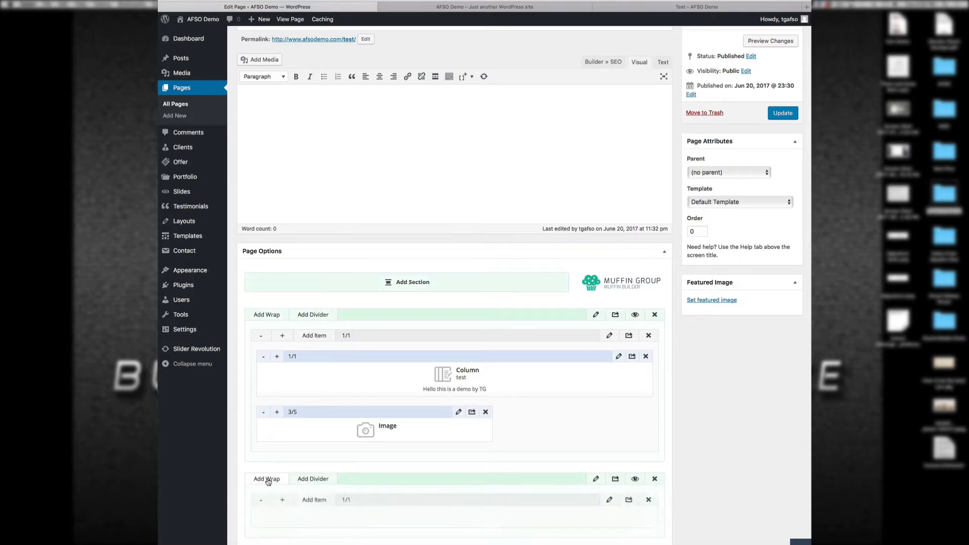
click(314, 500)
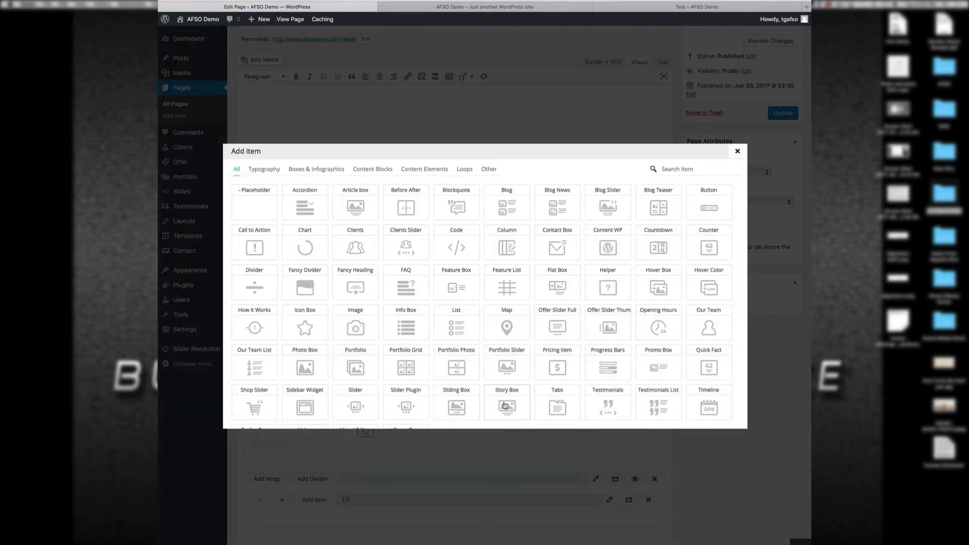
scroll(505, 405, down, 2)
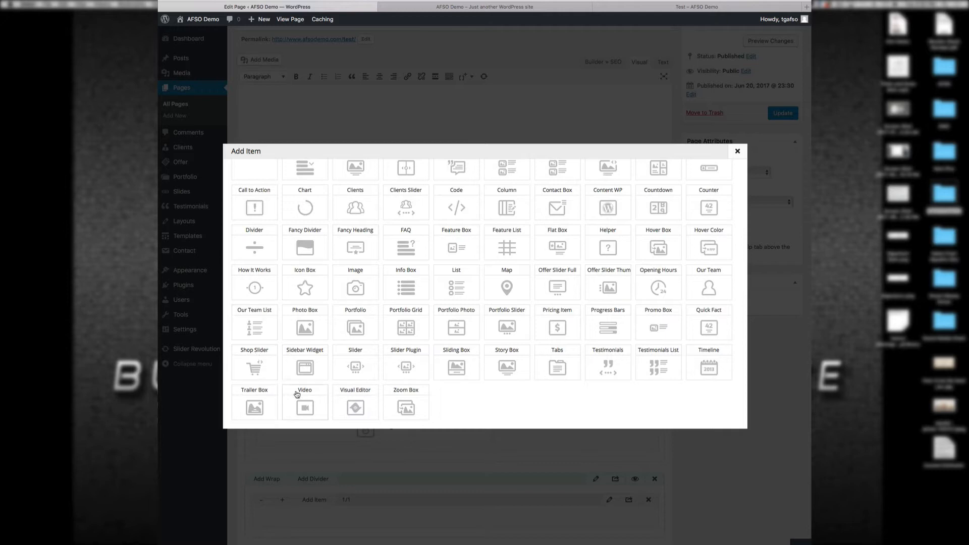
click(307, 406)
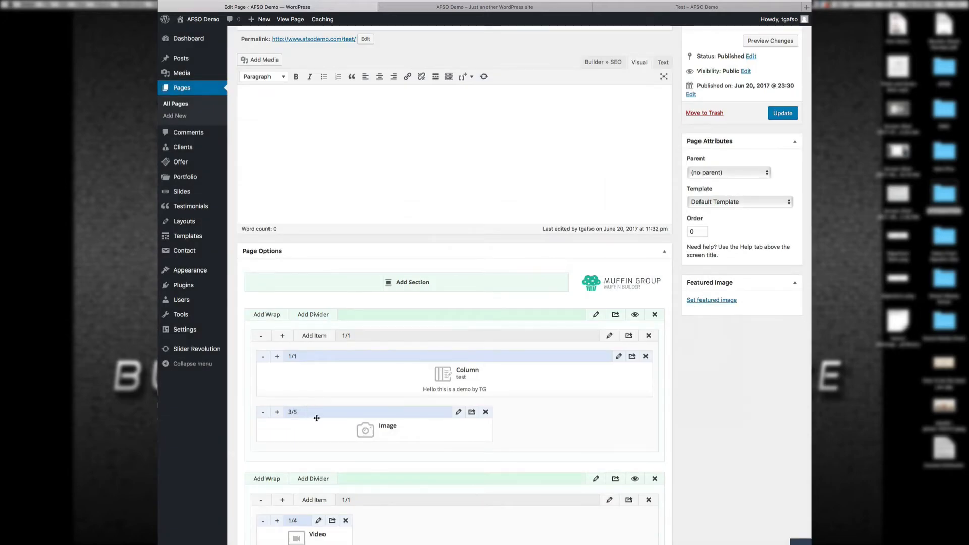
click(279, 522)
click(279, 522)
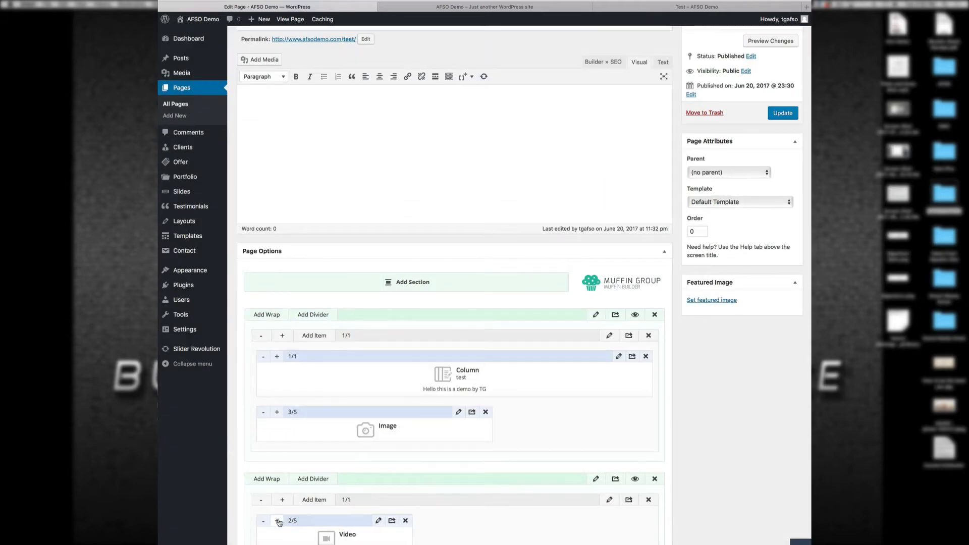
click(278, 522)
click(279, 522)
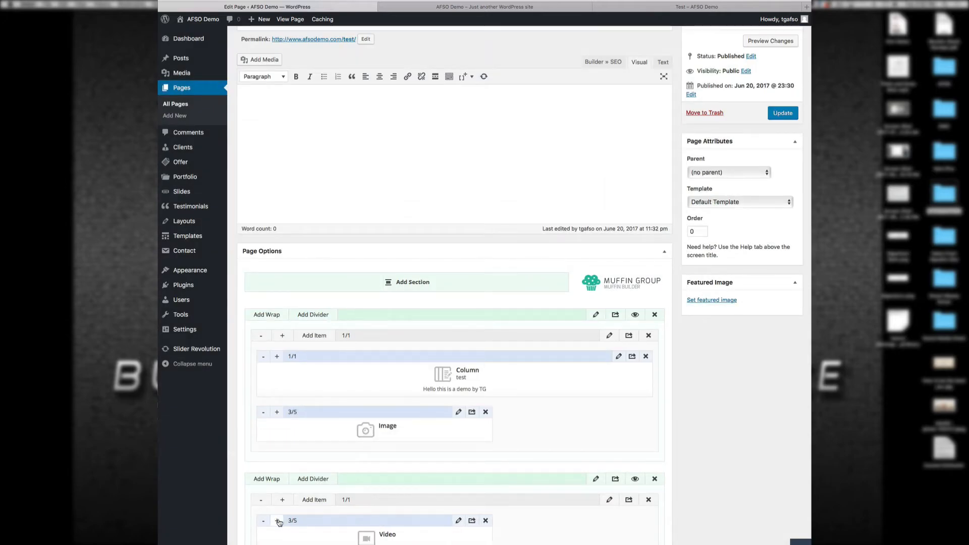
Step: Copy the example YouTube link into the Video ID field and save the video settings
click(459, 522)
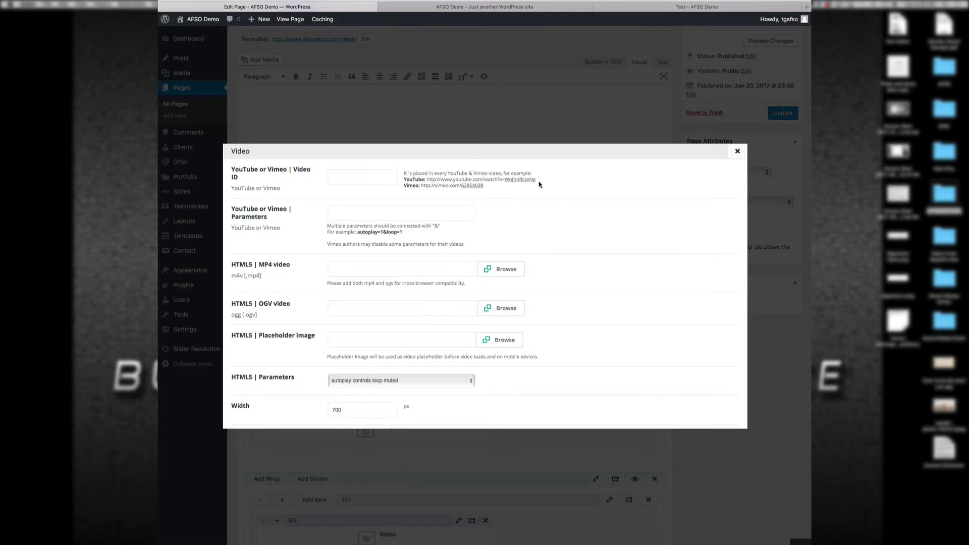
drag(538, 182, 428, 179)
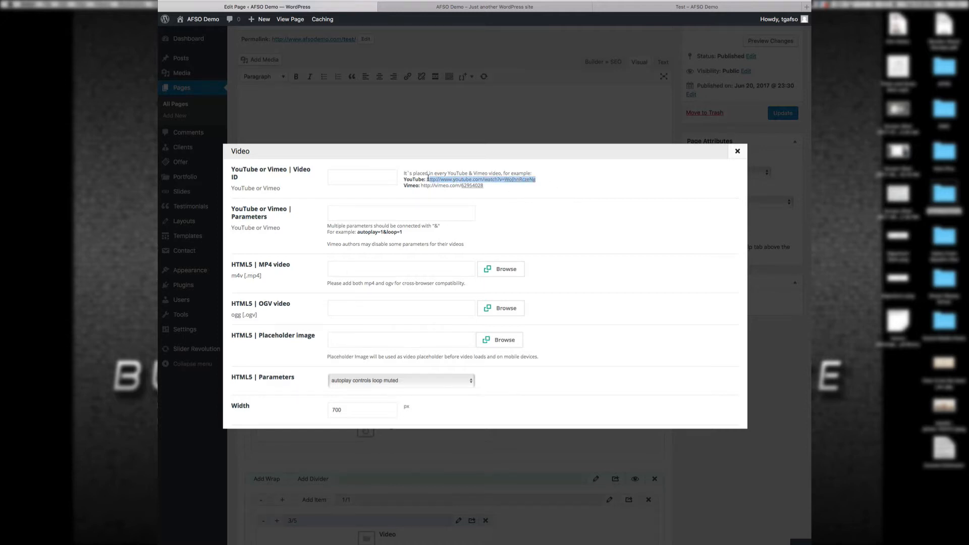
right_click(432, 179)
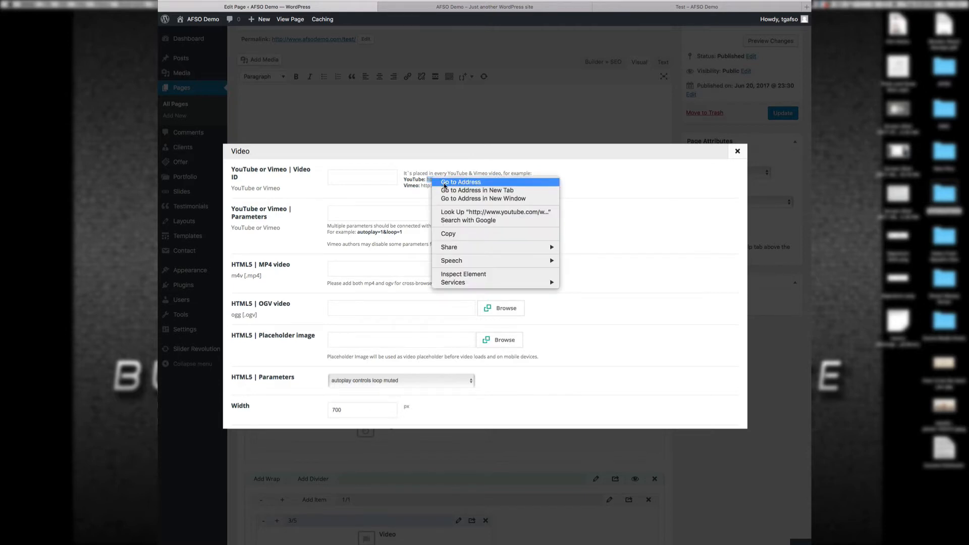
click(440, 230)
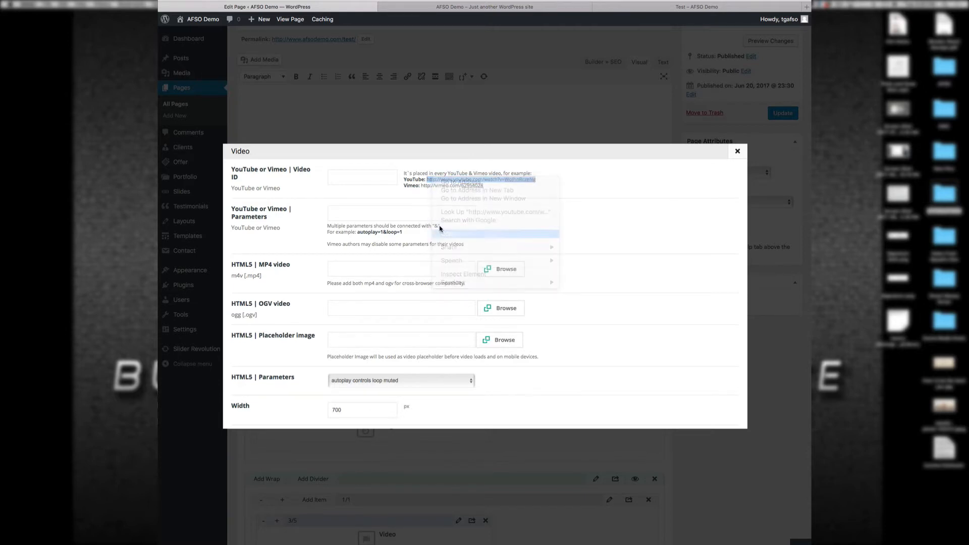
click(365, 173)
right_click(365, 173)
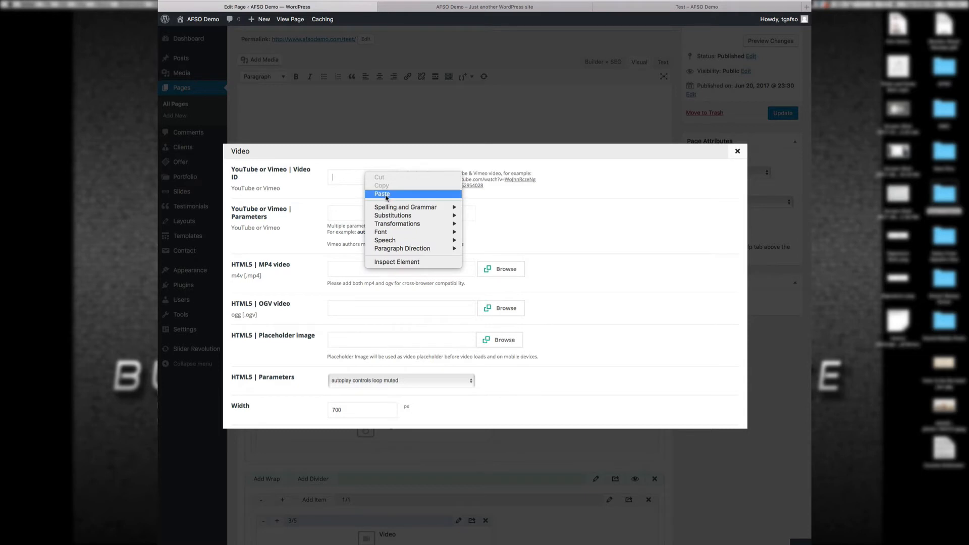
click(386, 195)
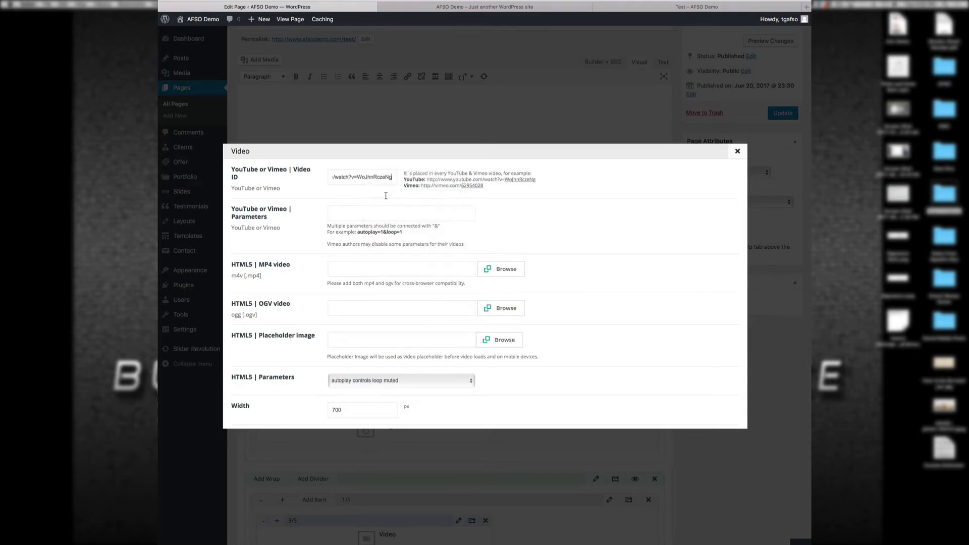
right_click(658, 224)
click(625, 262)
scroll(625, 303, down, 5)
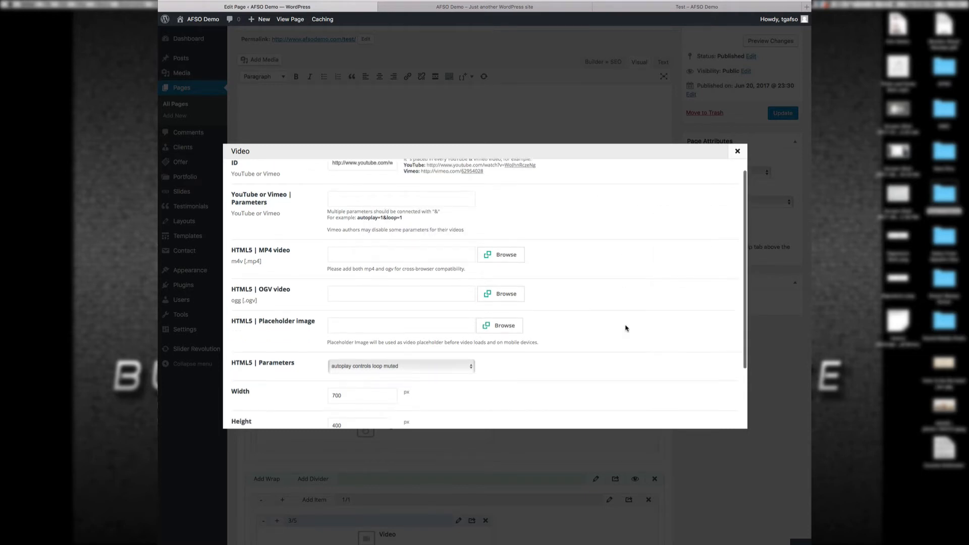
click(706, 413)
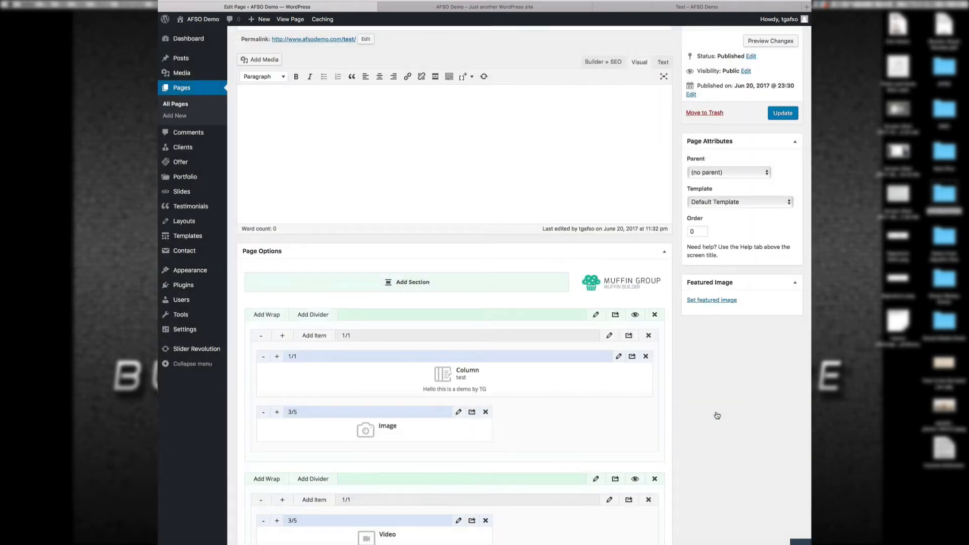
Step: Update the Test page, reload the live view, and try playing the embedded video, which shows an error
click(778, 115)
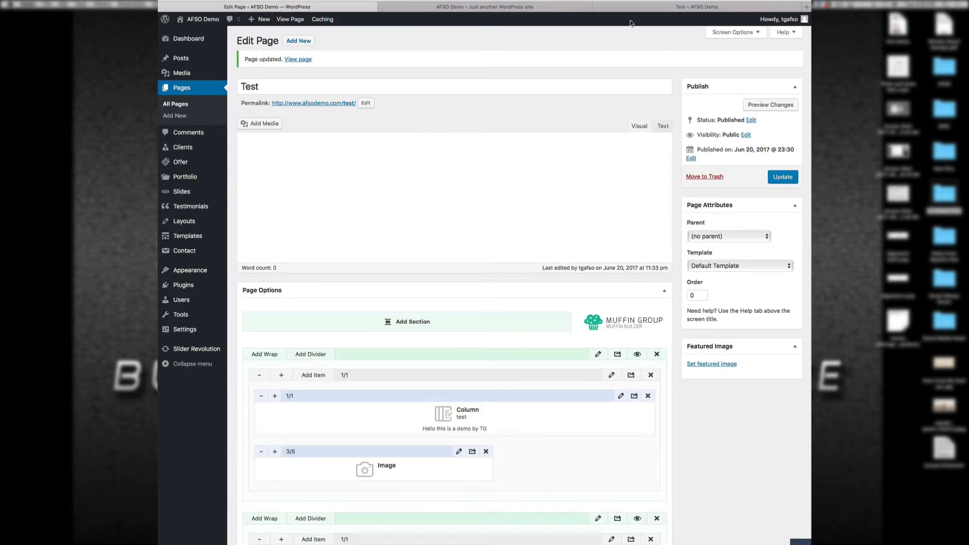
click(615, 3)
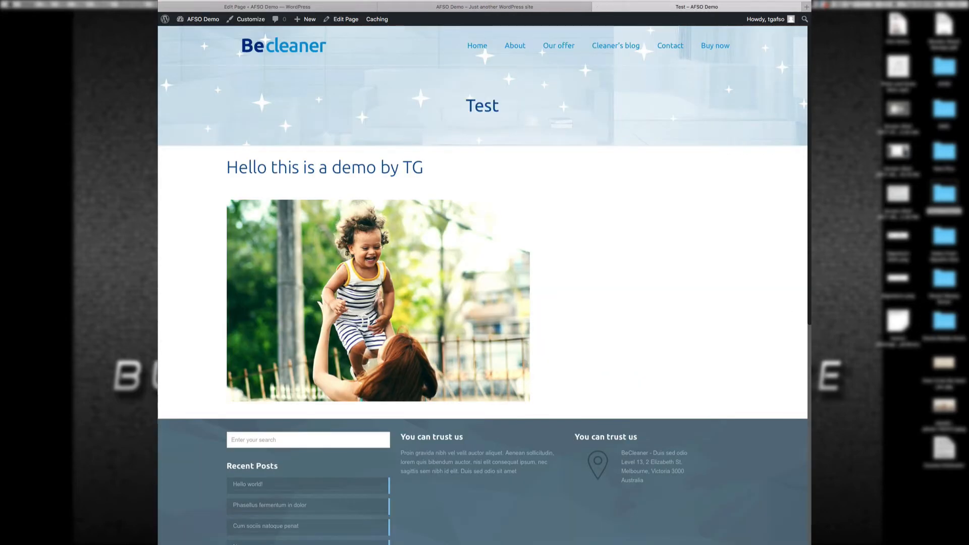
key(super+r)
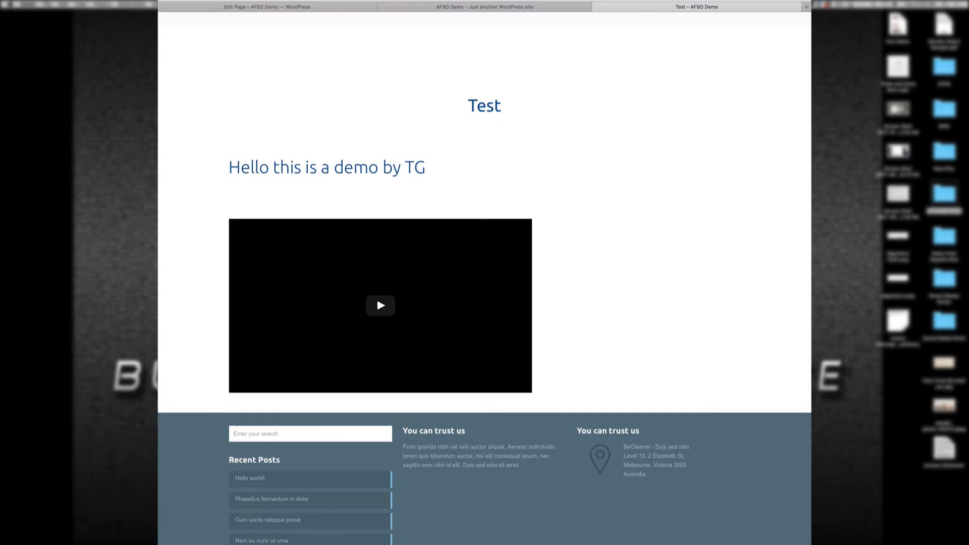
scroll(577, 382, down, 8)
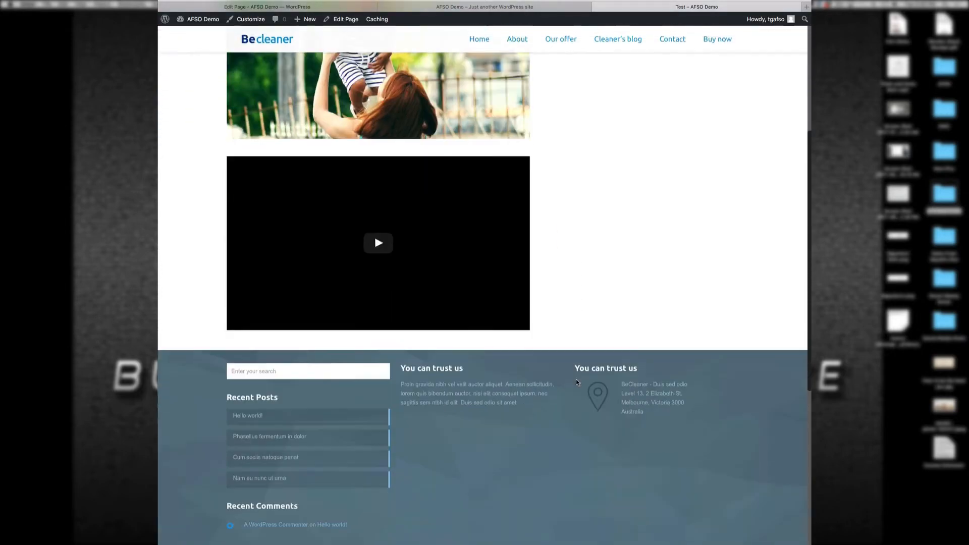
scroll(404, 192, up, 3)
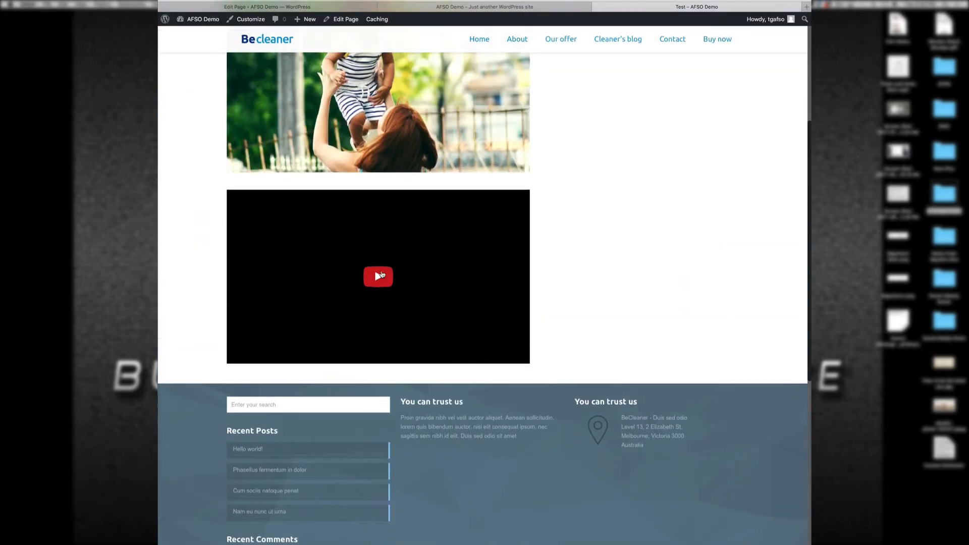
click(380, 276)
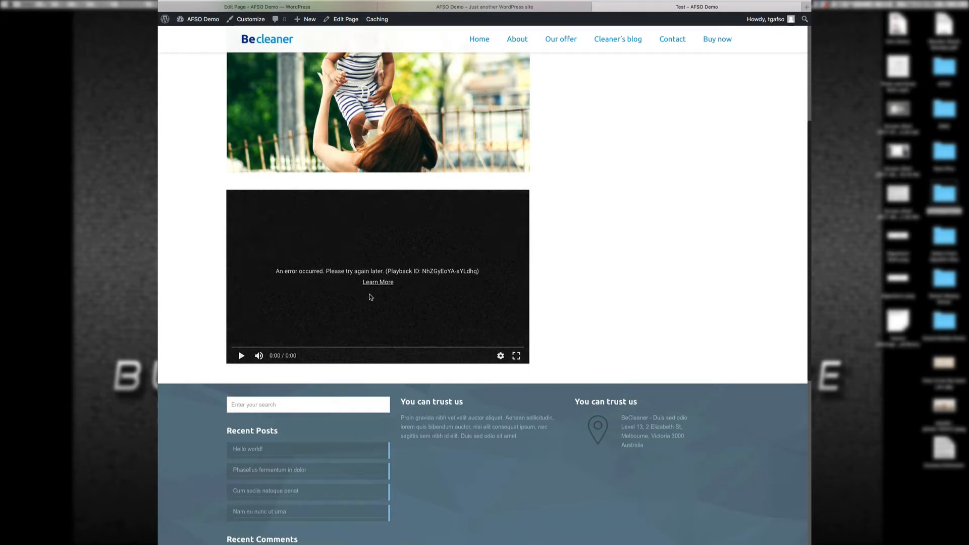
click(242, 357)
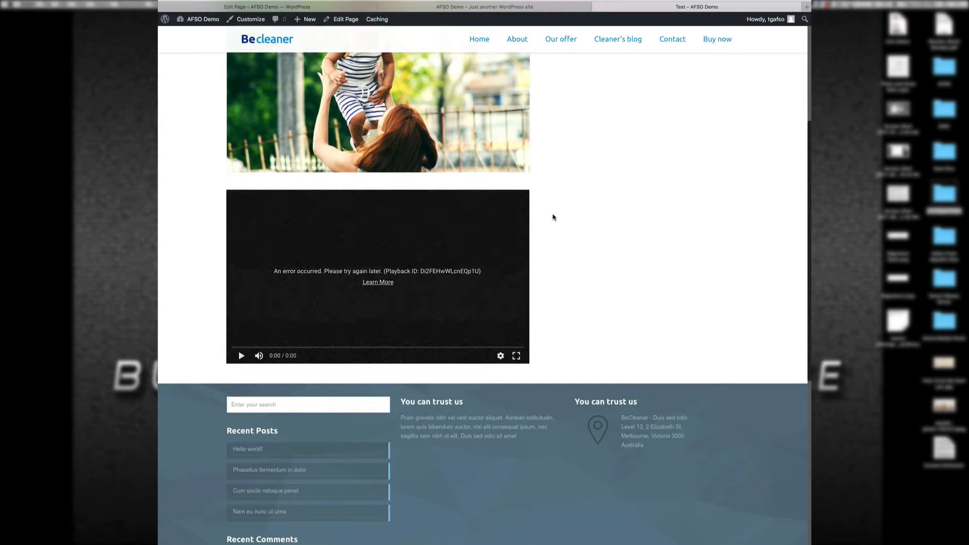
click(345, 6)
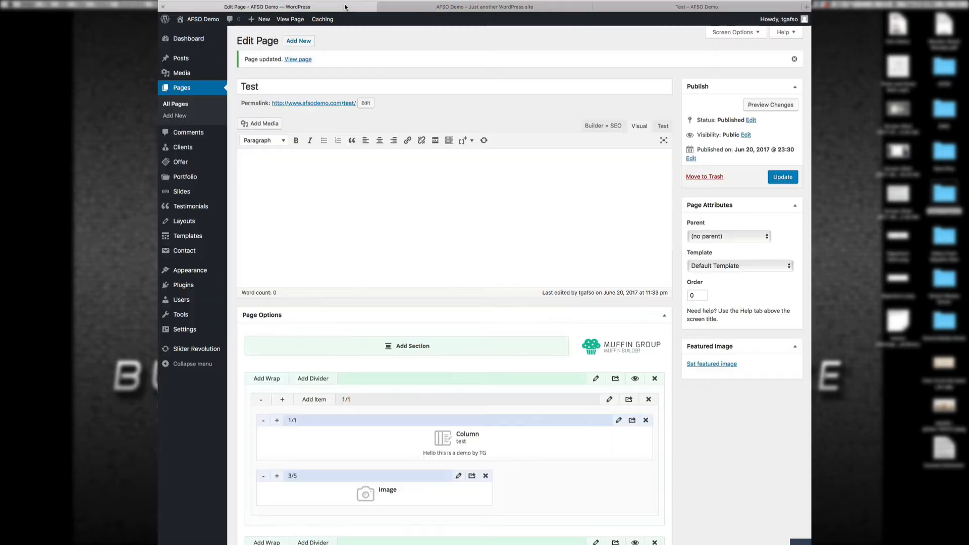
Step: Resize the Video item to 1/2 width and place a Placeholder item to its left
scroll(415, 324, down, 5)
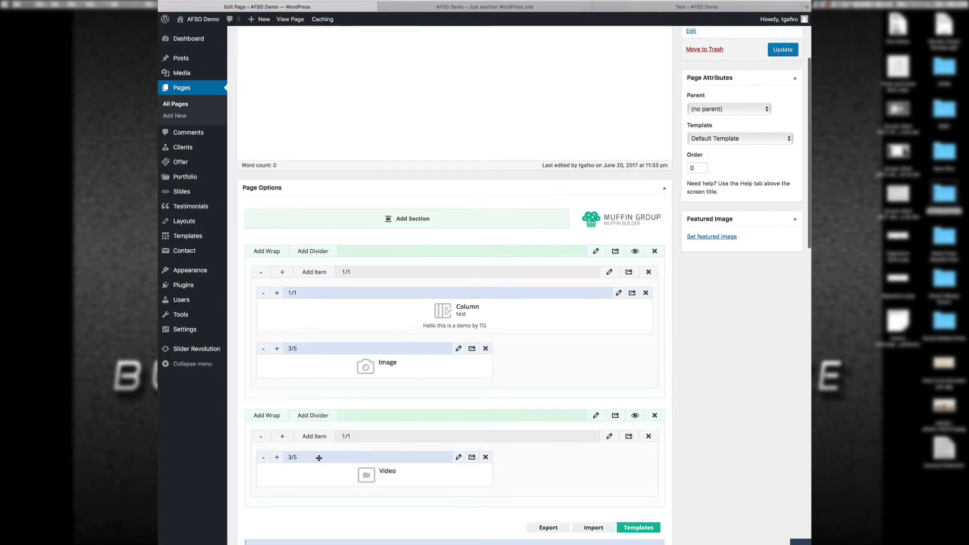
click(277, 459)
click(276, 460)
click(276, 459)
click(277, 459)
click(277, 460)
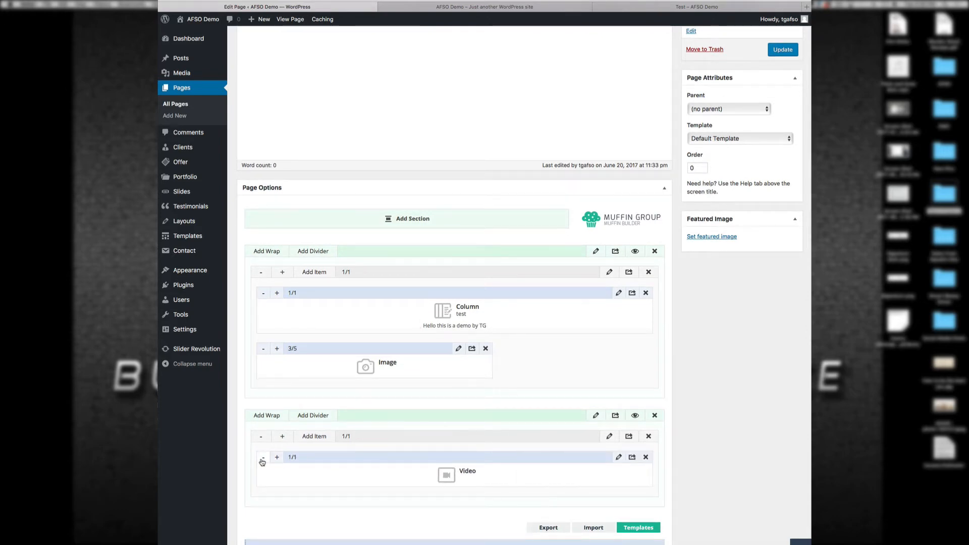
click(262, 460)
click(263, 460)
click(263, 460)
click(262, 460)
click(263, 460)
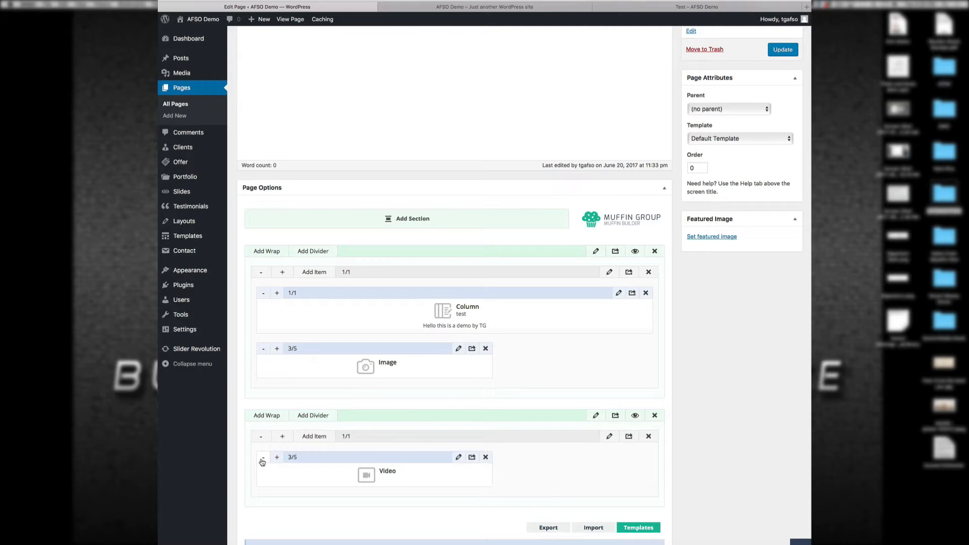
click(263, 461)
click(304, 437)
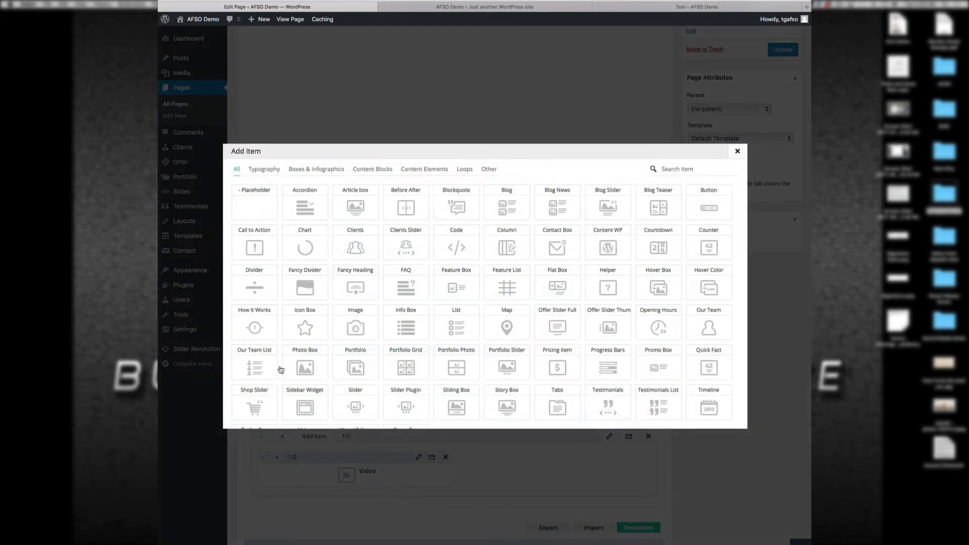
click(267, 208)
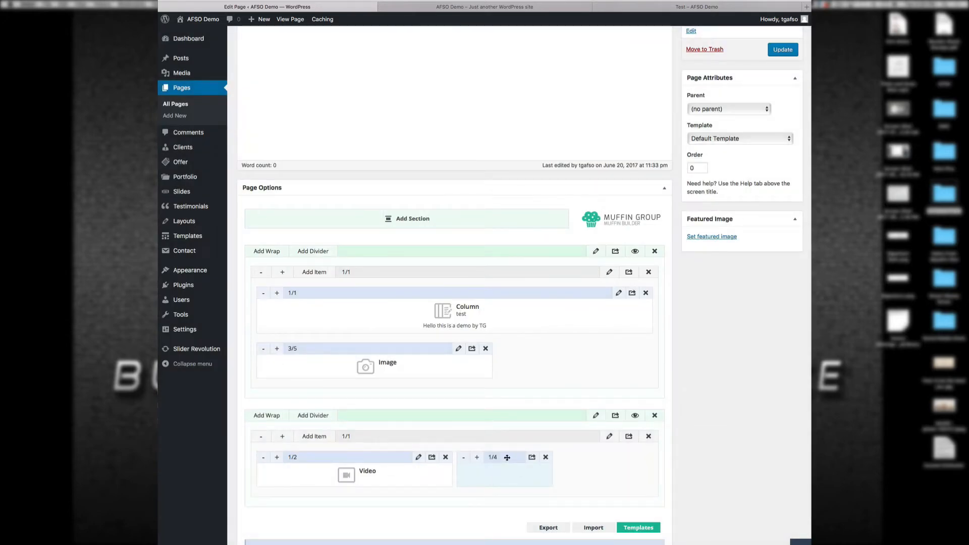
drag(507, 458, 297, 462)
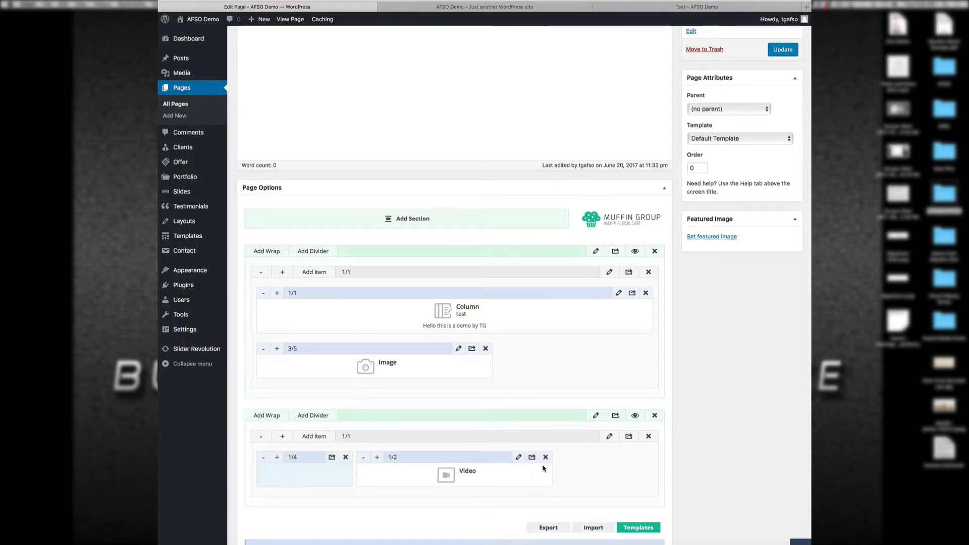
Step: Update the page and reload the live Test page to see the centered video
click(781, 53)
click(616, 7)
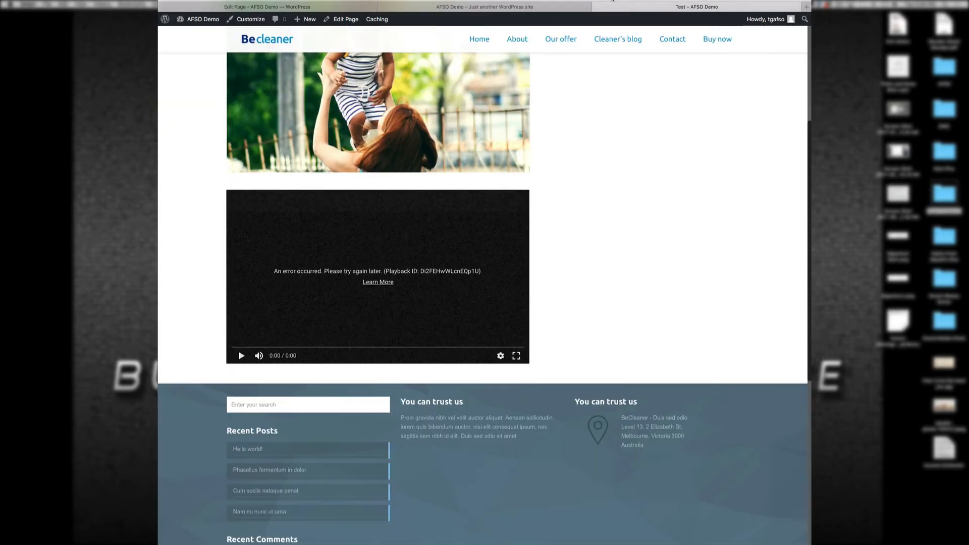
click(613, 0)
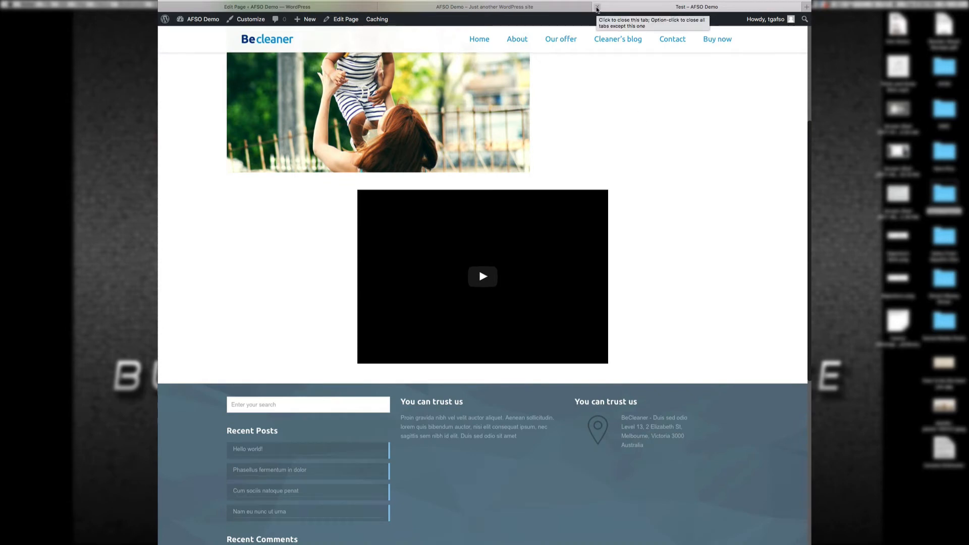
click(343, 6)
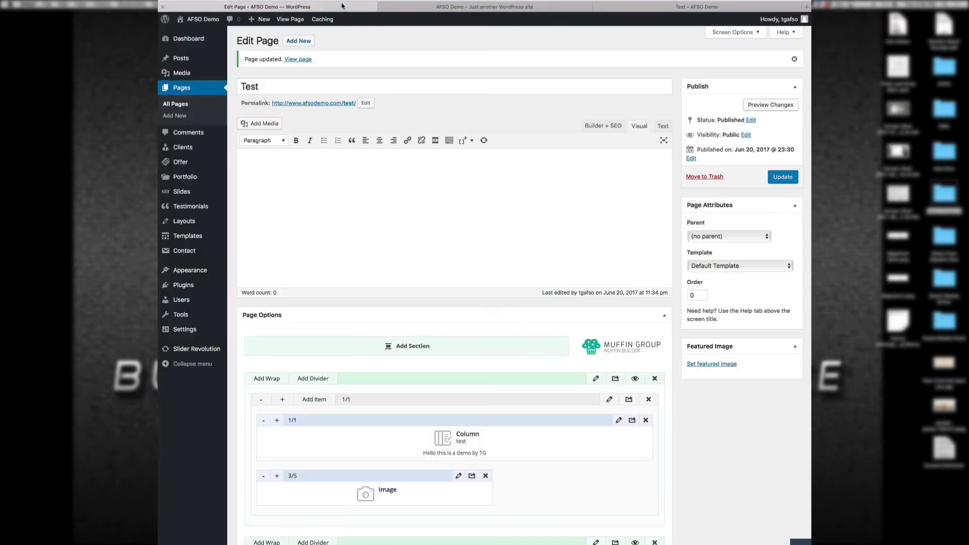
scroll(424, 318, down, 5)
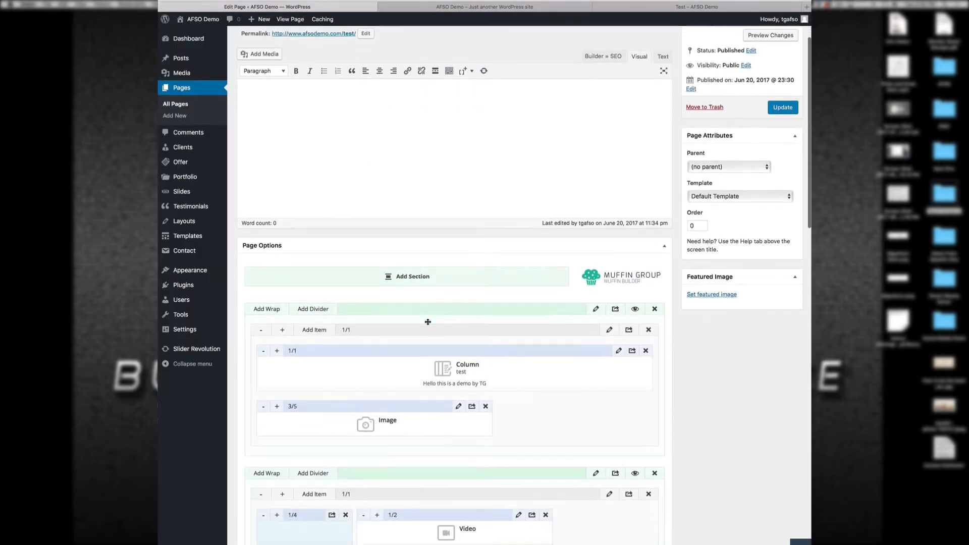
scroll(428, 324, up, 5)
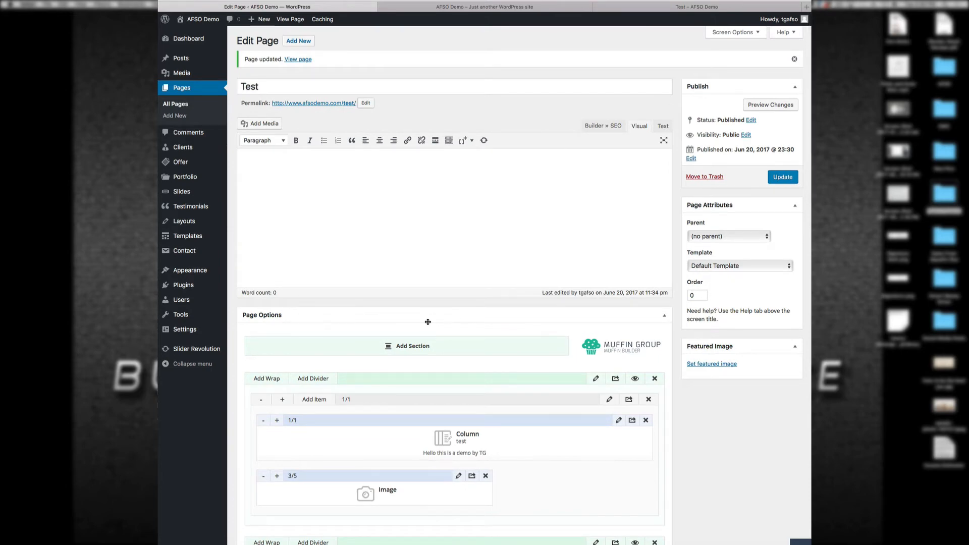
scroll(427, 322, down, 10)
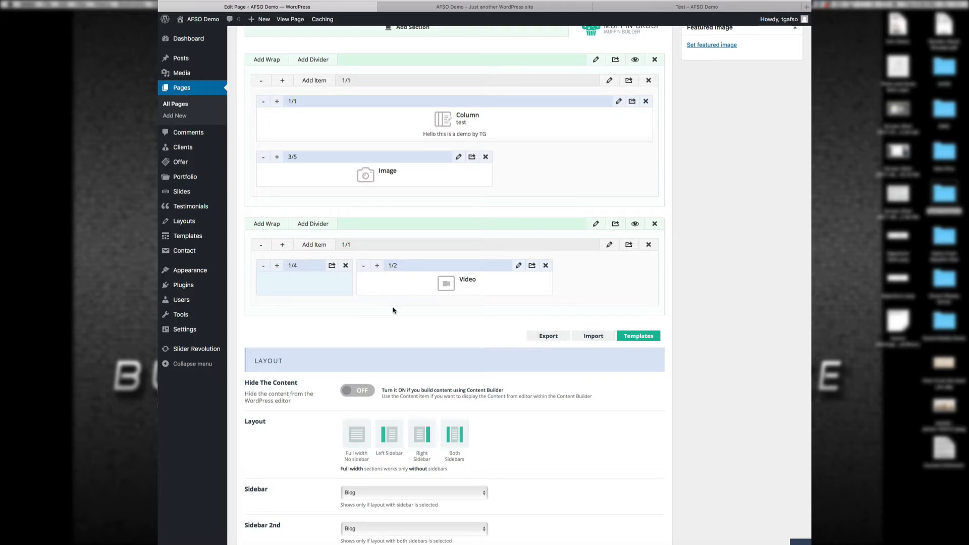
scroll(402, 318, up, 3)
scroll(402, 318, up, 4)
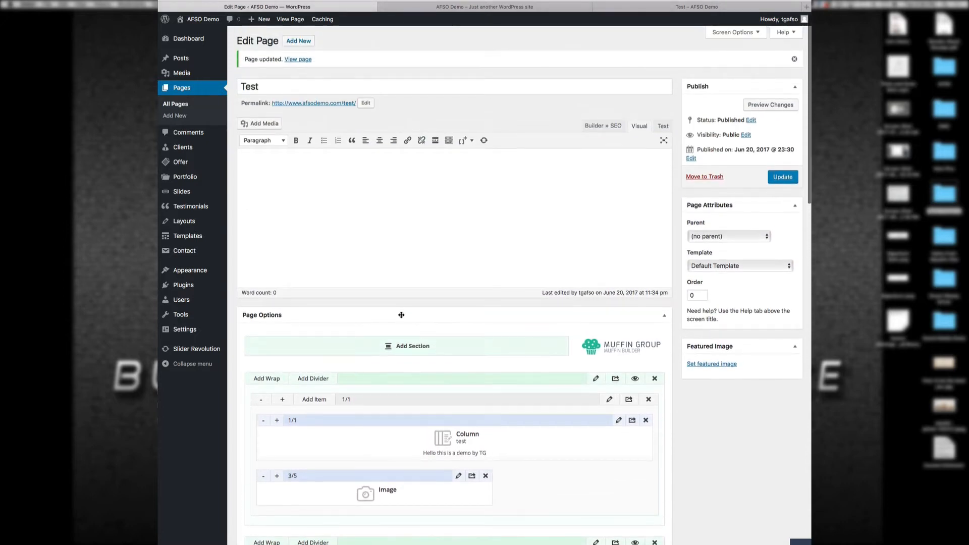
scroll(402, 310, down, 4)
scroll(401, 311, down, 2)
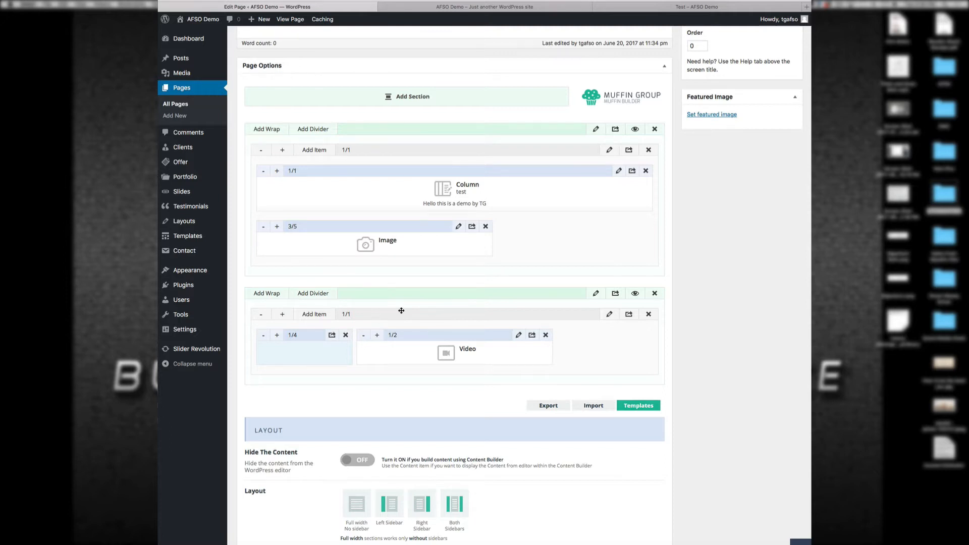
scroll(401, 311, up, 6)
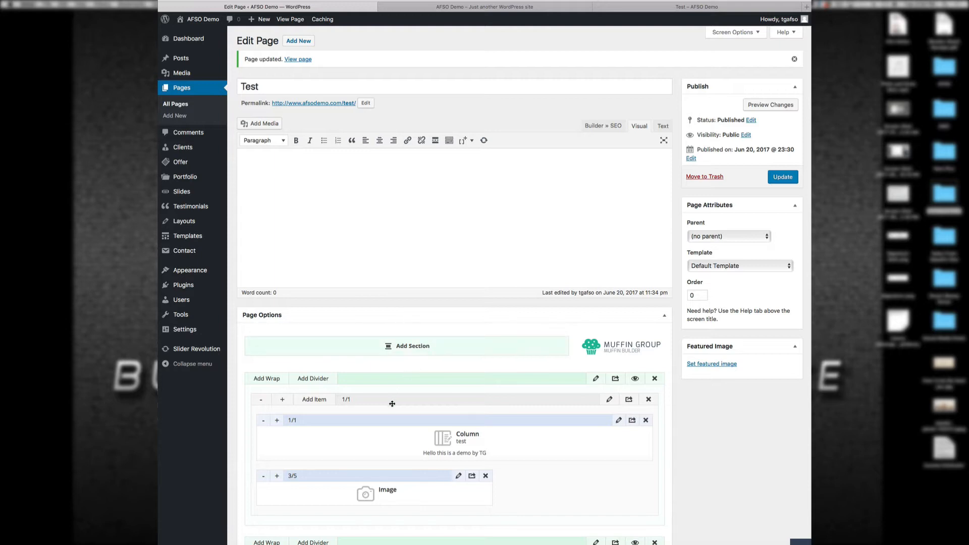
scroll(536, 485, down, 1)
scroll(536, 484, down, 5)
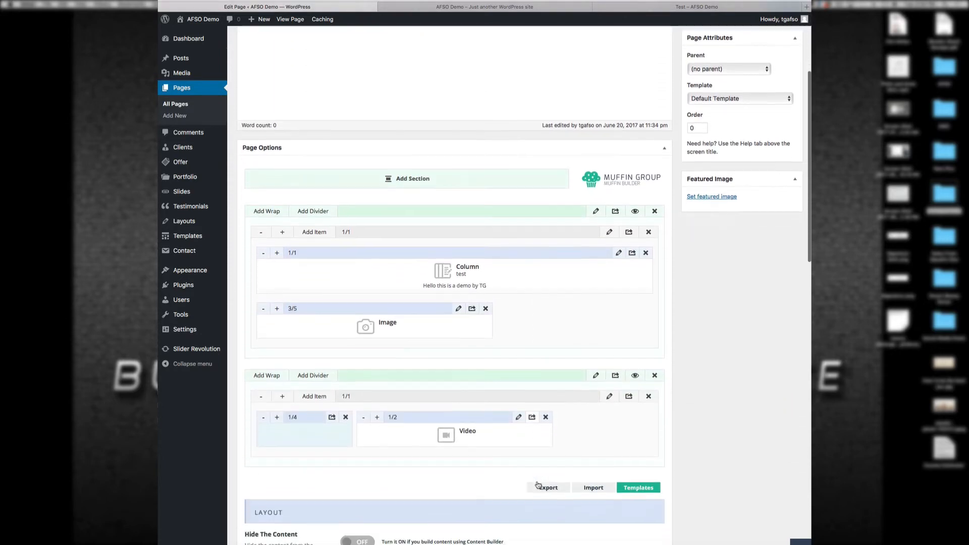
scroll(537, 485, up, 5)
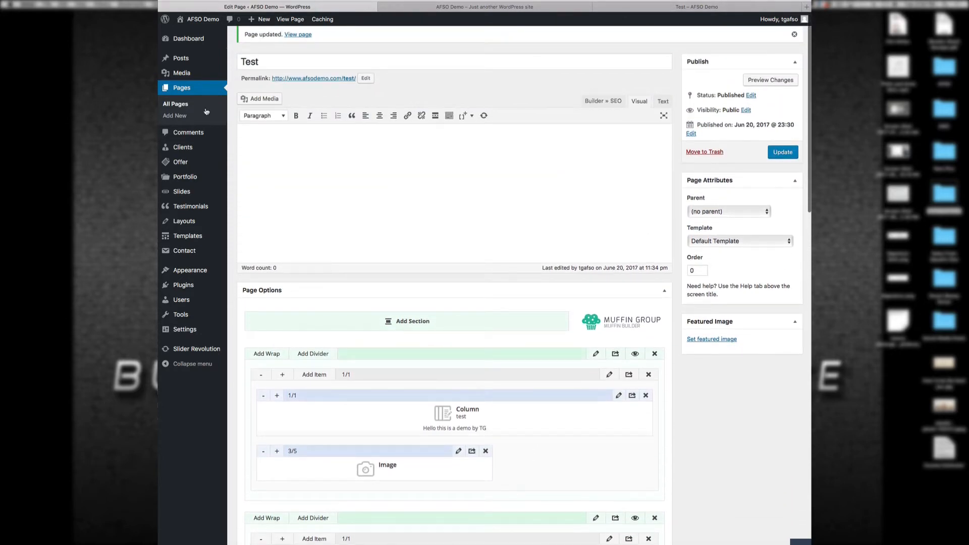
mouse_move(181, 57)
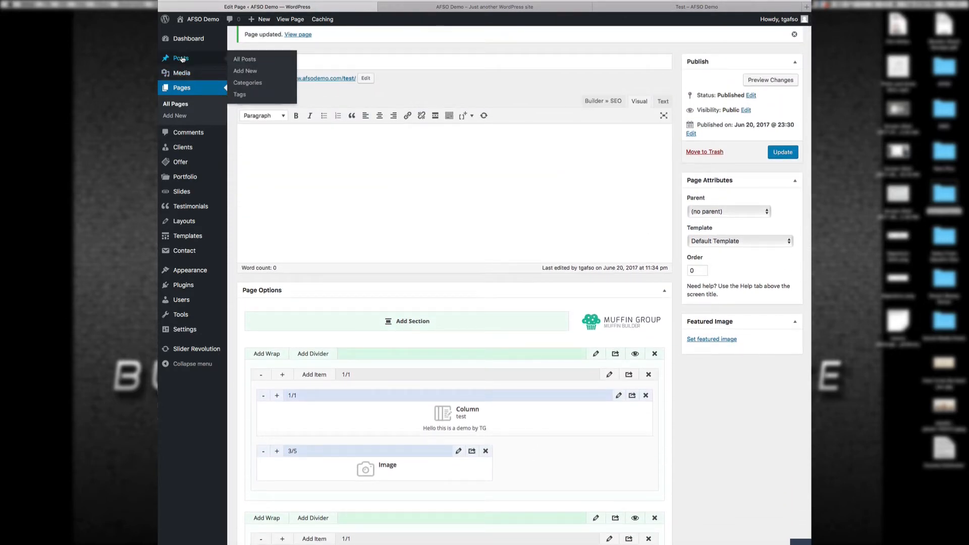
Step: Go to Posts, then open Appearance > Customize to preview the BeCleaner homepage
click(181, 58)
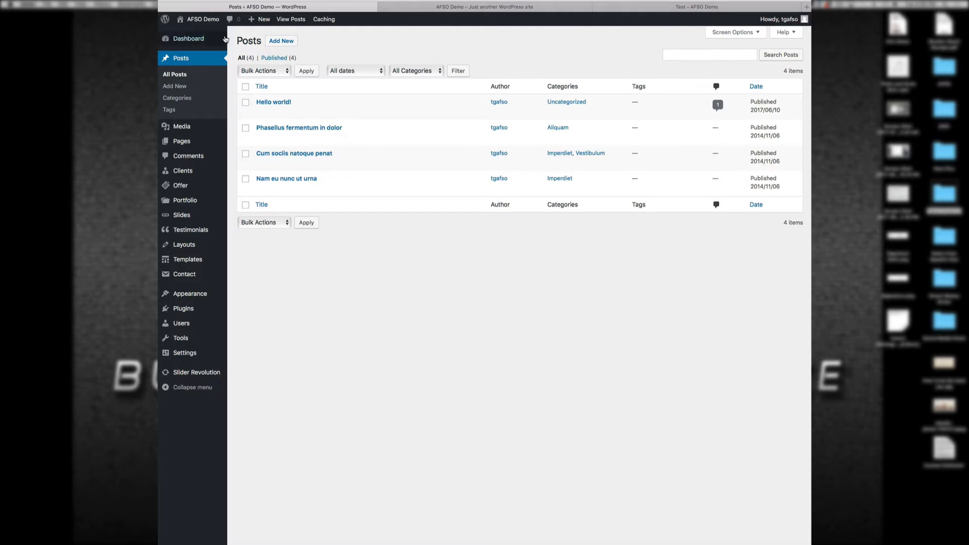
mouse_move(186, 279)
mouse_move(186, 297)
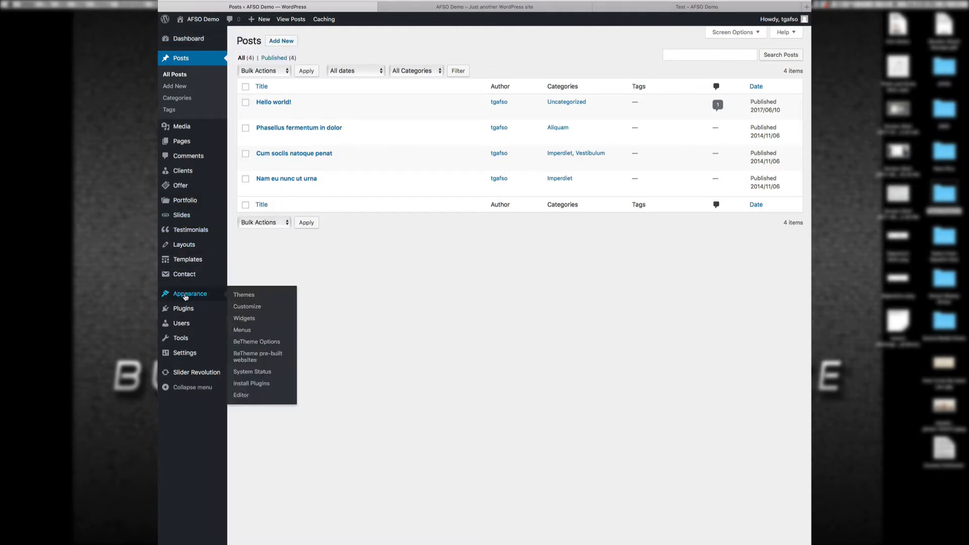
click(247, 307)
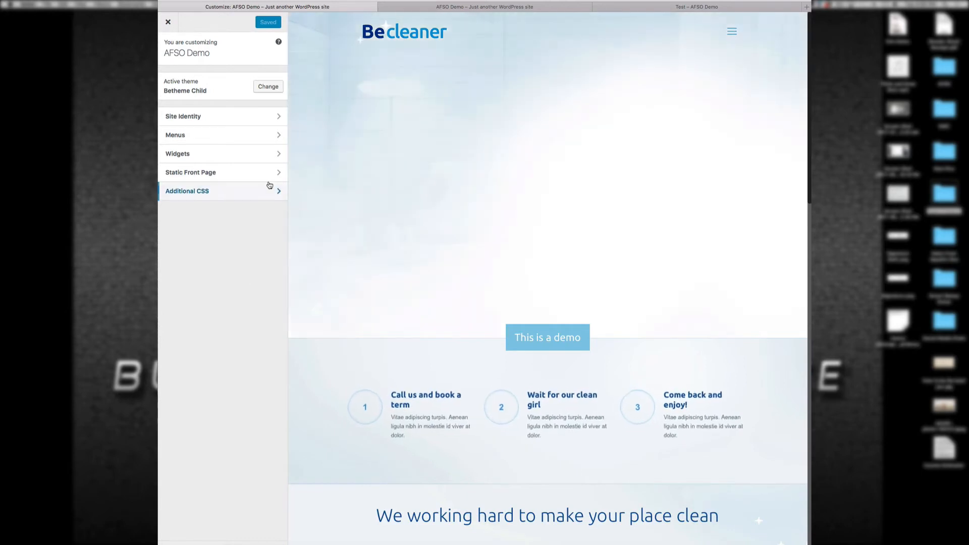
Step: Look at the Site Identity panel, then close the Customizer back to the Posts list
click(273, 116)
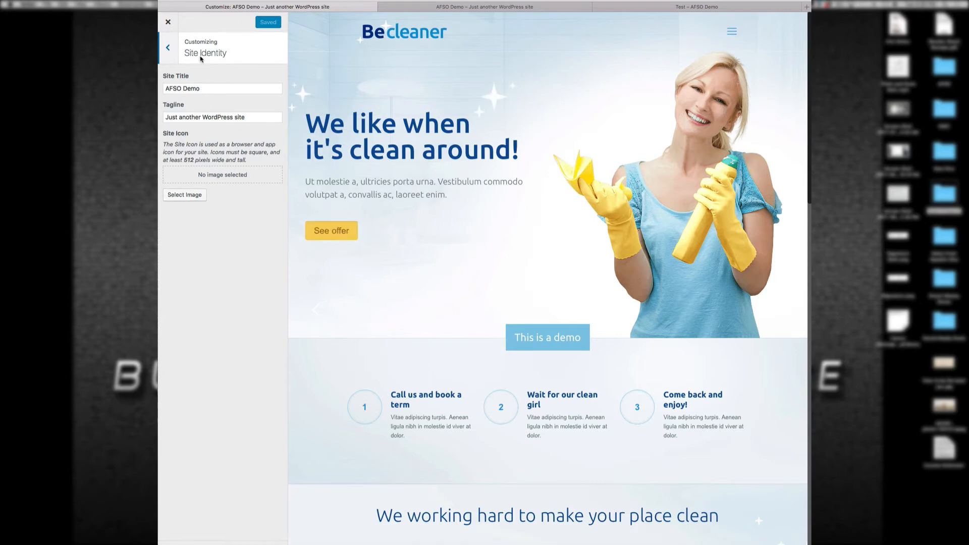
click(169, 21)
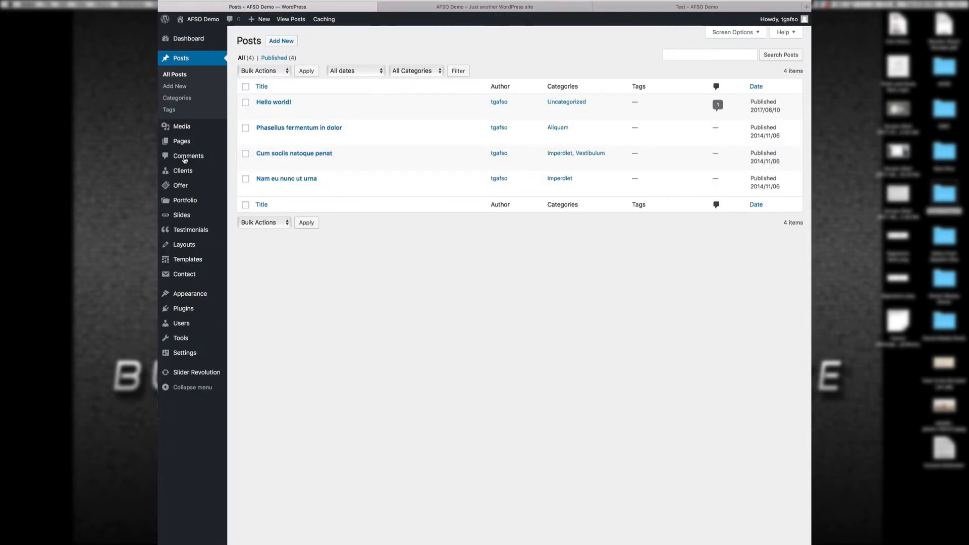
Step: In Settings > Reading, make Cleaner's blog the posts page, save, and close the Test tab
mouse_move(187, 353)
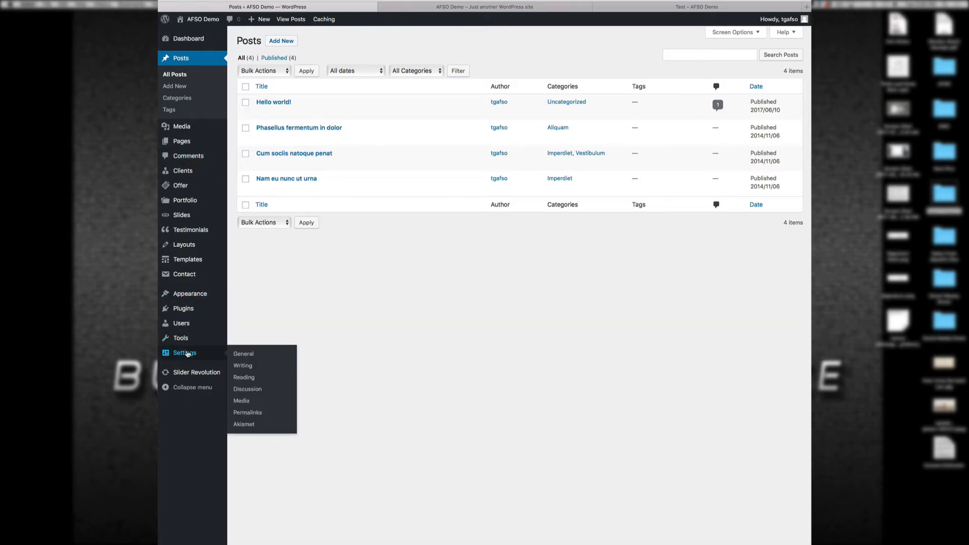
click(247, 378)
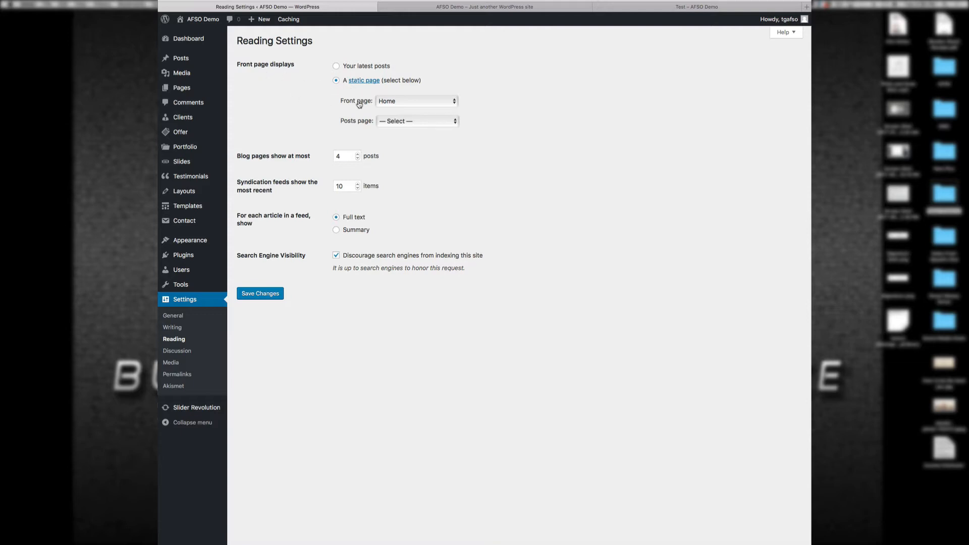
click(450, 122)
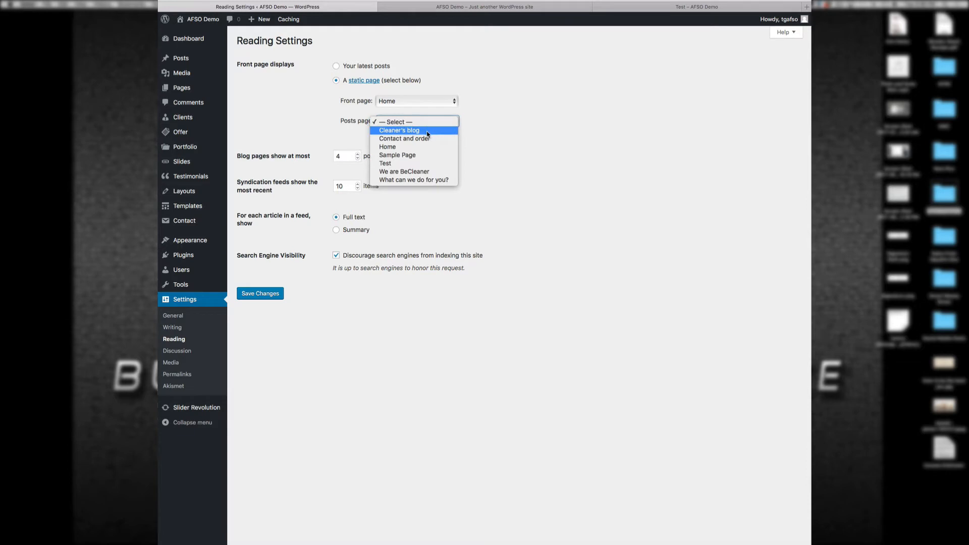
click(428, 132)
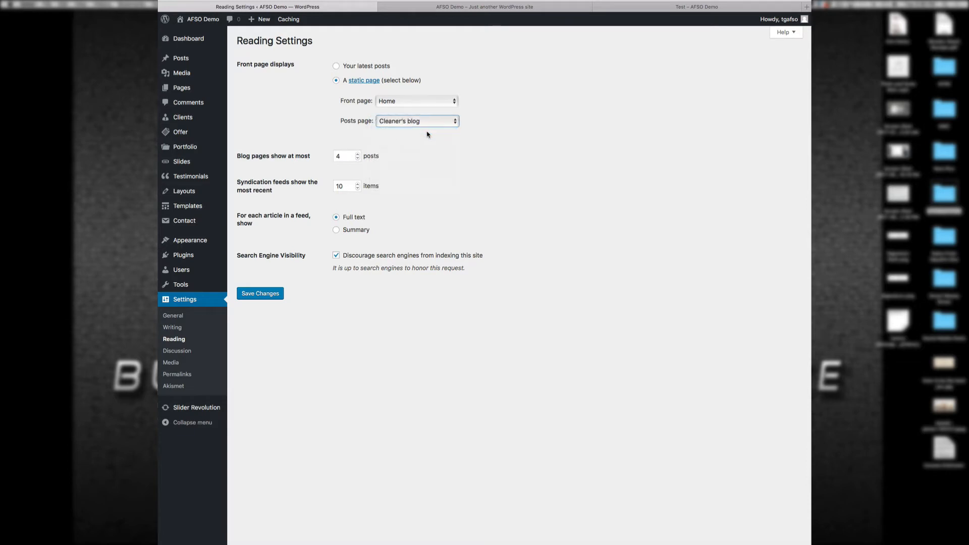
click(269, 294)
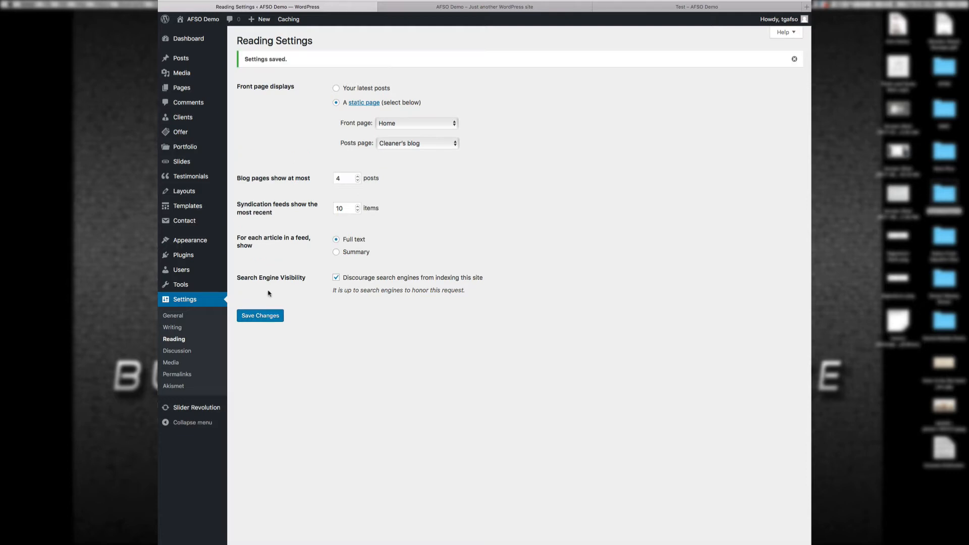
click(598, 7)
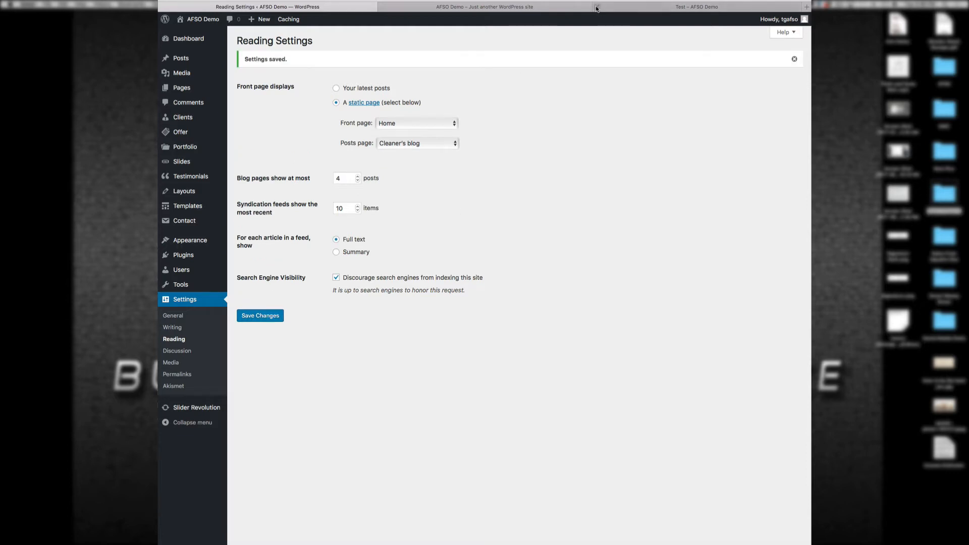
Step: On the live site, open Cleaner's blog and scroll through its listed posts
click(568, 7)
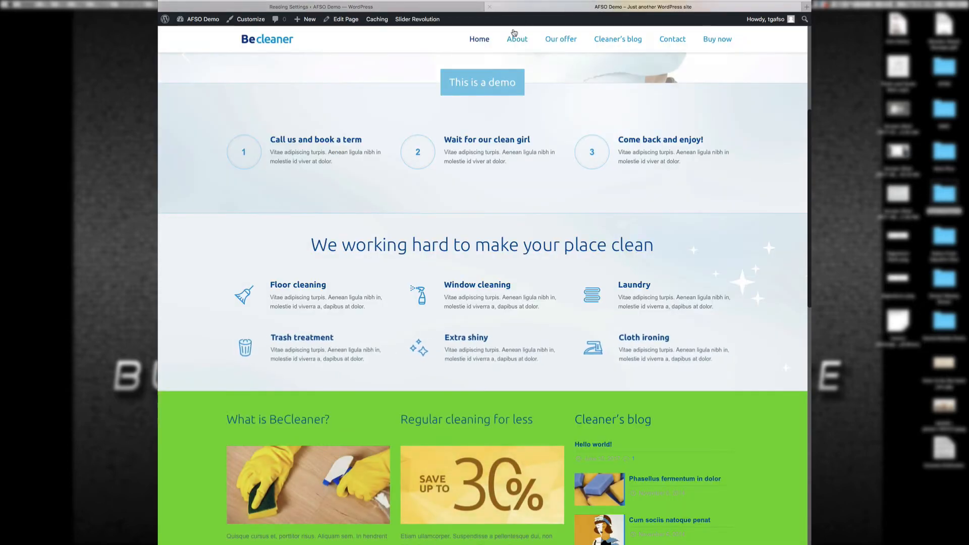
click(611, 40)
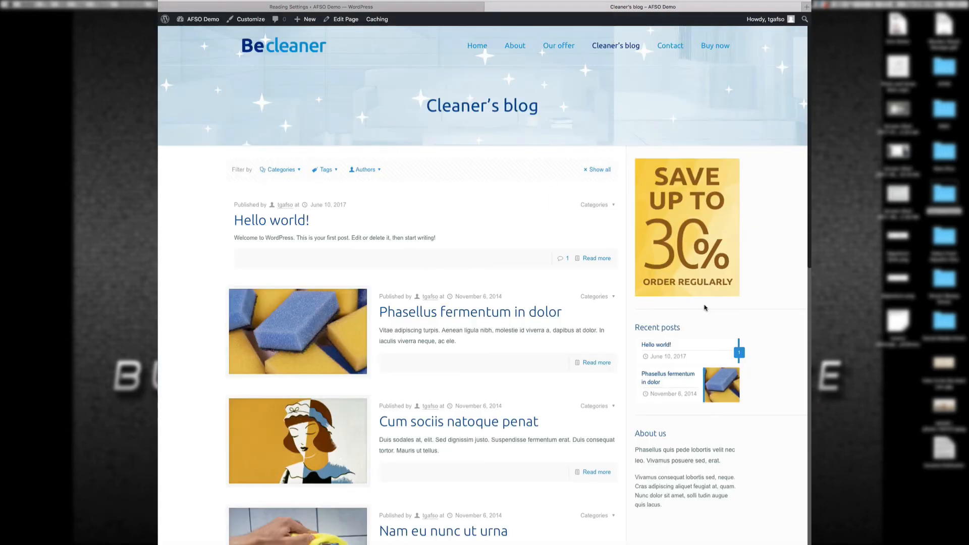
scroll(770, 338, down, 4)
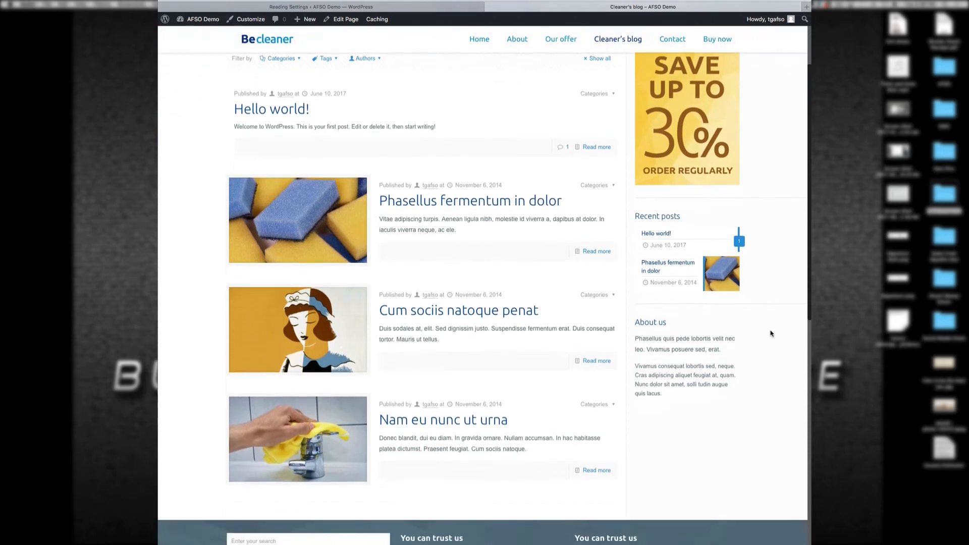
scroll(771, 333, up, 4)
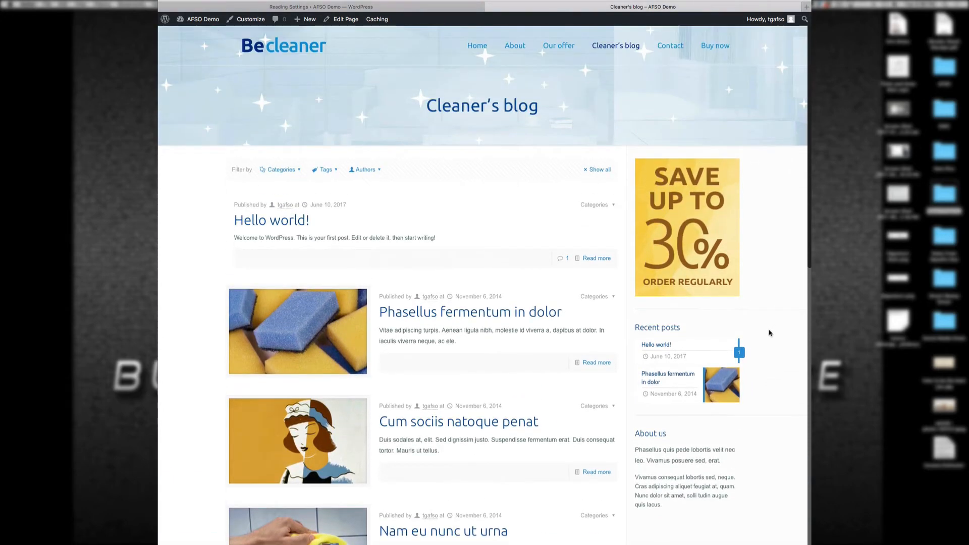
Step: Open 'Hello world!' from the admin Posts list and delete a newly added builder section
click(443, 9)
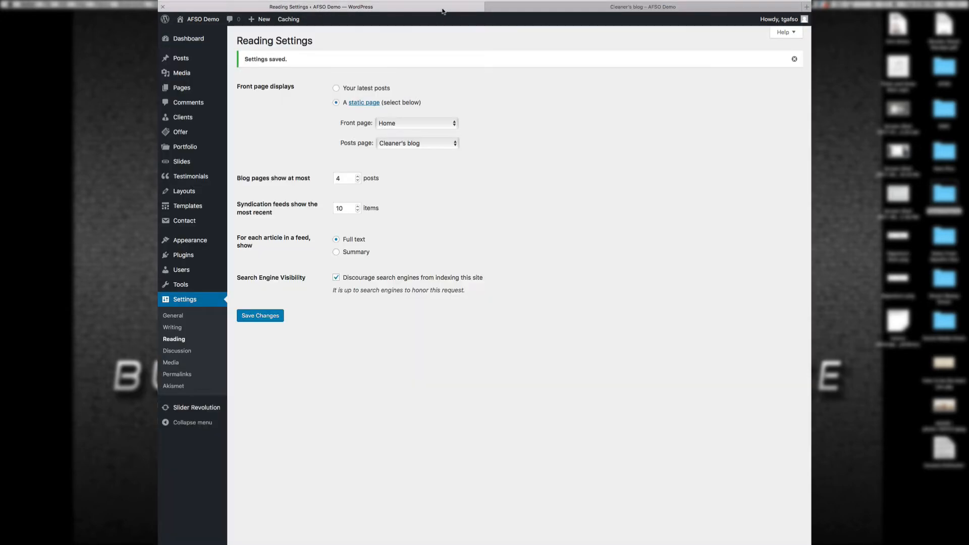
click(179, 58)
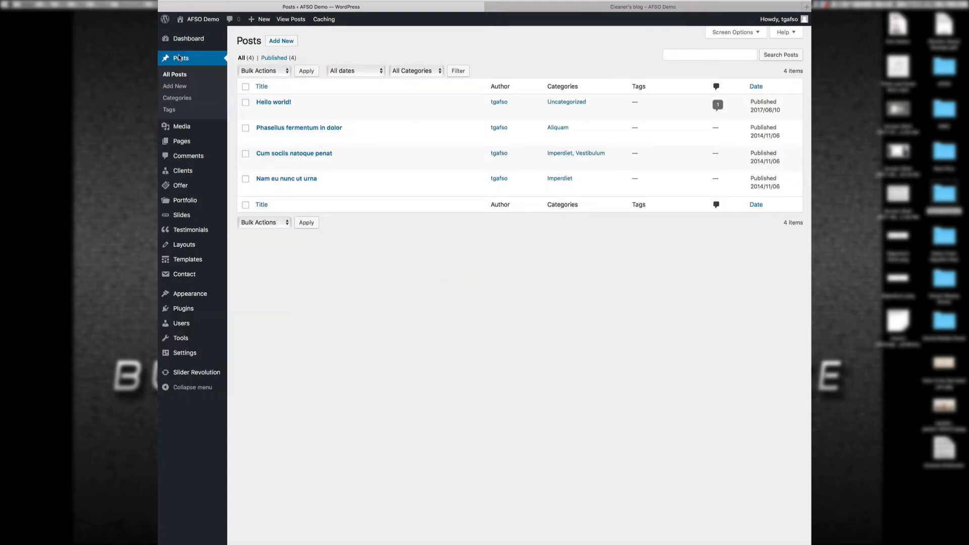
click(268, 103)
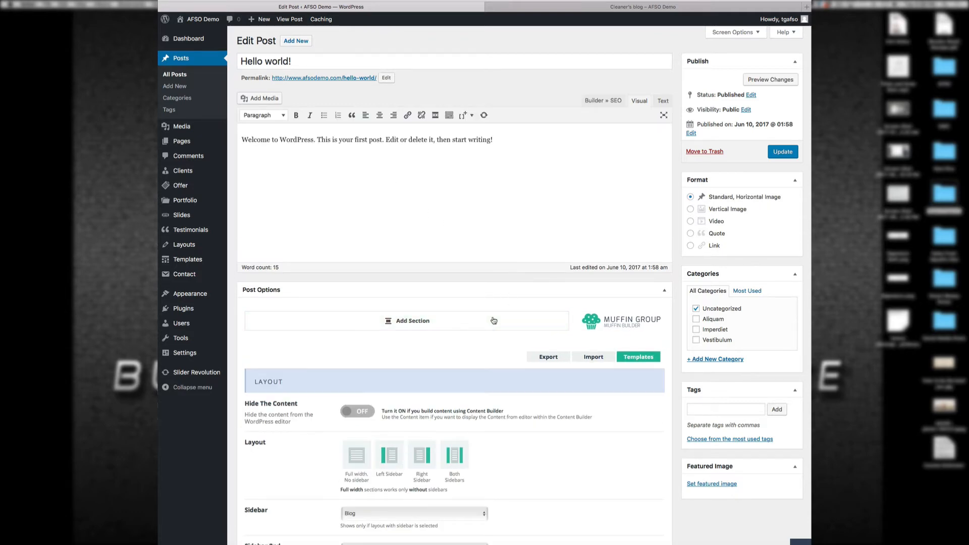
click(477, 321)
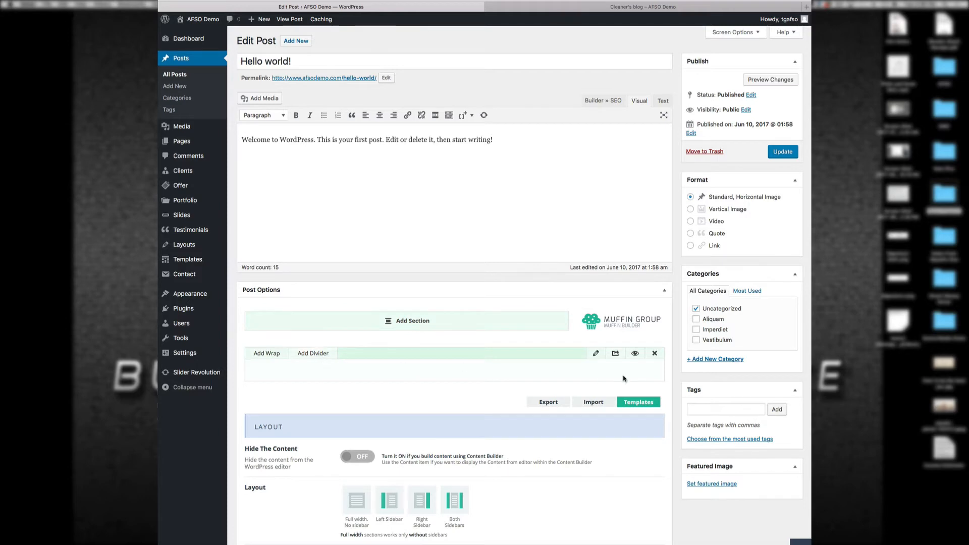
click(657, 357)
click(568, 290)
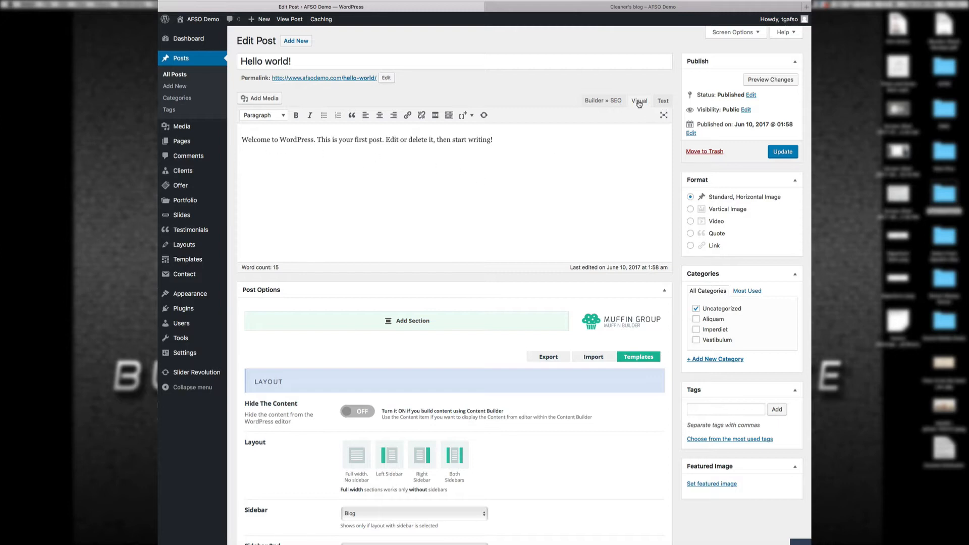
Step: Make the welcome sentence bold, trying and undoing italic and blockquote along the way
click(296, 115)
drag(511, 138, 216, 137)
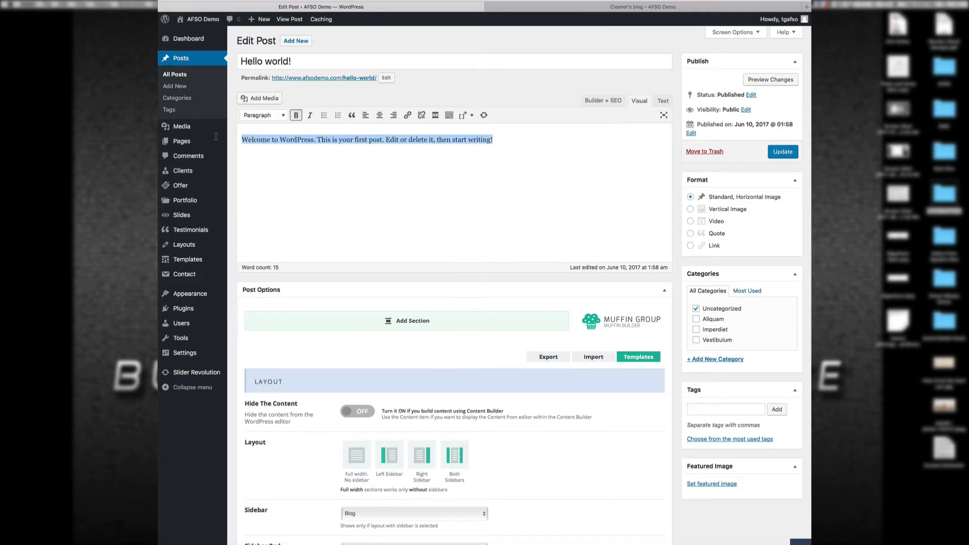
click(296, 115)
click(330, 186)
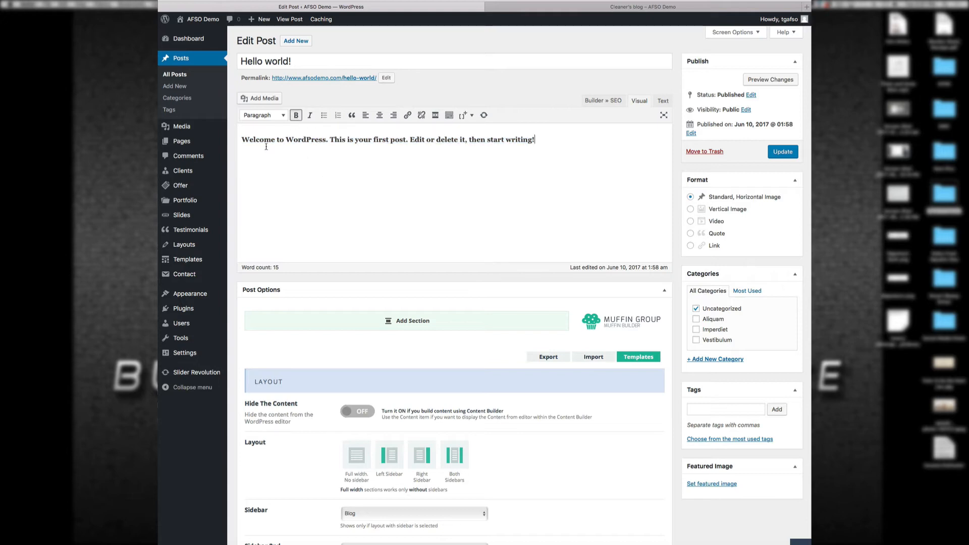
key(ctrl+a)
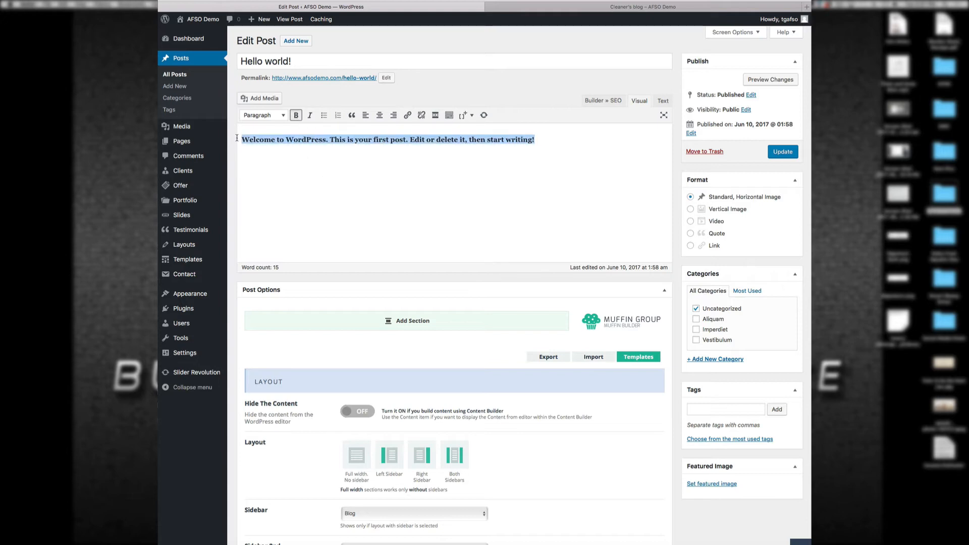
click(310, 115)
click(311, 116)
click(352, 115)
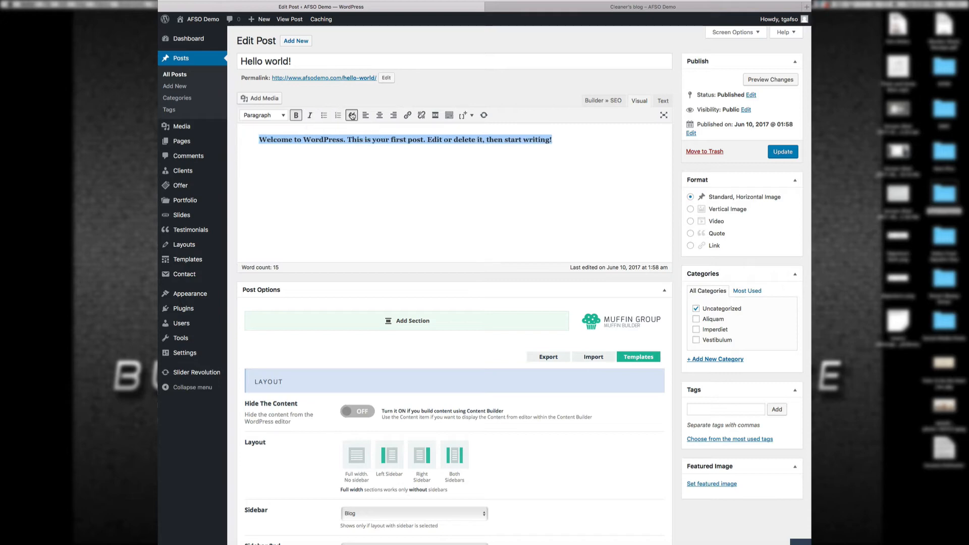
click(352, 115)
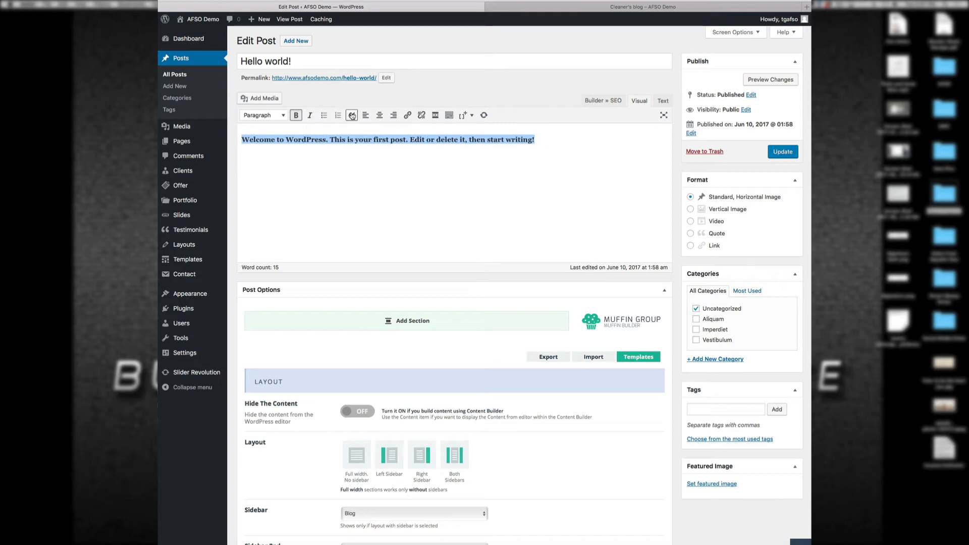
click(298, 117)
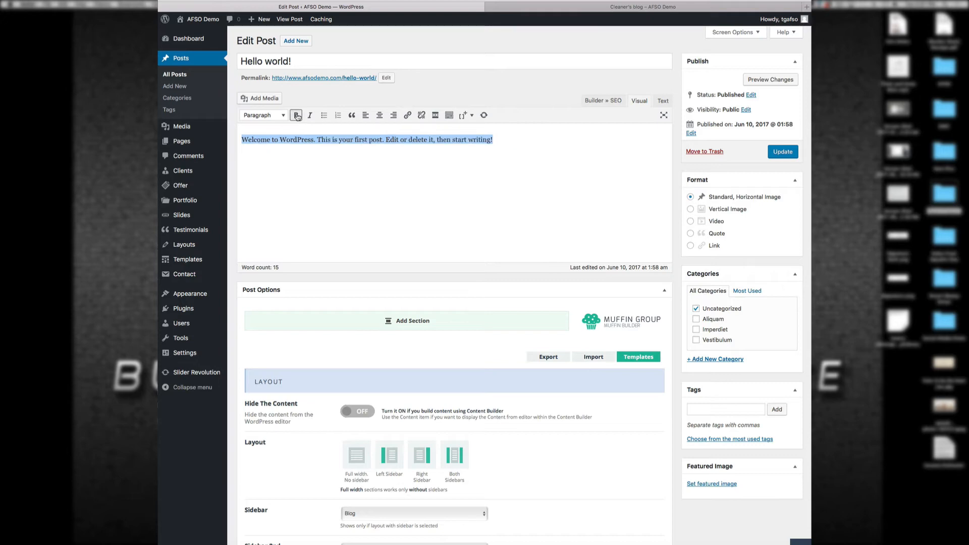
click(297, 116)
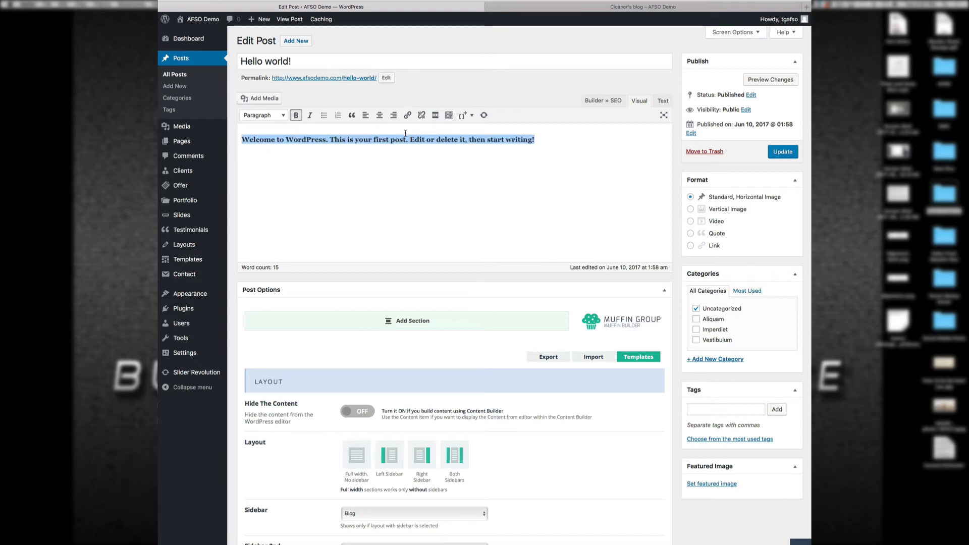
Step: Check the HTML in the Text view, return to Visual, and start a new paragraph
click(663, 101)
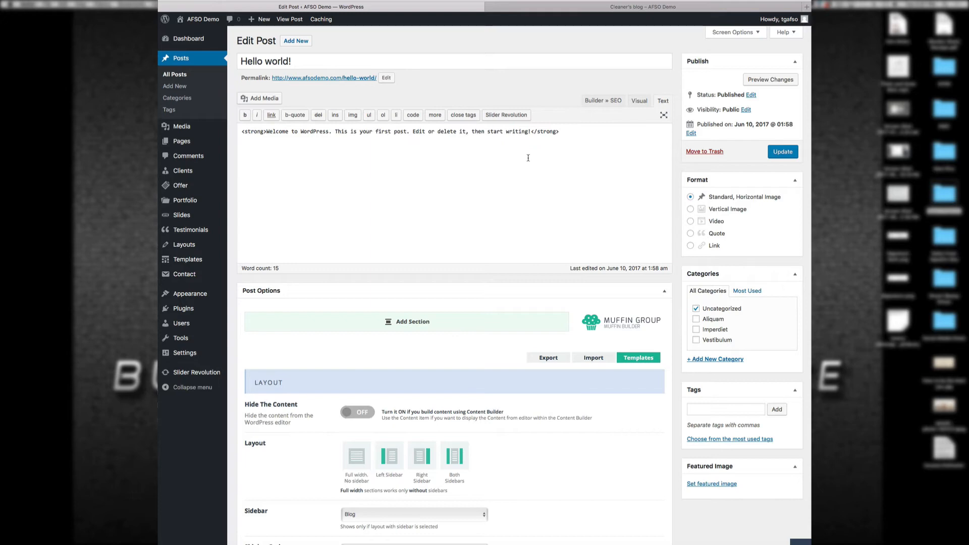
click(639, 102)
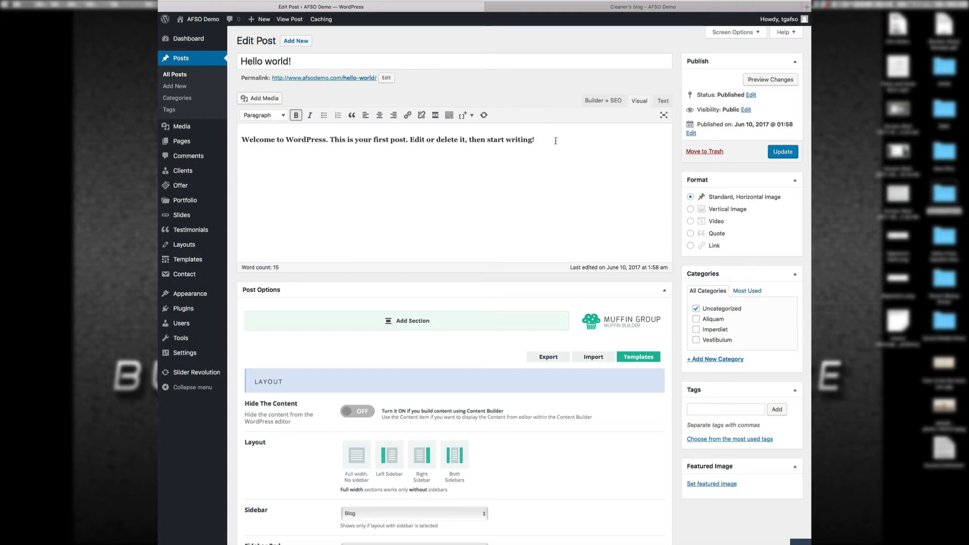
key(Return)
key(Return)
Step: Insert Happy-baby.jpeg below the Hello world! welcome sentence, update the post and view the live blog
click(271, 98)
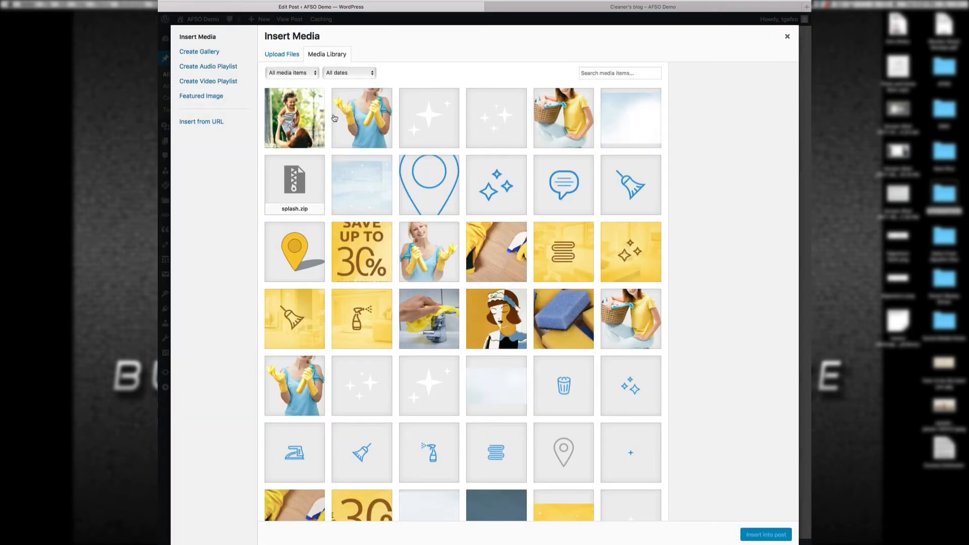
click(308, 122)
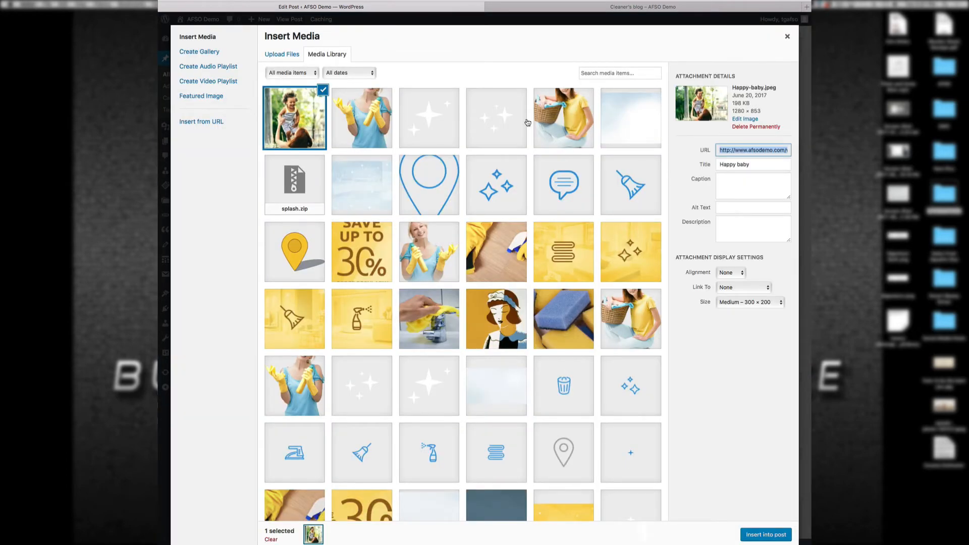
click(780, 534)
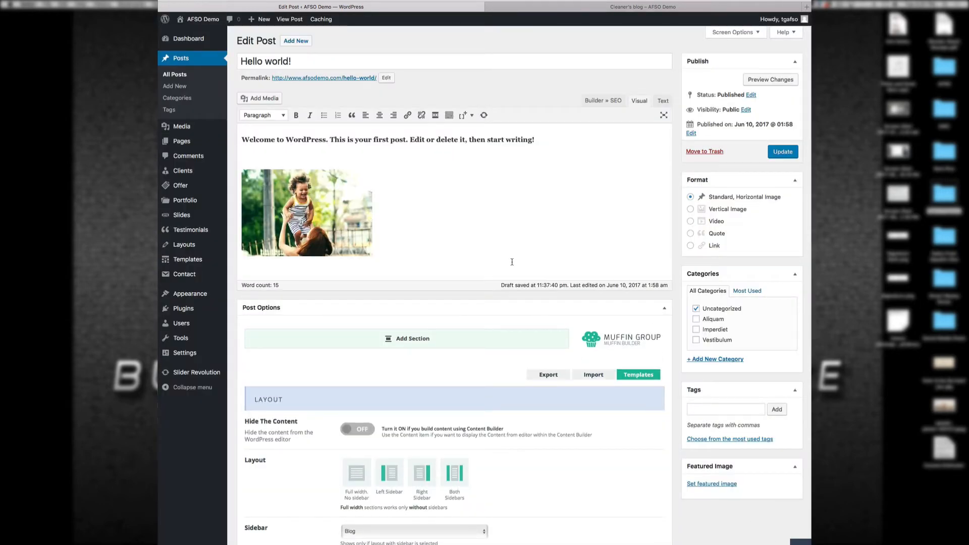
click(781, 152)
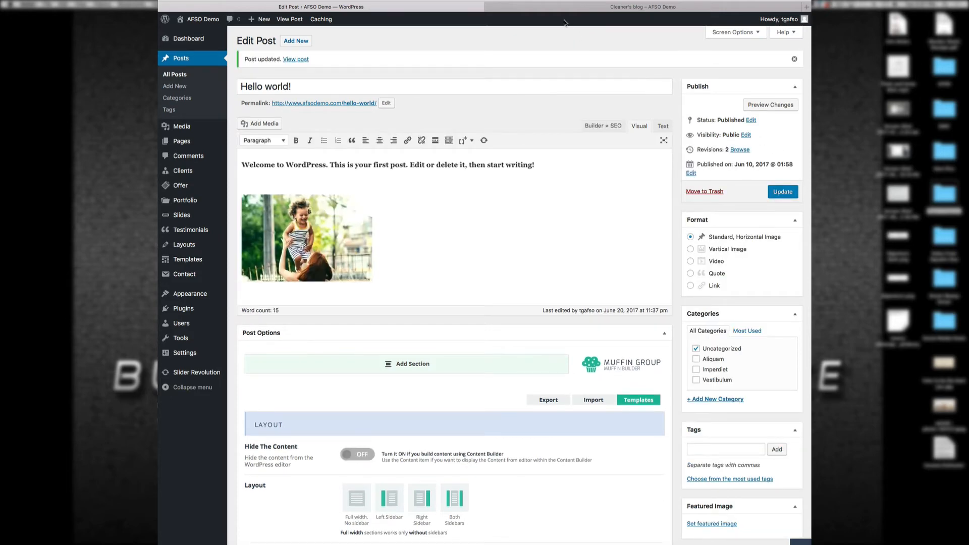
click(552, 8)
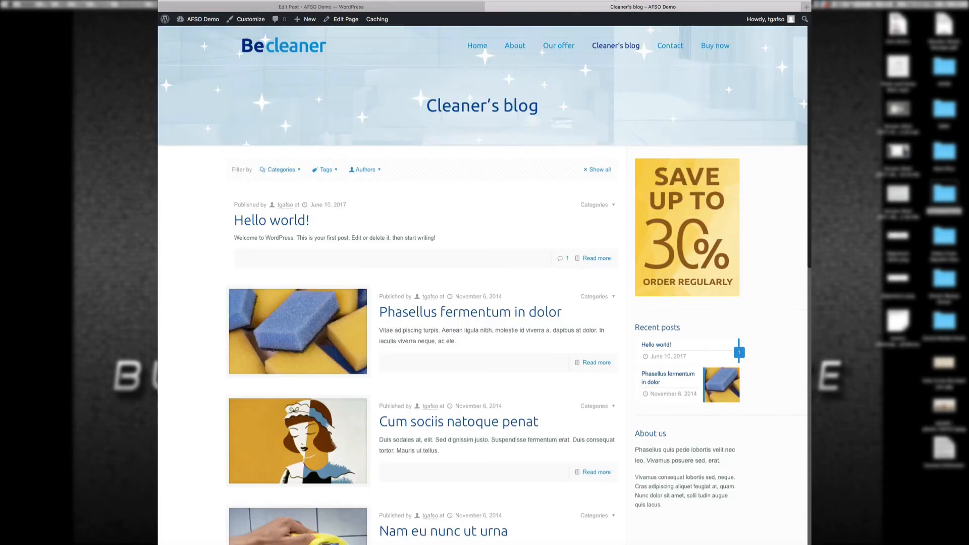
key(super+r)
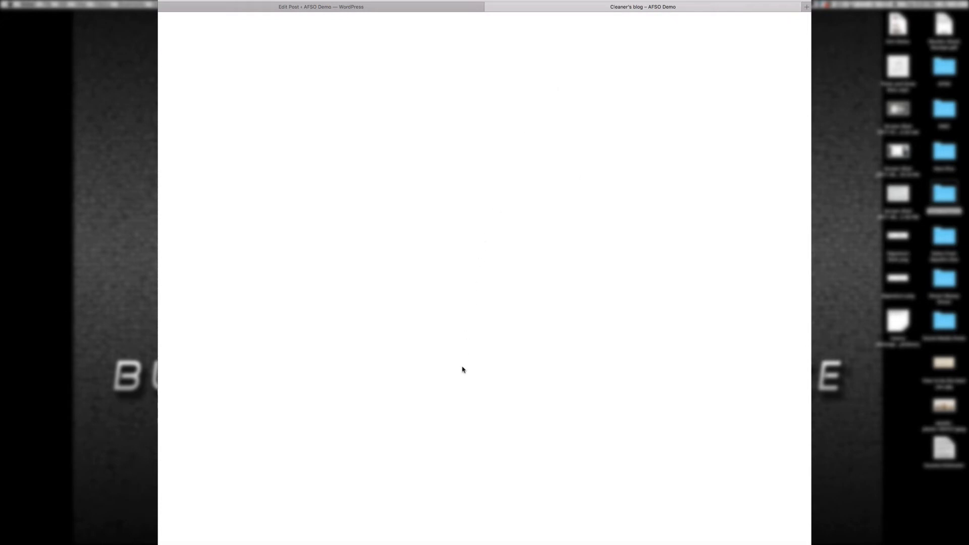
scroll(462, 369, down, 5)
scroll(462, 369, up, 5)
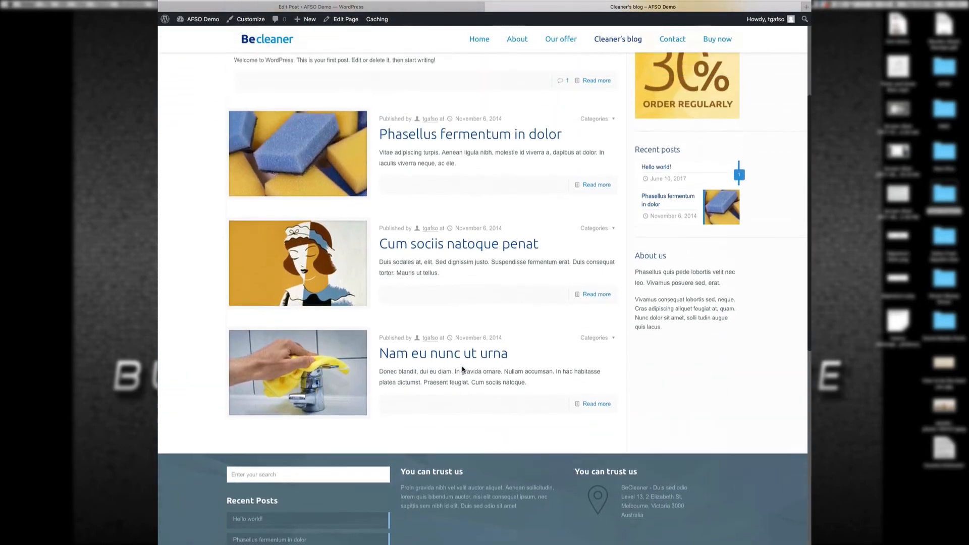
scroll(462, 369, up, 1)
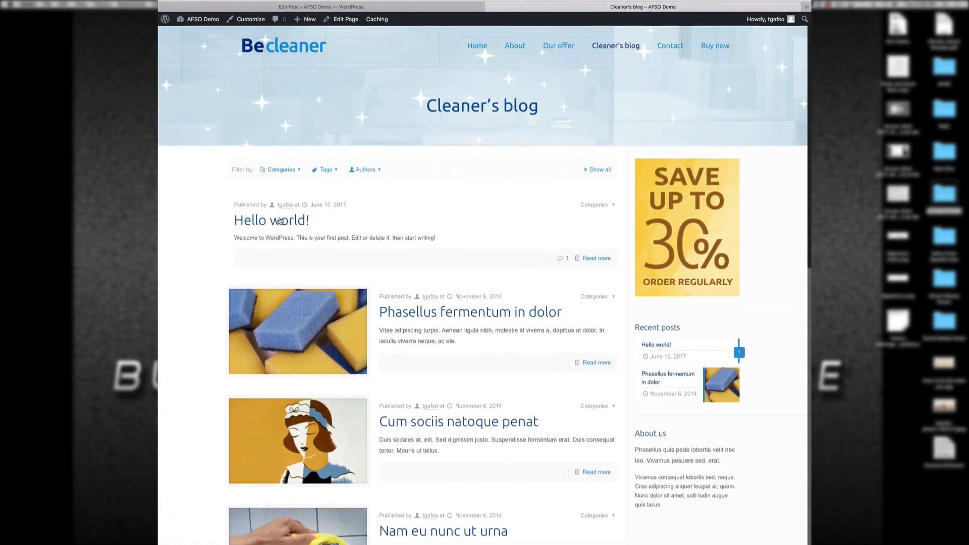
click(596, 258)
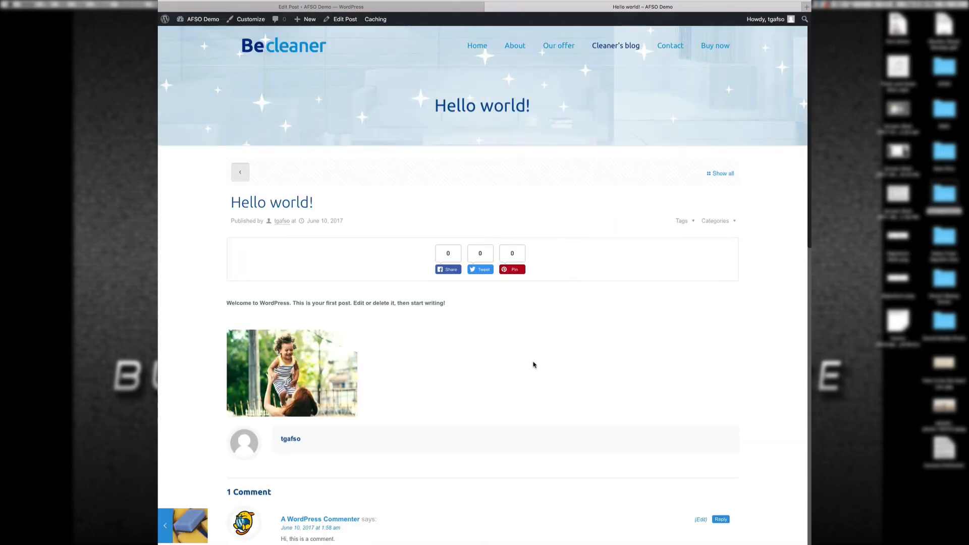
scroll(528, 376, down, 3)
scroll(528, 376, up, 5)
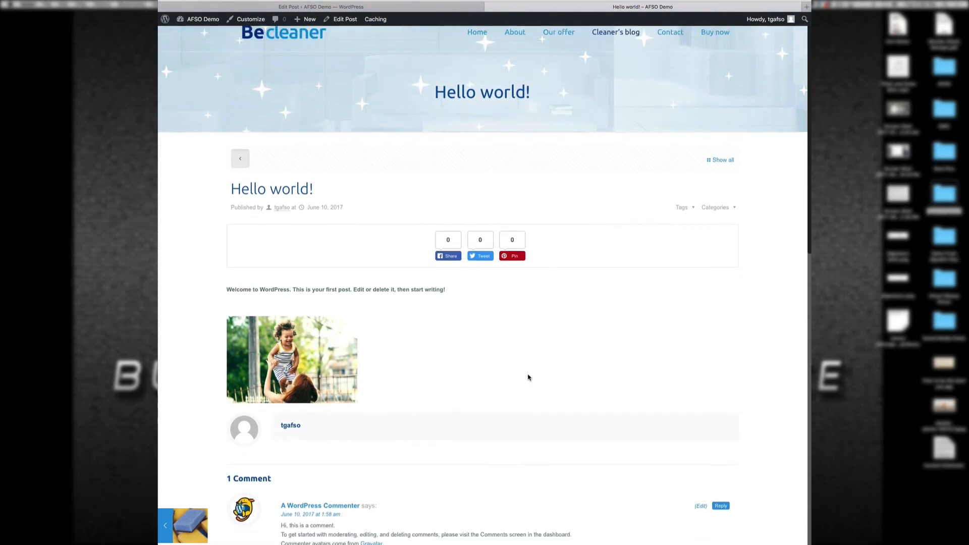
scroll(528, 377, down, 10)
scroll(528, 377, up, 10)
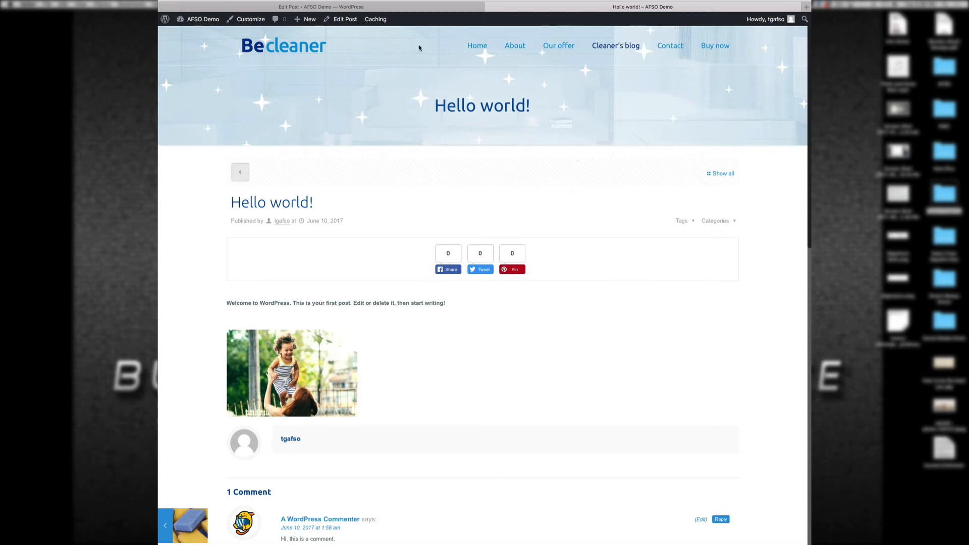
scroll(662, 337, down, 5)
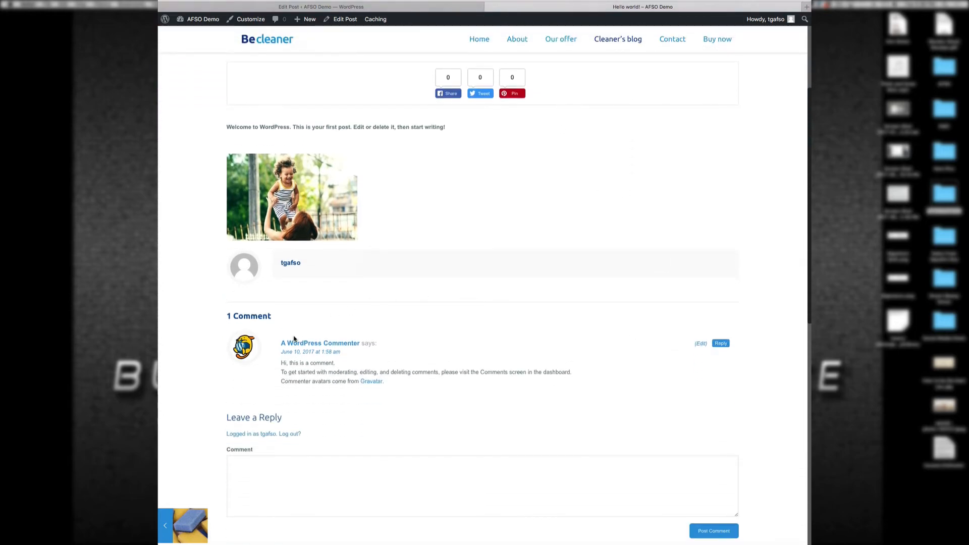
scroll(544, 407, up, 3)
scroll(545, 407, up, 2)
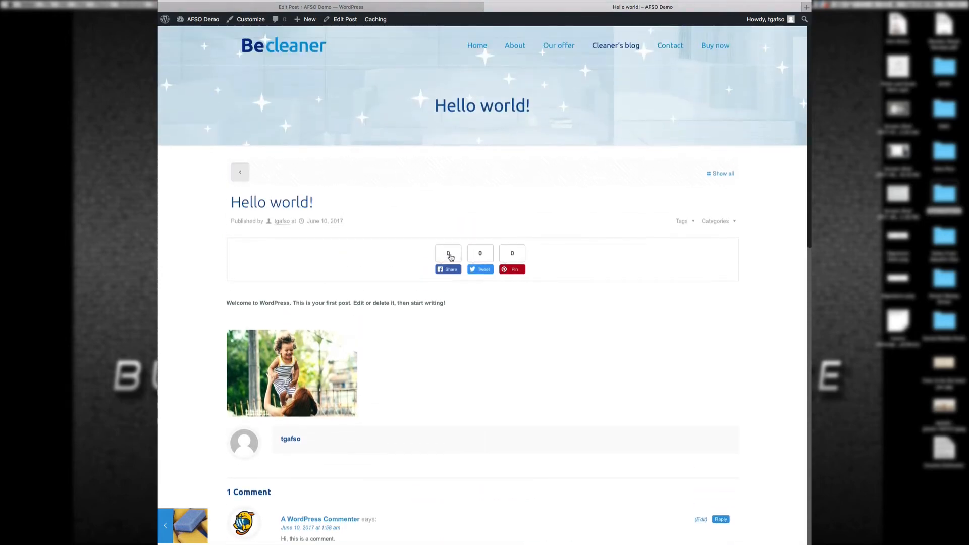
scroll(581, 315, down, 1)
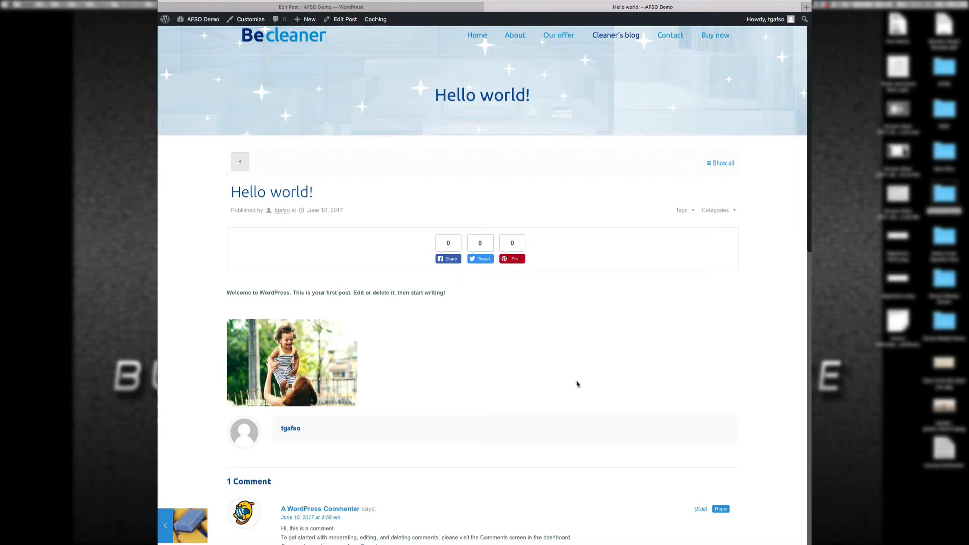
scroll(577, 383, down, 9)
scroll(576, 382, down, 2)
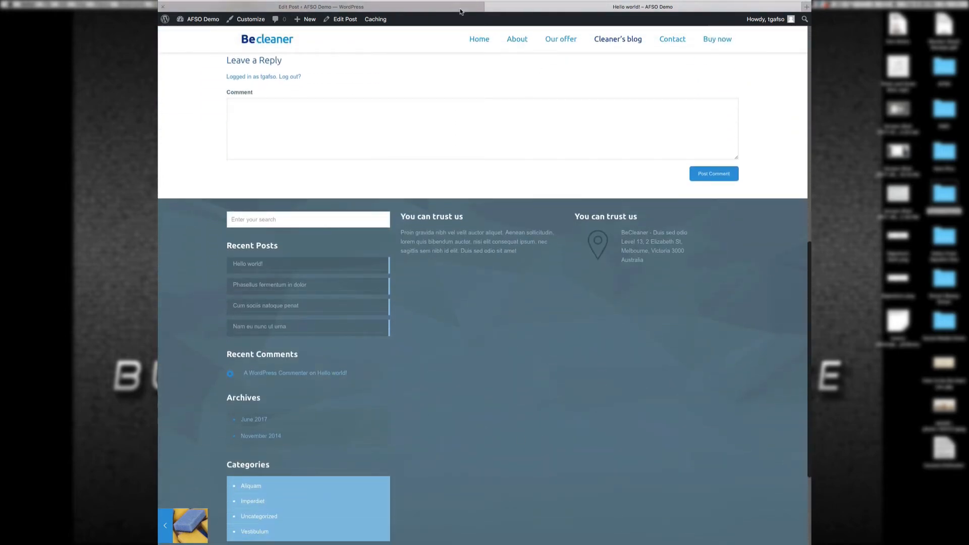
click(447, 7)
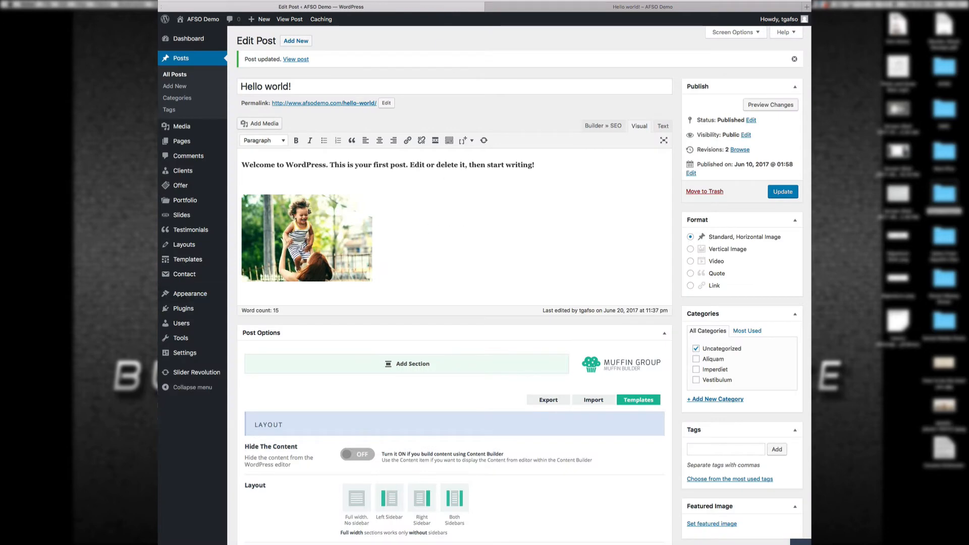
Step: Open Appearance > Widgets and review the live Hello world! post
mouse_move(189, 297)
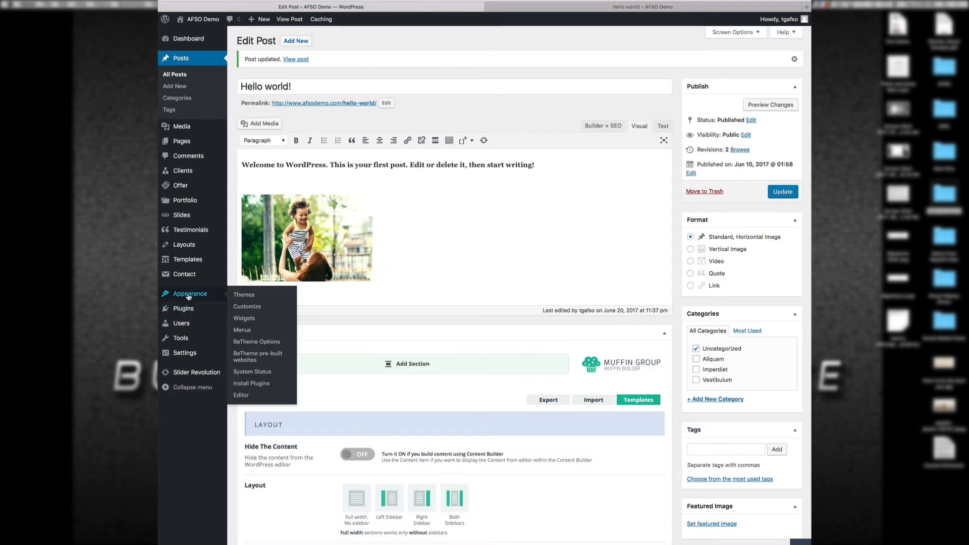
click(250, 319)
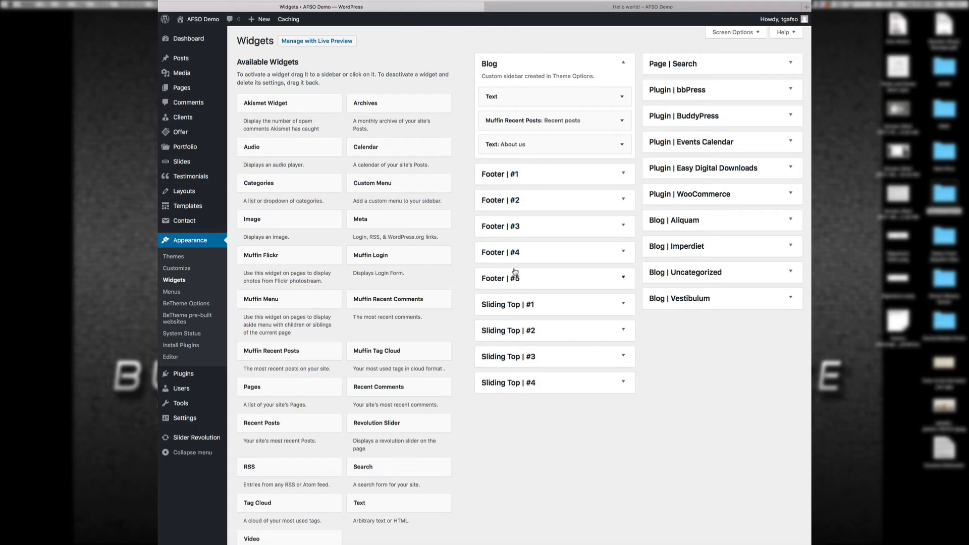
click(525, 6)
scroll(541, 265, down, 3)
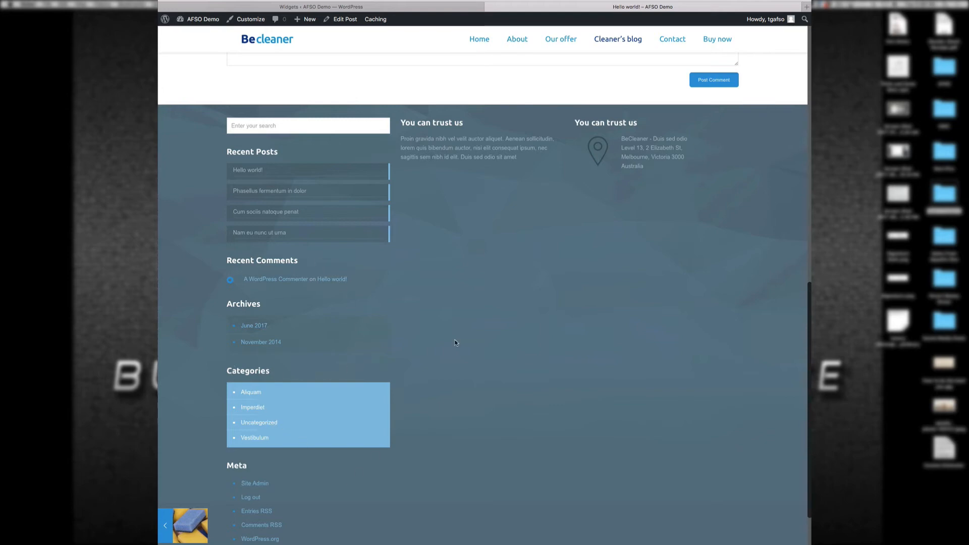
scroll(488, 100, up, 15)
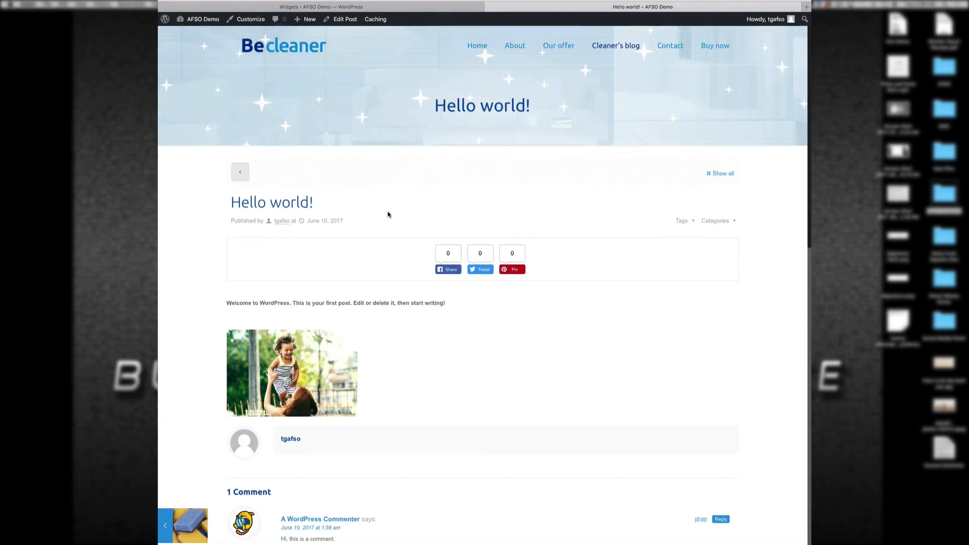
Step: Review the live Cleaner's blog page, then return to the Widgets page
click(609, 49)
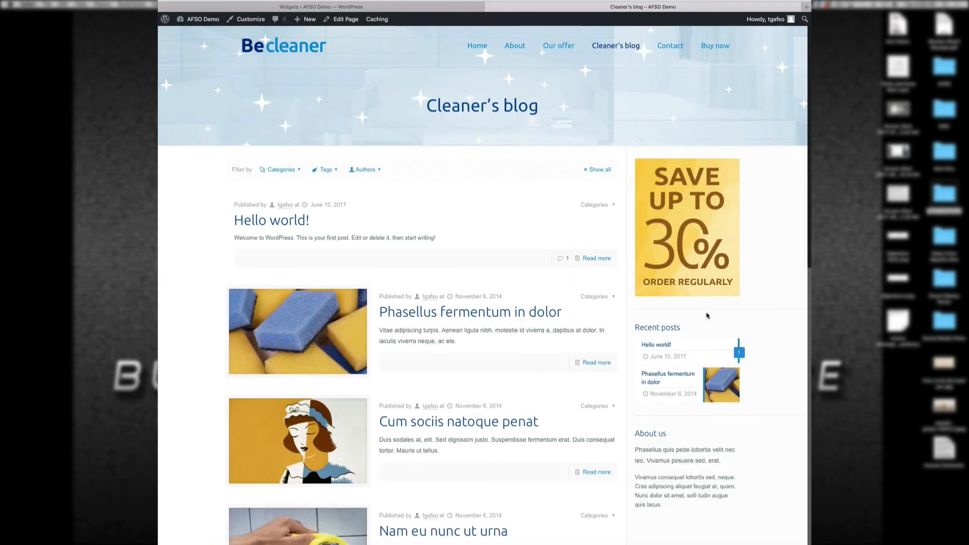
scroll(770, 303, down, 10)
scroll(770, 329, up, 10)
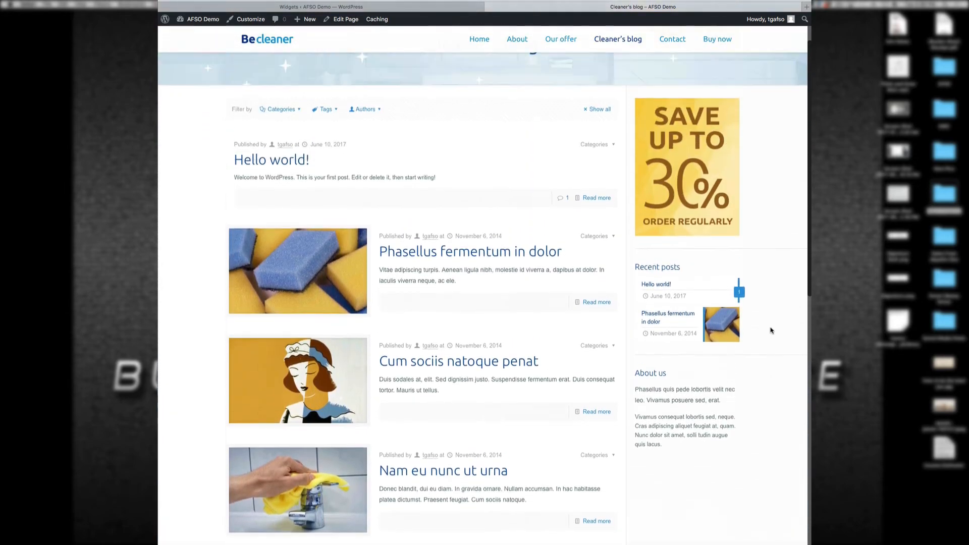
click(418, 9)
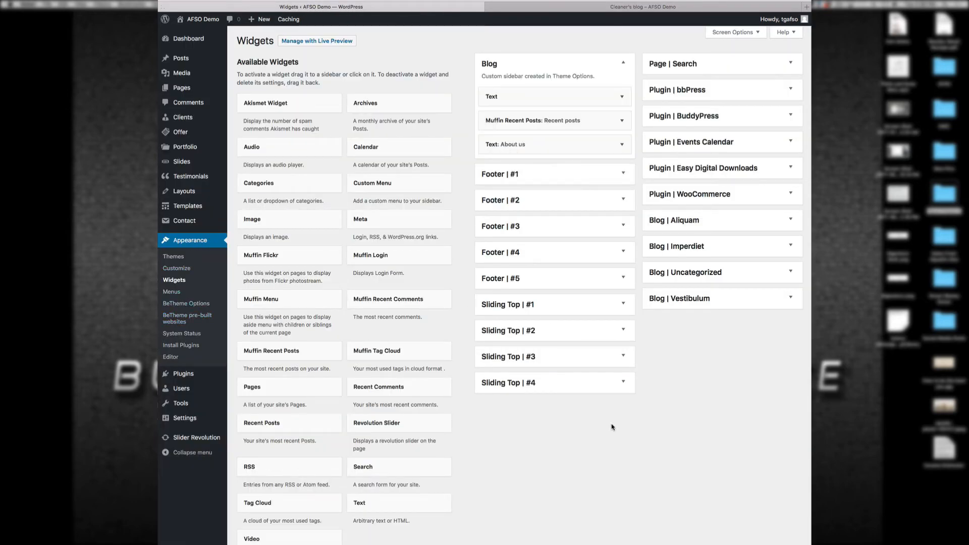
Step: Delete the Search, Recent Posts, Recent Comments, Archives, Categories and Meta widgets from Footer | #1
click(625, 173)
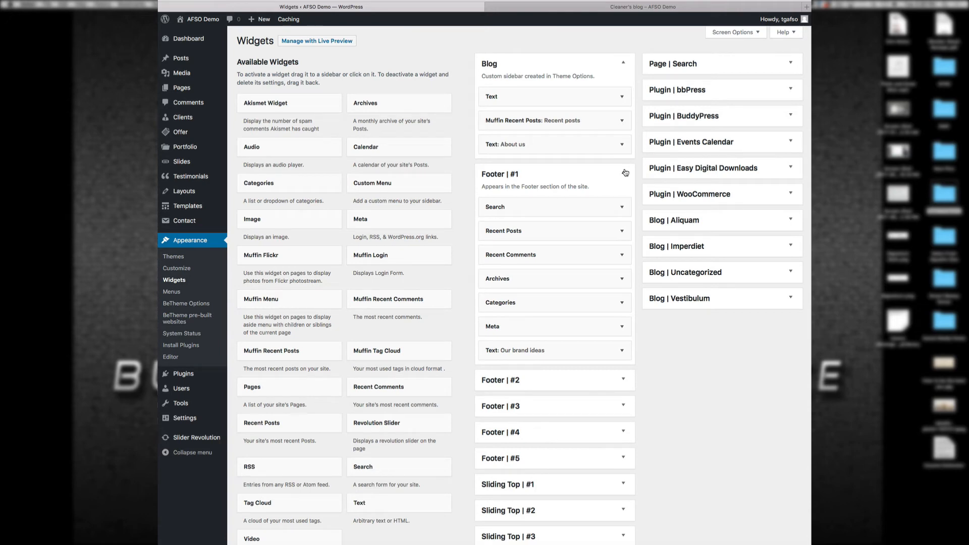
click(622, 208)
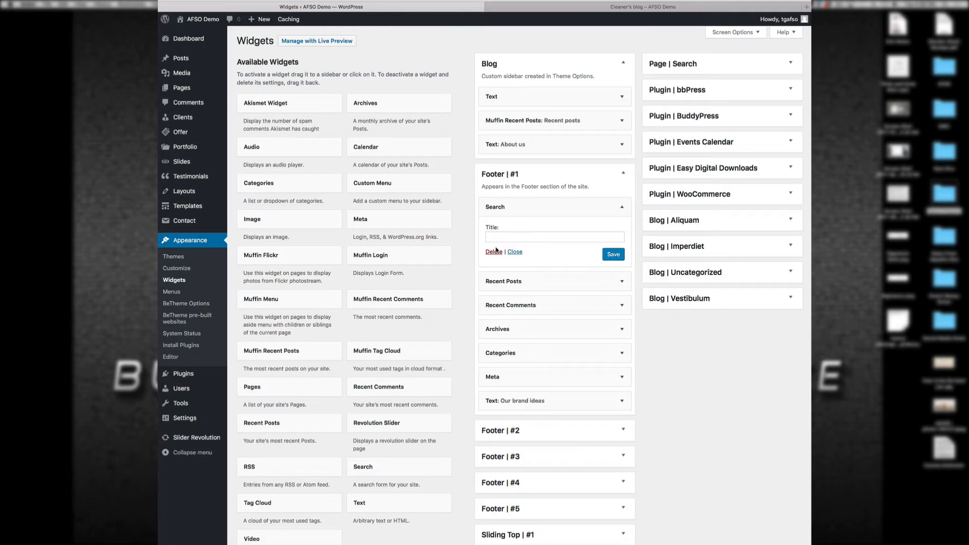
click(495, 253)
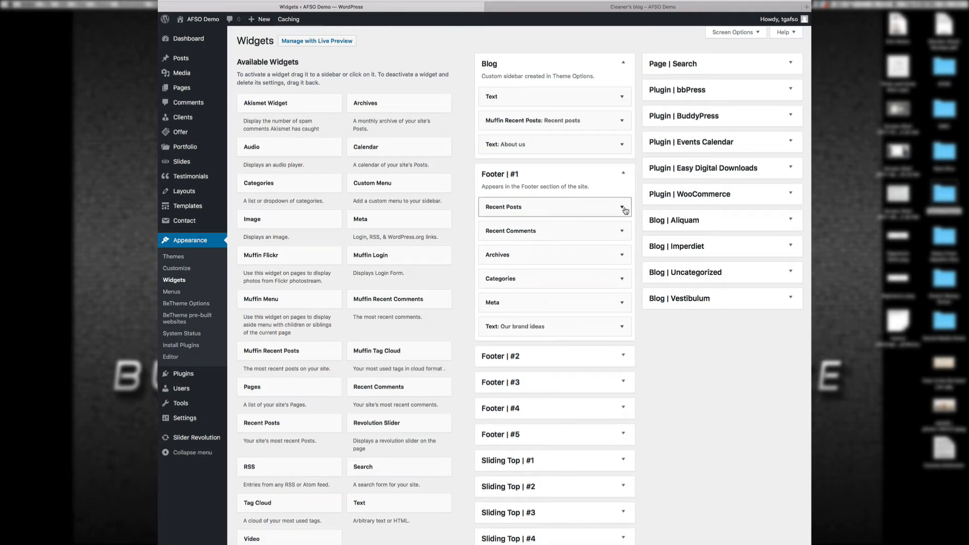
click(622, 208)
click(494, 284)
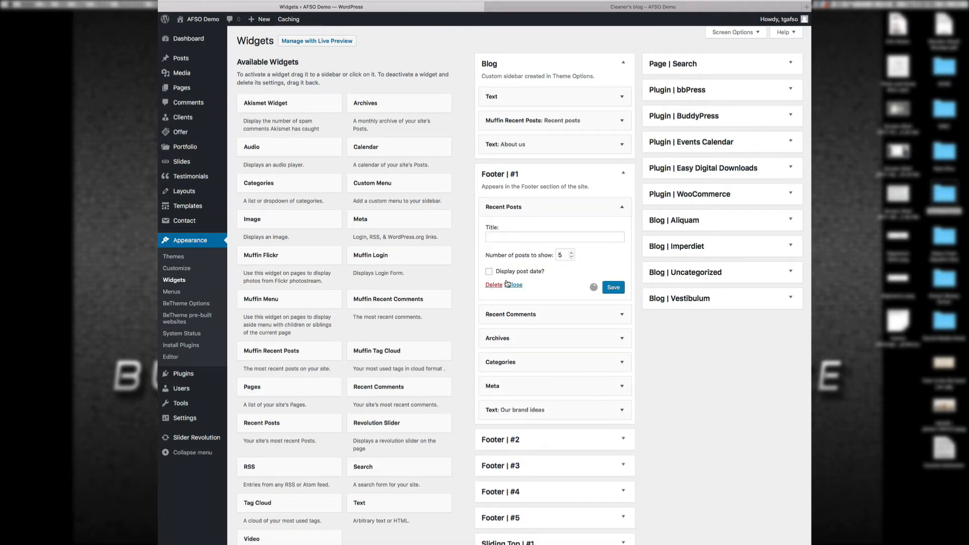
click(614, 215)
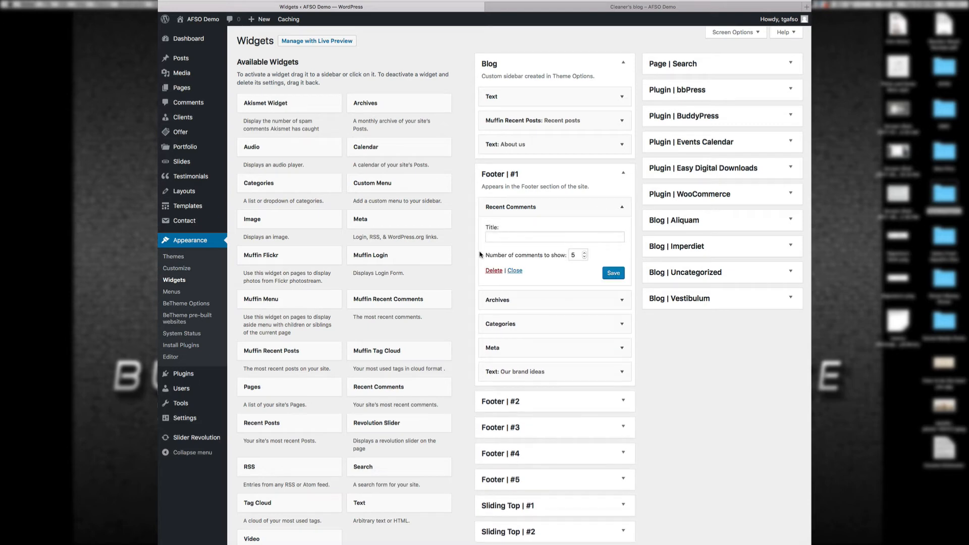
click(494, 271)
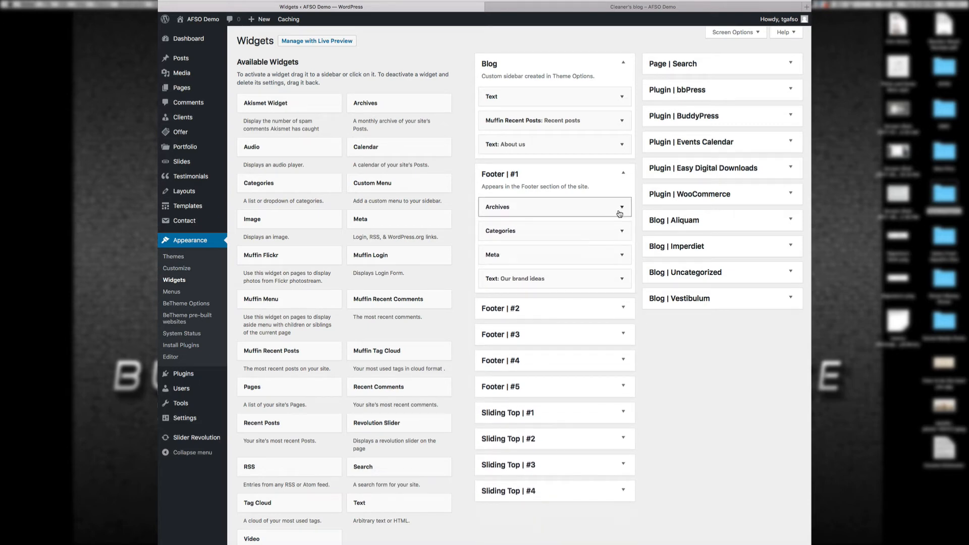
click(622, 206)
click(494, 275)
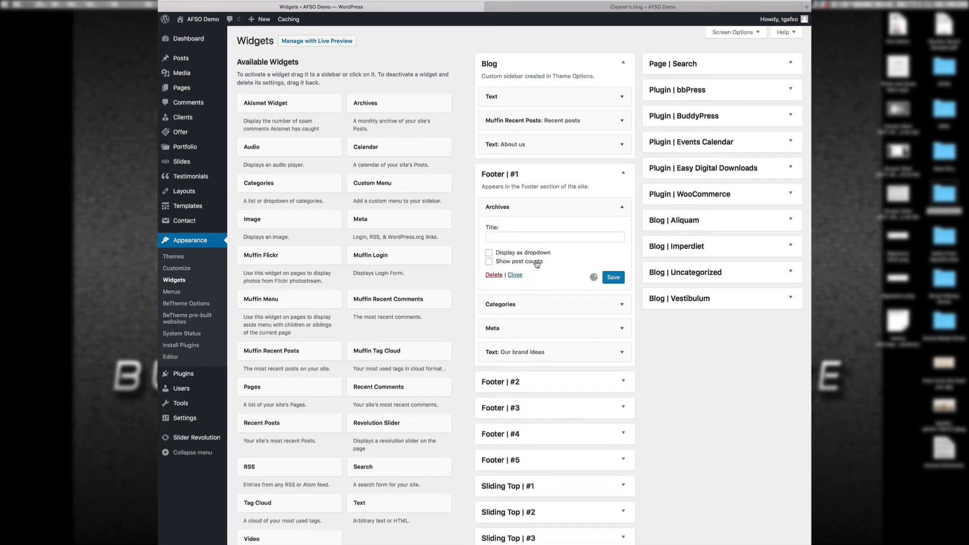
click(616, 212)
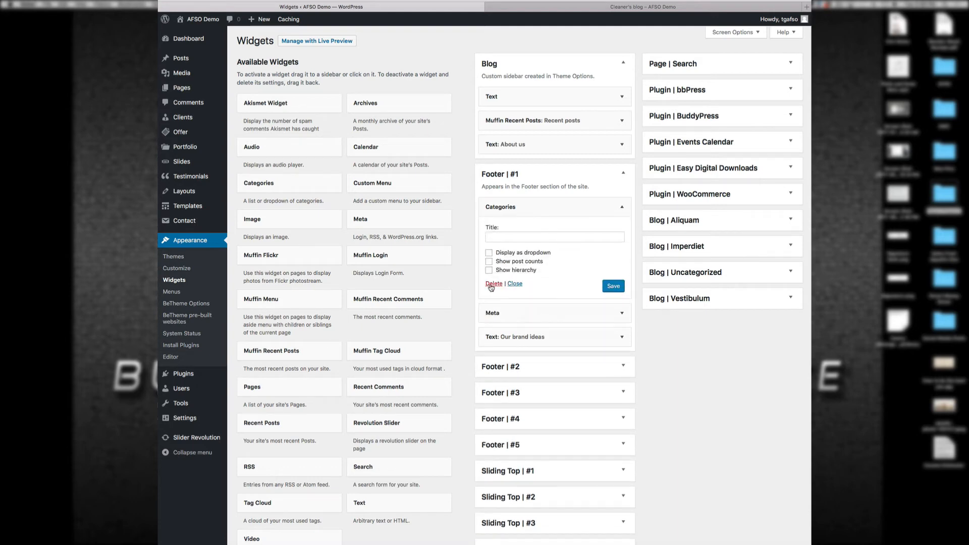
click(494, 287)
click(615, 214)
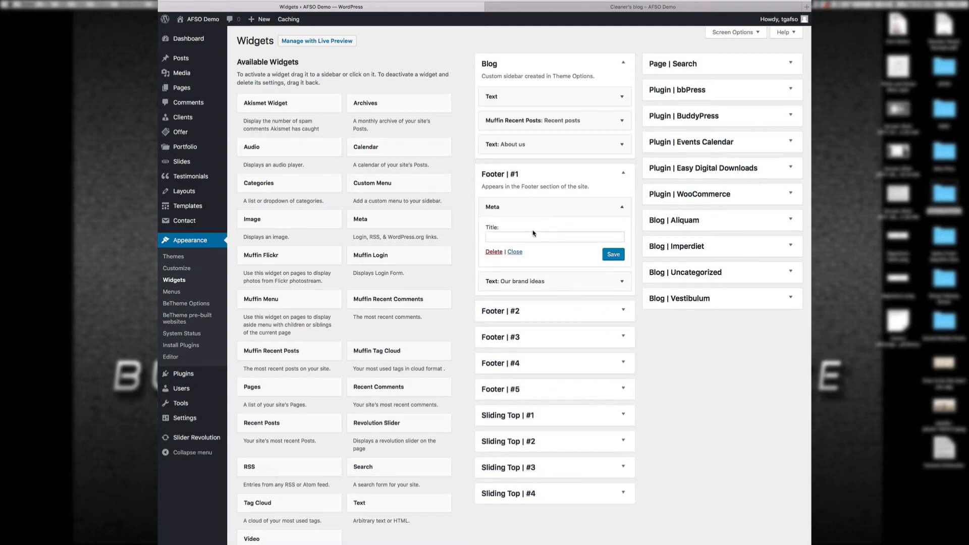
click(497, 252)
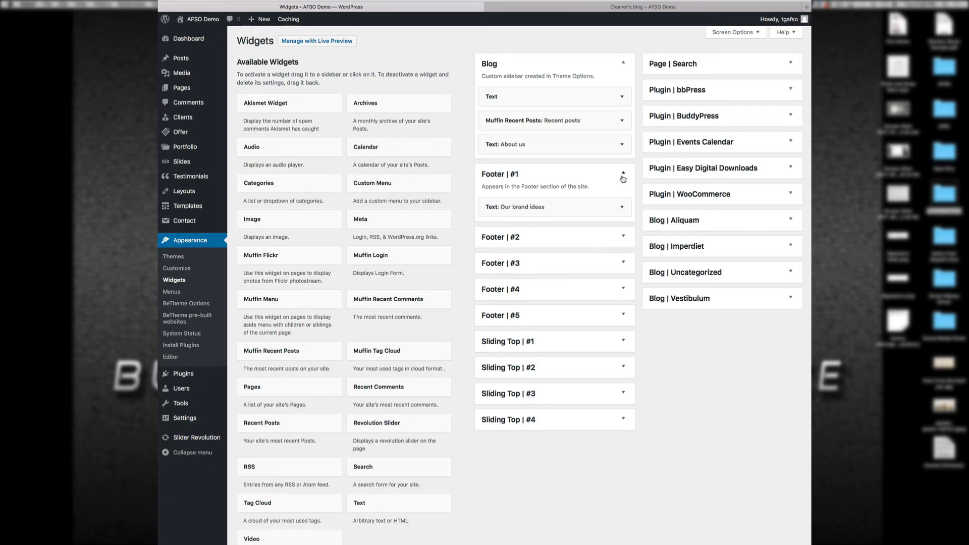
Step: Collapse Footer | #1 and inspect the contents of Footer | #2 through #5
click(623, 177)
click(623, 198)
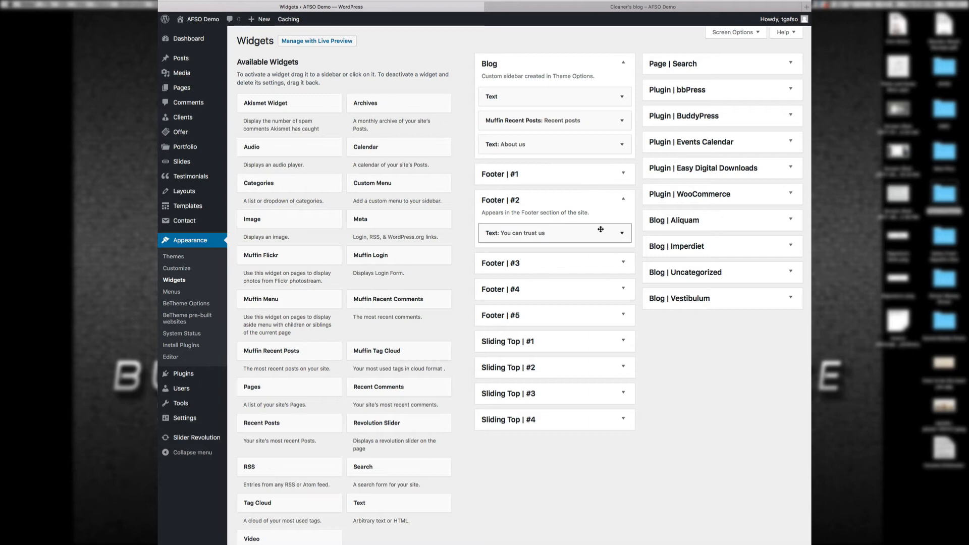
click(625, 199)
click(617, 231)
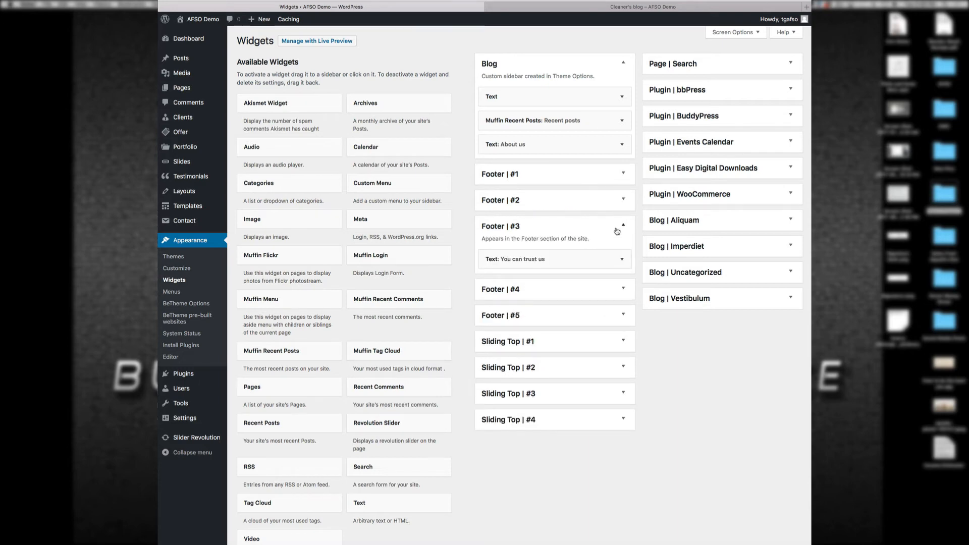
click(617, 232)
click(625, 250)
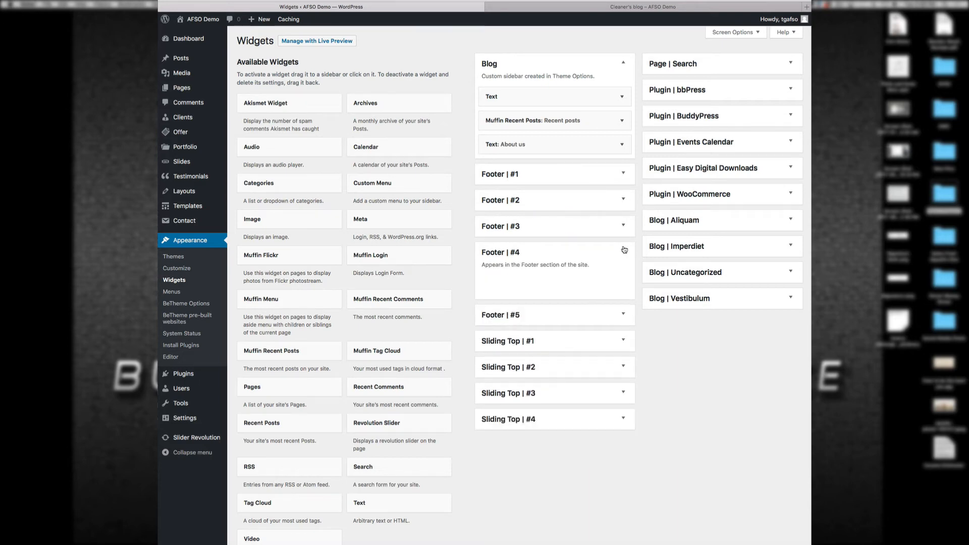
click(625, 250)
click(621, 276)
click(621, 276)
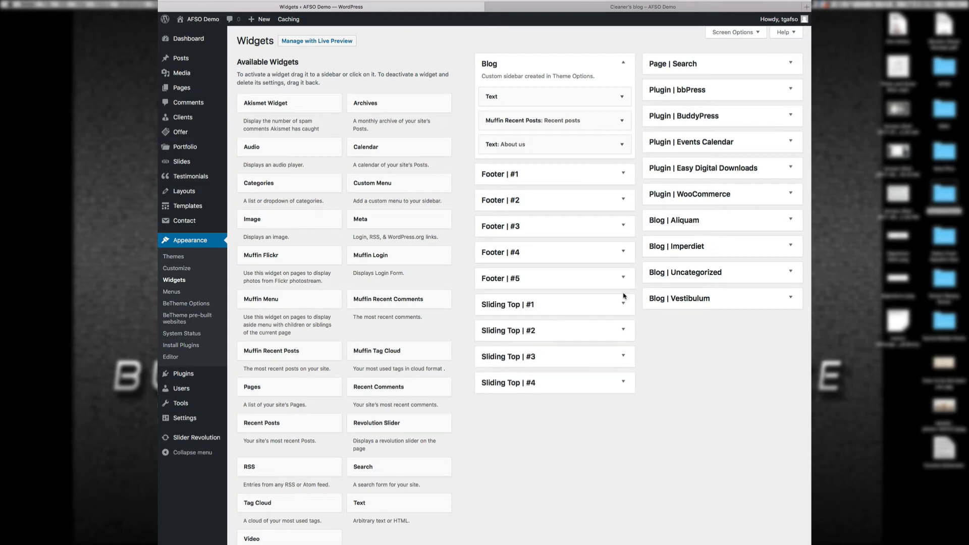
Step: Inspect the Sliding Top | #1 through #4 widget areas
click(623, 303)
click(622, 310)
click(622, 328)
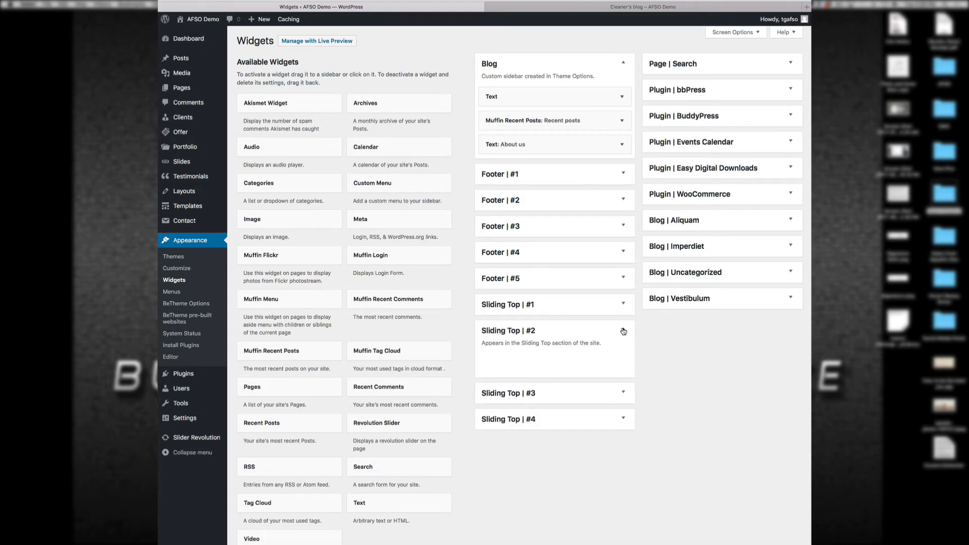
click(623, 332)
click(623, 357)
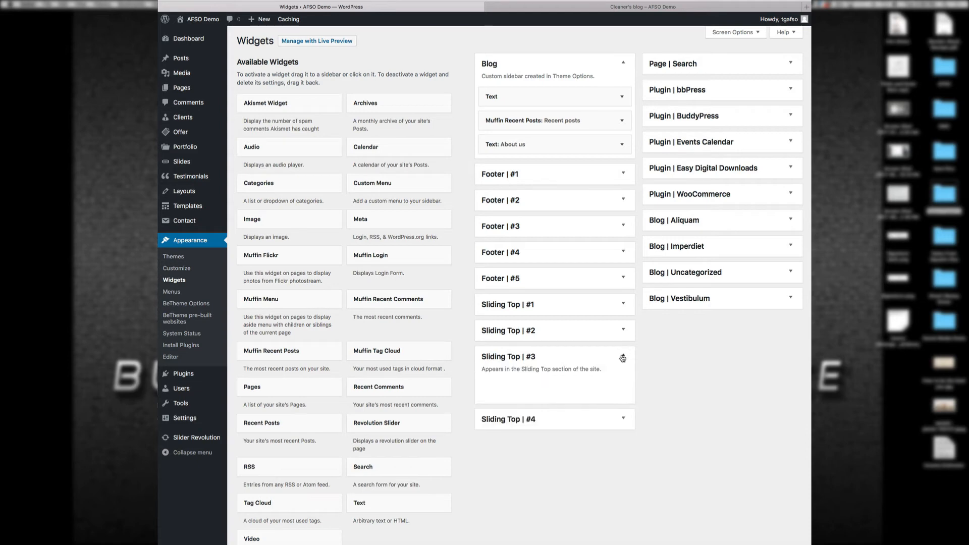
click(623, 356)
click(624, 382)
click(624, 382)
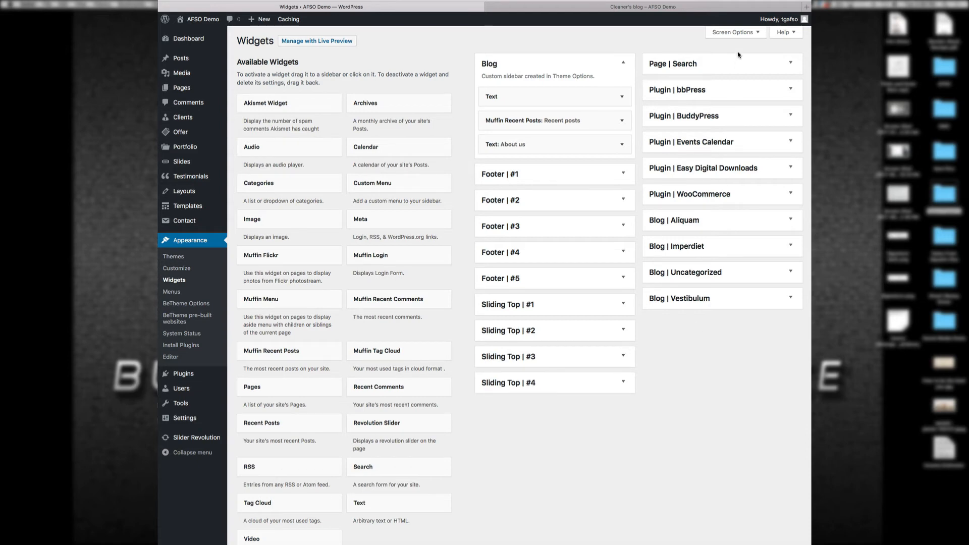
Step: Compare the live blog footer with Footer | #2's 'You can trust us' text widget, then return to the blog
click(635, 6)
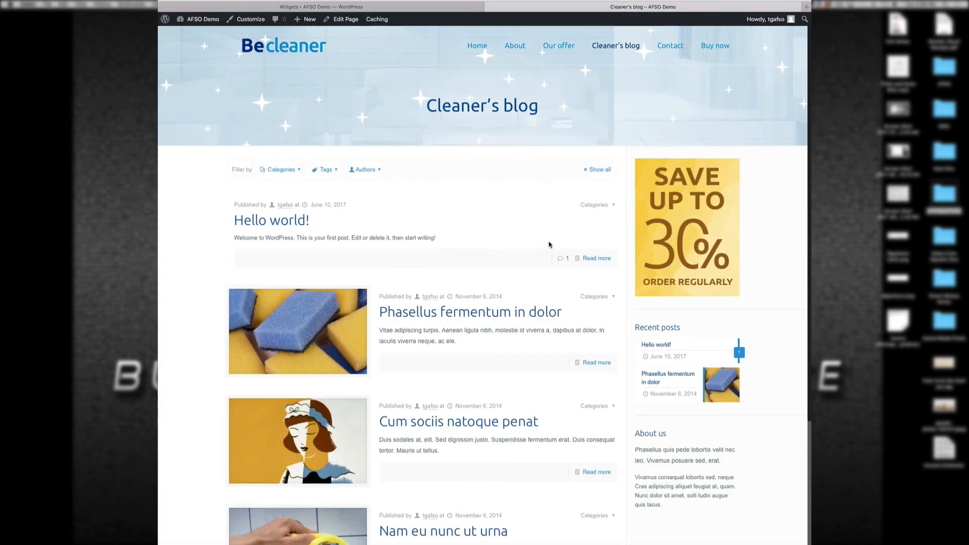
scroll(550, 244, down, 4)
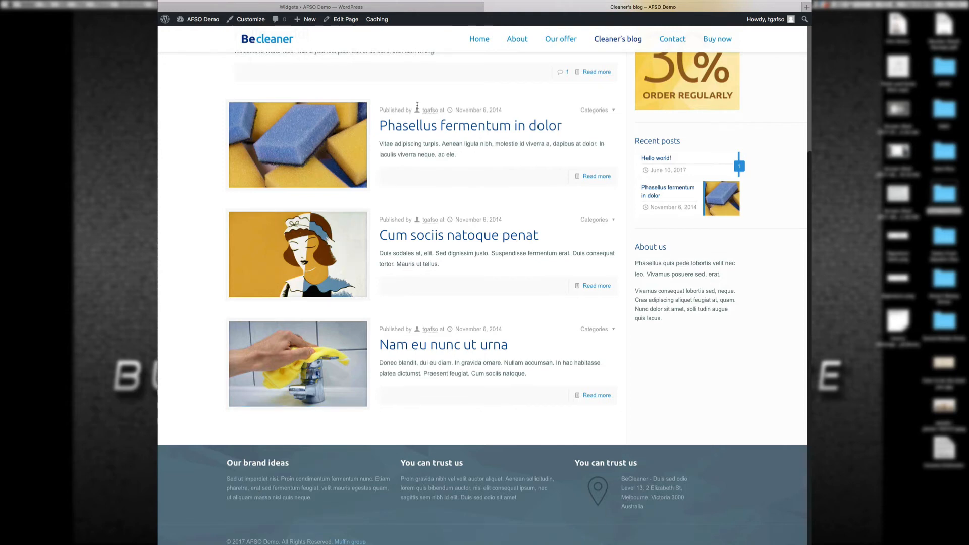
click(424, 7)
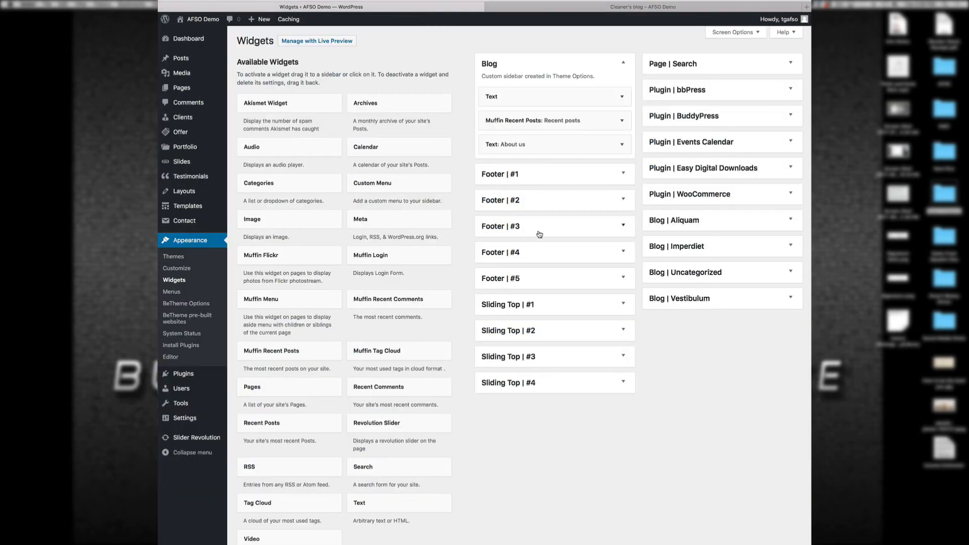
click(623, 201)
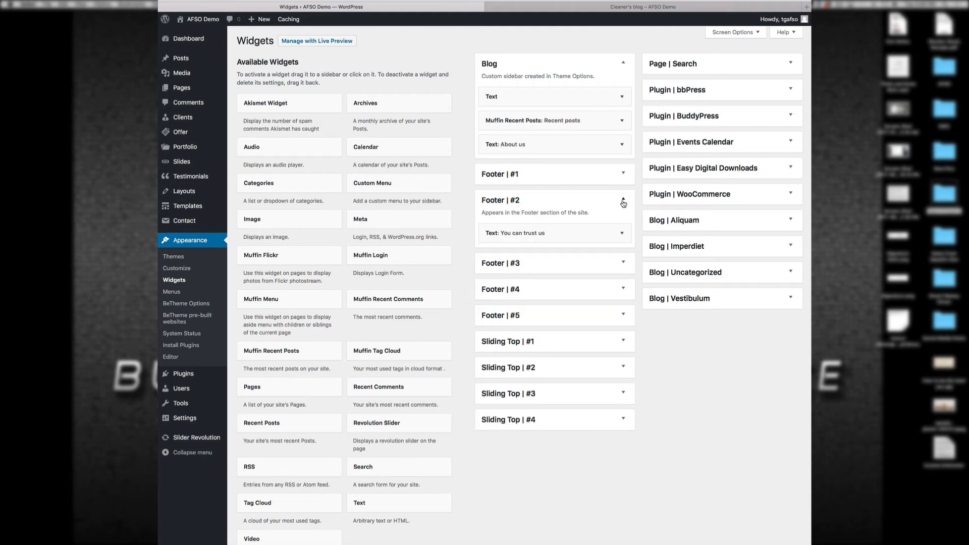
click(592, 231)
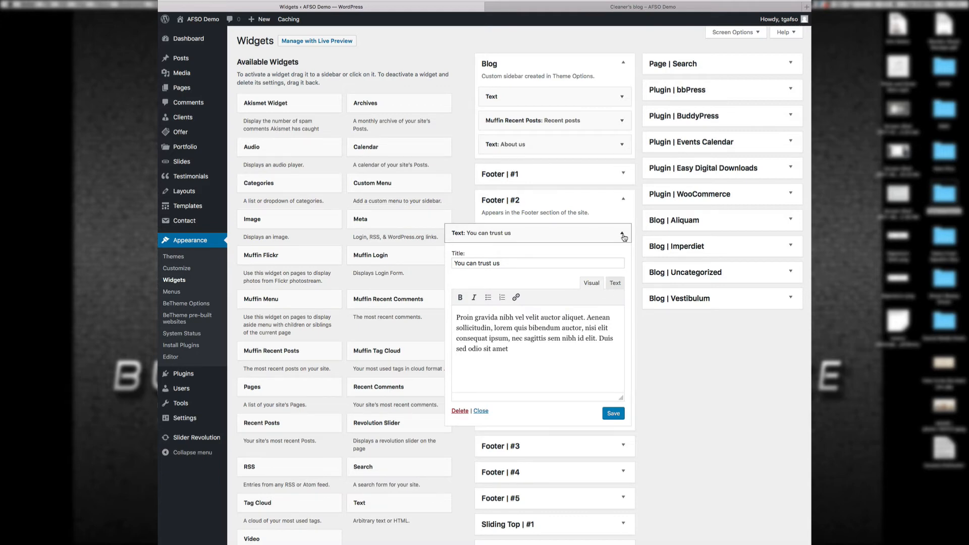
click(624, 235)
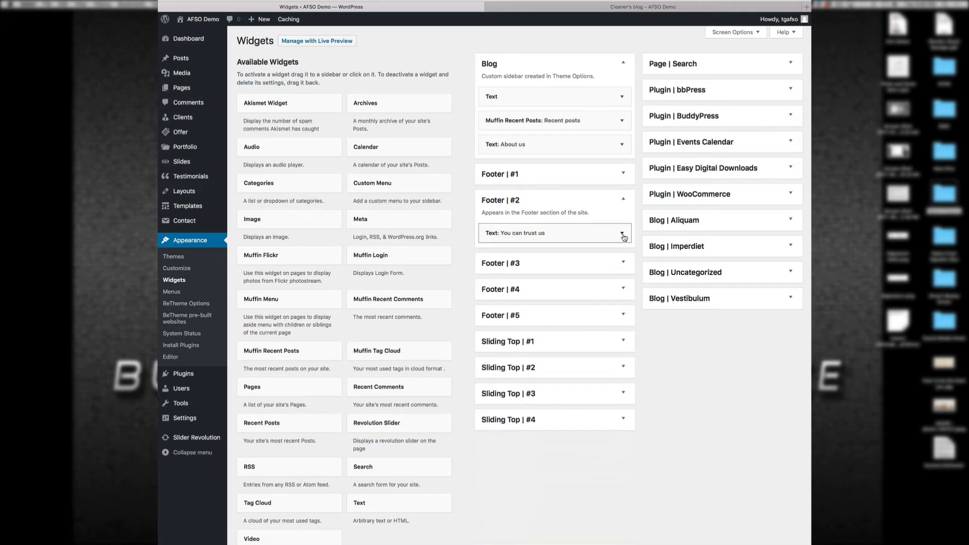
click(624, 199)
click(620, 6)
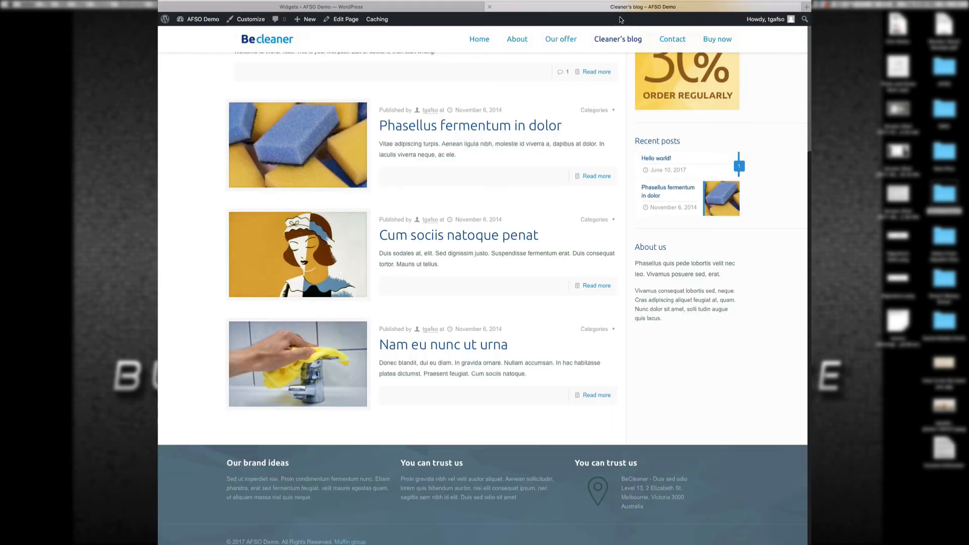
Step: Browse the live home page and Cleaner's blog page, then return to the Widgets screen
click(479, 39)
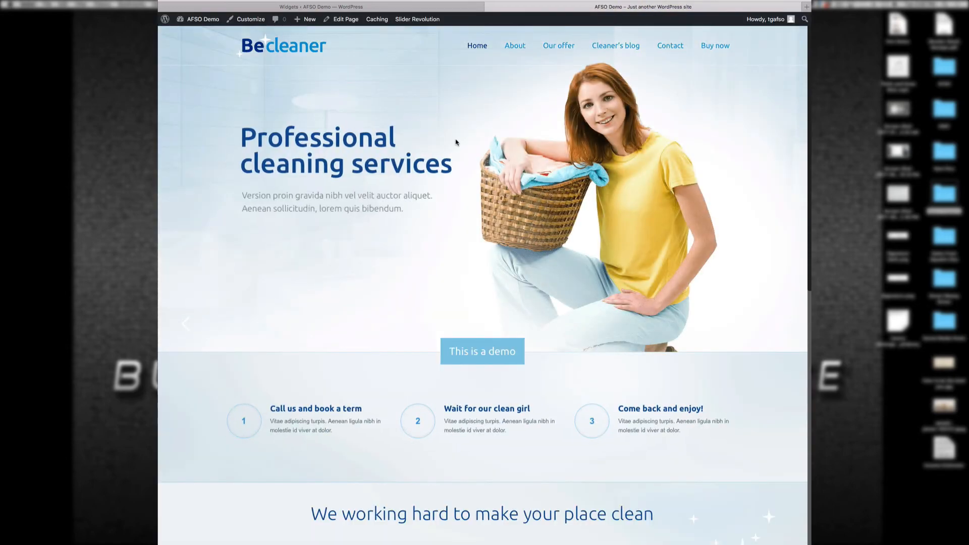
scroll(514, 341, down, 5)
scroll(514, 342, down, 4)
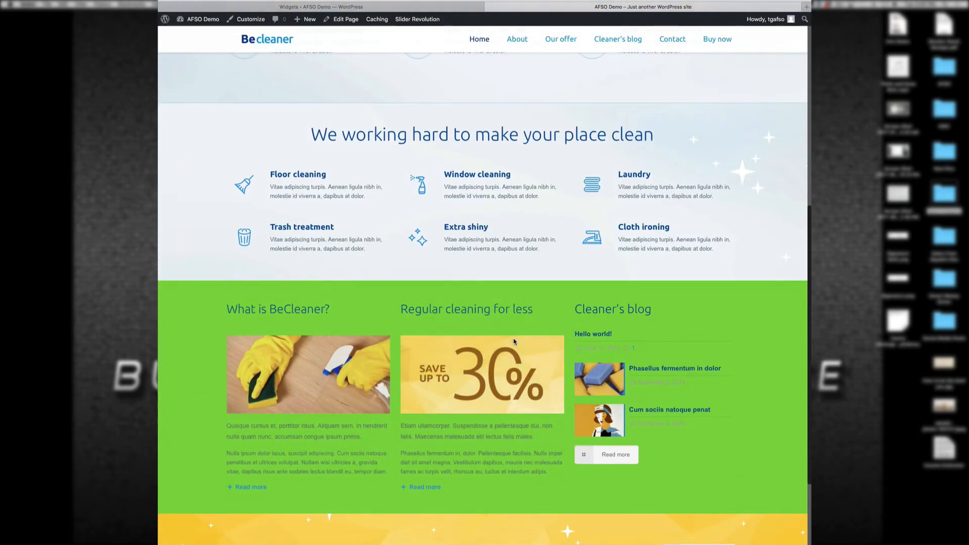
scroll(513, 342, up, 8)
scroll(513, 340, up, 2)
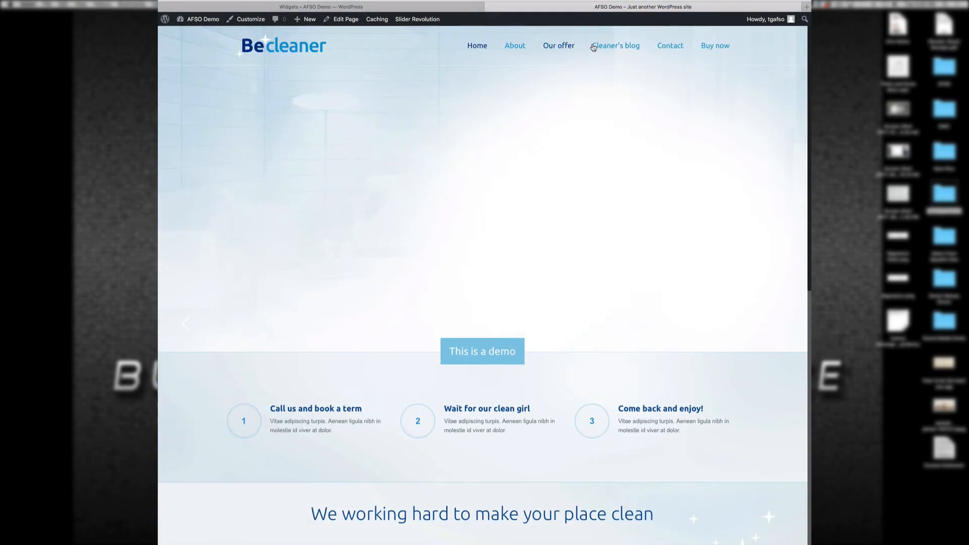
click(609, 47)
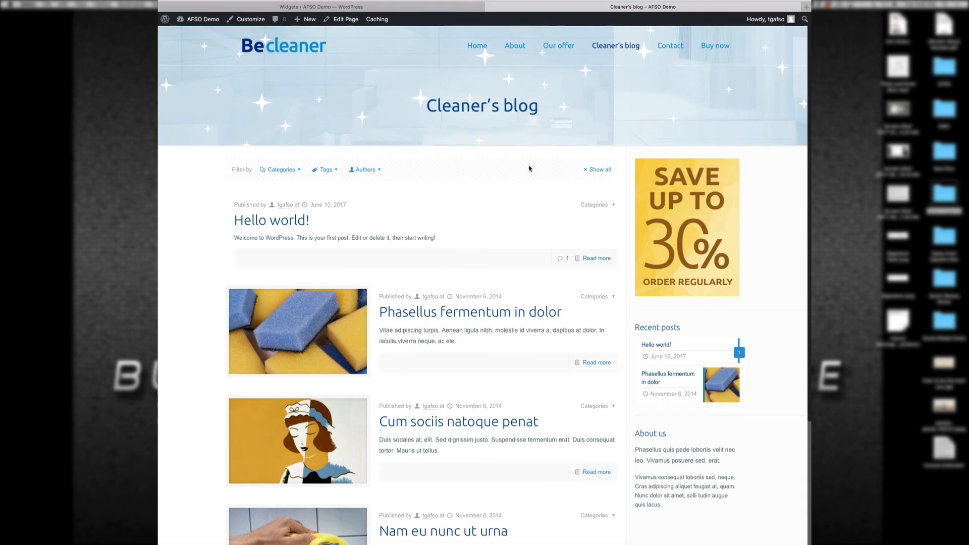
scroll(440, 391, down, 4)
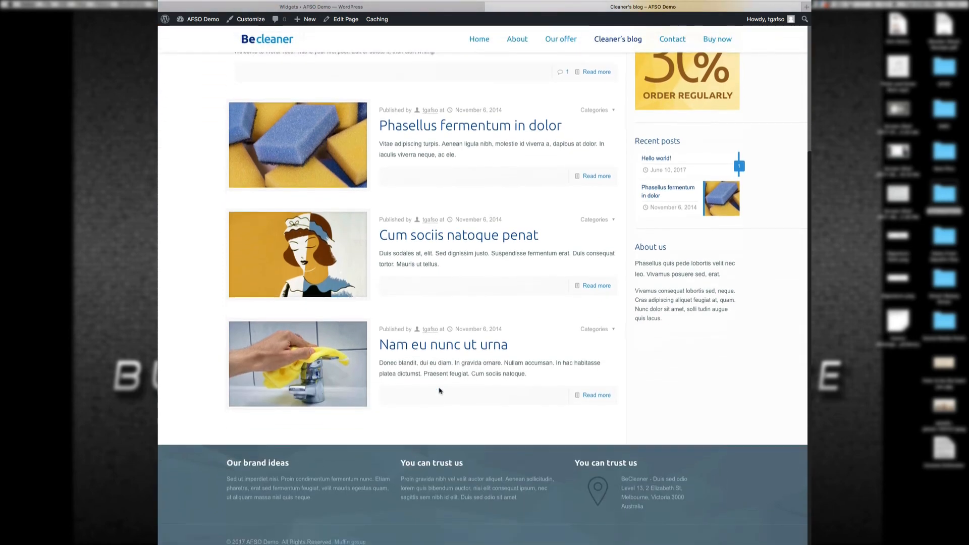
scroll(440, 391, up, 4)
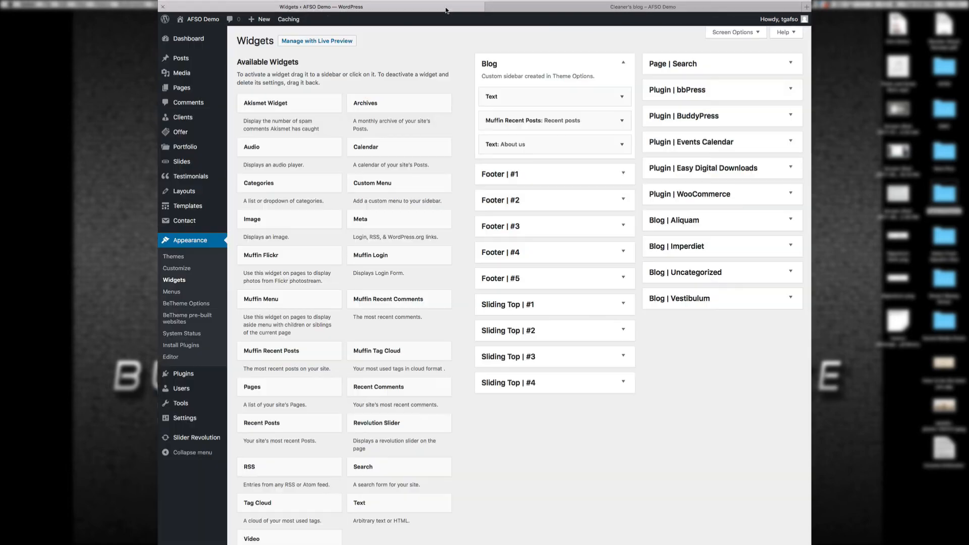
click(446, 9)
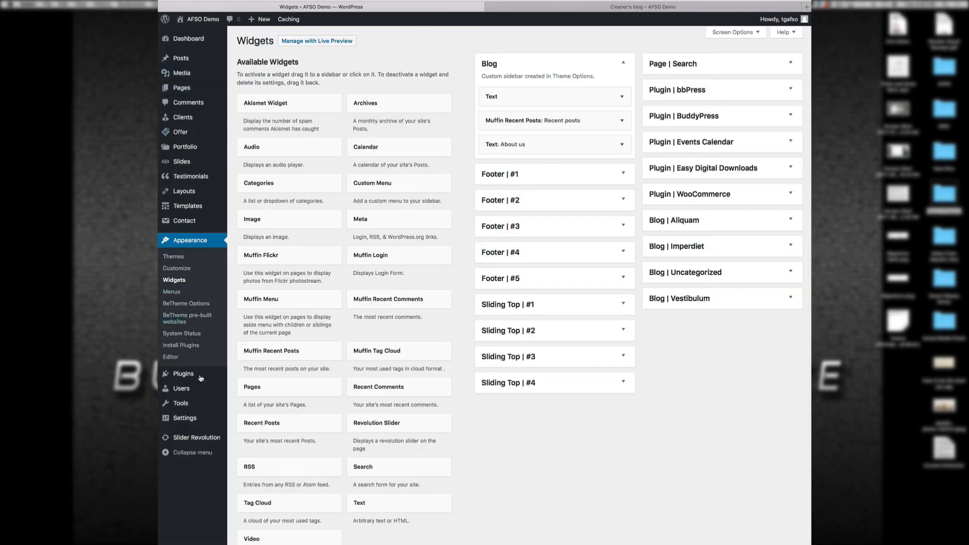
Step: Open the Home Cleaner slider from Slider Revolution and look over its slide editor
click(196, 438)
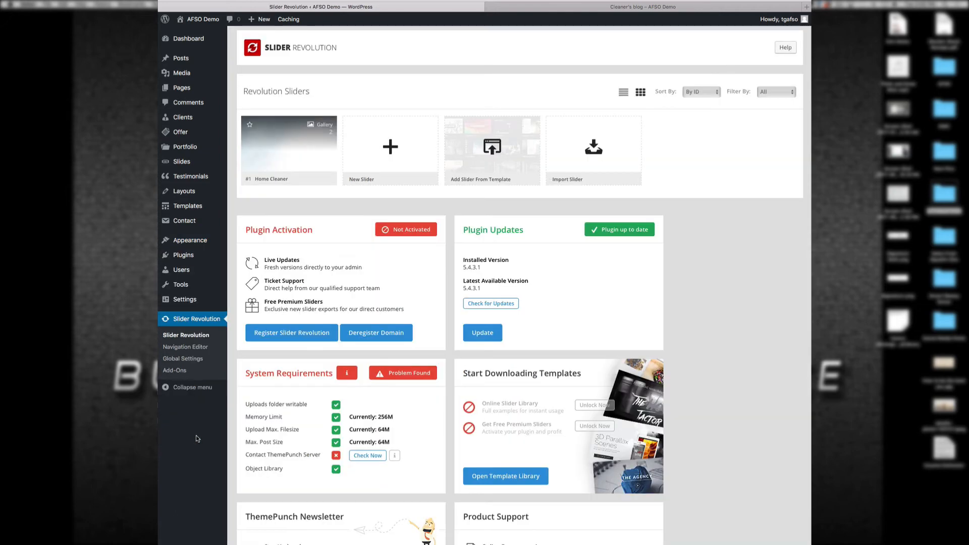
mouse_move(295, 155)
click(286, 152)
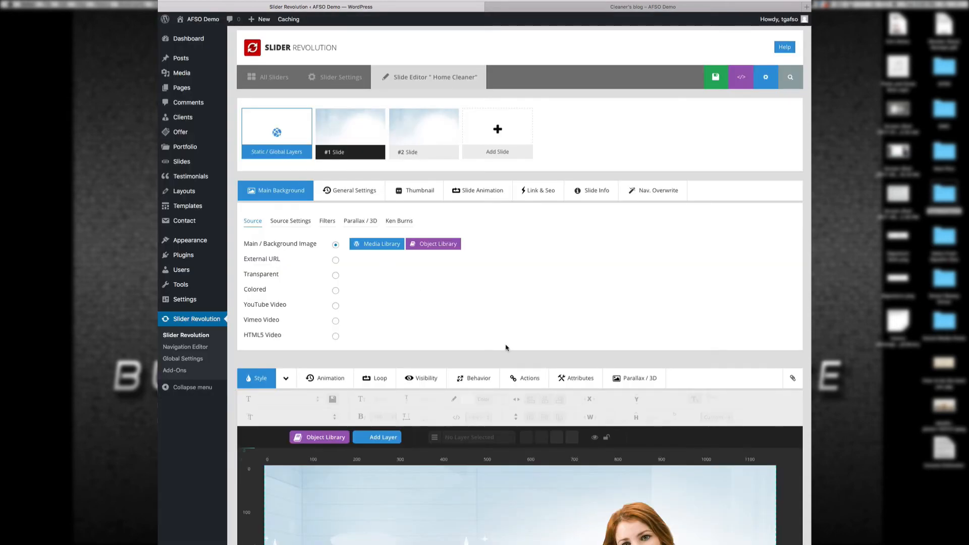
scroll(650, 407, down, 5)
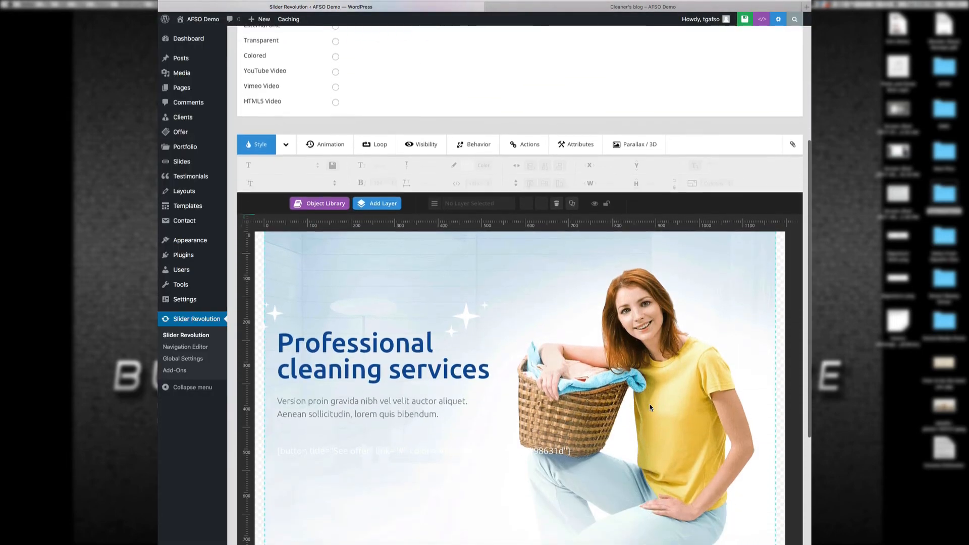
scroll(650, 407, down, 5)
scroll(650, 407, up, 2)
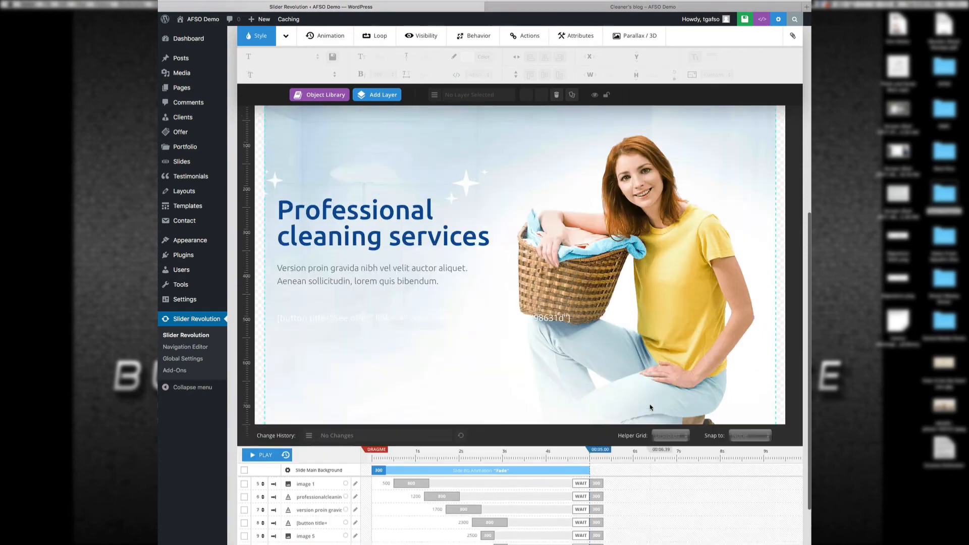
scroll(650, 407, up, 7)
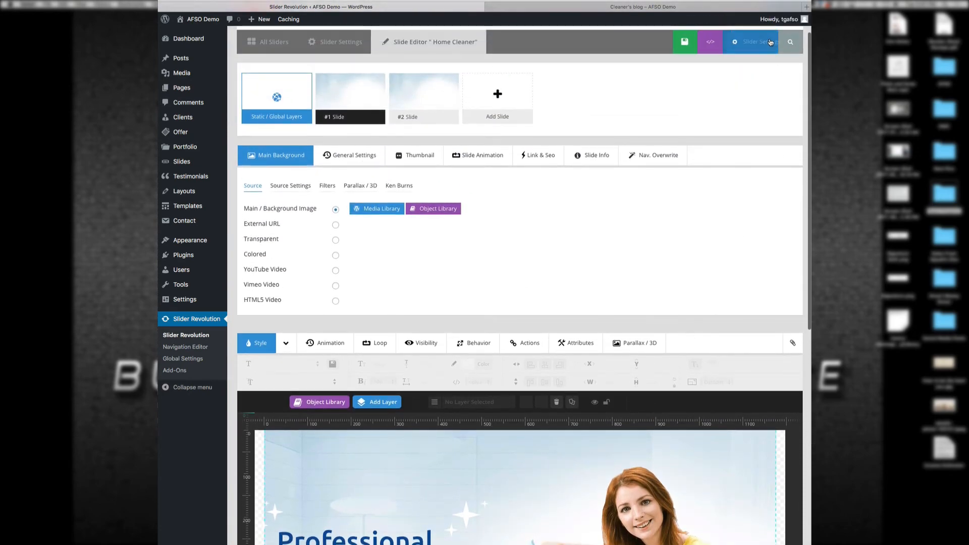
Step: Change the Home Cleaner slider type to Hero Scene in Slider Settings
click(741, 42)
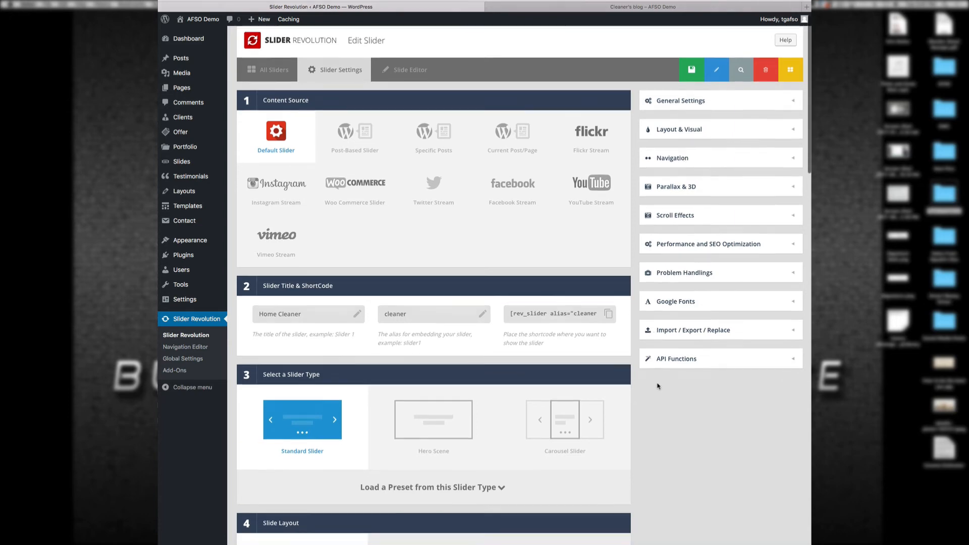
scroll(658, 385, down, 3)
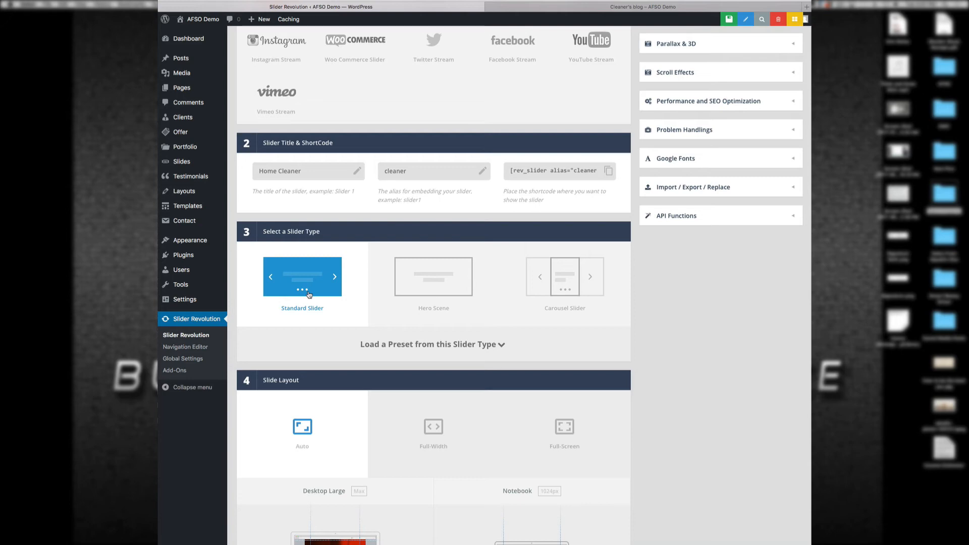
click(438, 281)
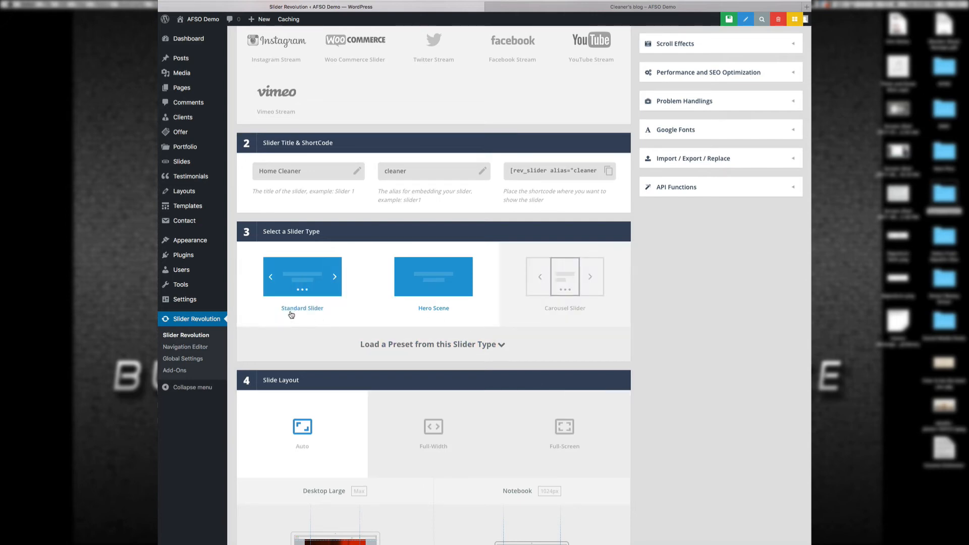
Step: Set the Desktop Large layer grid size to 1920 × 1080 px
scroll(656, 455, down, 5)
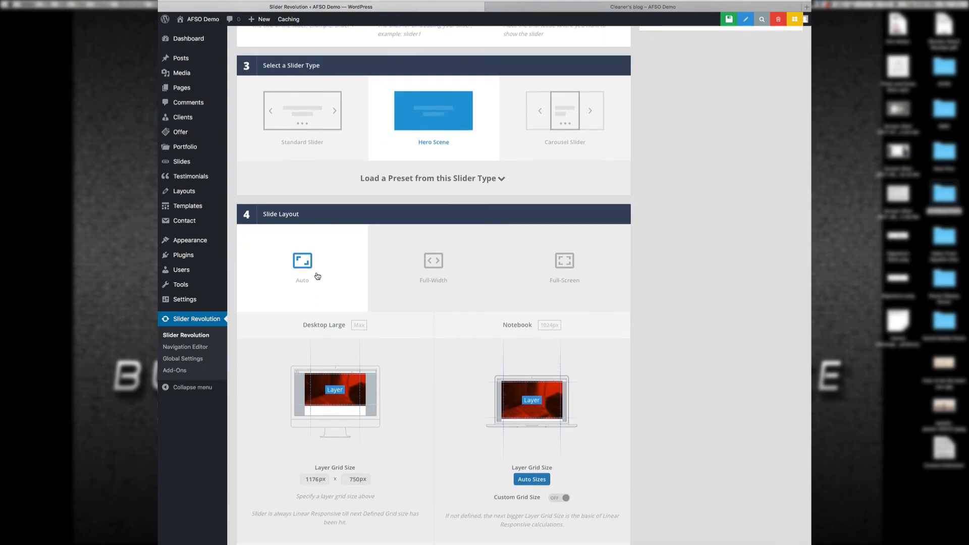
double_click(313, 477)
text(1920)
key(Tab)
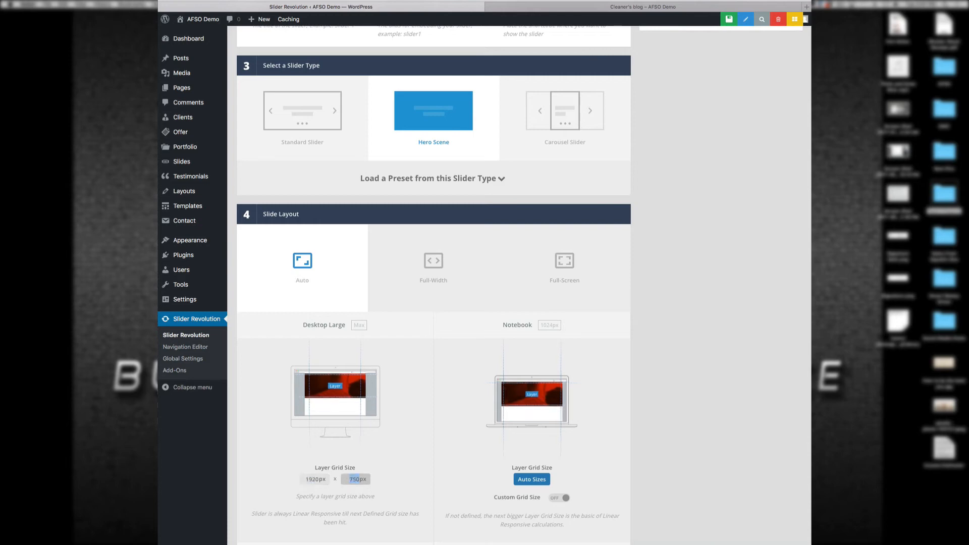
text(108)
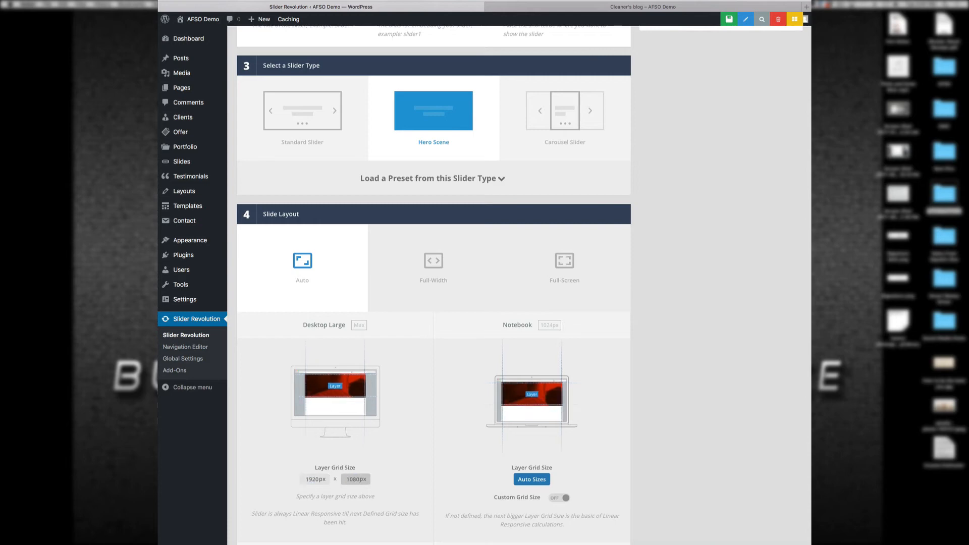
click(417, 462)
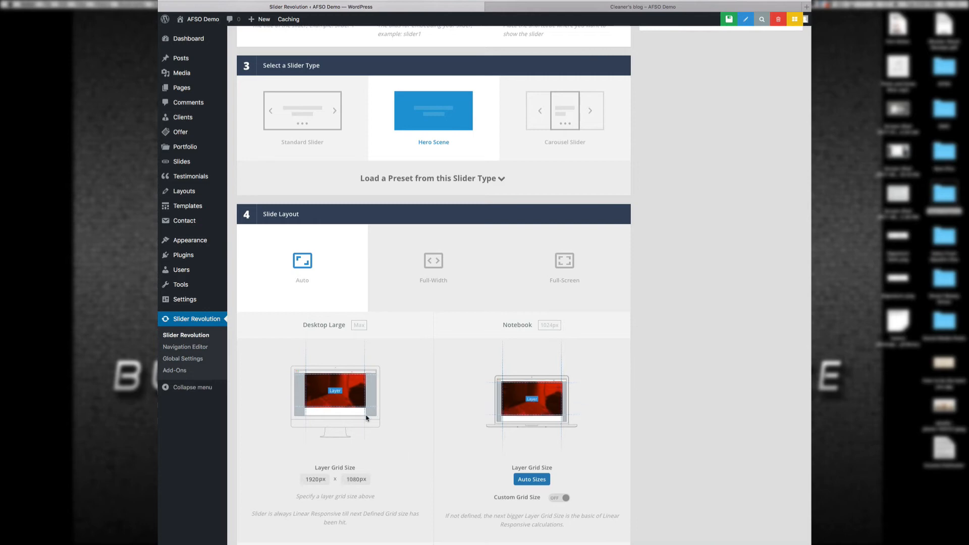
scroll(432, 440, down, 5)
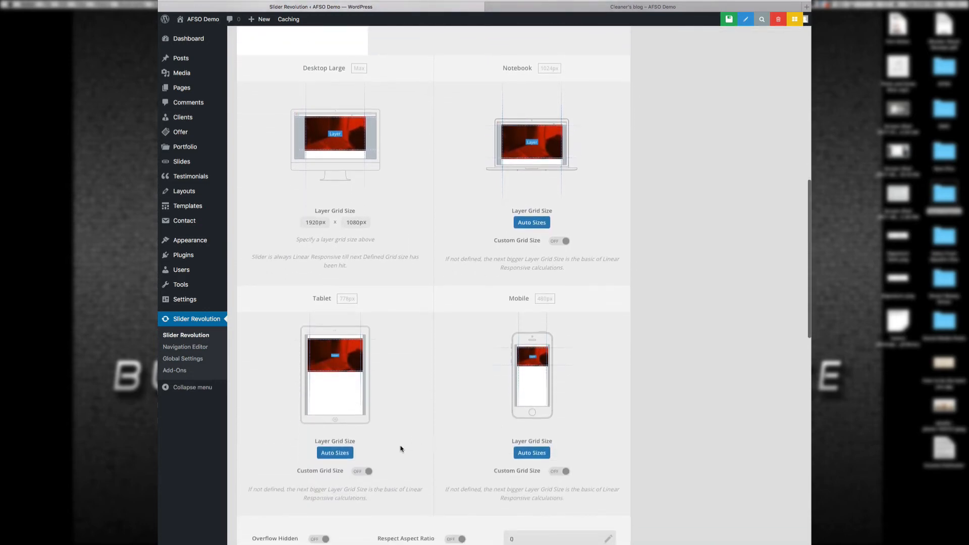
scroll(489, 443, down, 10)
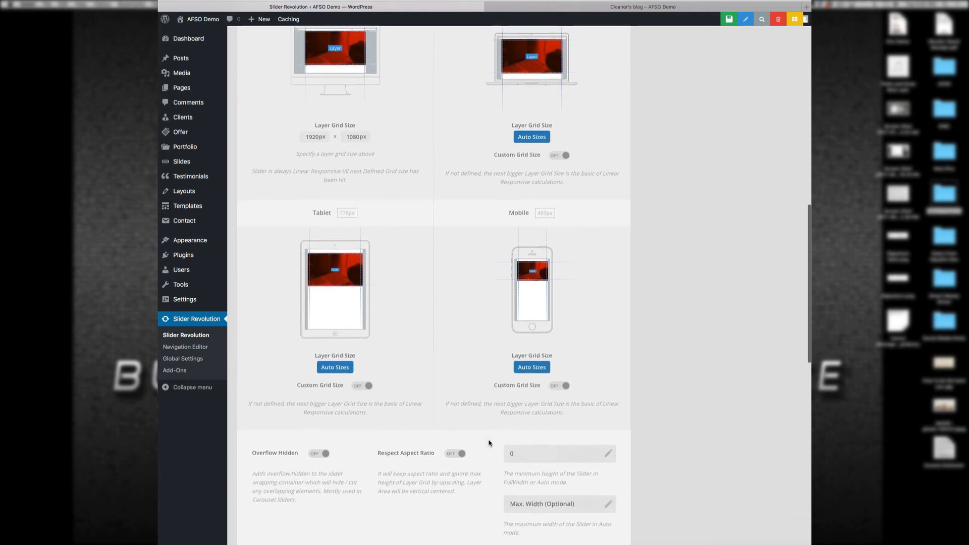
scroll(538, 456, down, 1)
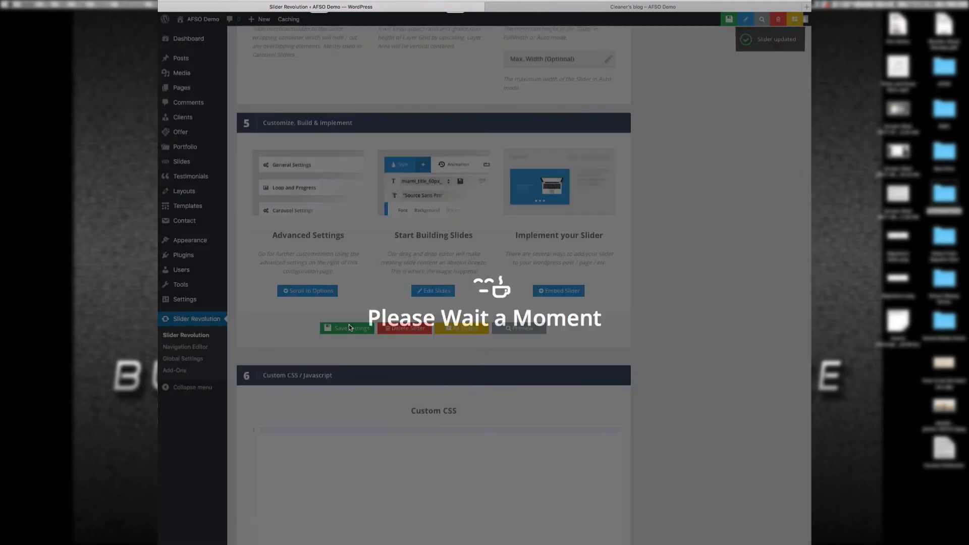
scroll(694, 182, up, 5)
scroll(695, 182, up, 10)
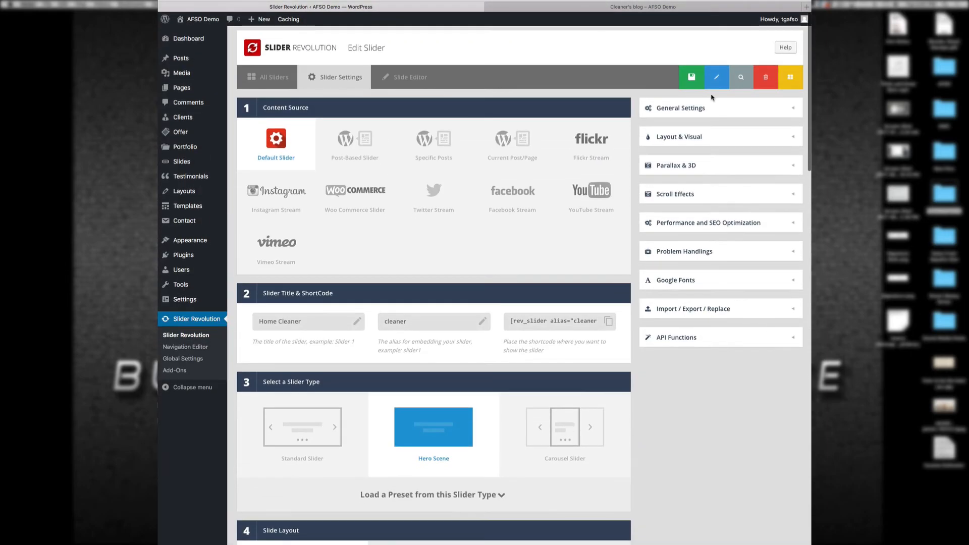
Step: Upload Clean Desk.jpeg to the media library and set it as slide #1's background
click(695, 78)
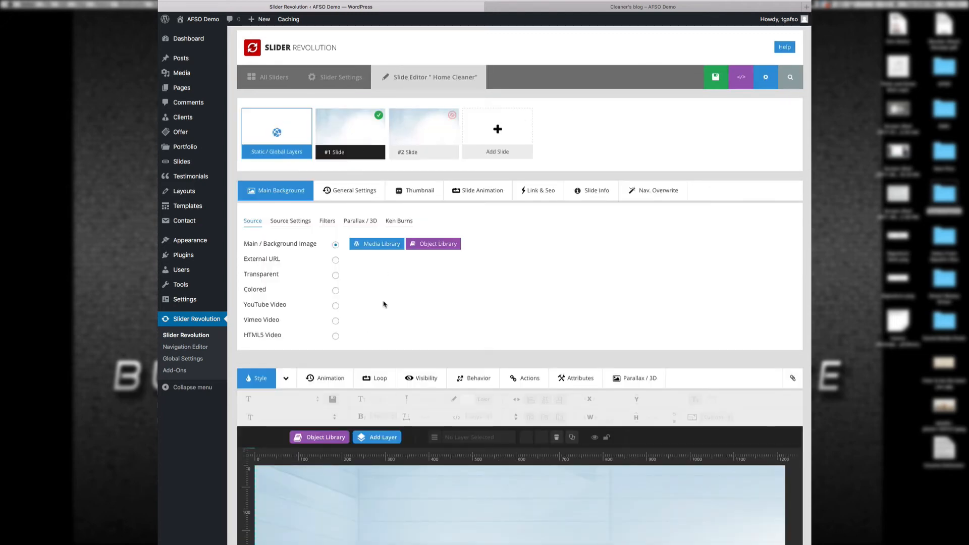
click(377, 244)
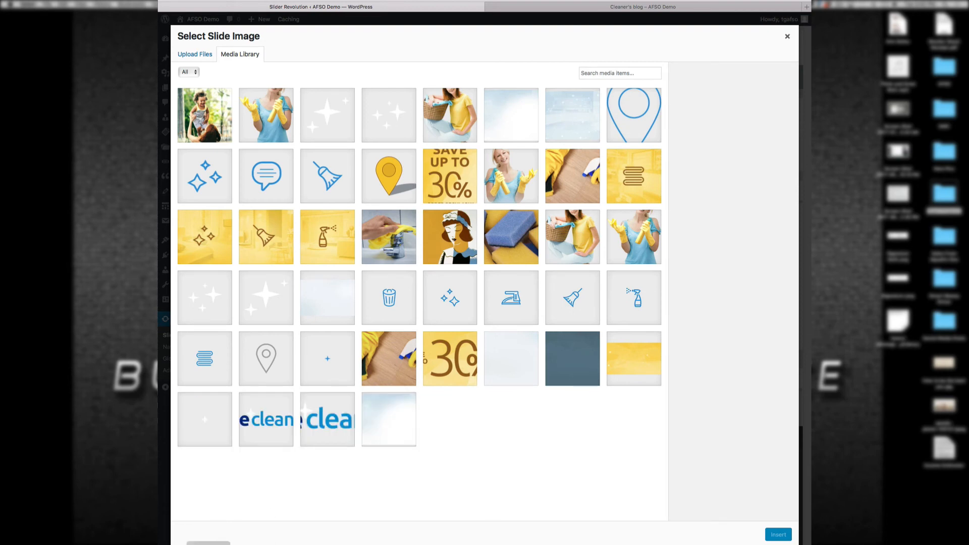
click(173, 544)
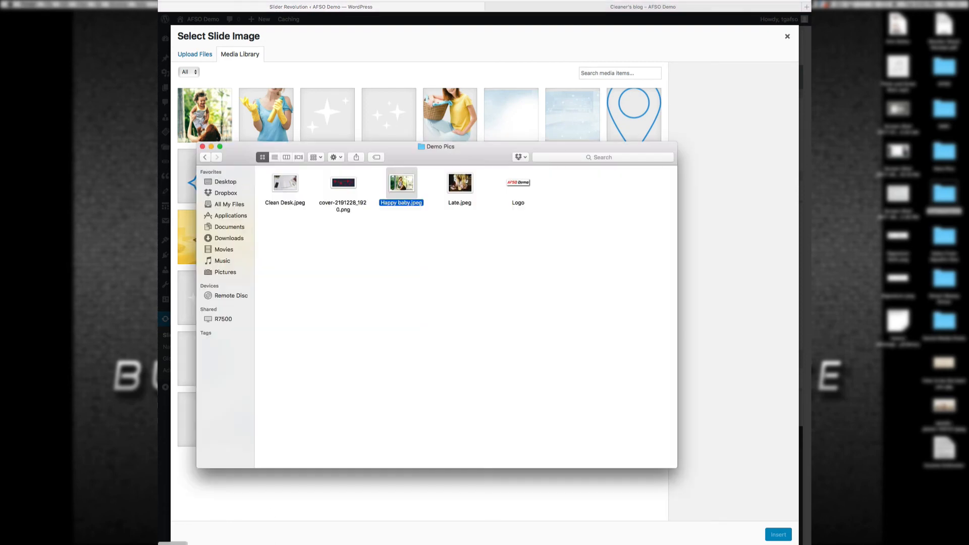
click(465, 190)
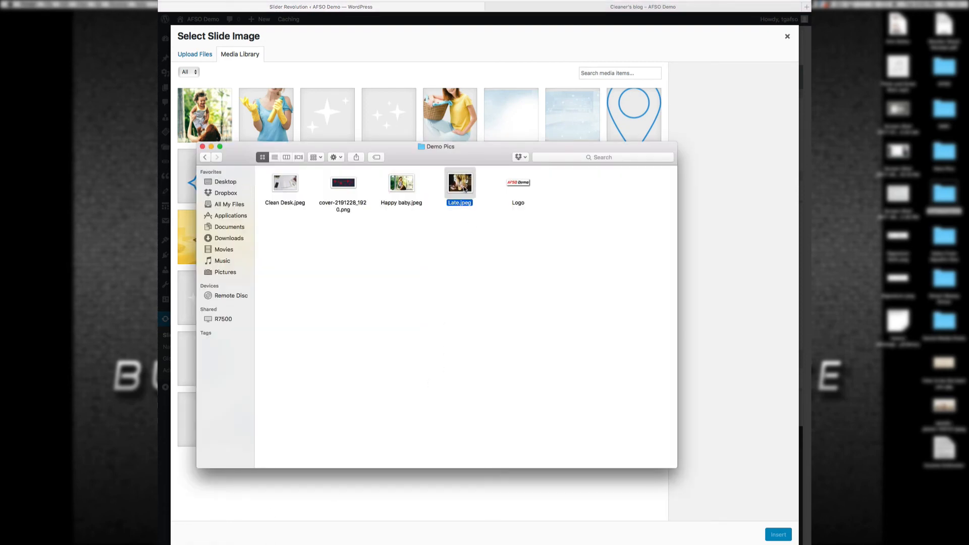
click(293, 183)
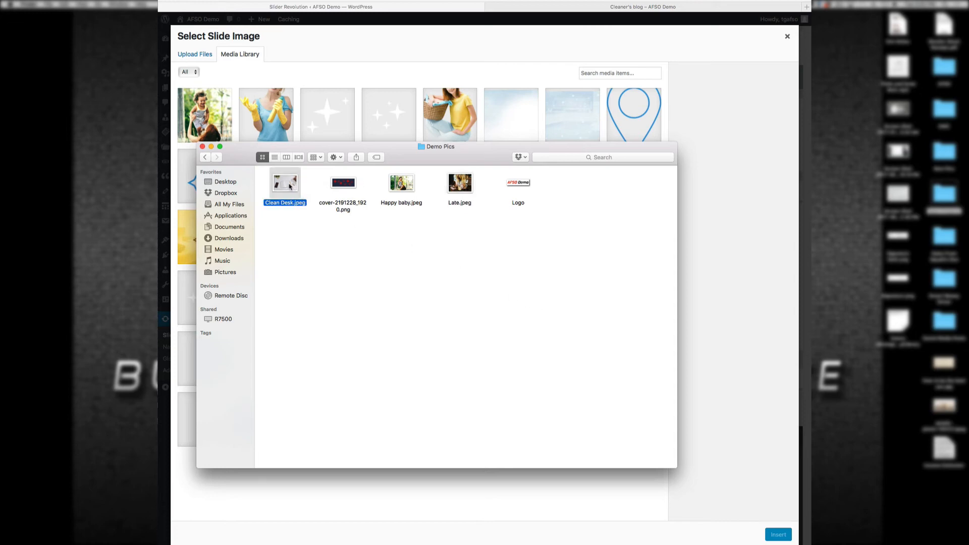
drag(290, 187, 360, 108)
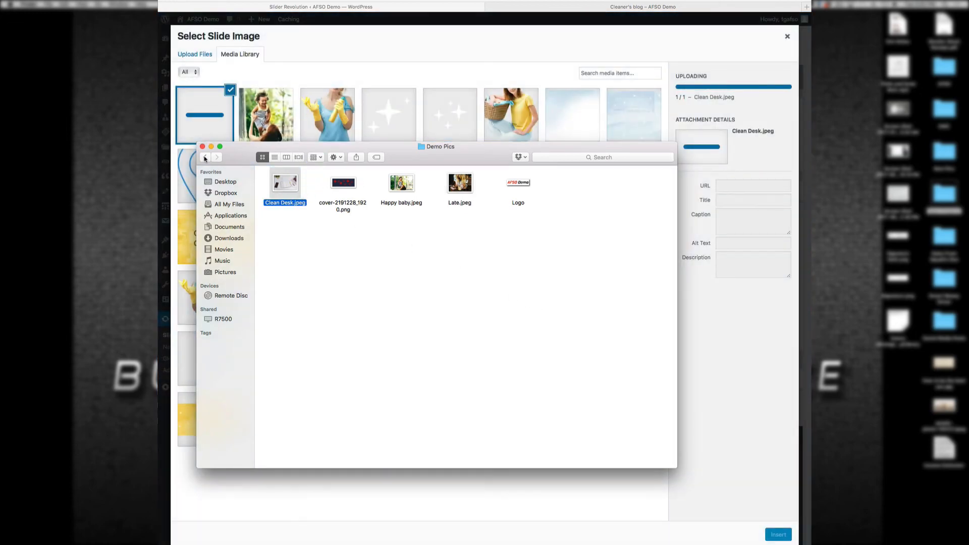
click(304, 69)
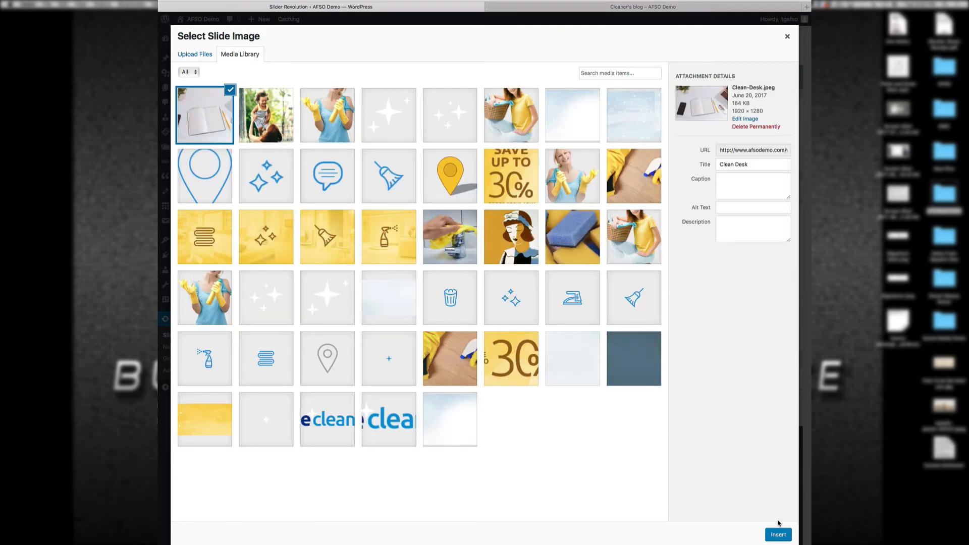
click(780, 534)
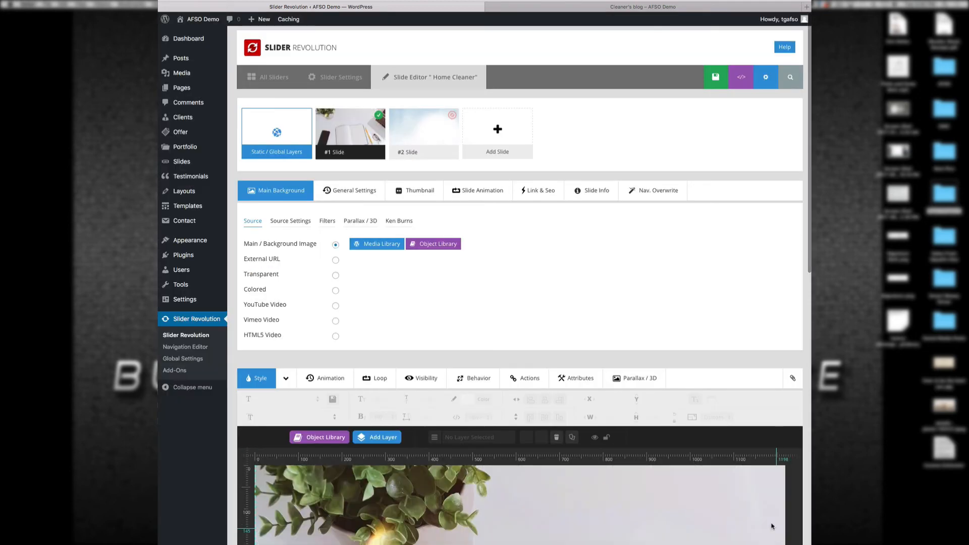
Step: Delete the See offer button shortcode layer and the paragraph text layer from the slide
scroll(690, 439, down, 7)
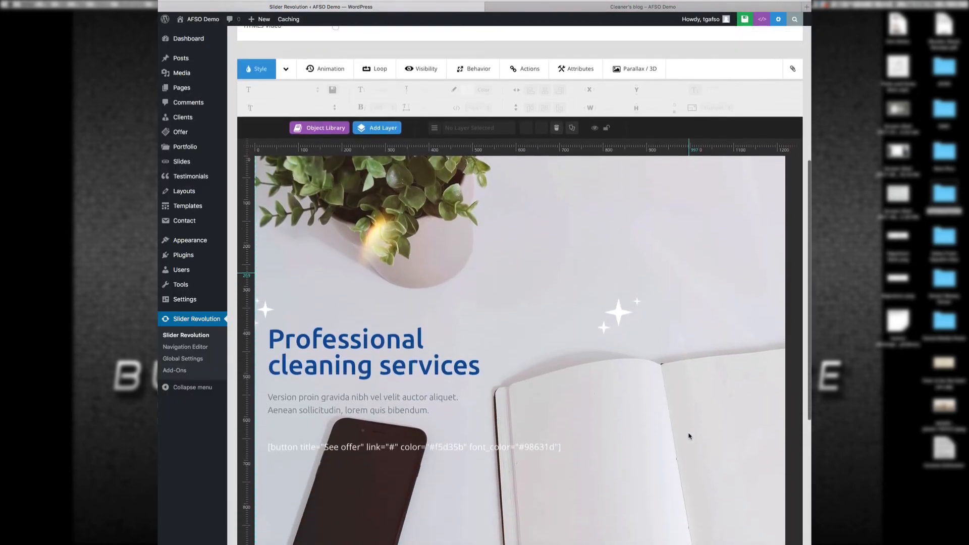
scroll(688, 432, down, 1)
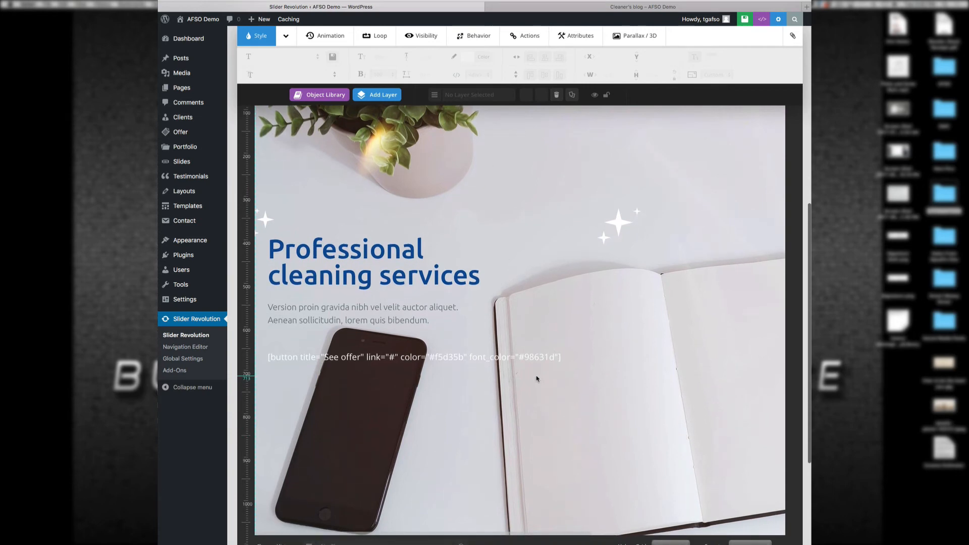
click(516, 355)
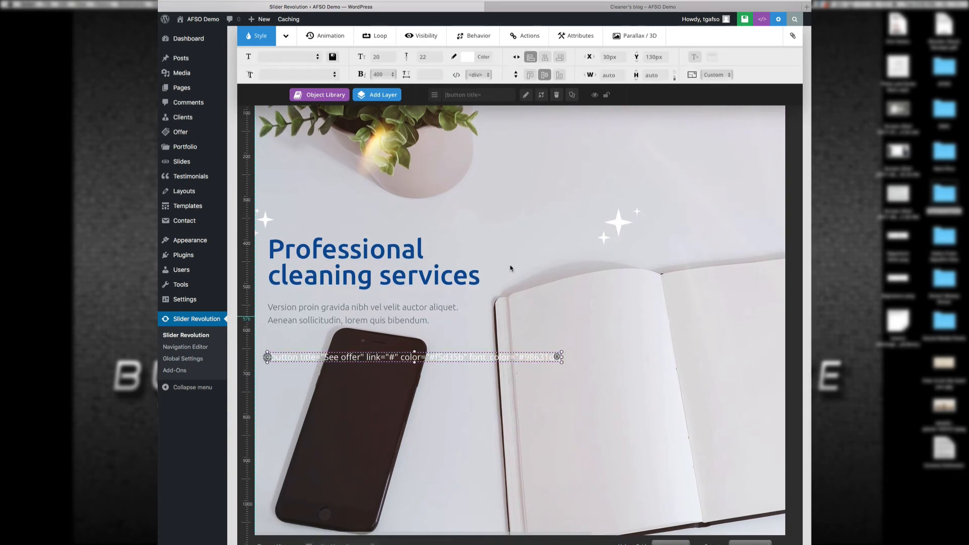
click(558, 95)
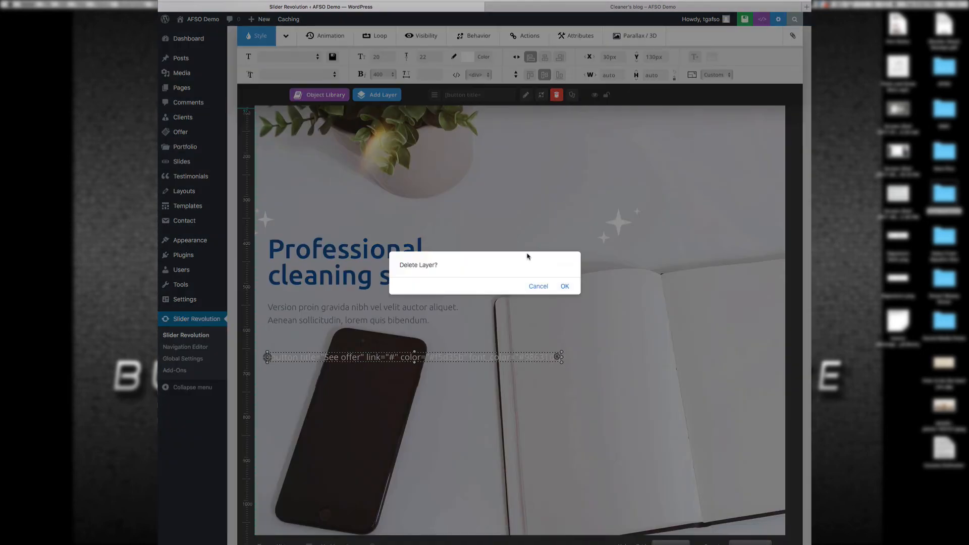
click(565, 286)
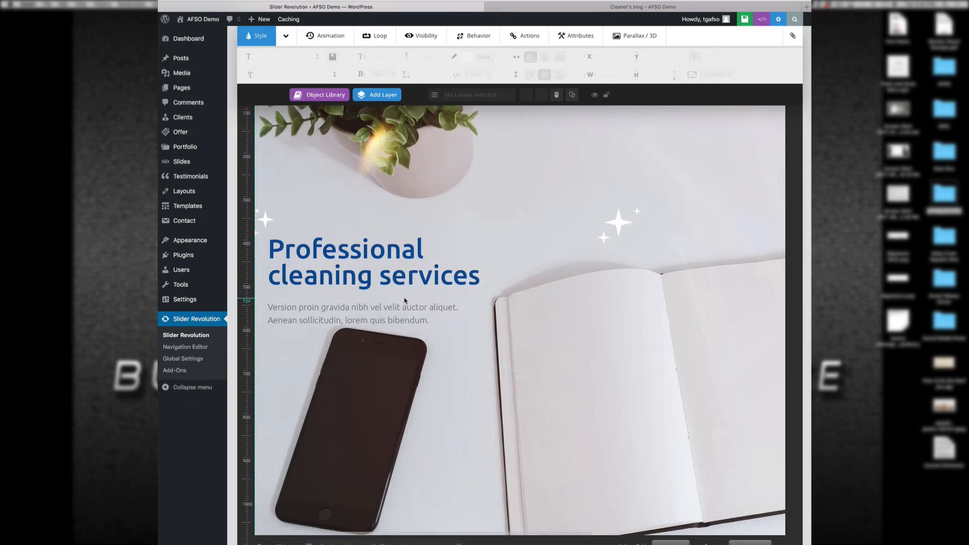
click(377, 302)
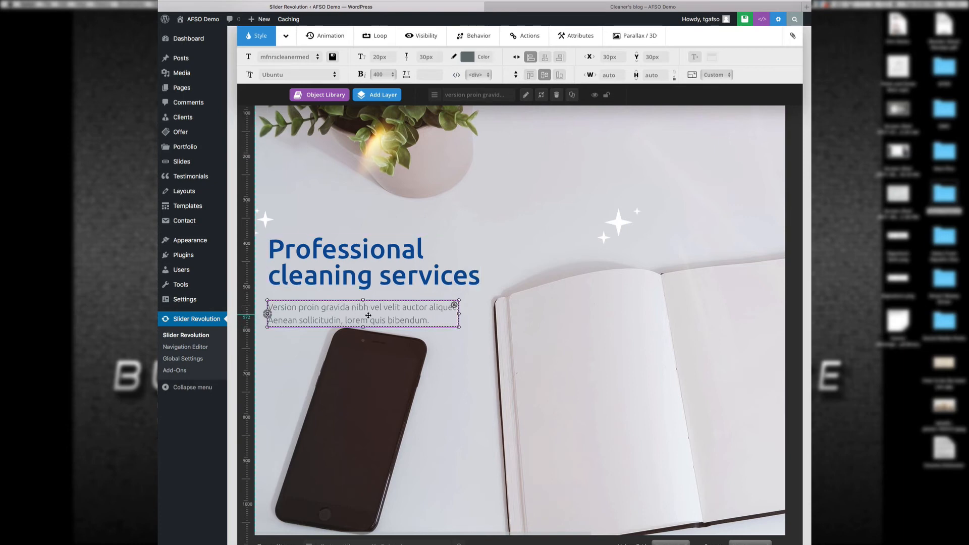
click(555, 95)
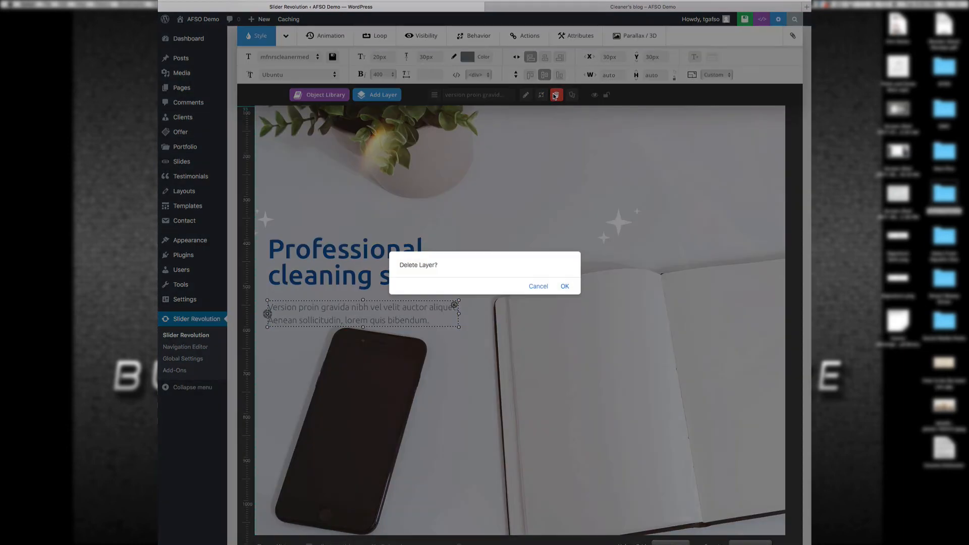
click(565, 285)
click(386, 270)
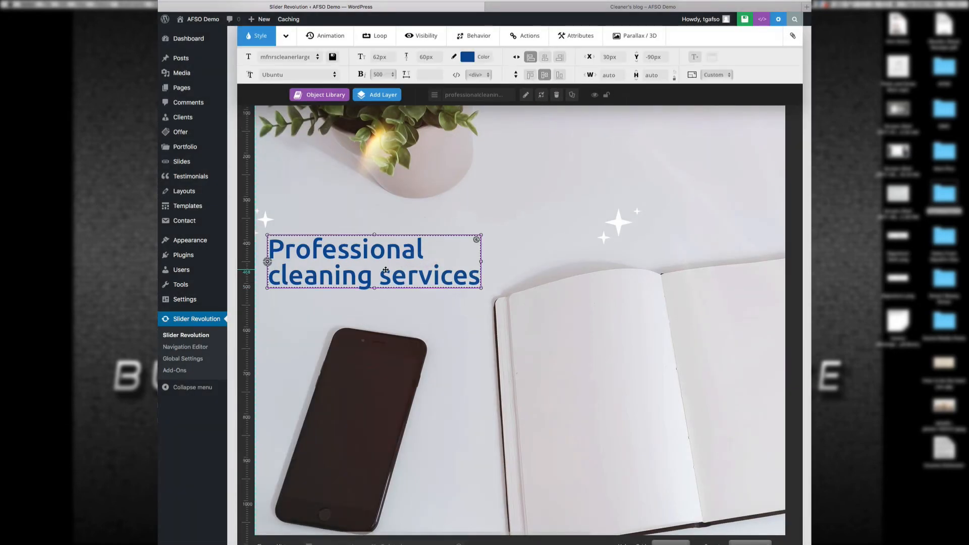
Step: Change the headline from 'Professional cleaning services' to 'This is A Demo' and save the slider
double_click(386, 270)
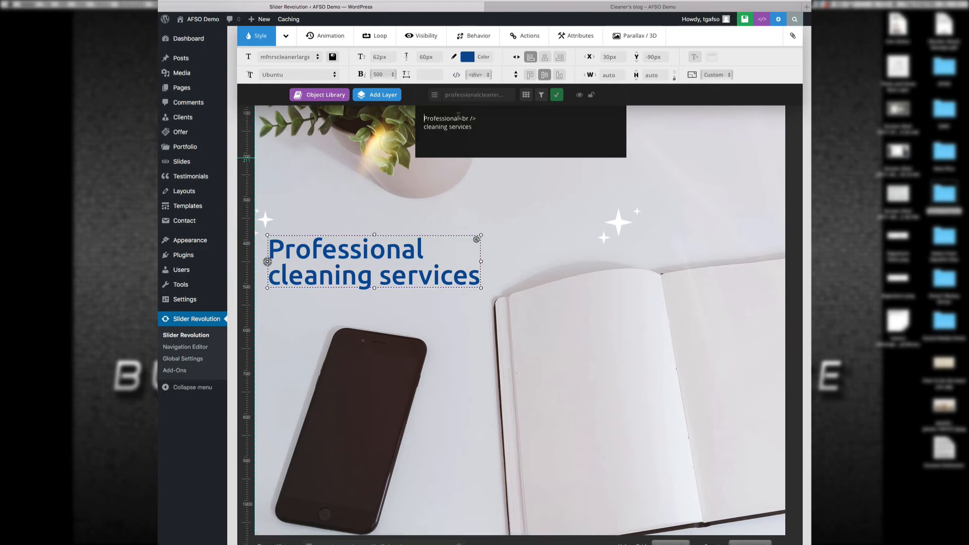
drag(459, 117, 421, 114)
text(This is)
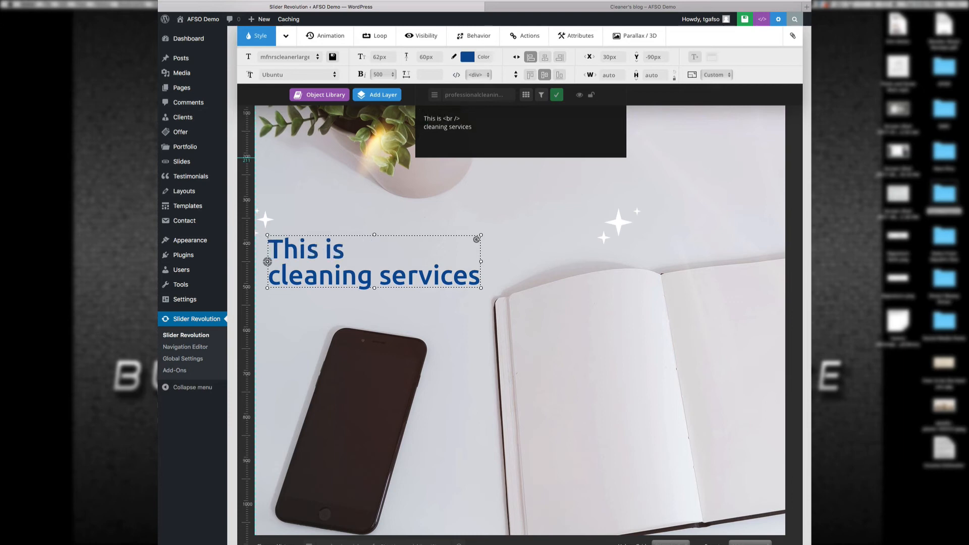
click(449, 120)
key(BackSpace)
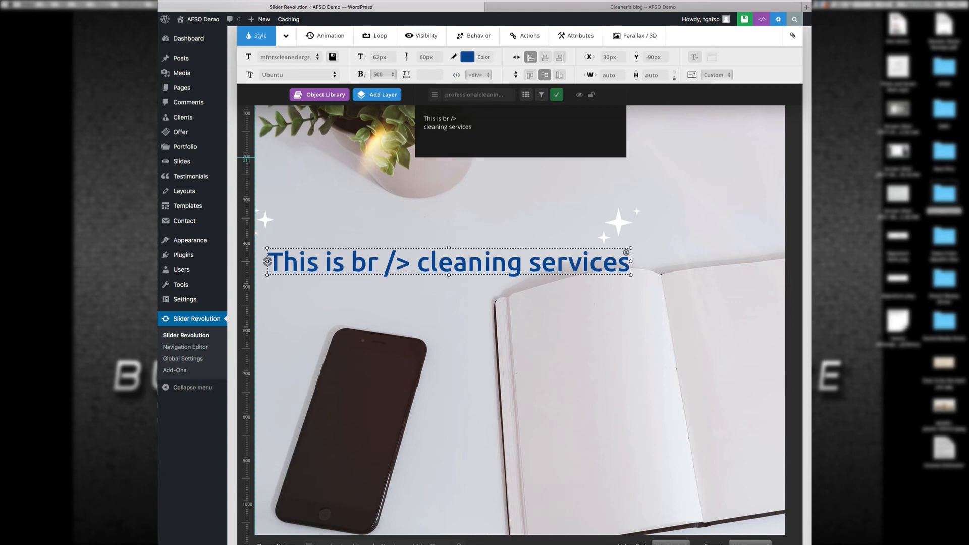
text(<)
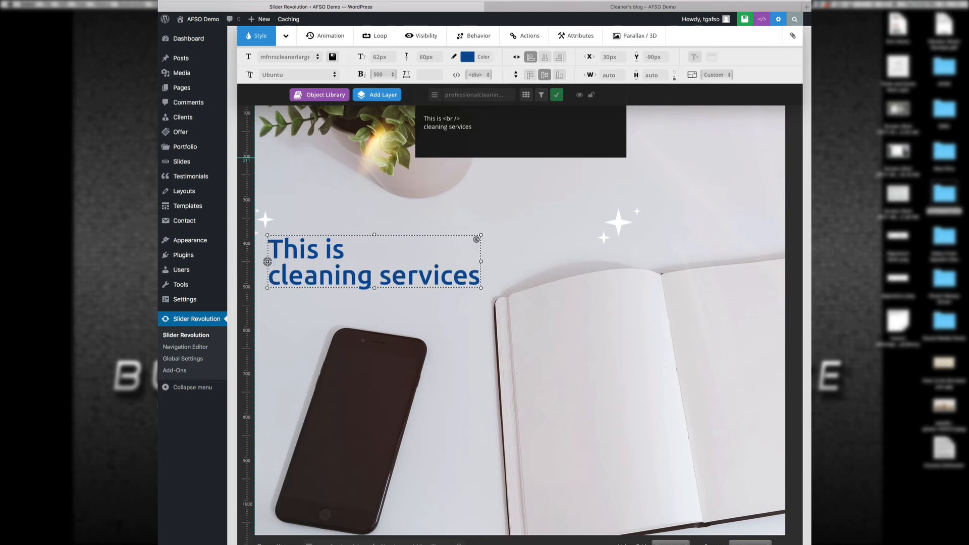
drag(473, 127, 422, 127)
text(A Demo)
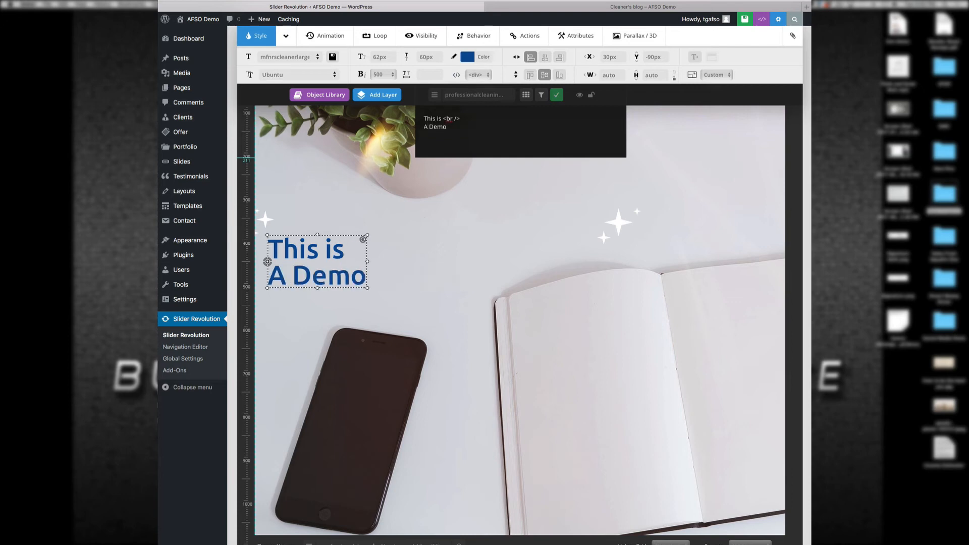
click(556, 95)
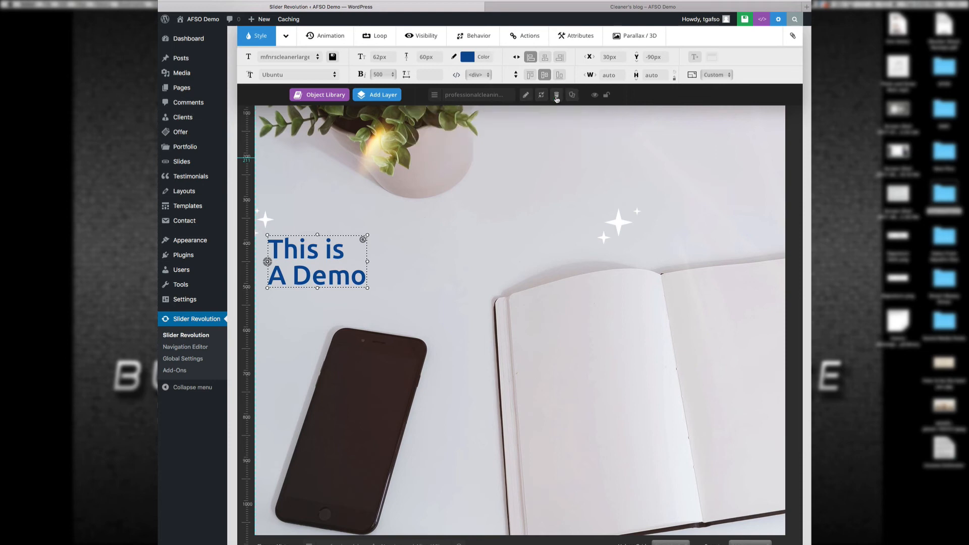
click(546, 157)
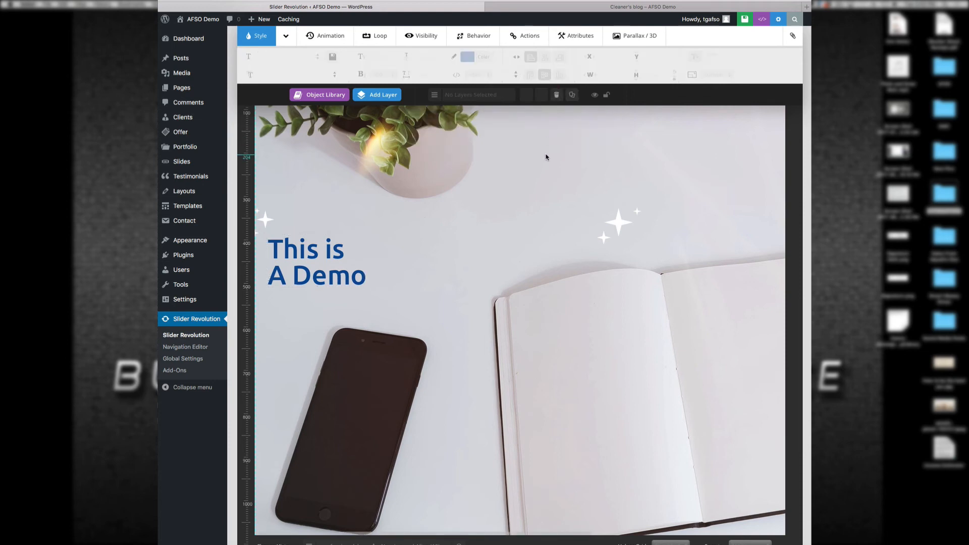
click(738, 19)
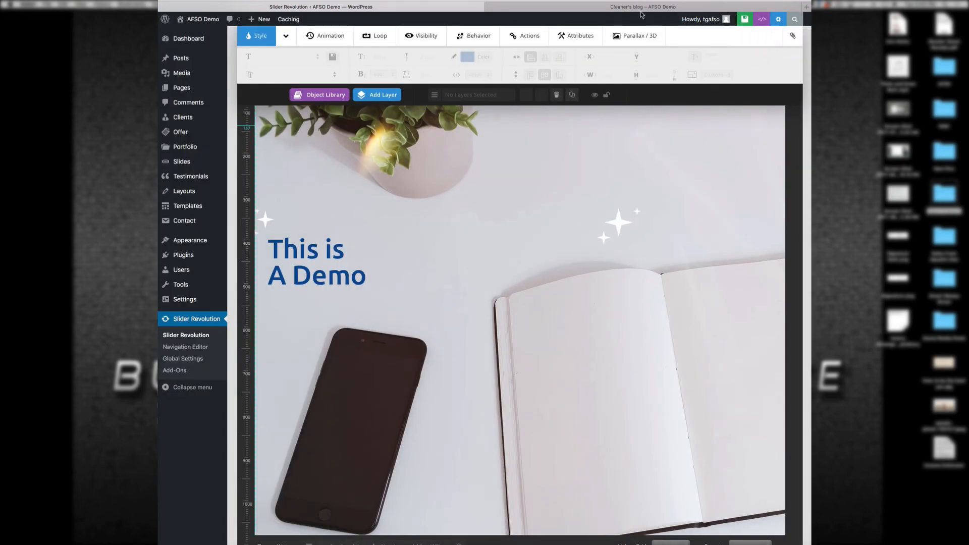
click(638, 8)
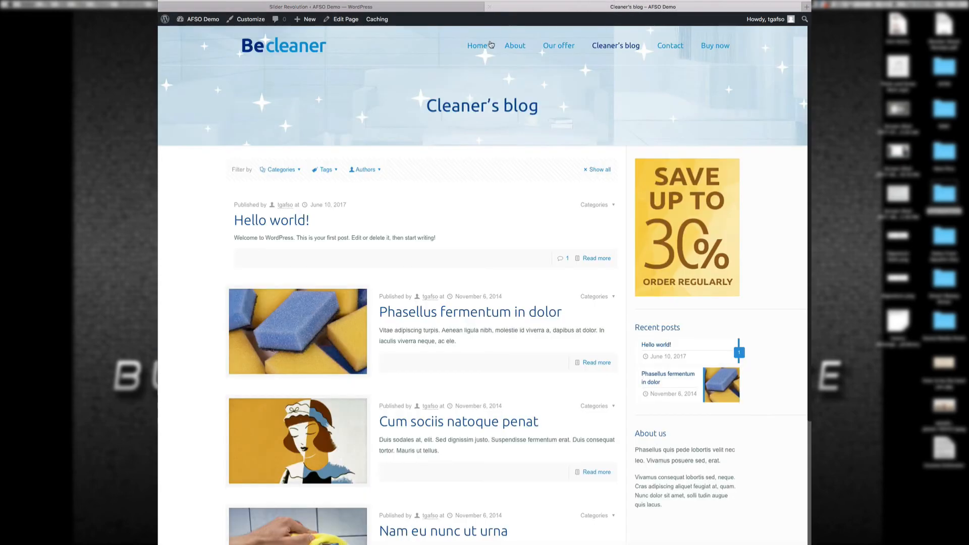
click(477, 47)
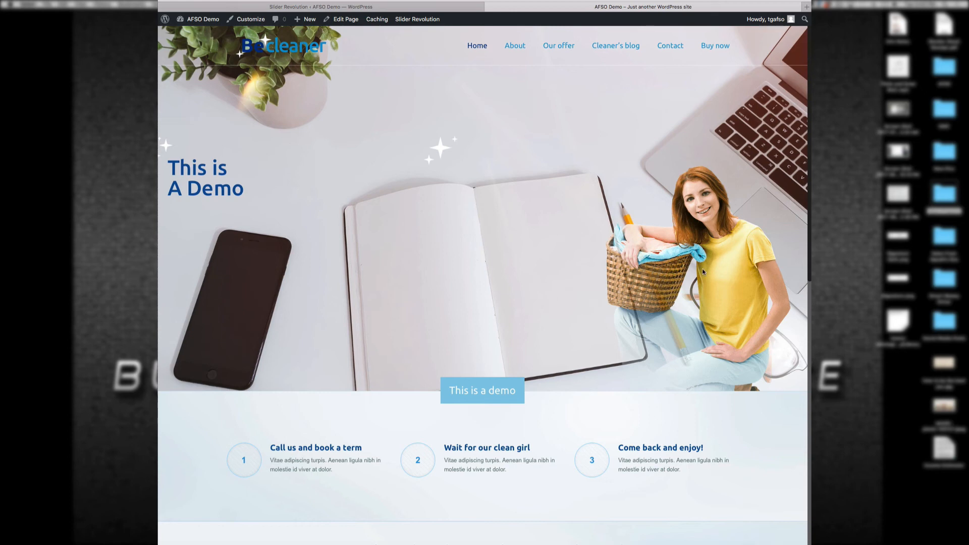
click(424, 6)
scroll(502, 257, down, 3)
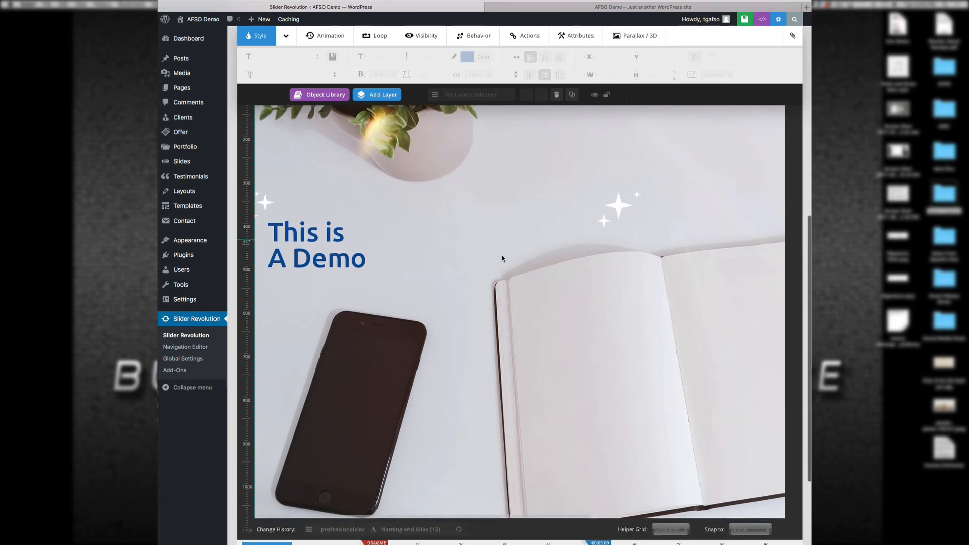
Step: Delete the large sparkle image layer from the slide
scroll(502, 257, down, 1)
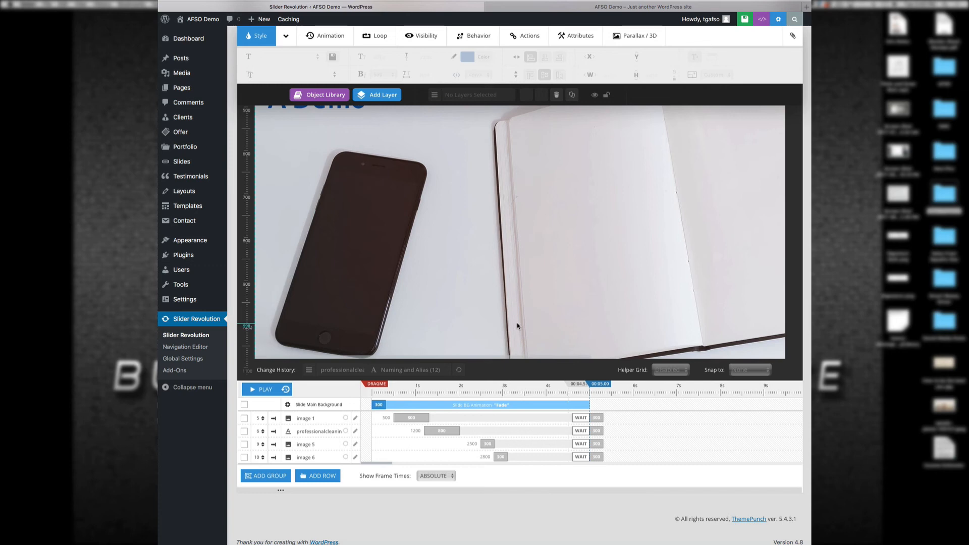
scroll(549, 305, up, 5)
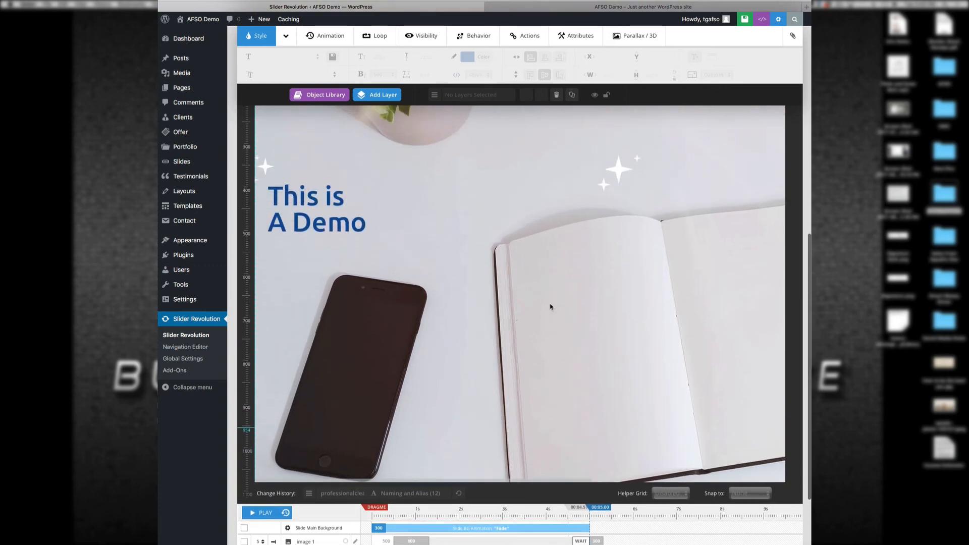
scroll(551, 307, up, 7)
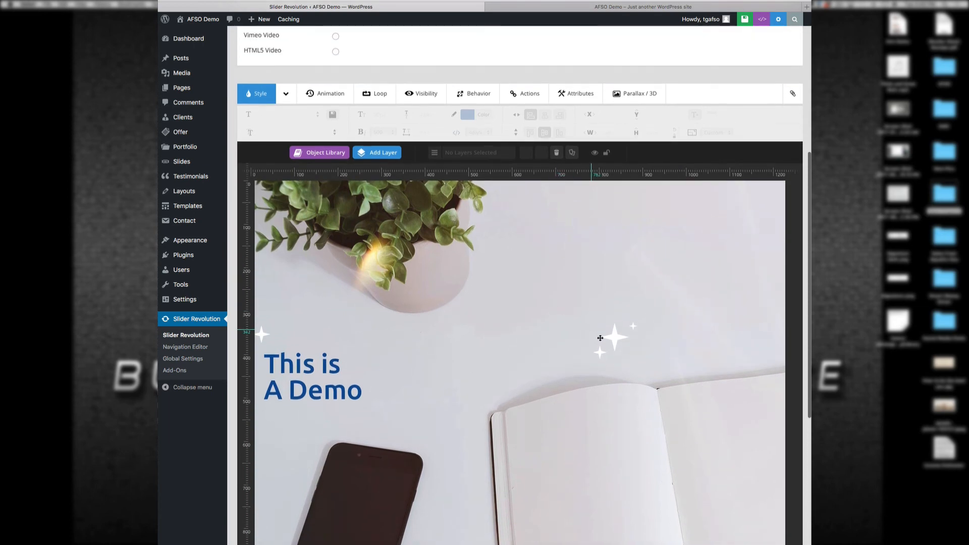
click(601, 338)
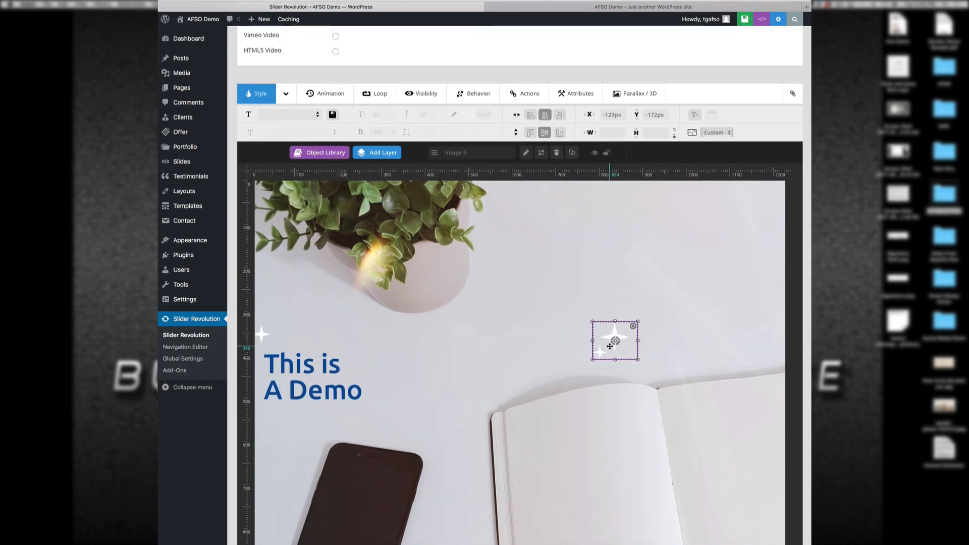
click(556, 153)
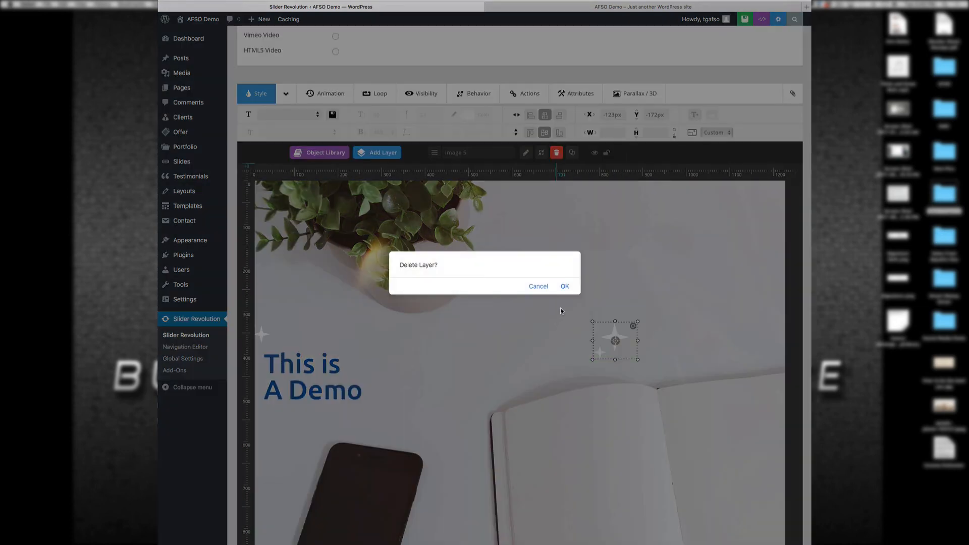
click(565, 286)
Step: Delete the woman-with-laundry-basket image layer, leaving the desk scene
scroll(575, 350, right, 6)
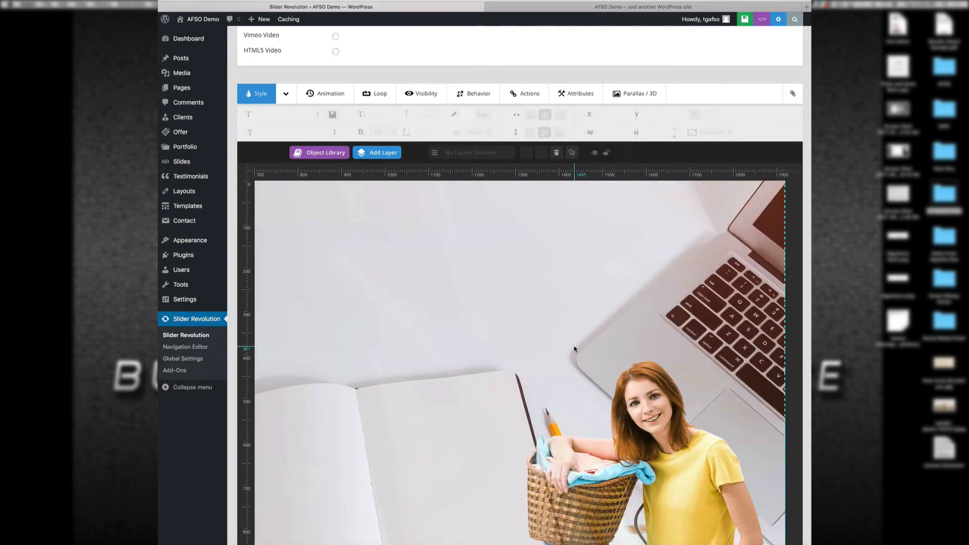
click(575, 369)
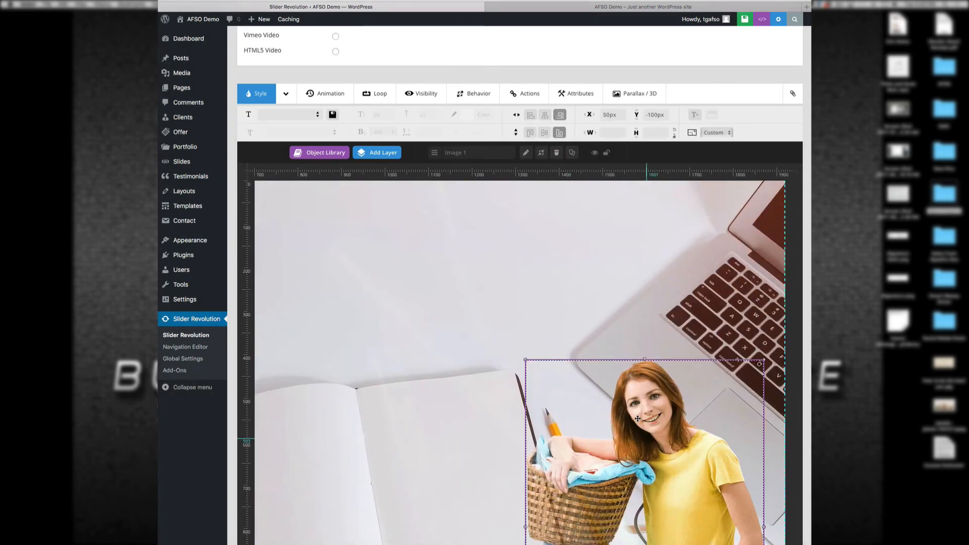
click(557, 153)
click(565, 286)
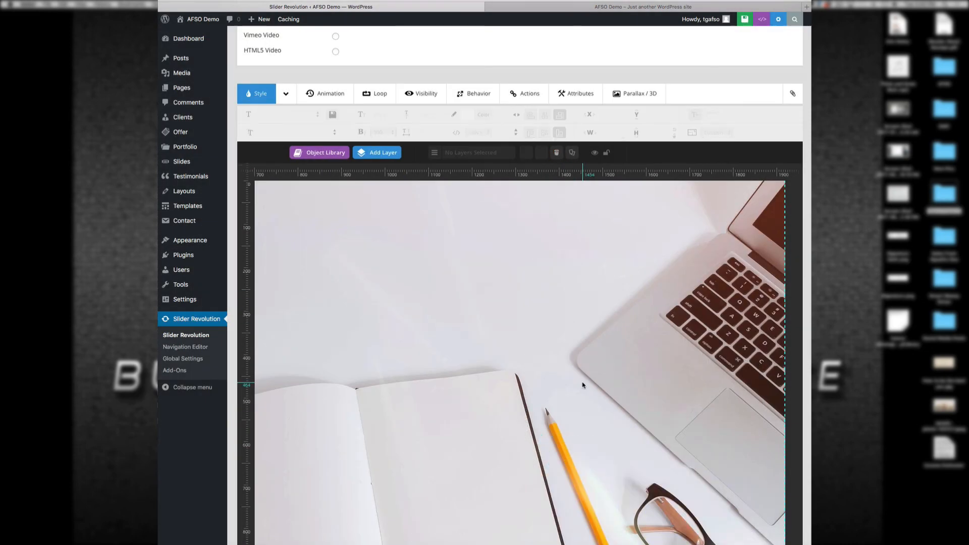
scroll(582, 383, left, 6)
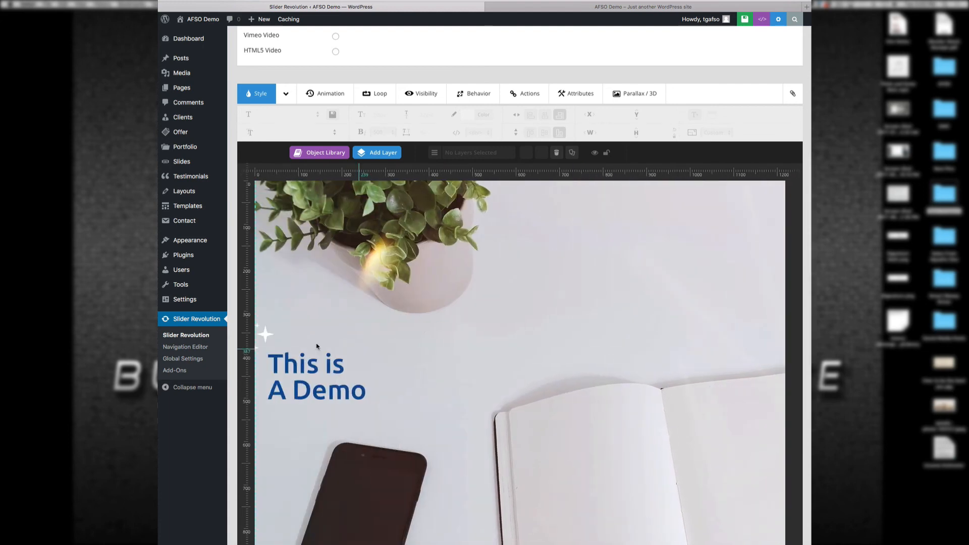
Step: Reload the live home page twice to confirm the hero changes, returning to the slider editor
click(605, 8)
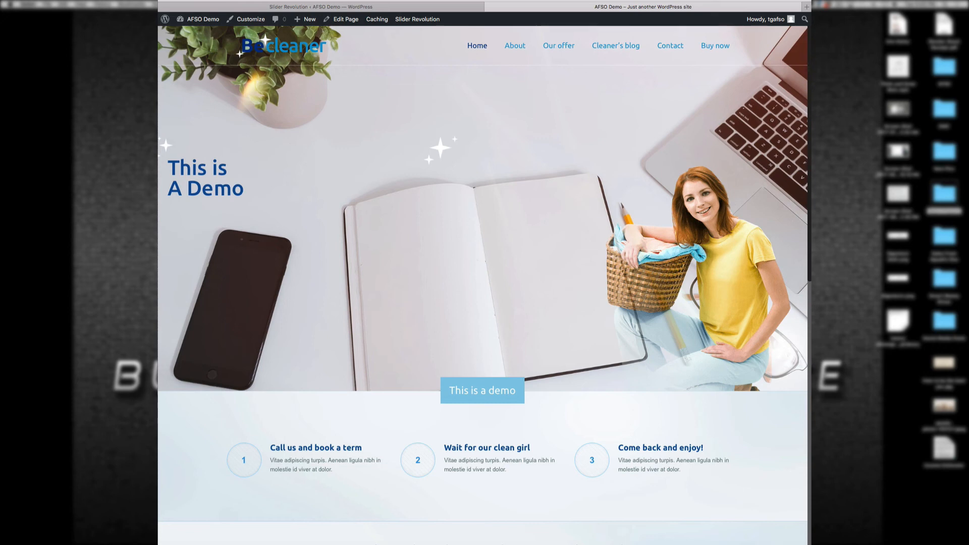
key(super+r)
click(458, 6)
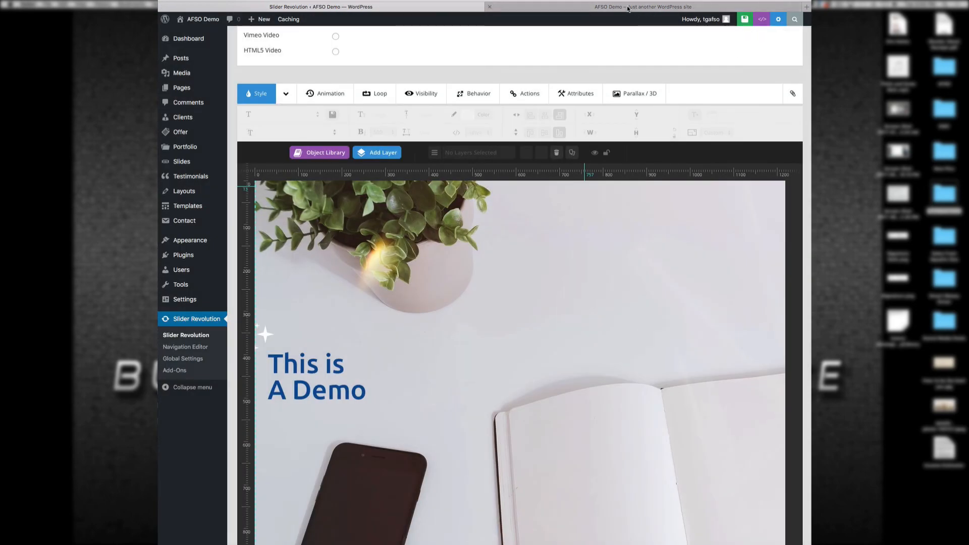
click(629, 8)
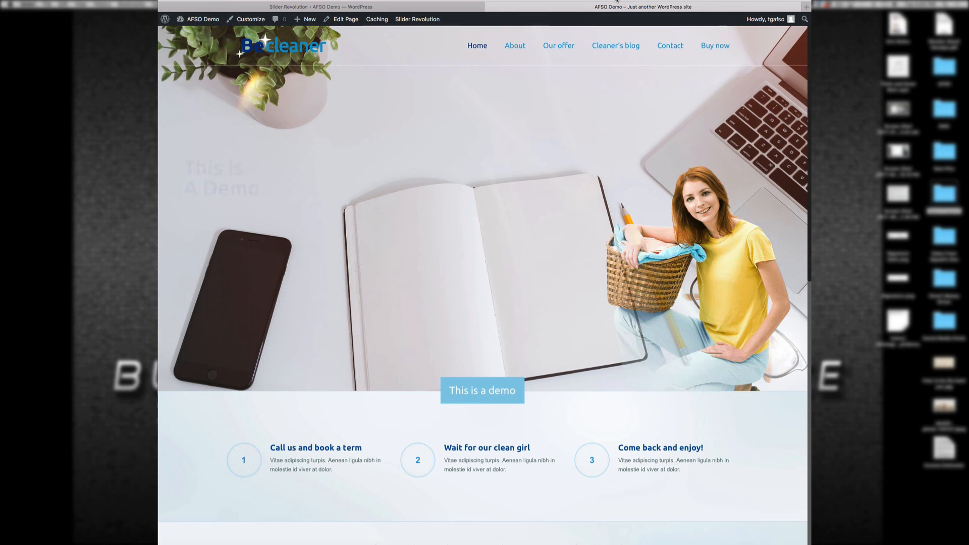
click(617, 0)
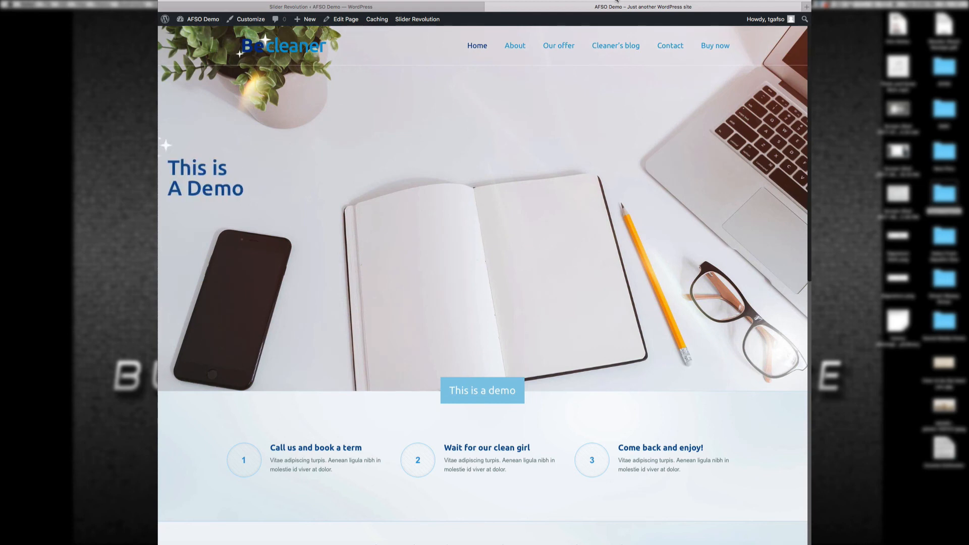
click(449, 7)
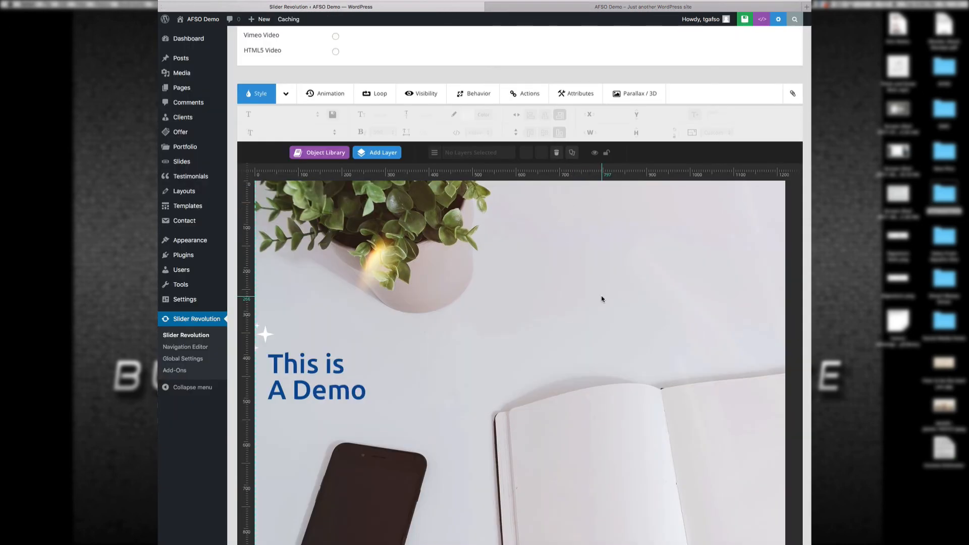
scroll(602, 299, down, 3)
scroll(602, 298, down, 3)
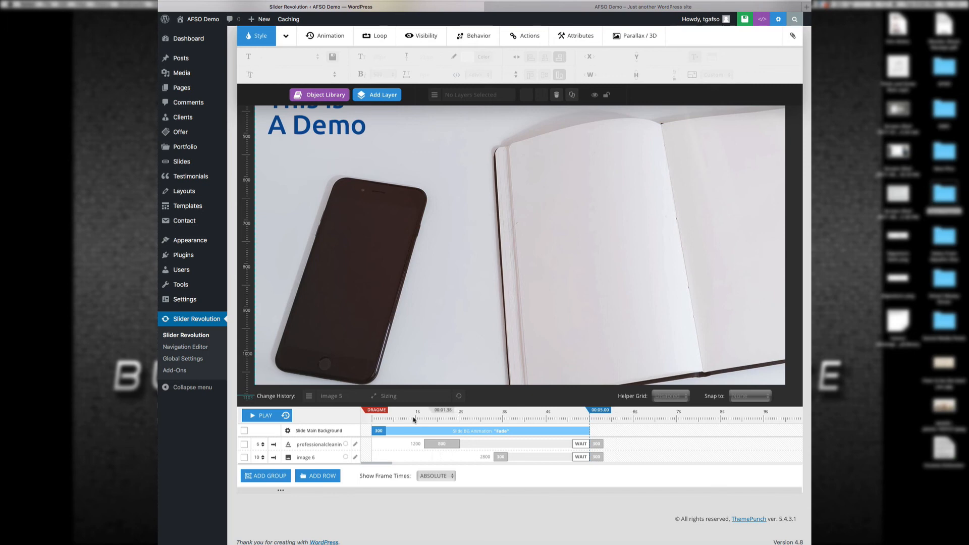
Step: View the 'We are BeCleaner' About page on the live site
mouse_move(207, 84)
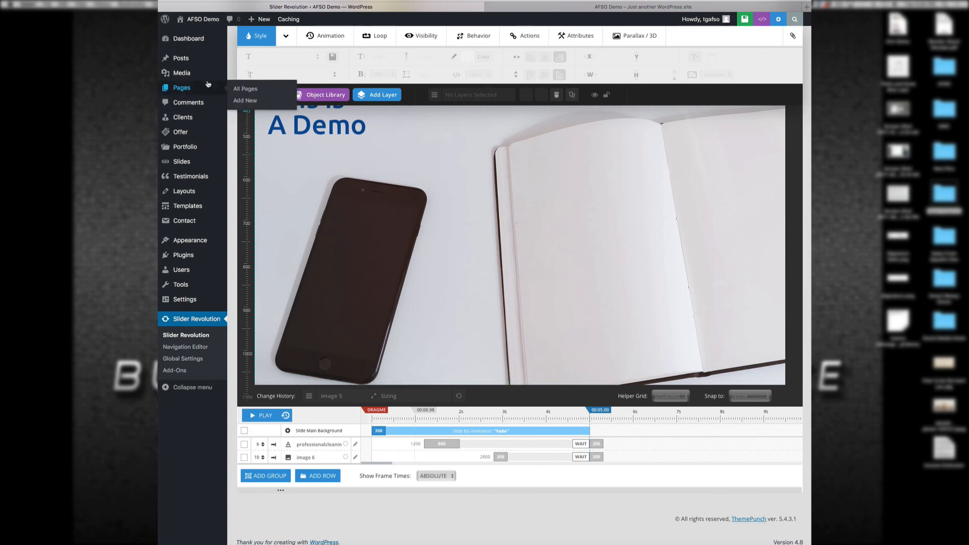
mouse_move(208, 67)
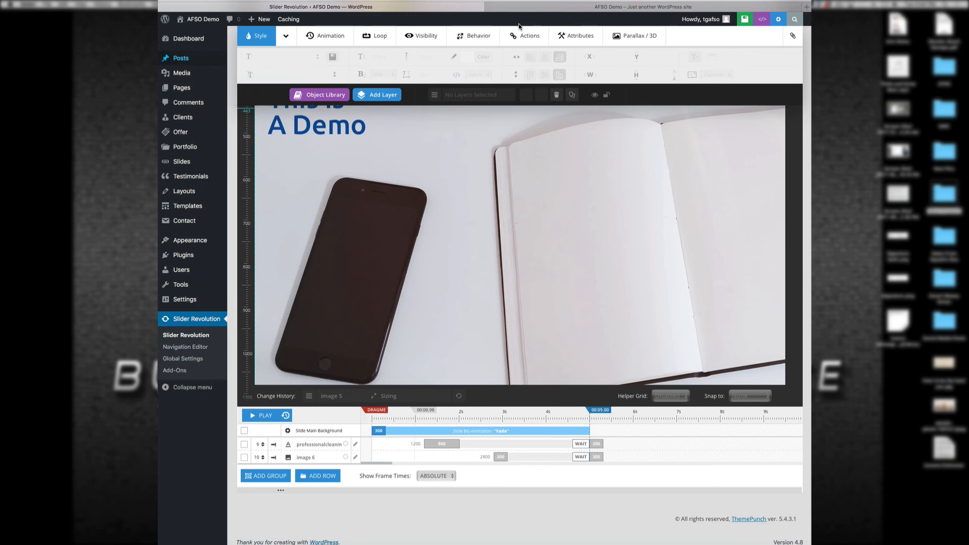
click(525, 7)
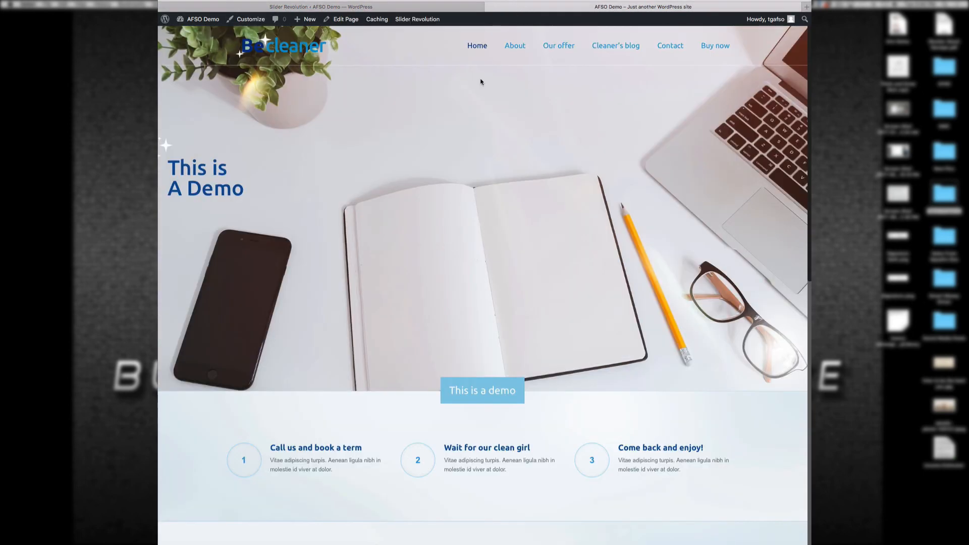
click(524, 50)
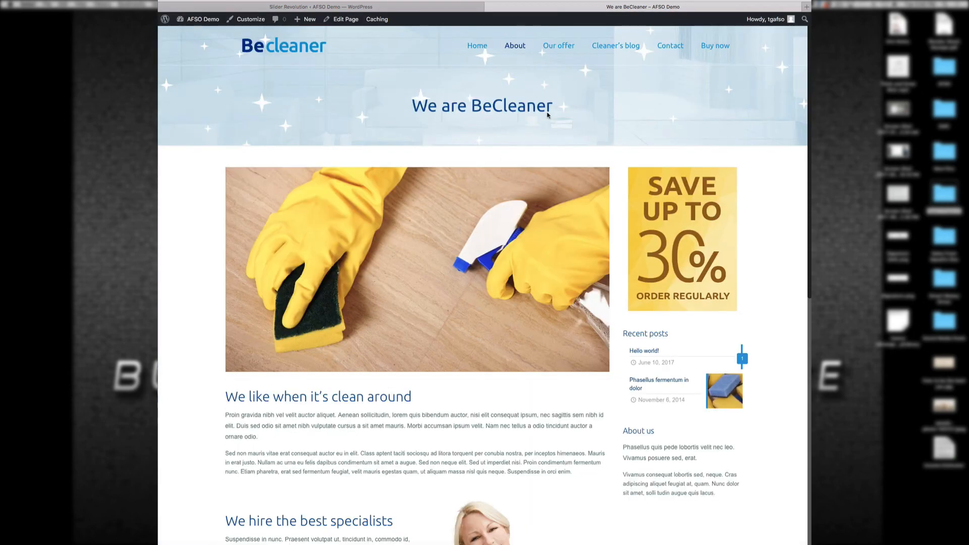
Step: In the admin, visit the Media library, then go to the Dashboard
click(454, 8)
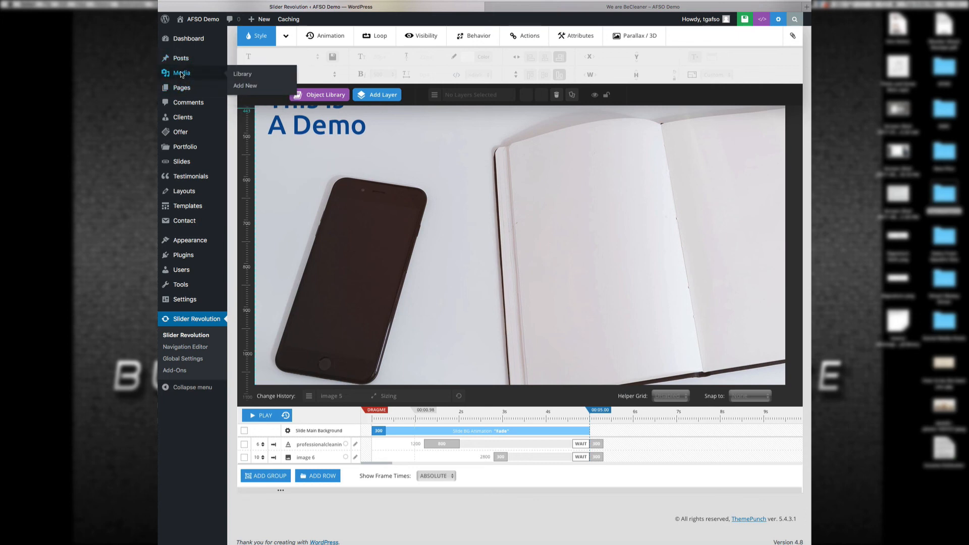
click(181, 74)
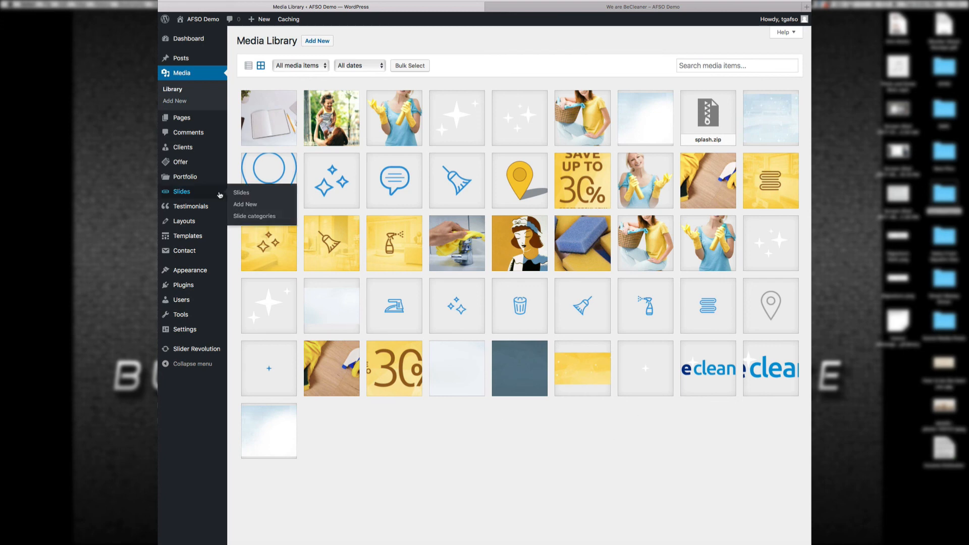
mouse_move(189, 39)
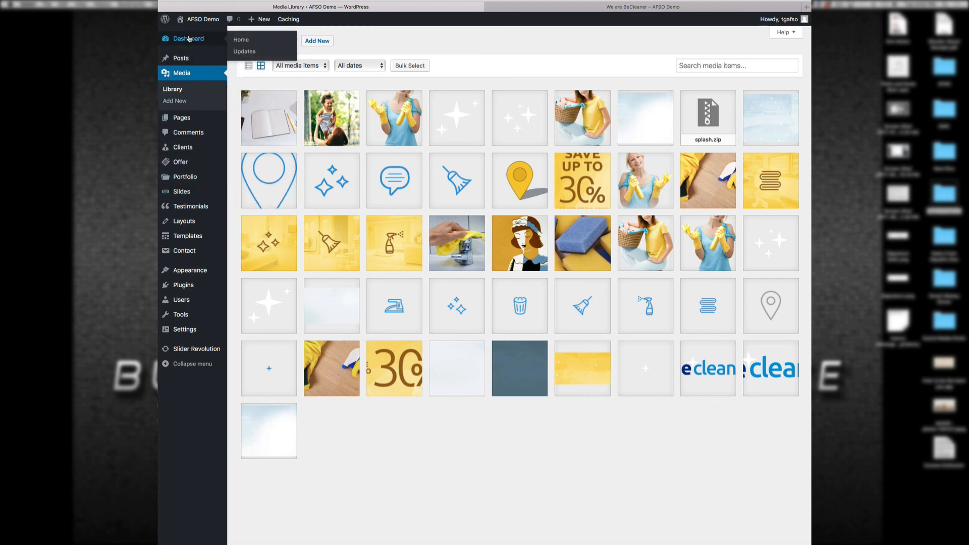
click(189, 38)
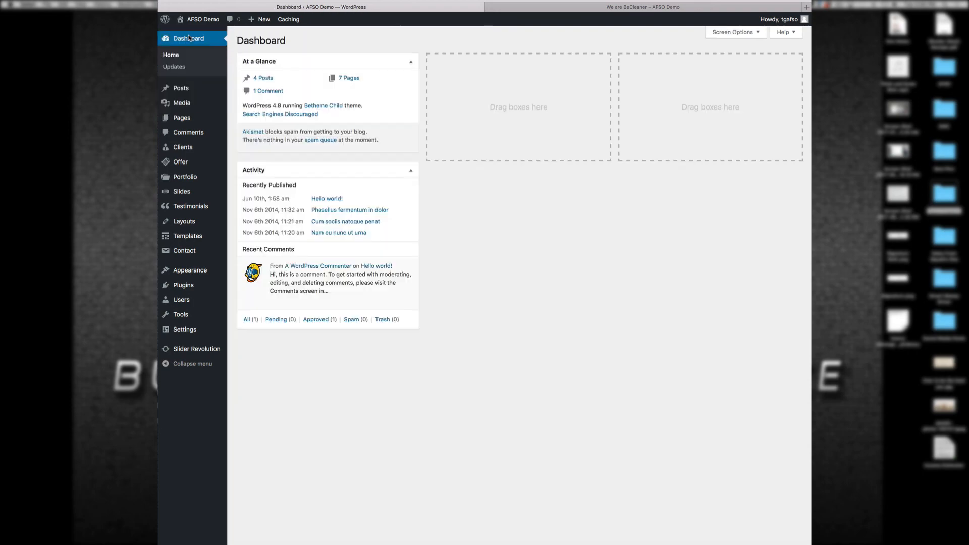